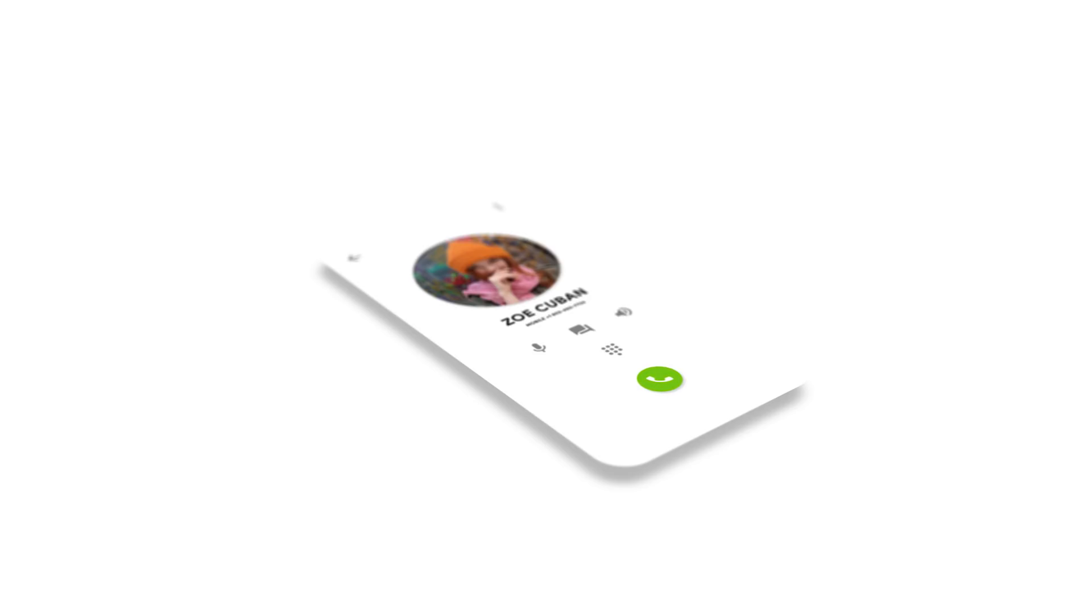
Move the Comp 1 Composition Settings dialog (1600×1200, 50 fps, 10 s) aside
left_click_drag(616, 198, 723, 166)
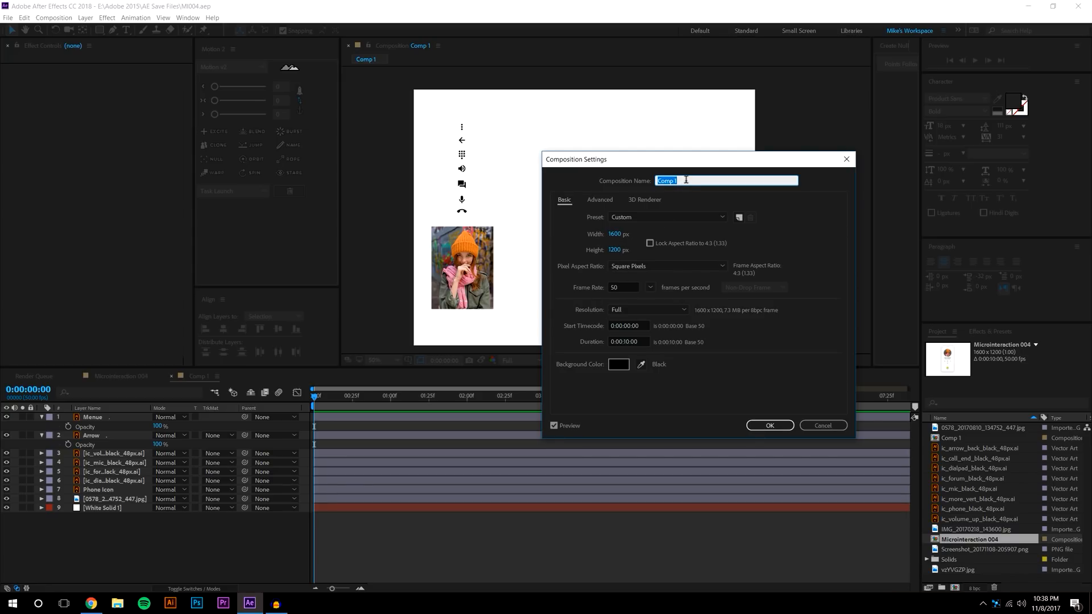
Rename the composition to MI004
type("MI004")
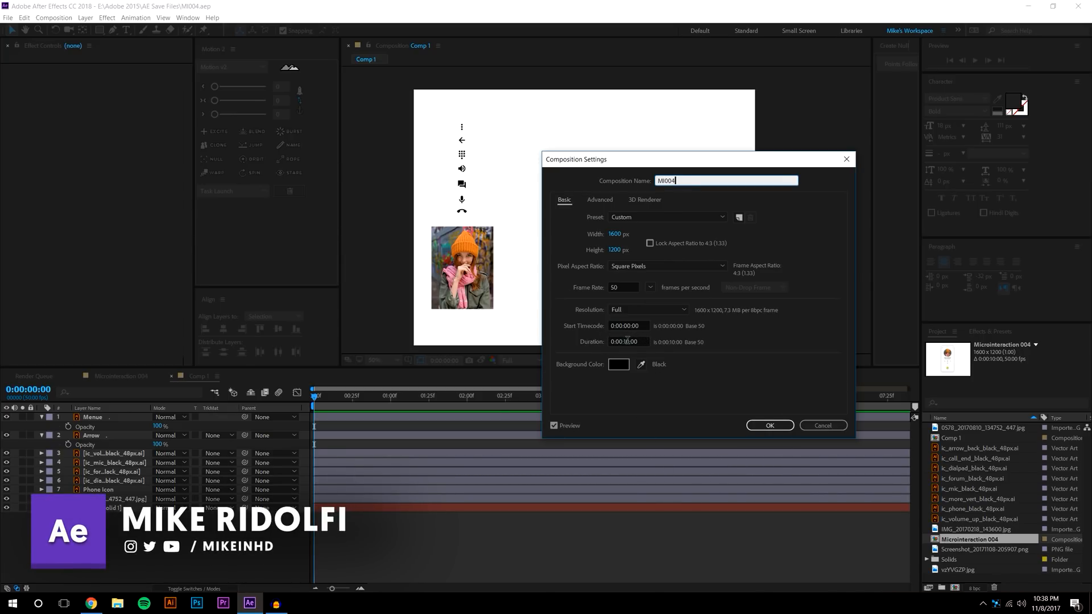
left_click(770, 425)
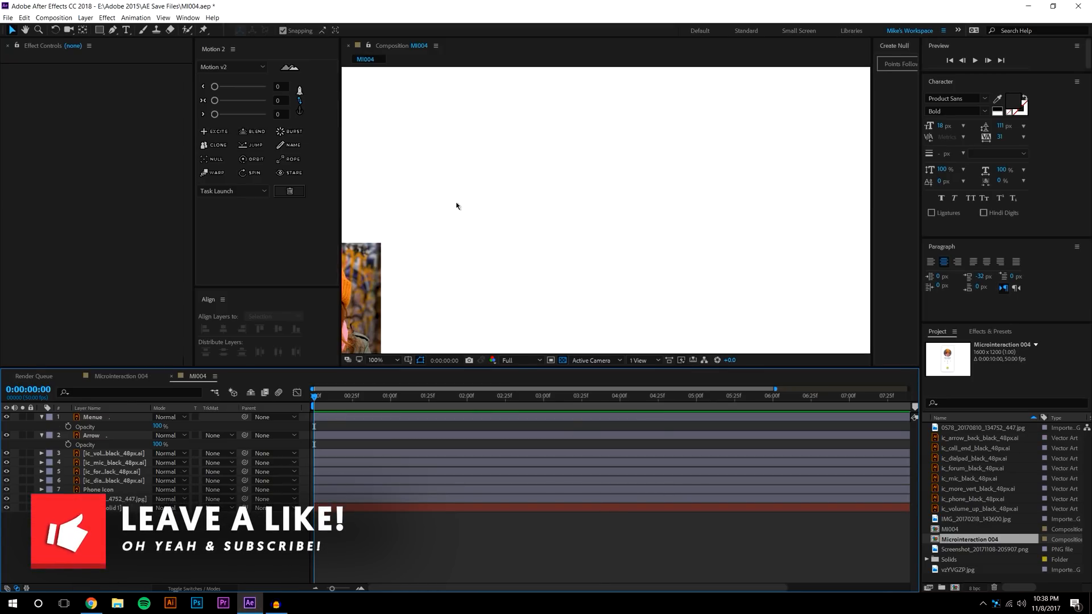
left_click_drag(617, 280, 629, 102)
Zoom the viewer to 50% and bring the Material Icons browser window into view
key("v")
scroll(563, 206, "down", 2)
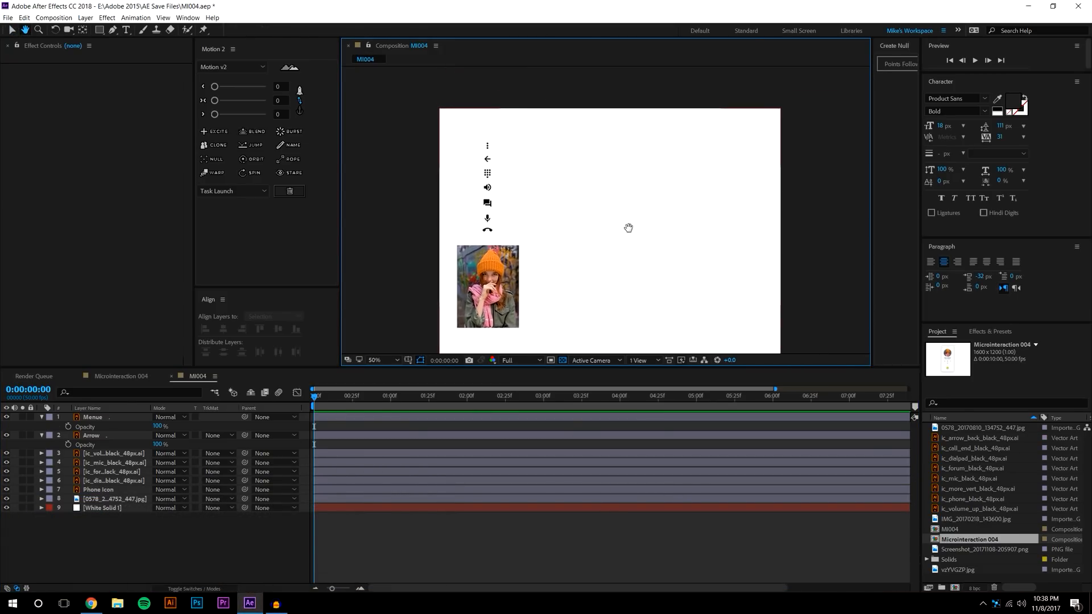
left_click_drag(1091, 85, 441, 60)
Choose the swap vert icon on Material Icons, then switch to the Google Photos tab
left_click(203, 65)
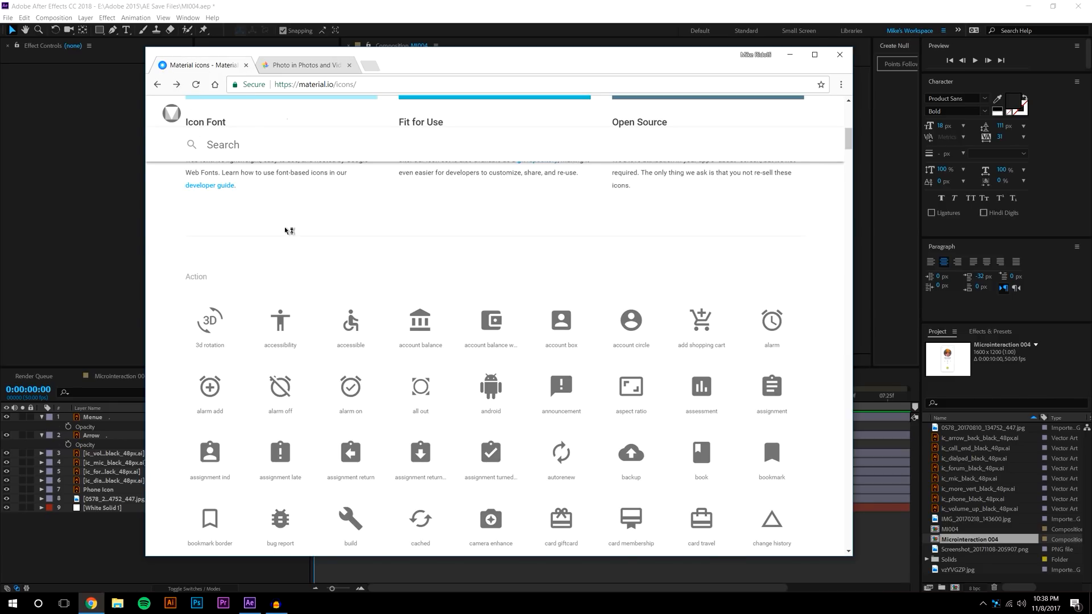
scroll(287, 231, "up", 8)
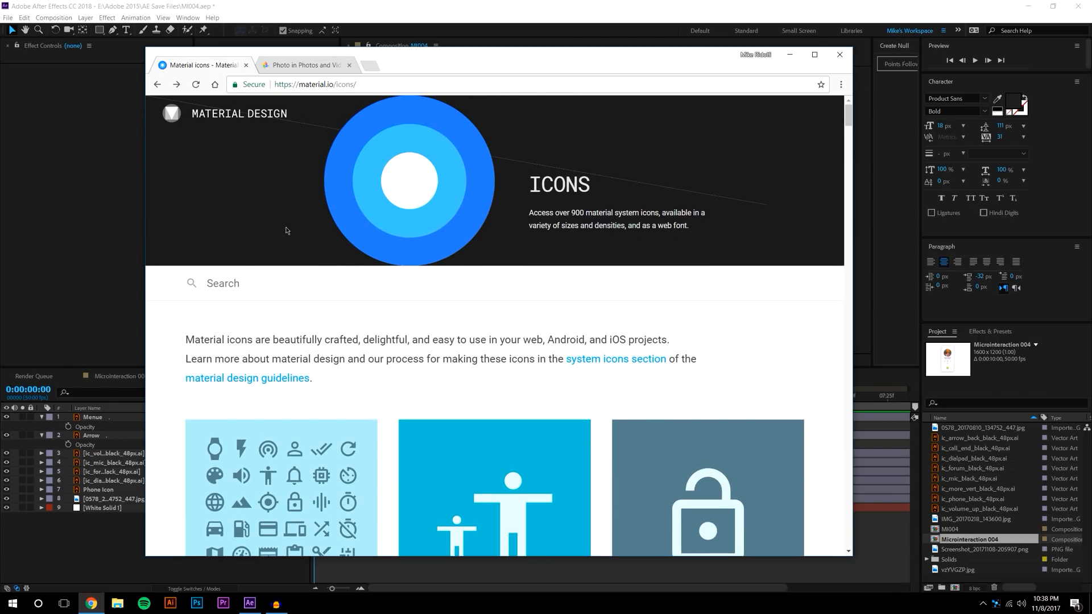
scroll(334, 244, "down", 15)
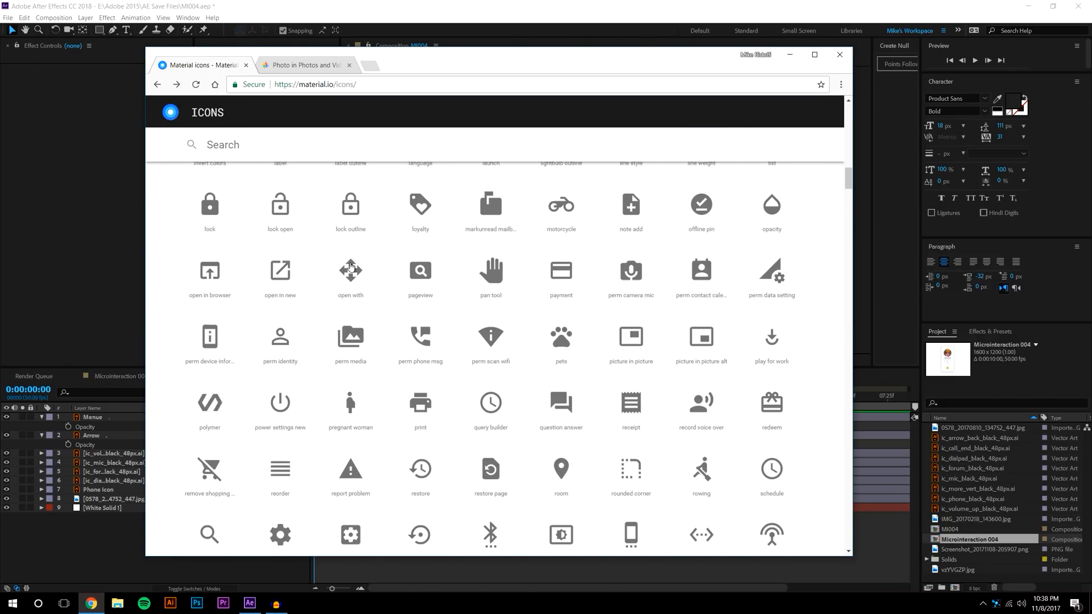
scroll(351, 267, "up", 1)
left_click(490, 313)
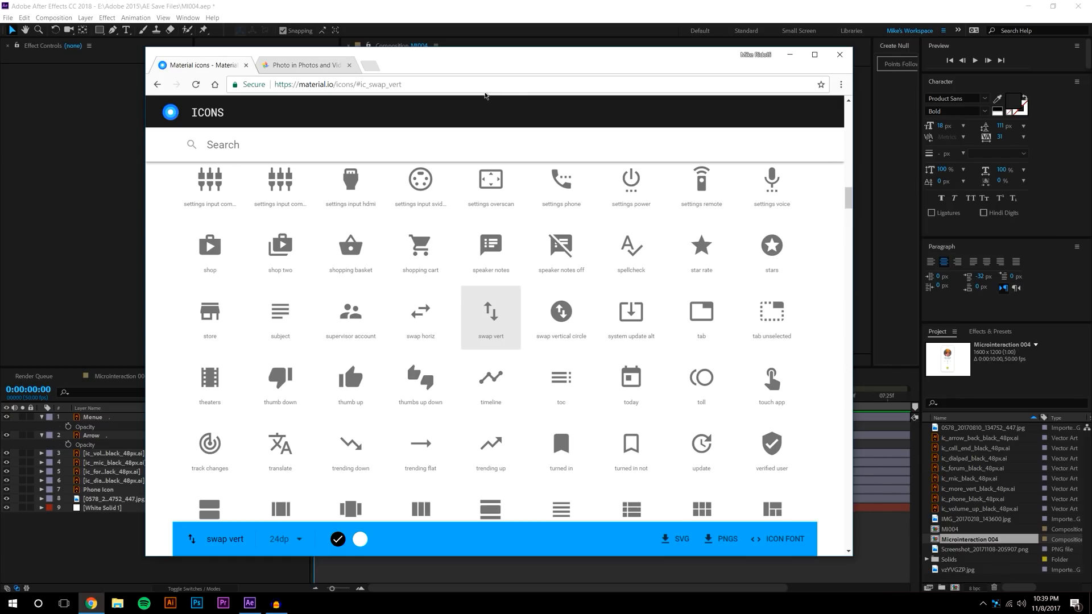
left_click(300, 65)
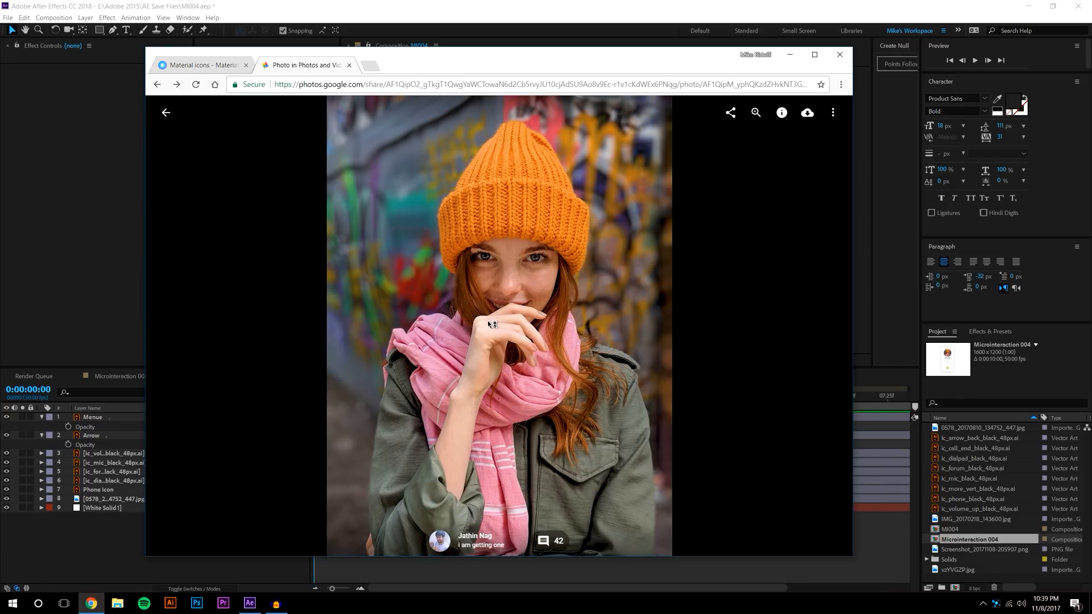
View the reference photo's details in Google Photos, then minimize the browser
left_click(782, 113)
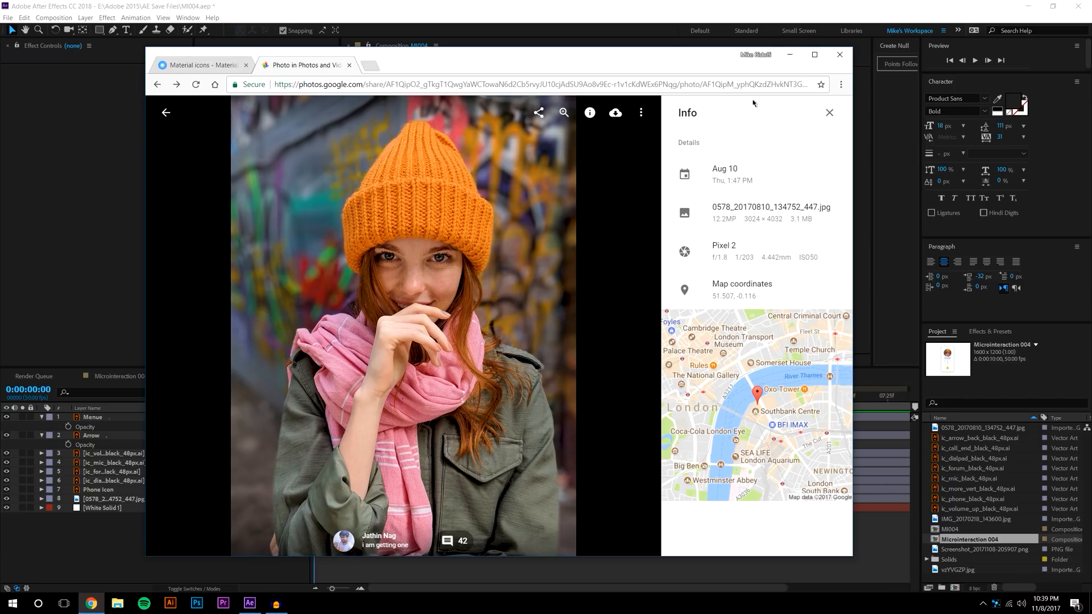
left_click(789, 55)
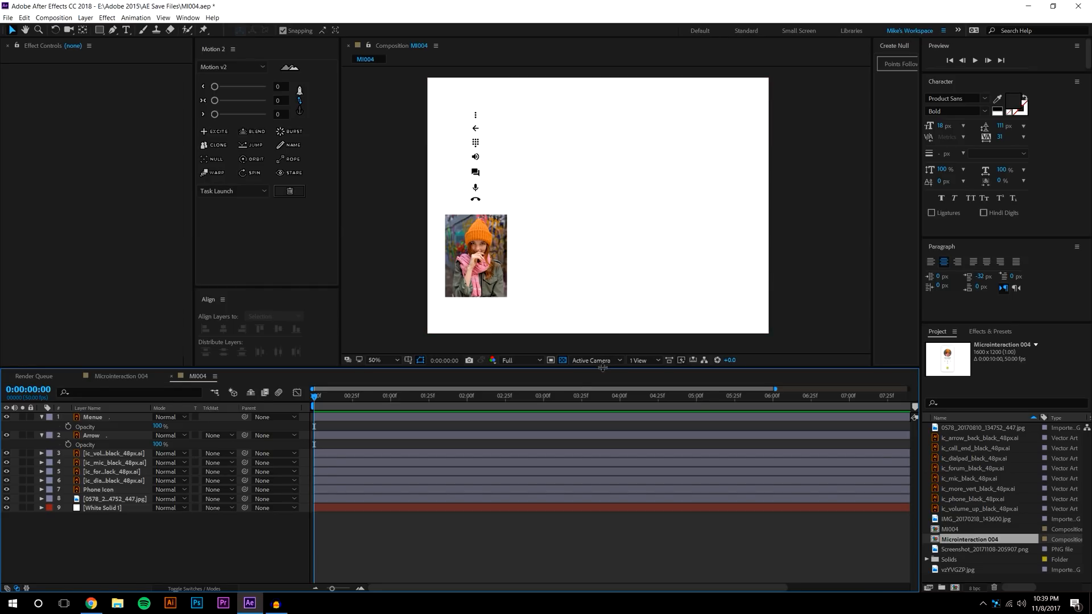
Enlarge the composition view and rename layer 8 to Photo
left_click_drag(602, 367, 584, 405)
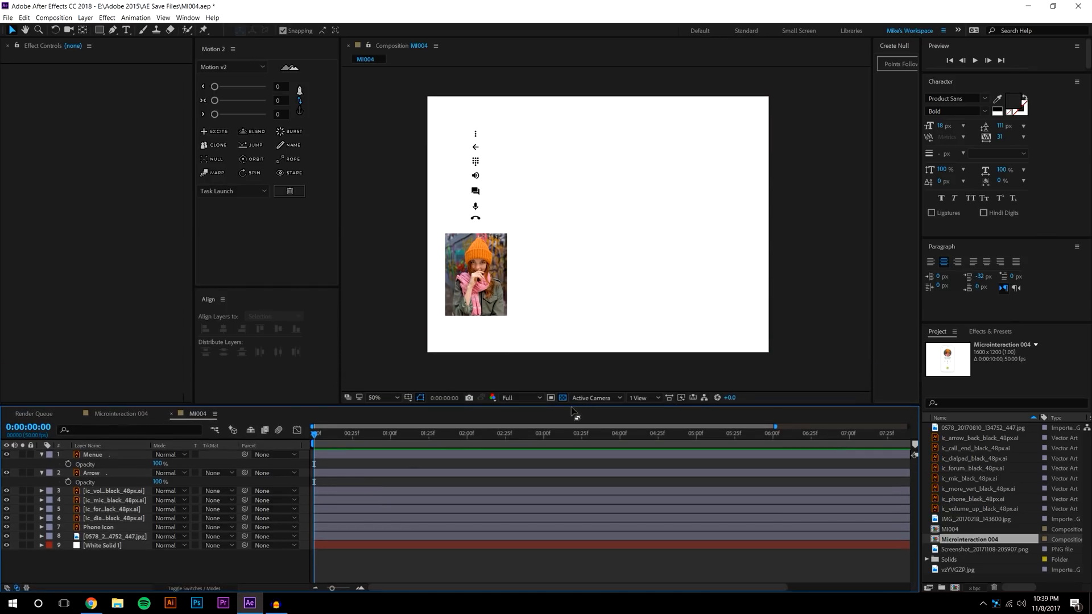
right_click(112, 536)
left_click(128, 527)
type("Photo")
key("Return")
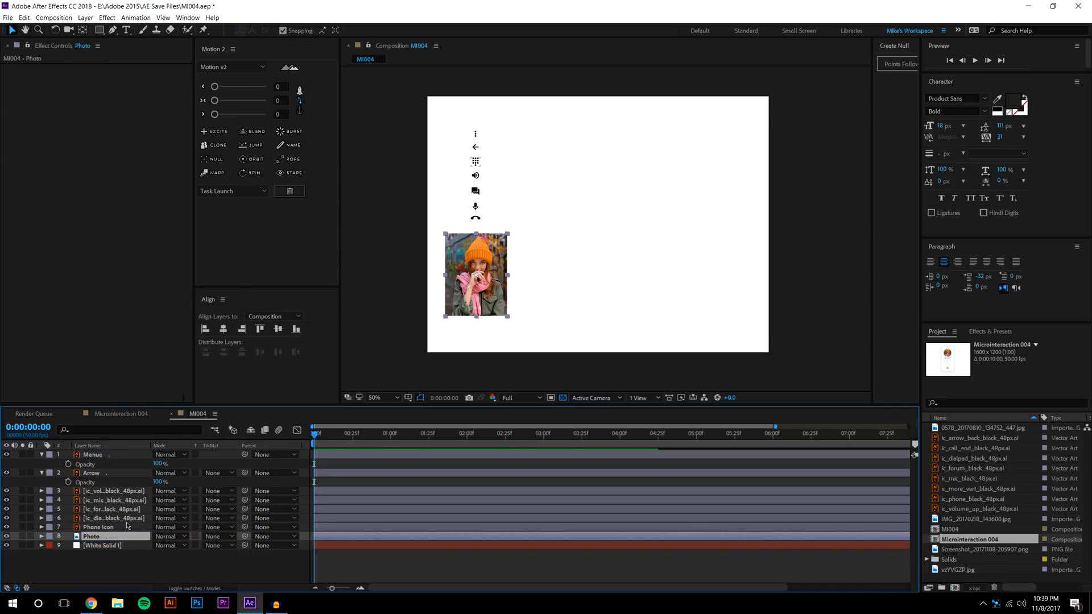
Rename the dialpad icon layer (layer 6) to Dialer Icon
left_click(118, 530)
left_click(120, 519)
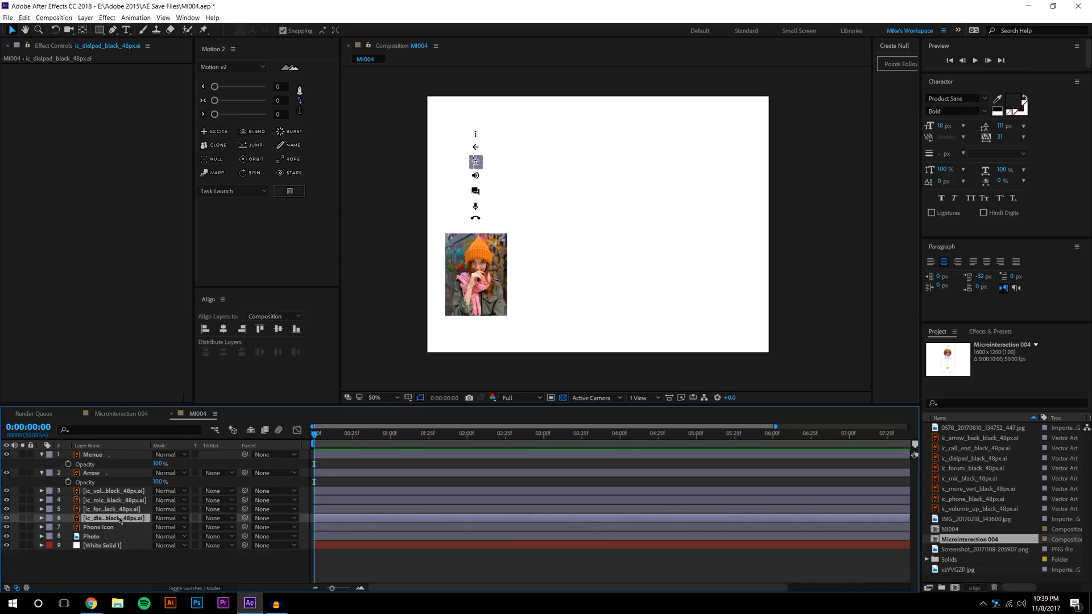
left_click(122, 501)
left_click(475, 162)
right_click(95, 522)
left_click(122, 581)
type("Dialer")
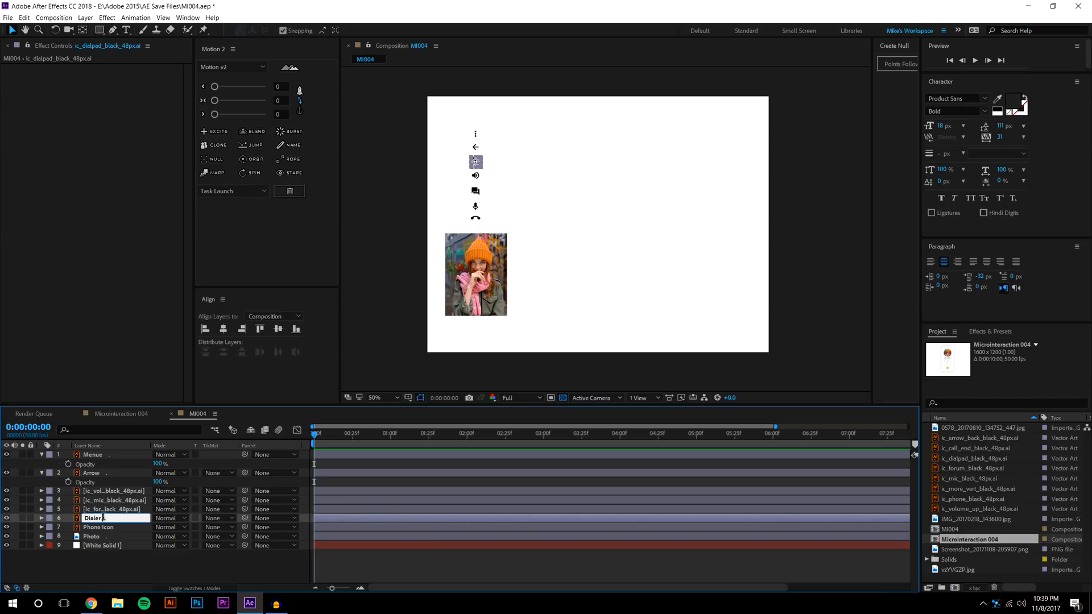
key("Return")
Collapse the Menue and Arrow layers and set viewer magnification to Fit
left_click(106, 510)
left_click(107, 500)
left_click(108, 492)
left_click(109, 473)
left_click(109, 455)
left_click(125, 573)
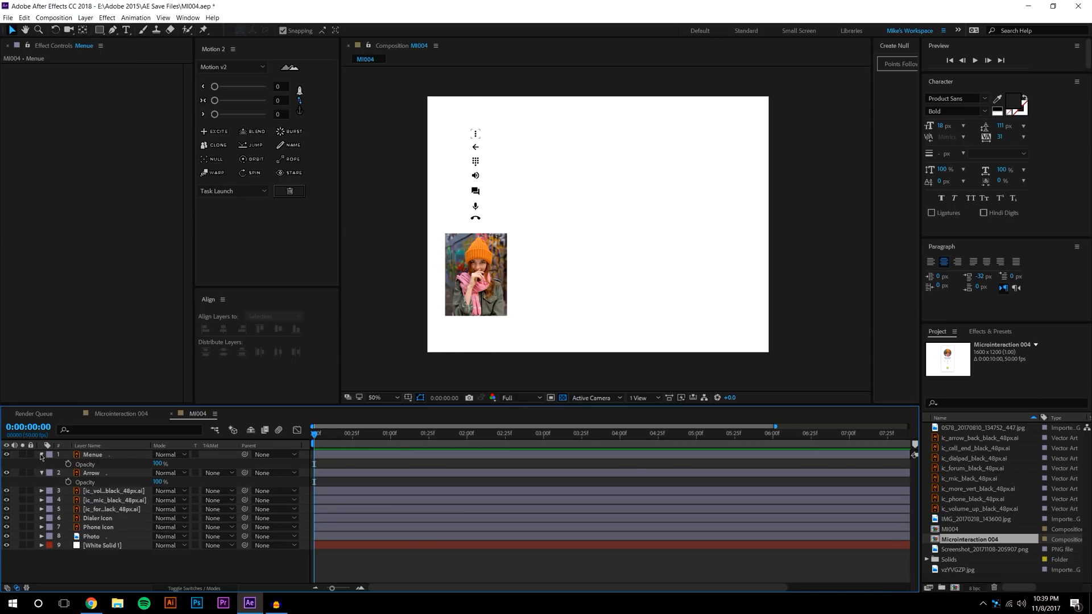
left_click(41, 454)
left_click(40, 463)
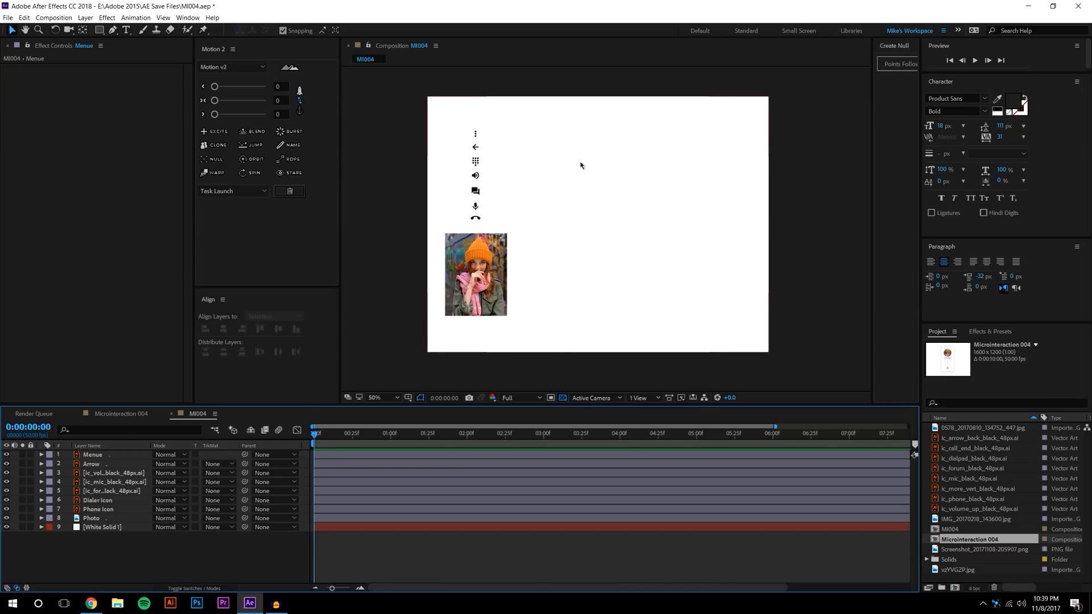
left_click(381, 397)
left_click(401, 417)
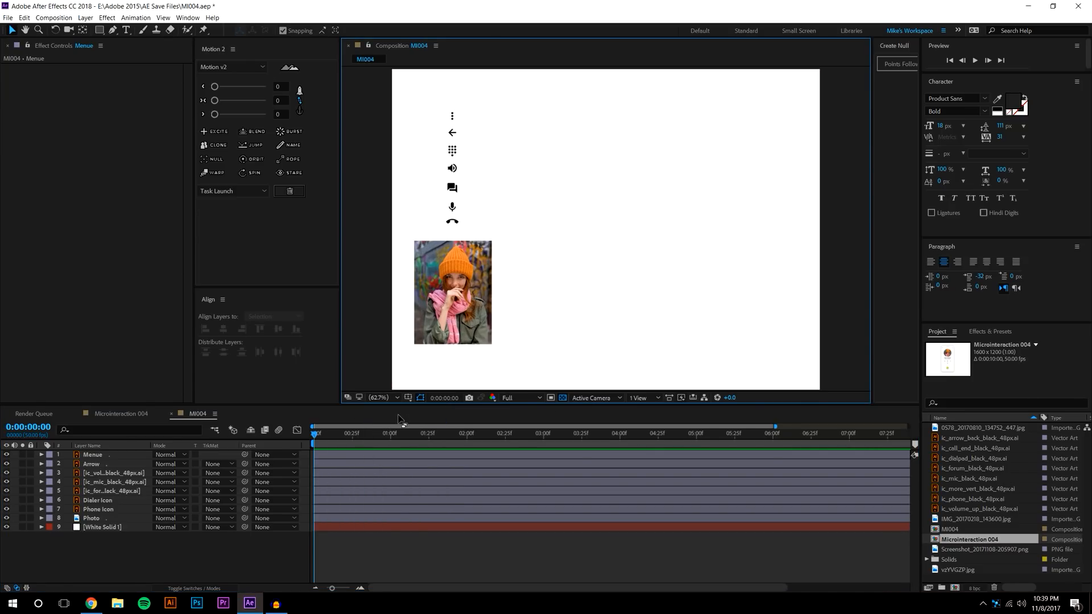
Draw a tall green rounded rectangle to the right of the icons
left_click_drag(99, 30, 213, 46)
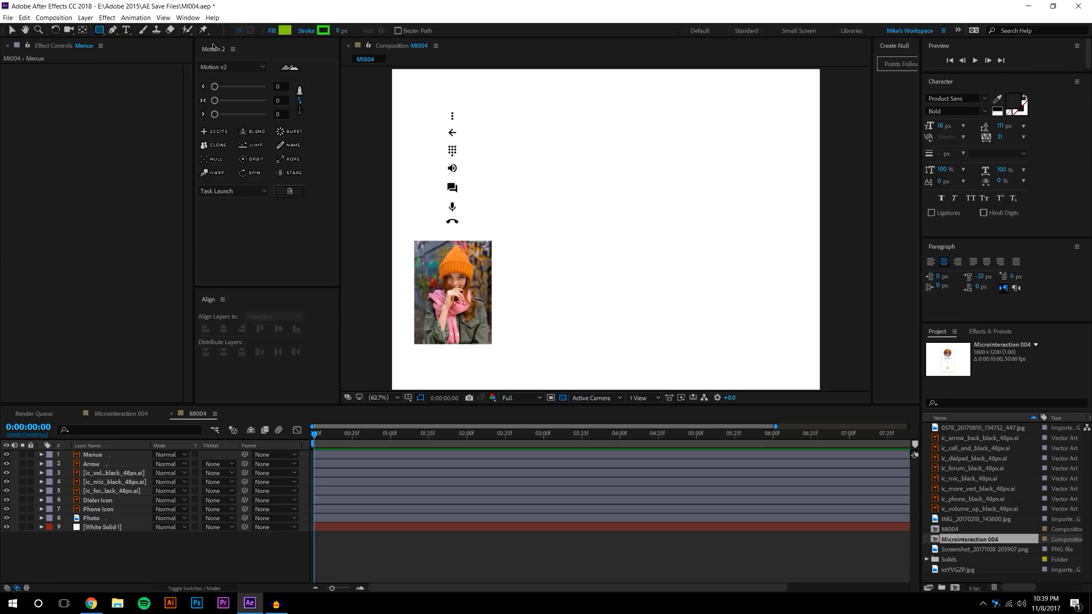
mouse_move(582, 114)
left_mouse_down()
mouse_move(690, 352)
mouse_move(720, 357)
mouse_move(708, 362)
left_mouse_up()
left_click(11, 30)
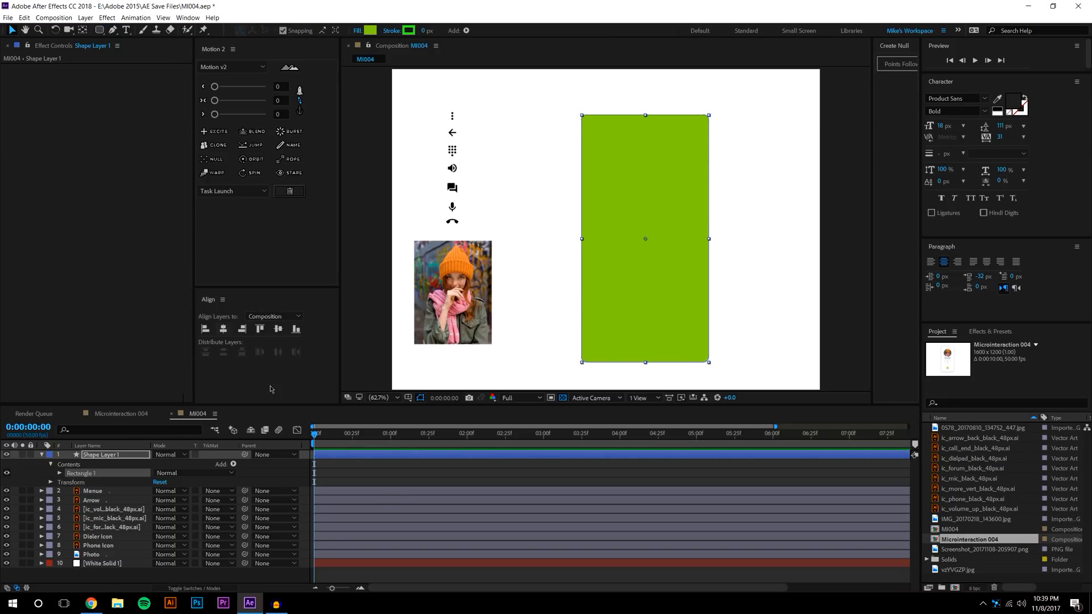
left_click(415, 473)
scroll(728, 279, "up", 2)
scroll(663, 240, "down", 2)
Center the rectangle's anchor point with Pan Behind and nudge it left and up
left_click(663, 239)
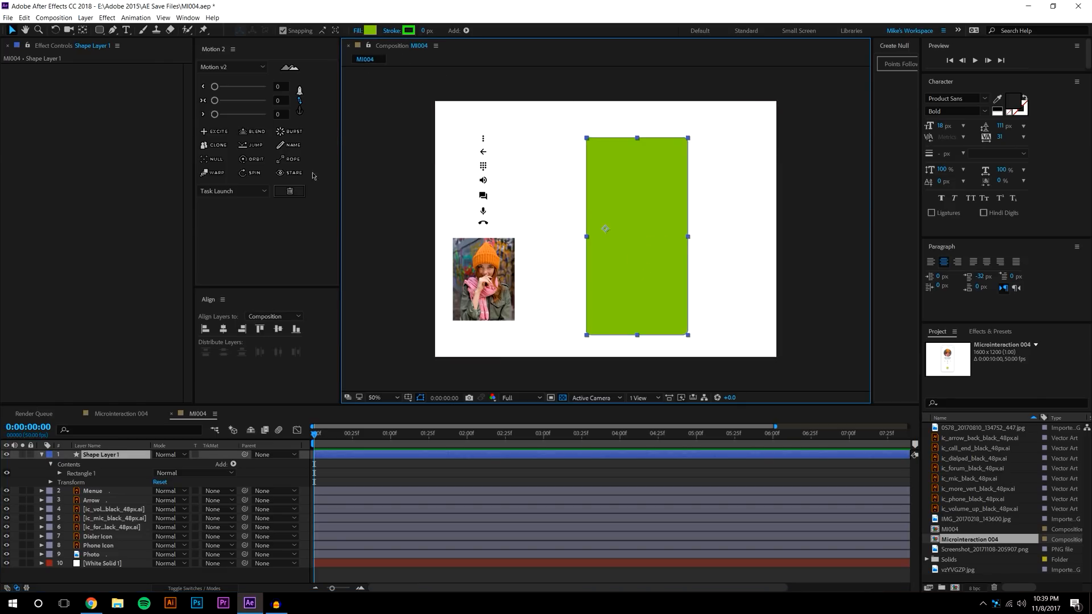
key("y")
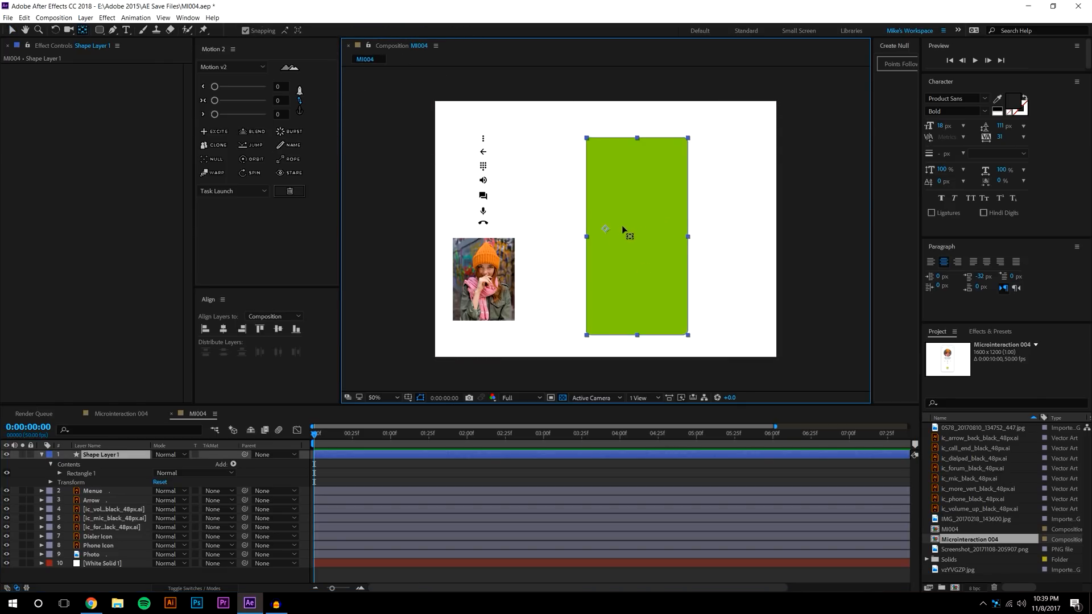
left_click_drag(606, 233, 636, 236)
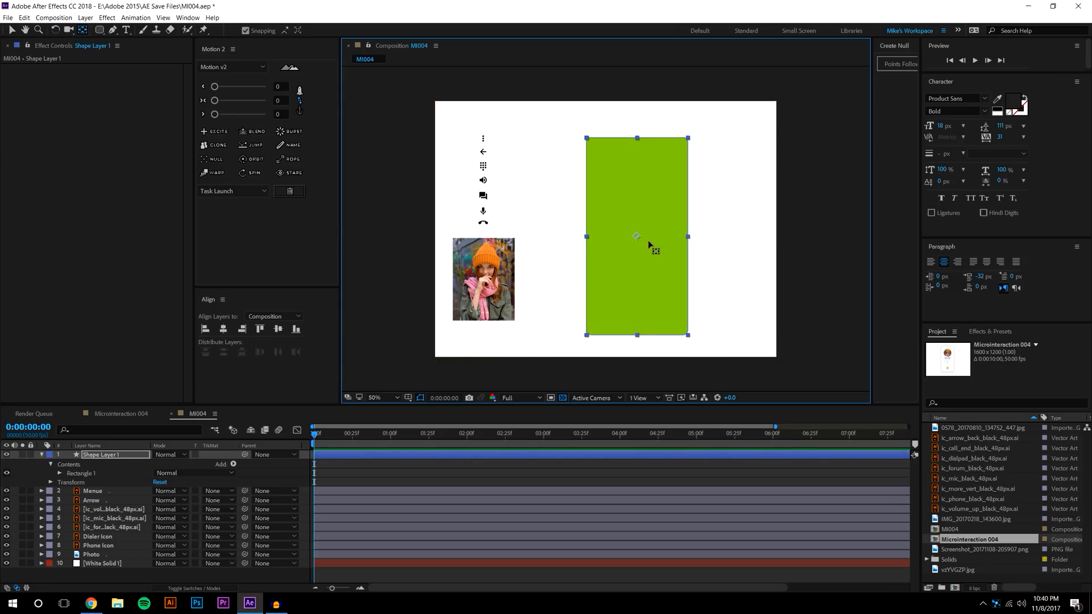
key("v")
left_click_drag(631, 241, 599, 235)
left_click(824, 222)
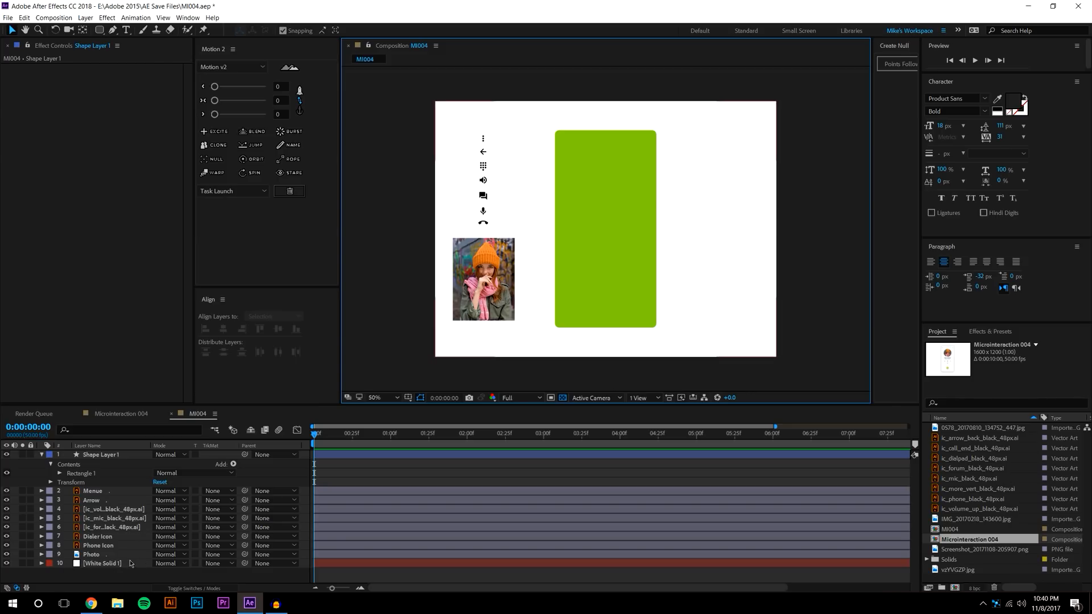
Lock the White Solid 1 background layer
left_click(31, 563)
left_click_drag(684, 250, 853, 242)
left_click_drag(756, 196, 802, 158)
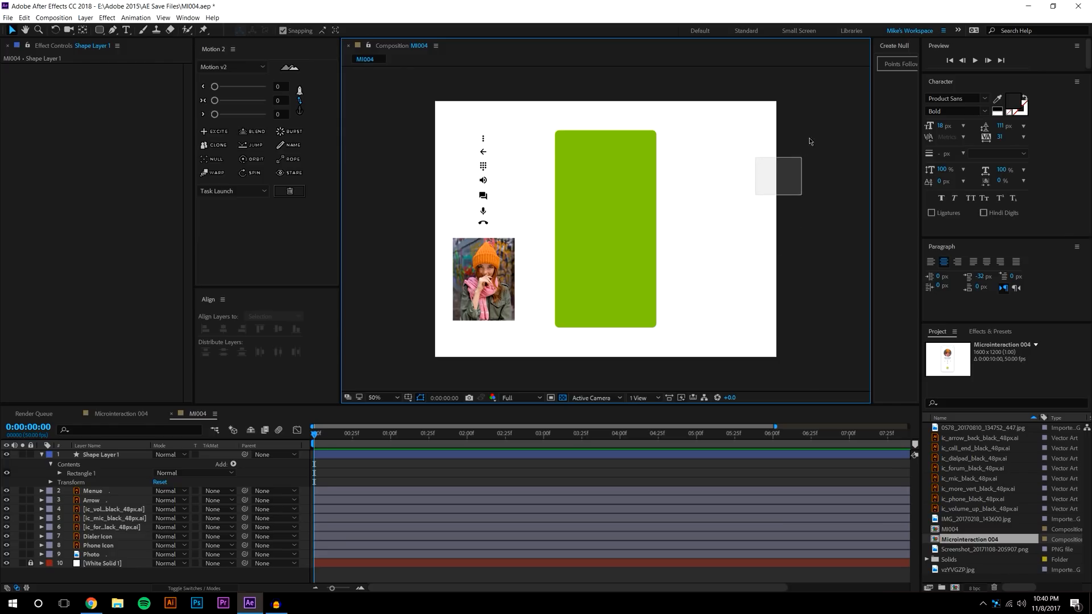
scroll(734, 136, "up", 1)
left_click_drag(717, 152, 717, 175)
Set the rectangle's Rectangle Path Roundness to 64
left_click(622, 173)
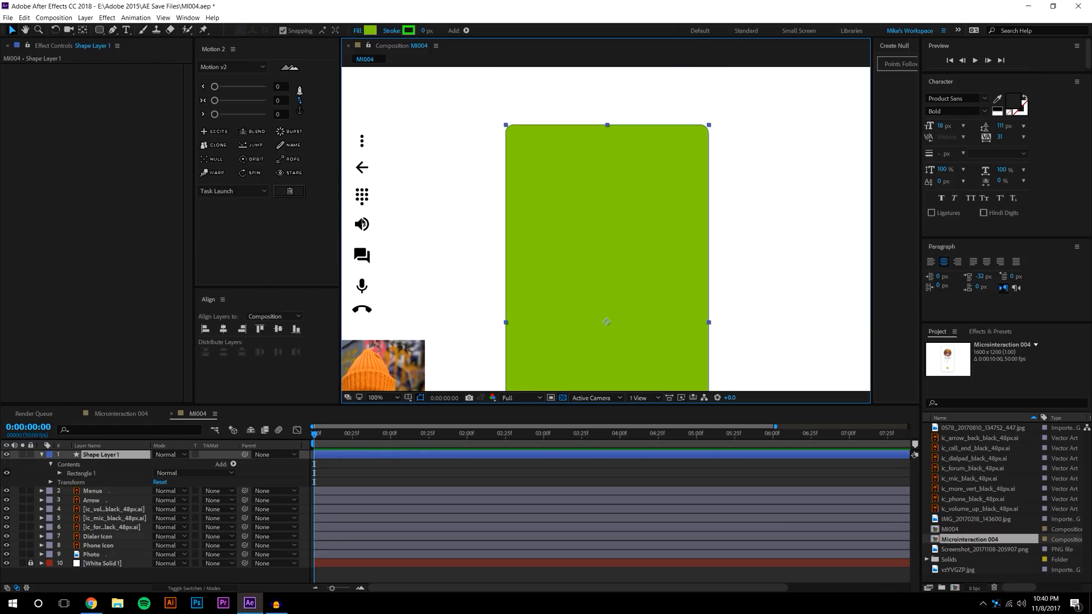
left_click(60, 474)
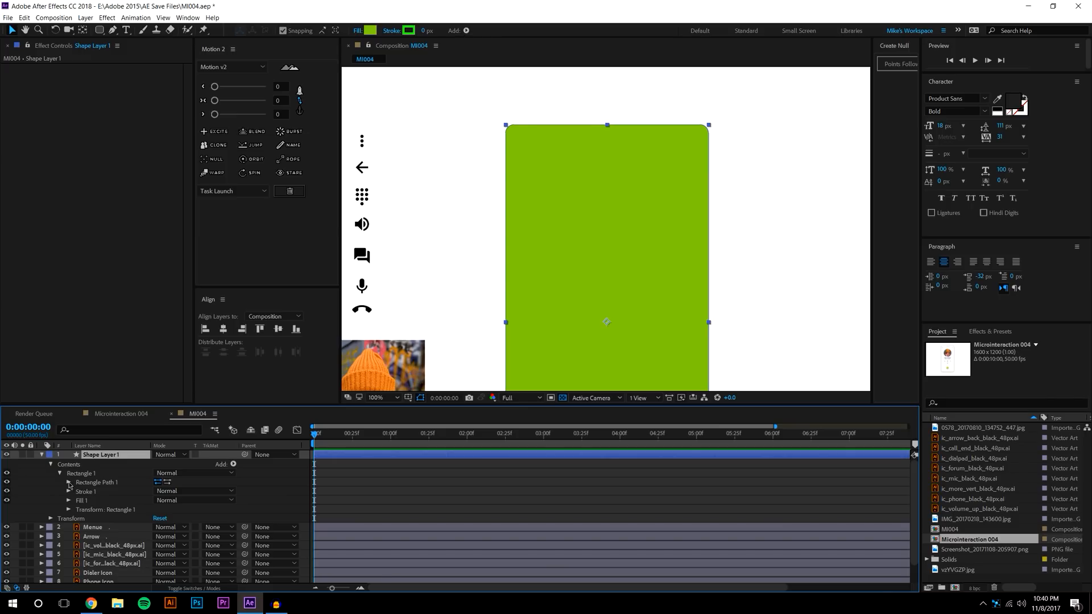
left_click(69, 483)
left_click_drag(156, 510, 175, 507)
scroll(826, 238, "down", 1)
left_click(825, 238)
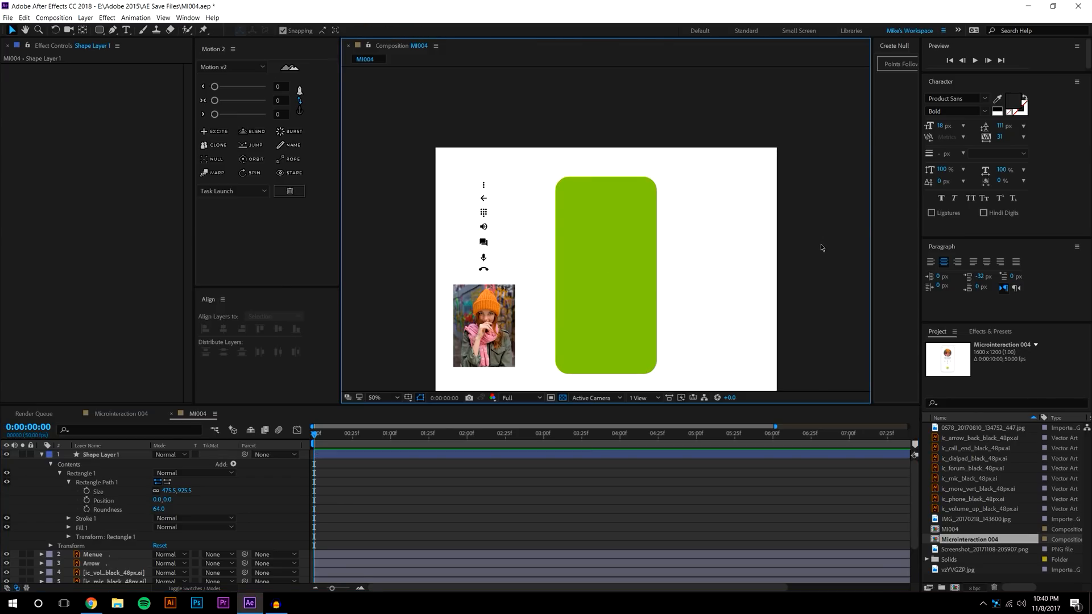
scroll(822, 243, "down", 4)
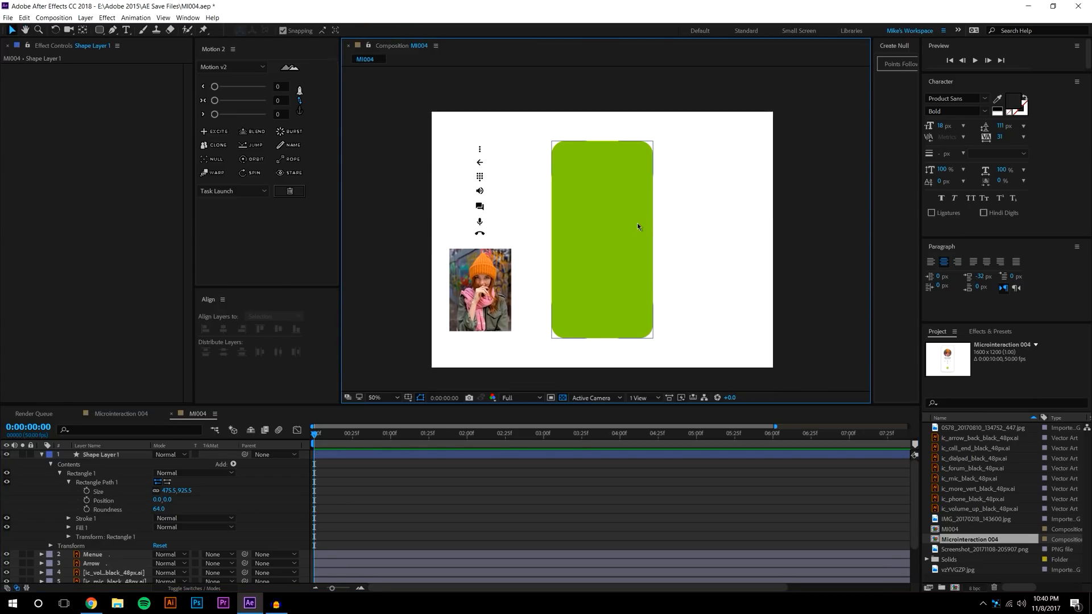
Change the rounded rectangle's fill colour to white
left_click(614, 177)
left_click(369, 31)
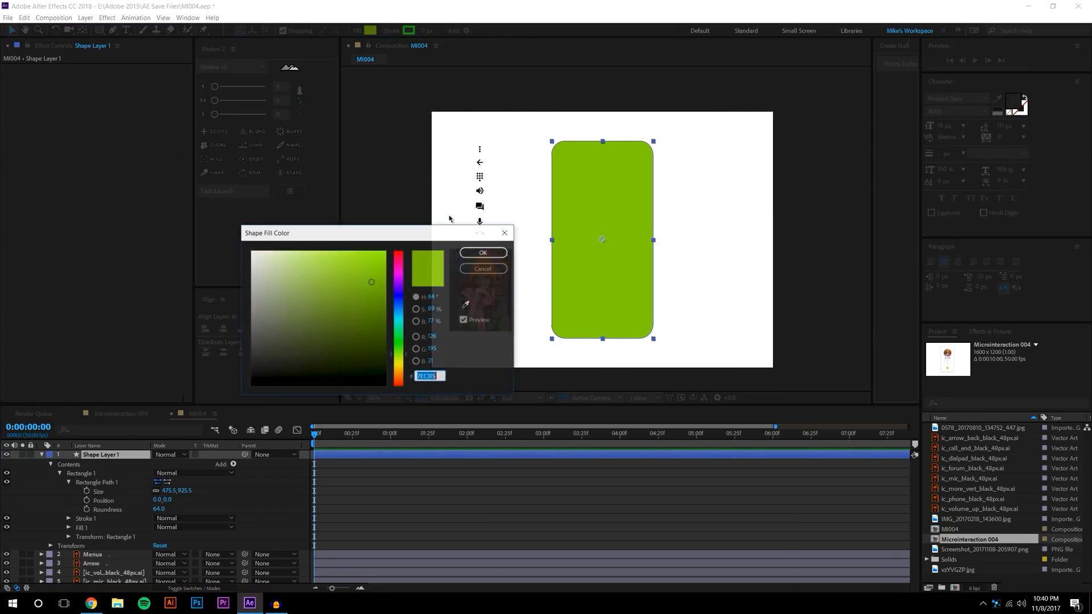
left_click(251, 251)
left_click(490, 255)
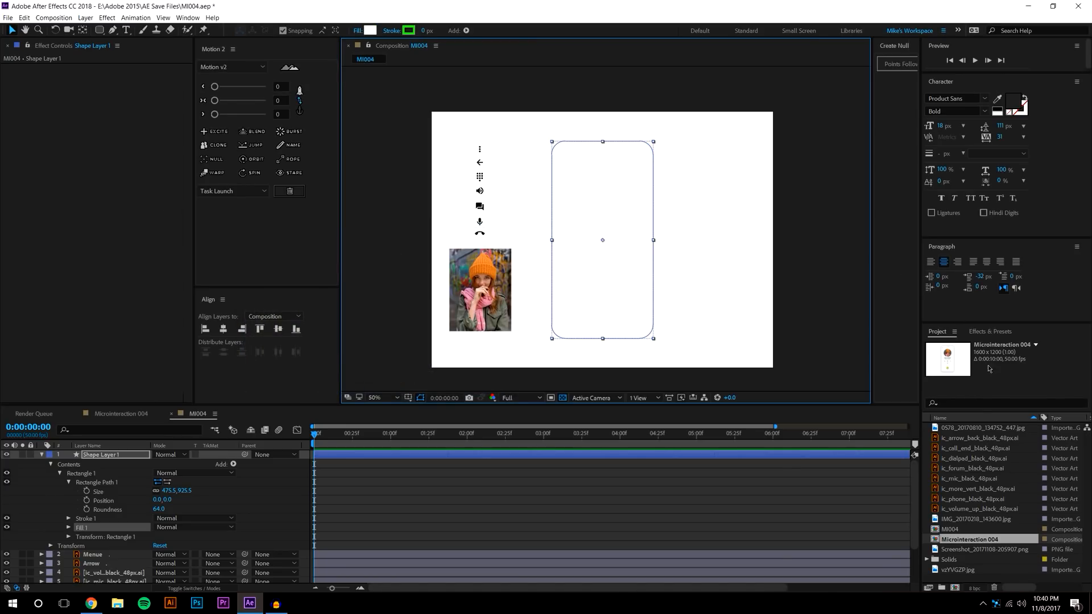
Search Effects & Presets for 'drop' and apply Drop Shadow to the card
left_click(988, 331)
left_click(971, 344)
type("drop")
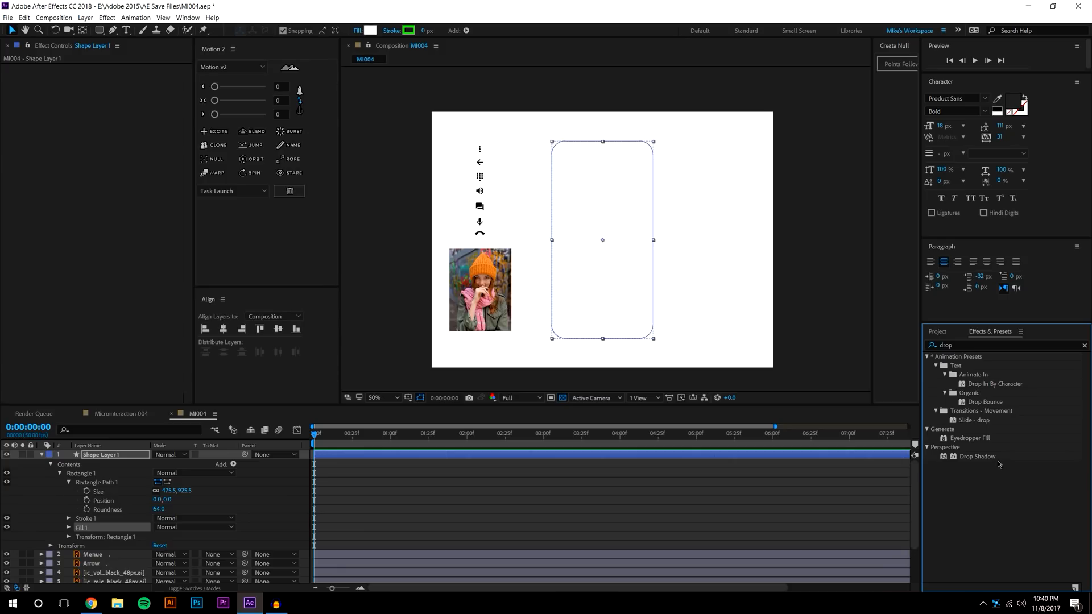
left_click_drag(977, 456, 637, 256)
key("period")
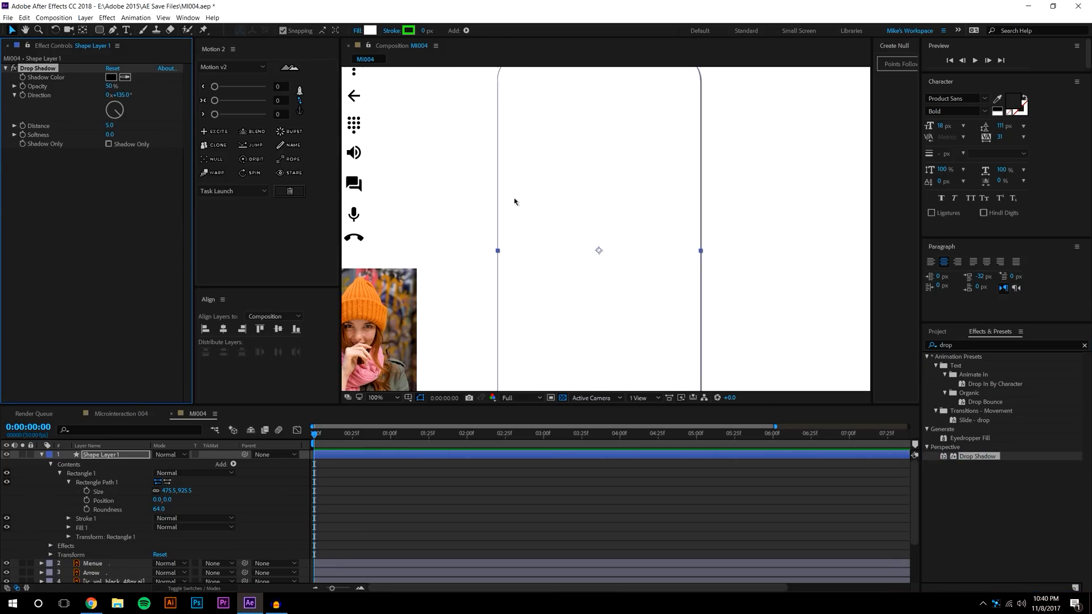
Set the first drop shadow to distance 0, softness 147 and 16% opacity
left_click(110, 135)
left_click(110, 126)
type("0")
key("Return")
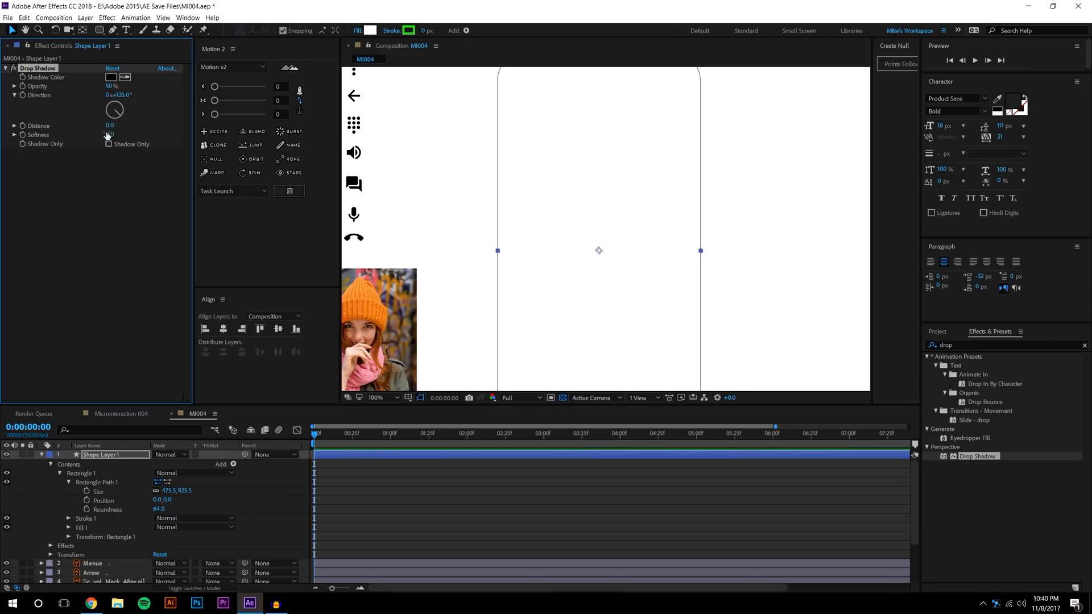
left_click_drag(114, 135, 197, 136)
left_click_drag(102, 87, 58, 94)
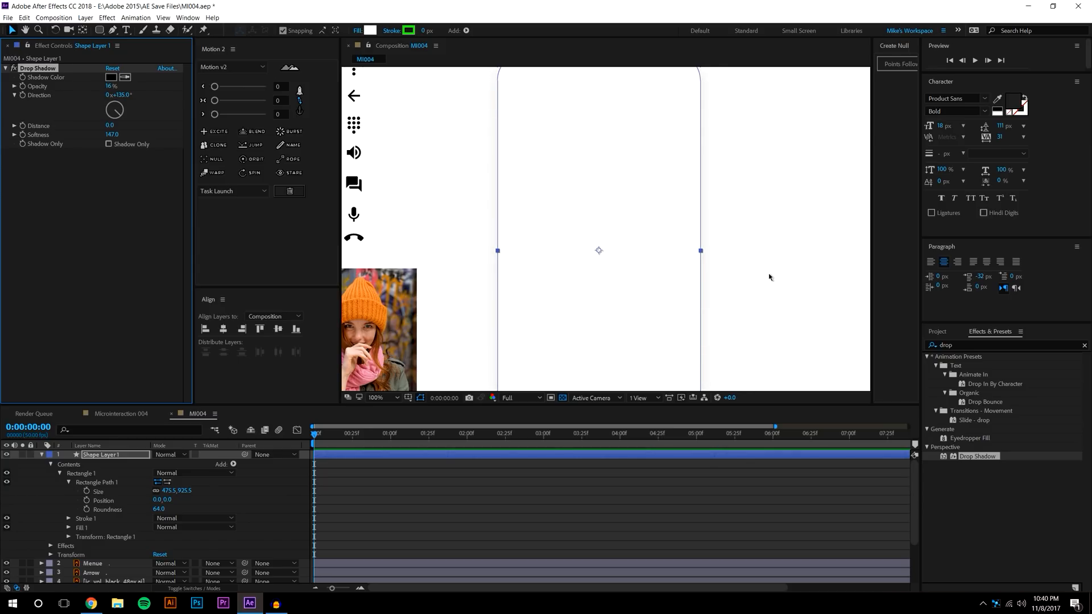
scroll(770, 275, "down", 2)
left_click(697, 385)
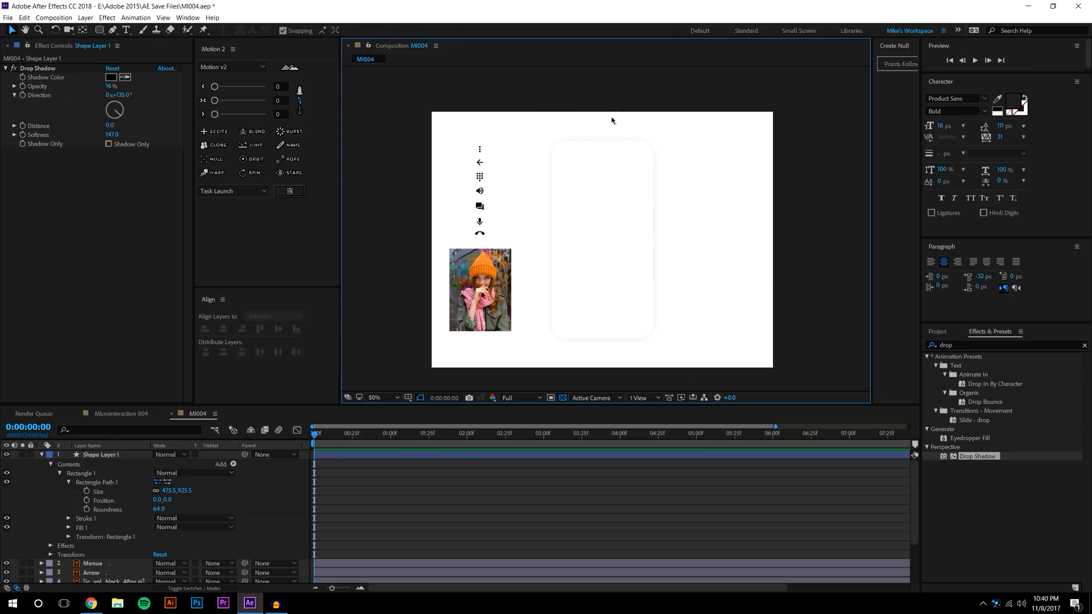
Add a second drop shadow with direction 180° and 30% opacity
left_click_drag(974, 456, 628, 275)
left_click(120, 179)
type("180")
key("Return")
scroll(633, 327, "up", 1)
left_click_drag(637, 300, 649, 132)
scroll(668, 298, "up", 1)
left_click_drag(114, 221, 121, 218)
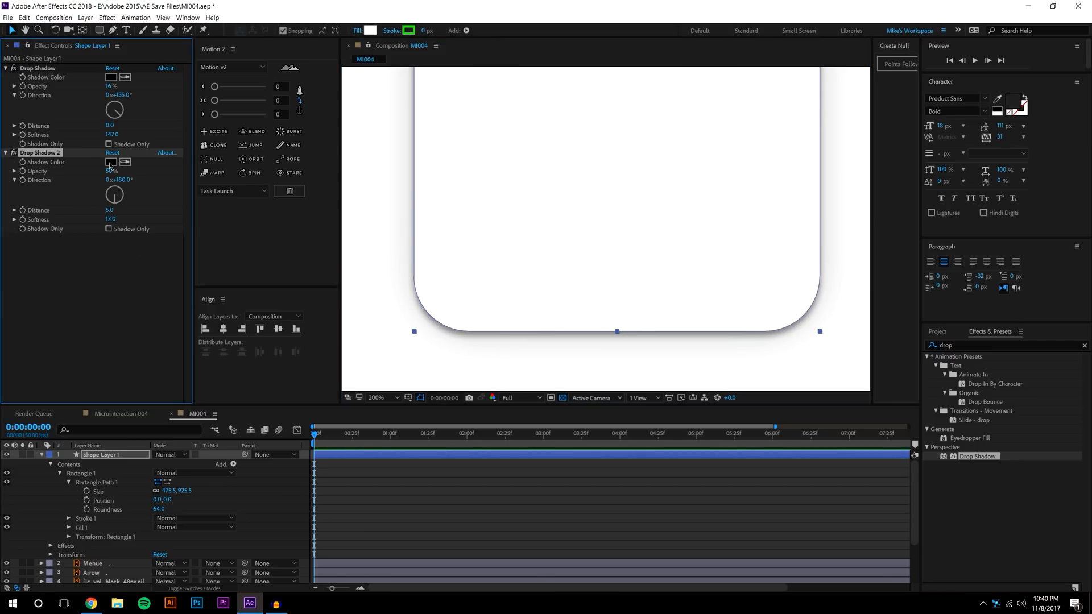
left_click_drag(109, 170, 88, 174)
Refine the second shadow to softness 53 and distance 14.6, previewing the result
scroll(509, 262, "down", 2)
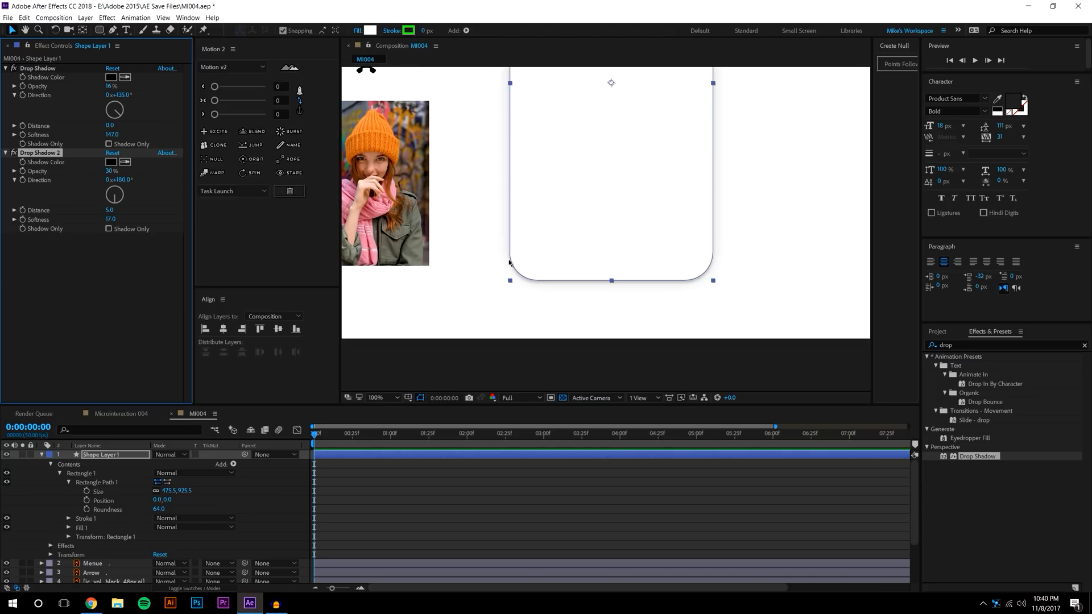
left_click_drag(538, 245, 520, 293)
left_click(783, 236)
left_click_drag(764, 229, 763, 252)
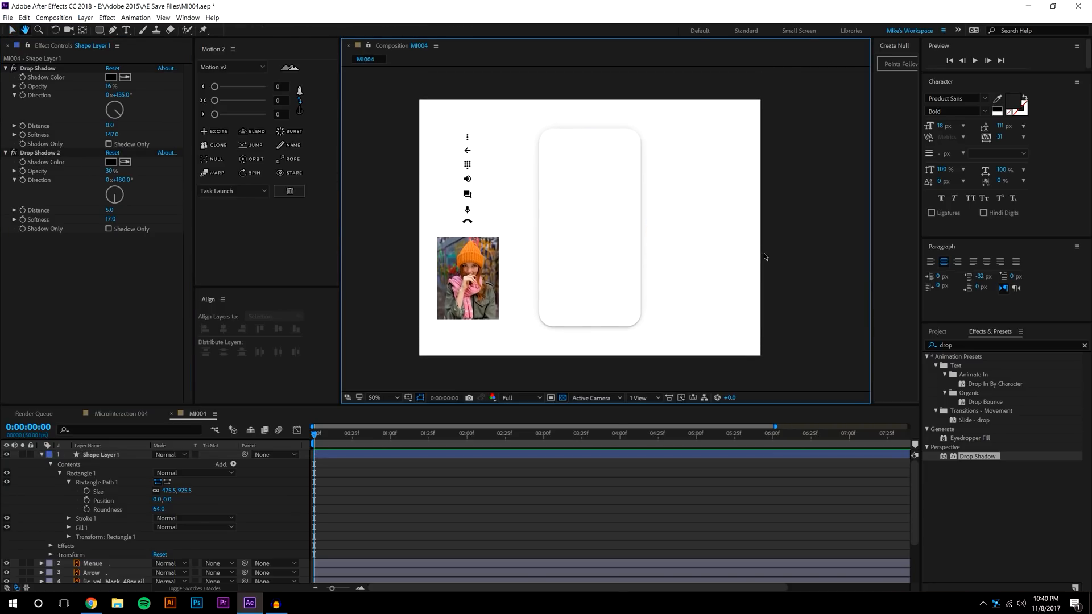
scroll(658, 232, "up", 1)
left_click_drag(665, 315, 694, 330)
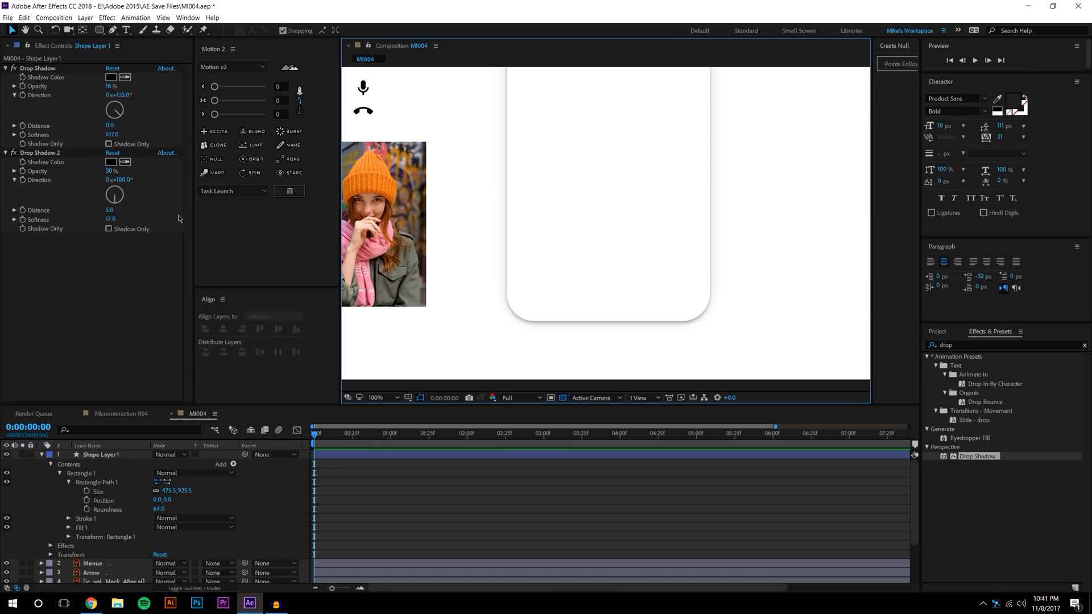
left_click_drag(111, 221, 129, 214)
scroll(619, 226, "down", 2)
left_click(848, 209)
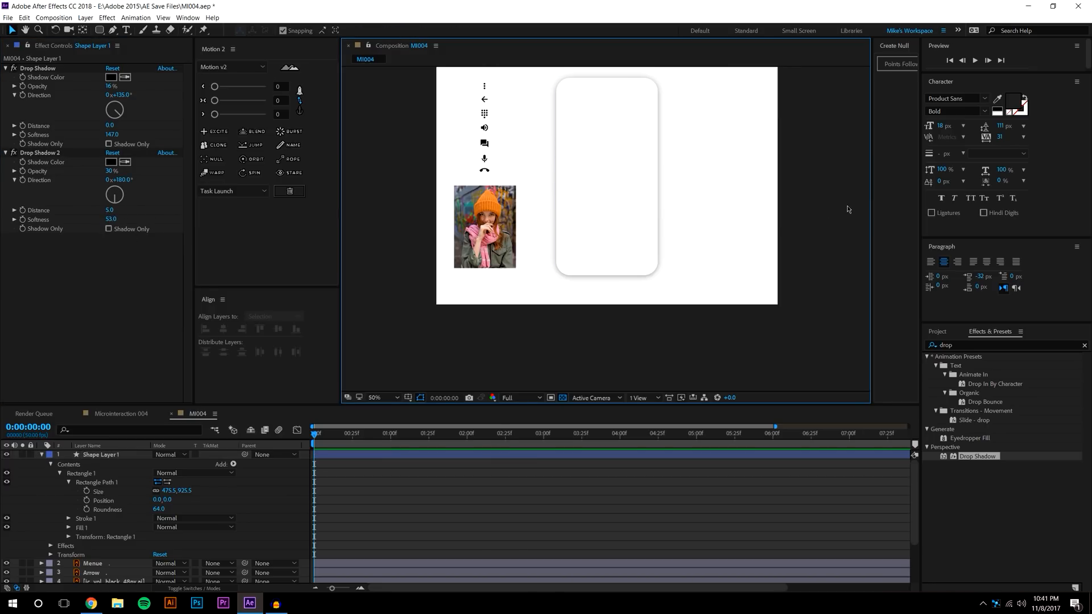
left_click_drag(114, 213, 166, 198)
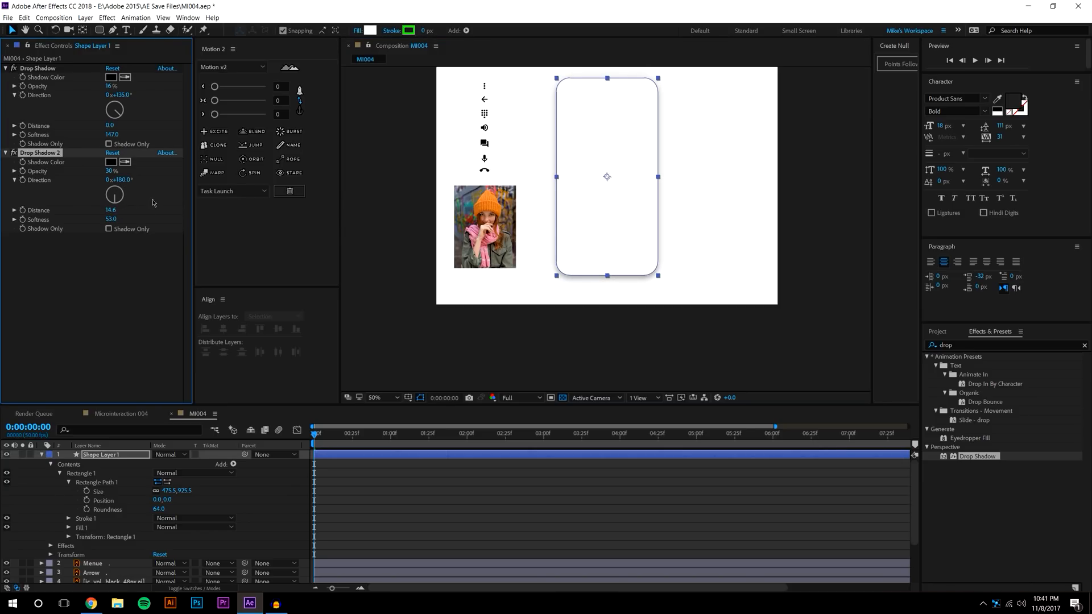
left_click(577, 314)
left_click_drag(807, 256, 804, 301)
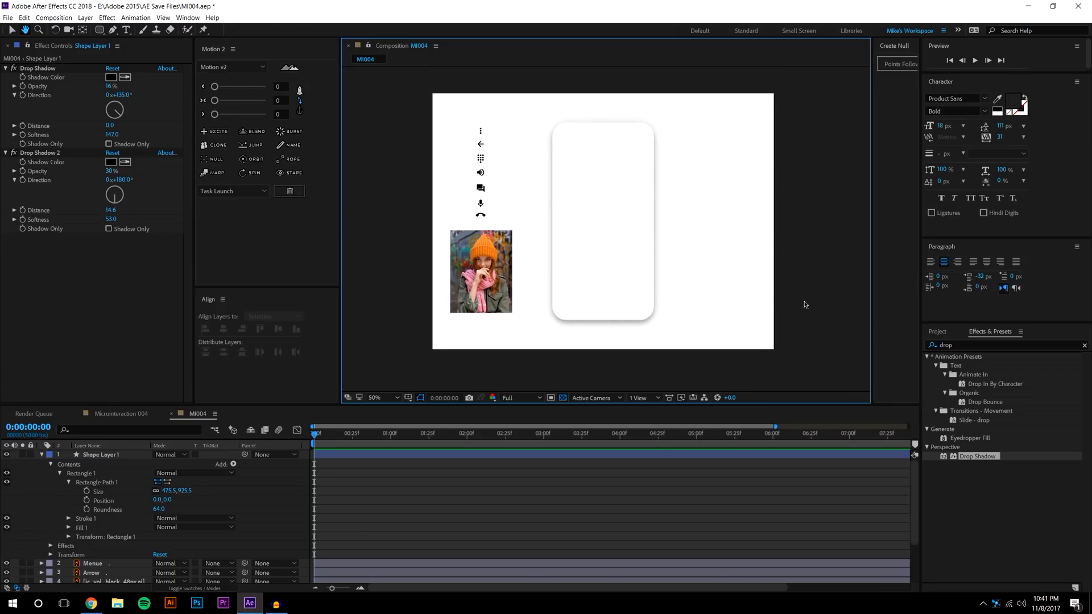
Collapse the card layer's properties in the timeline
left_click(74, 483)
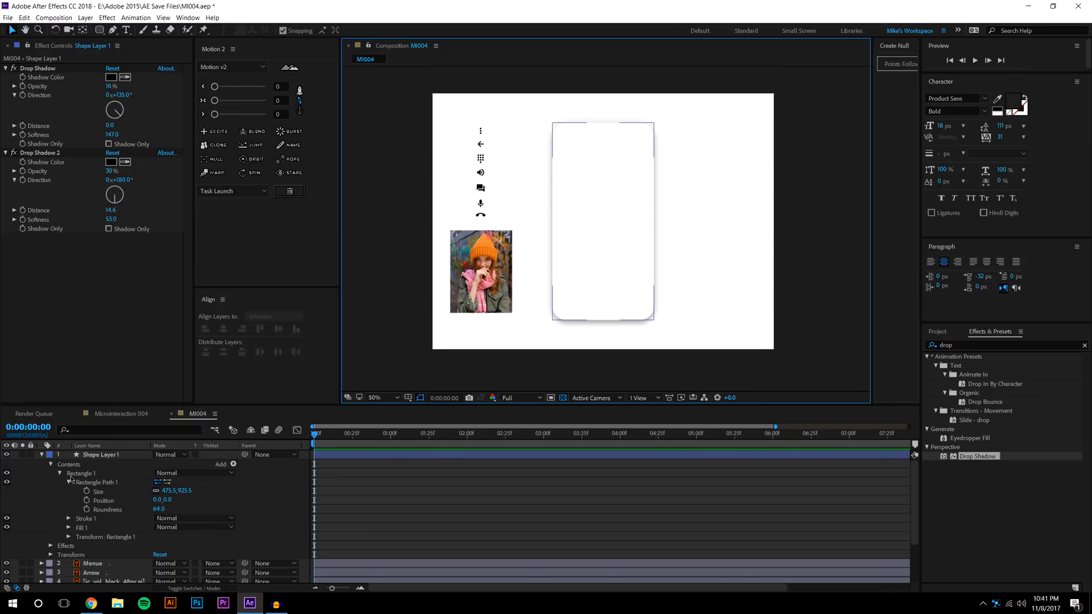
left_click(41, 455)
right_click(94, 455)
Rename the card's shape layer to Outline
left_click(116, 449)
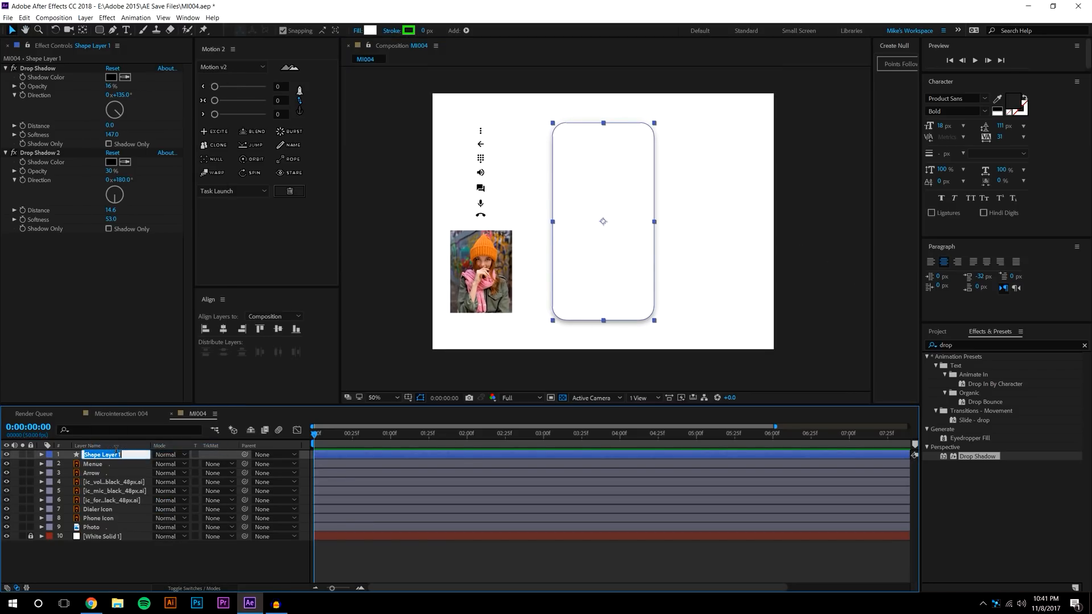
type("P")
key("Return")
key("e")
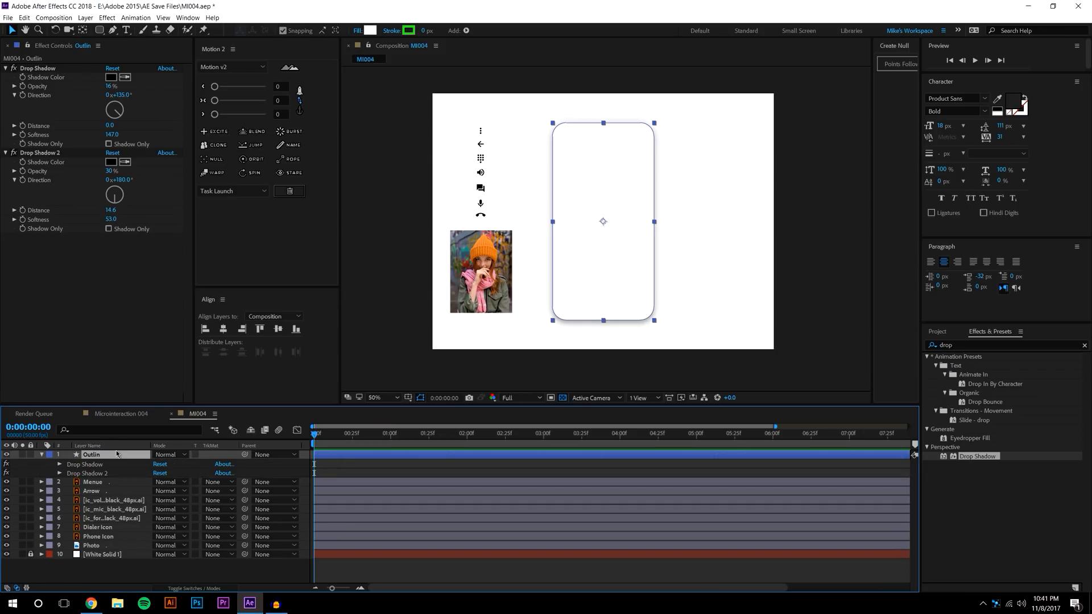
right_click(109, 449)
right_click(101, 456)
left_click(105, 450)
left_click(113, 454)
left_click(125, 580)
Move the Outline layer just above White Solid, lock it and collapse it
left_click_drag(94, 455, 76, 553)
left_click(31, 526)
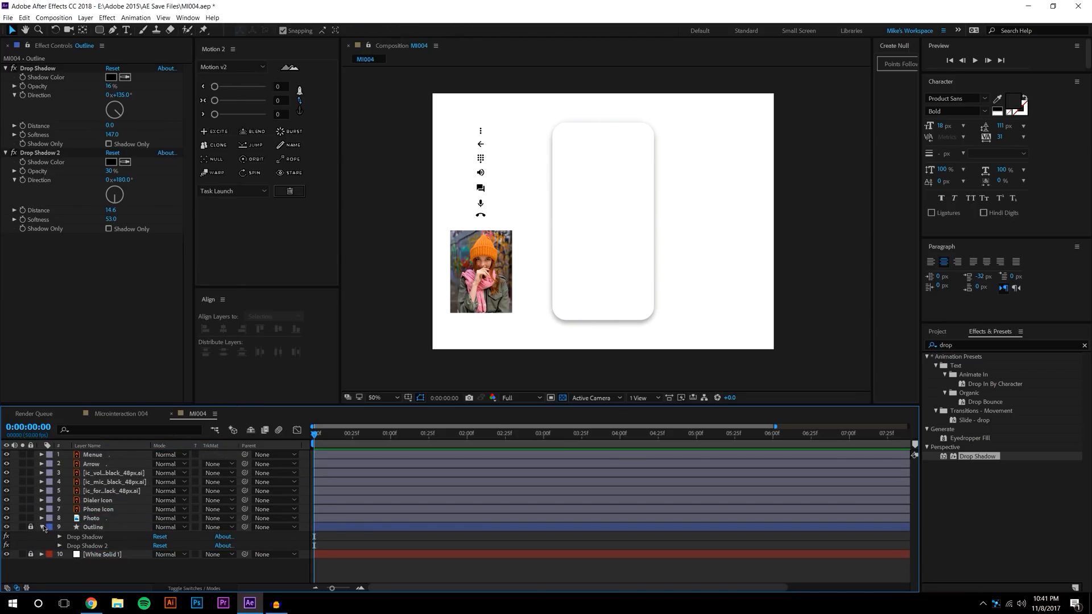
left_click(41, 527)
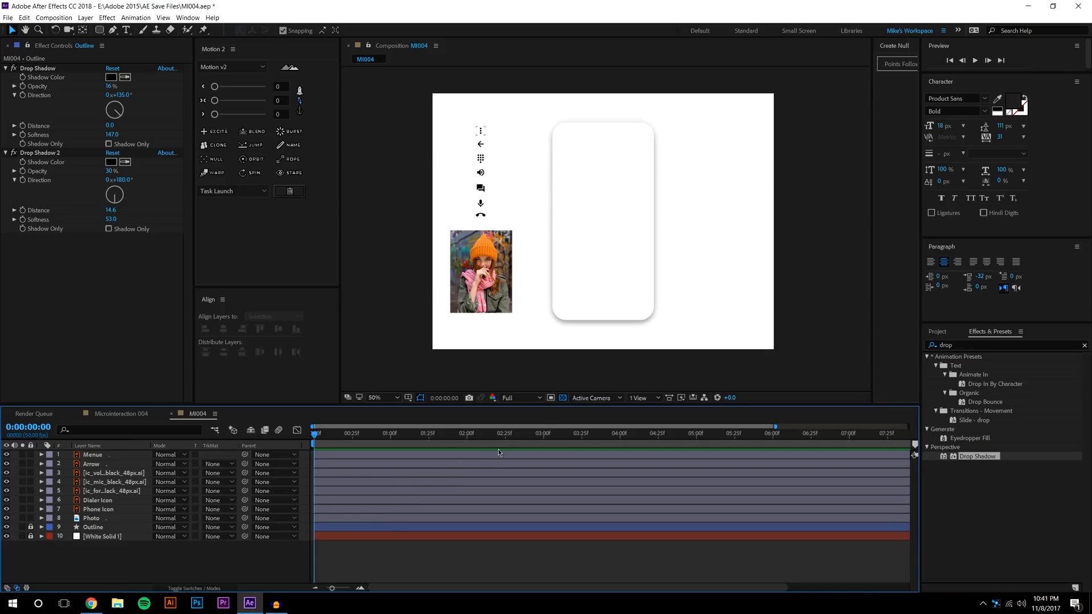
left_click(481, 132)
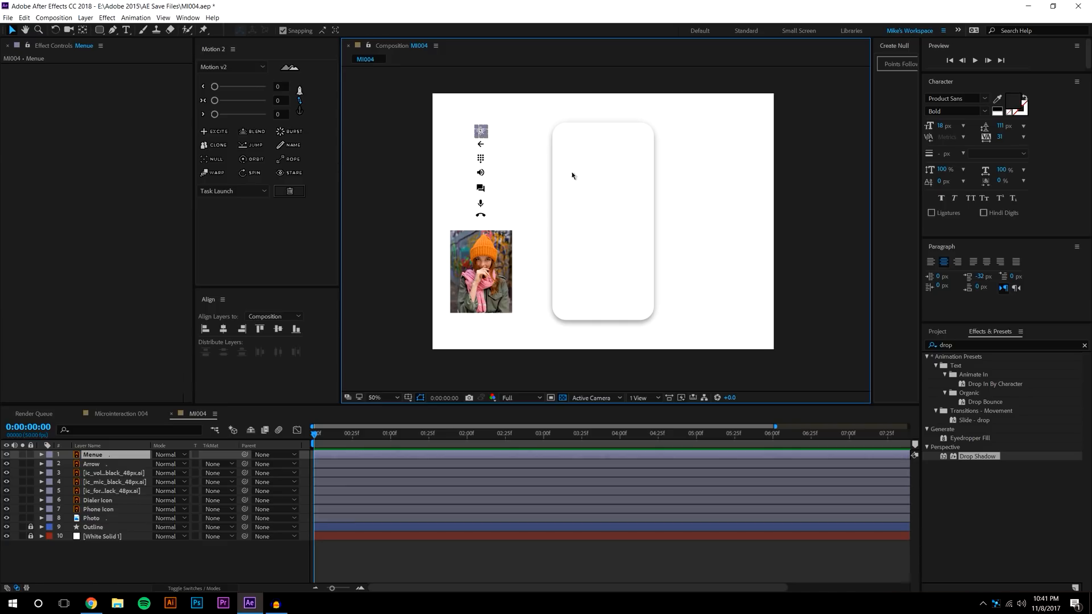
Turn on the grid overlay in the composition viewer
scroll(782, 154, "up", 1)
left_click_drag(767, 168, 768, 243)
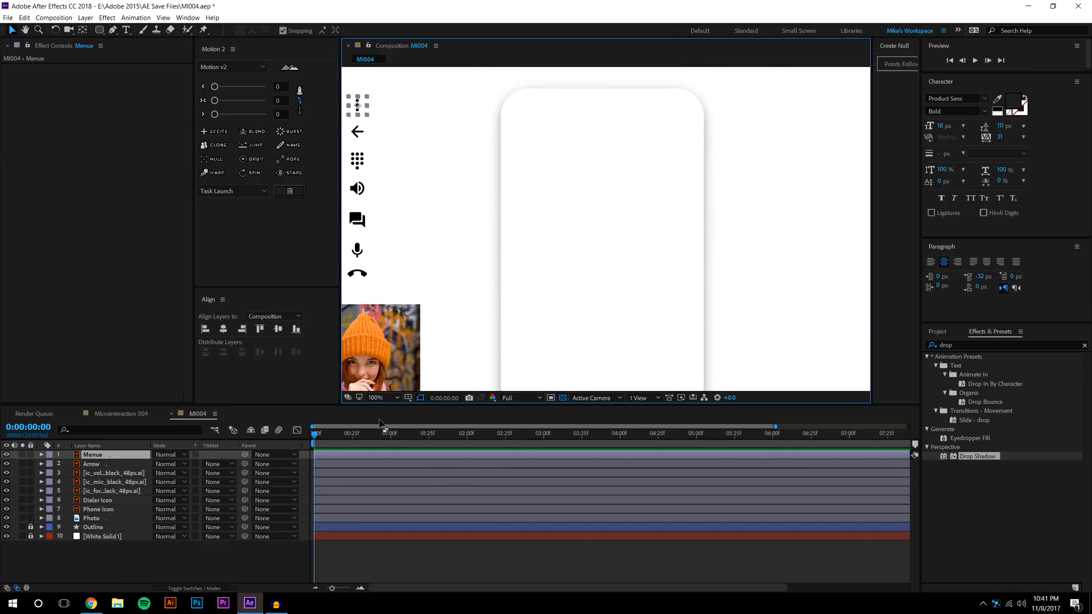
left_click(408, 397)
left_click(447, 432)
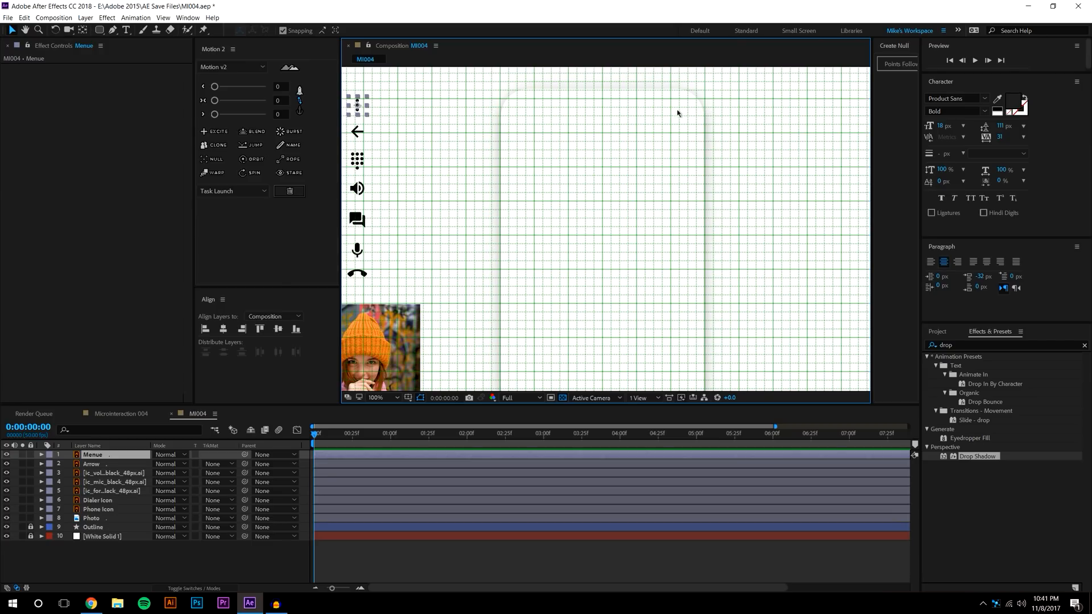
Place the three-dot menu icon in the card's top-right corner
left_click_drag(356, 106, 648, 298)
scroll(657, 128, "up", 1)
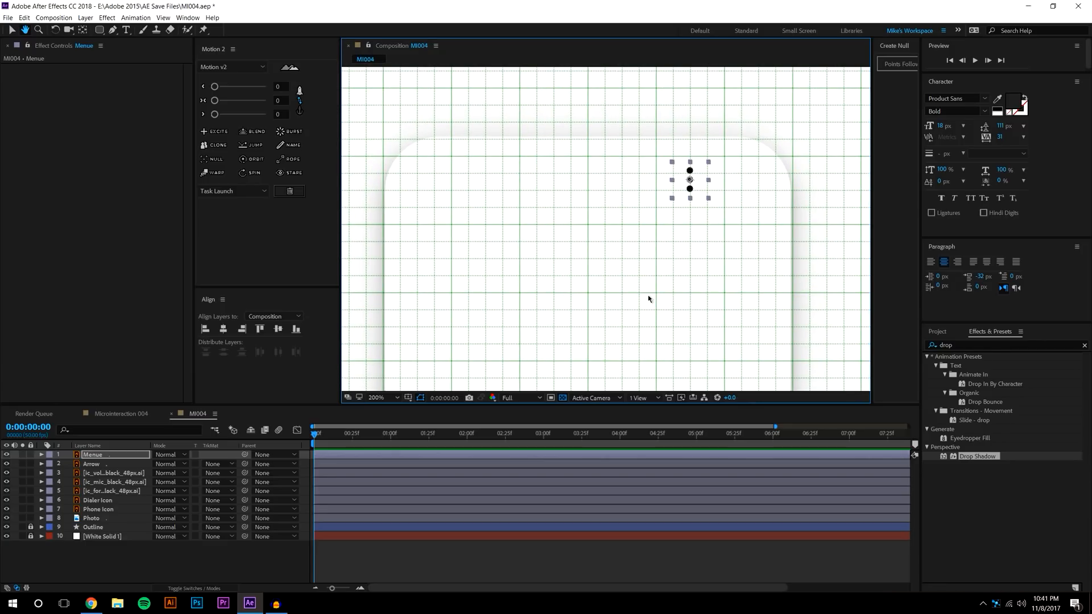
left_click_drag(689, 181, 751, 192)
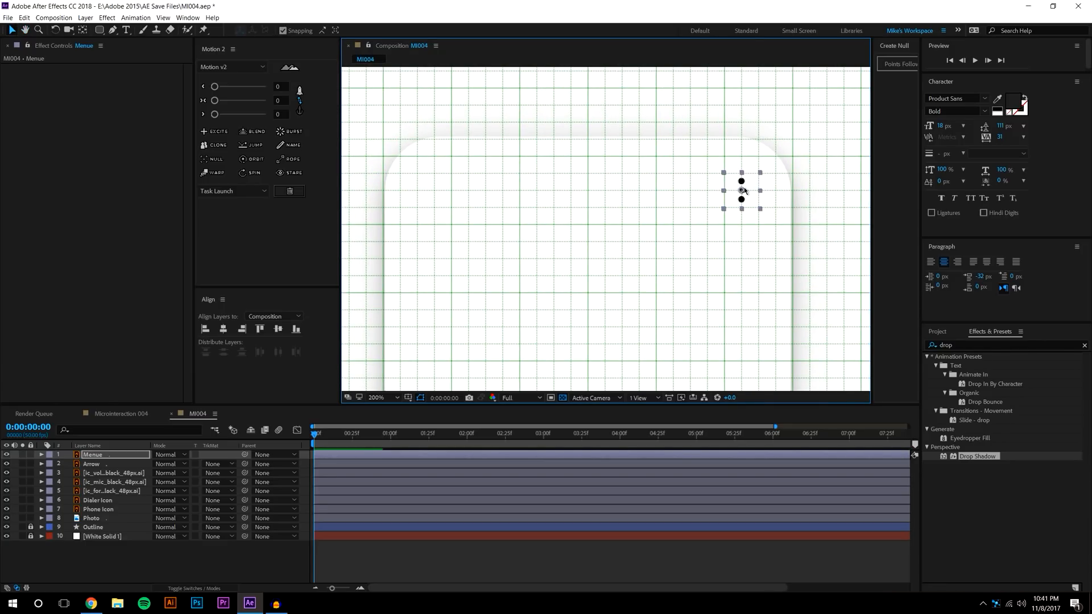
scroll(751, 192, "up", 2)
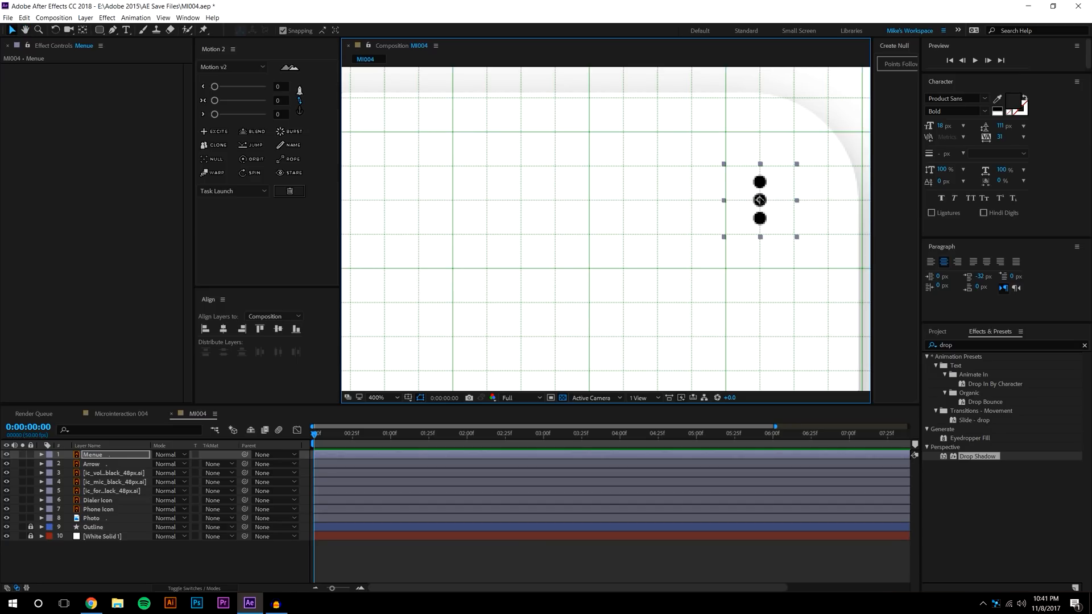
scroll(756, 204, "down", 2)
left_click_drag(597, 226, 692, 220)
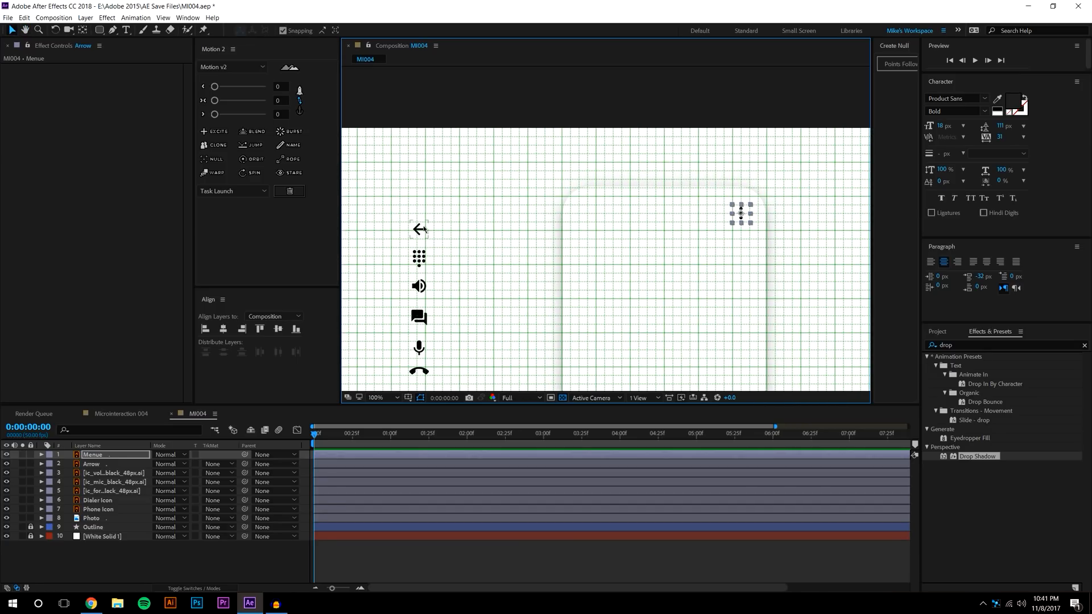
Place the back arrow icon in the card's top-left corner
left_click(419, 230)
left_click_drag(421, 232, 588, 230)
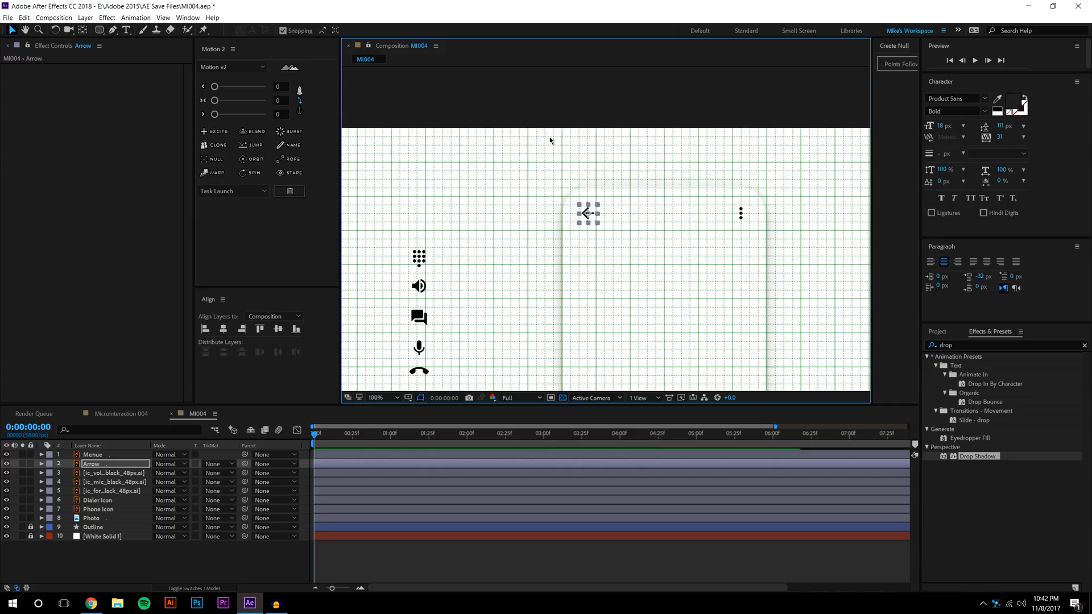
left_click(551, 138)
scroll(682, 176, "down", 1)
scroll(726, 202, "up", 1)
left_click_drag(699, 199, 634, 194)
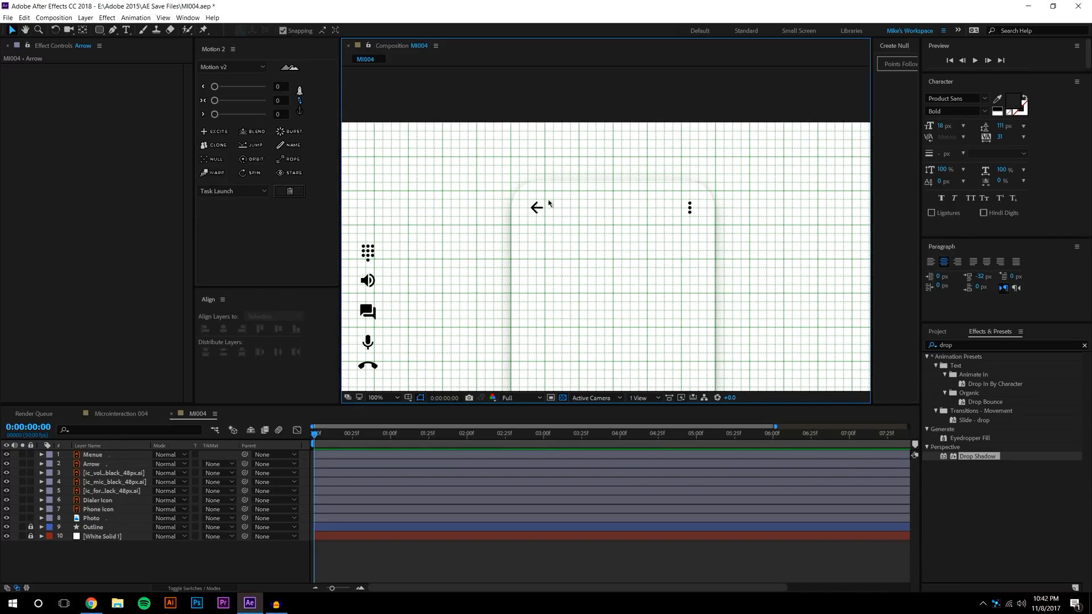
Lower the back arrow and menu dots together slightly
left_click(537, 209)
left_click(690, 214, "shift")
left_click_drag(690, 213, 692, 218)
left_click(709, 161)
scroll(711, 161, "down", 1)
left_click_drag(742, 167, 705, 98)
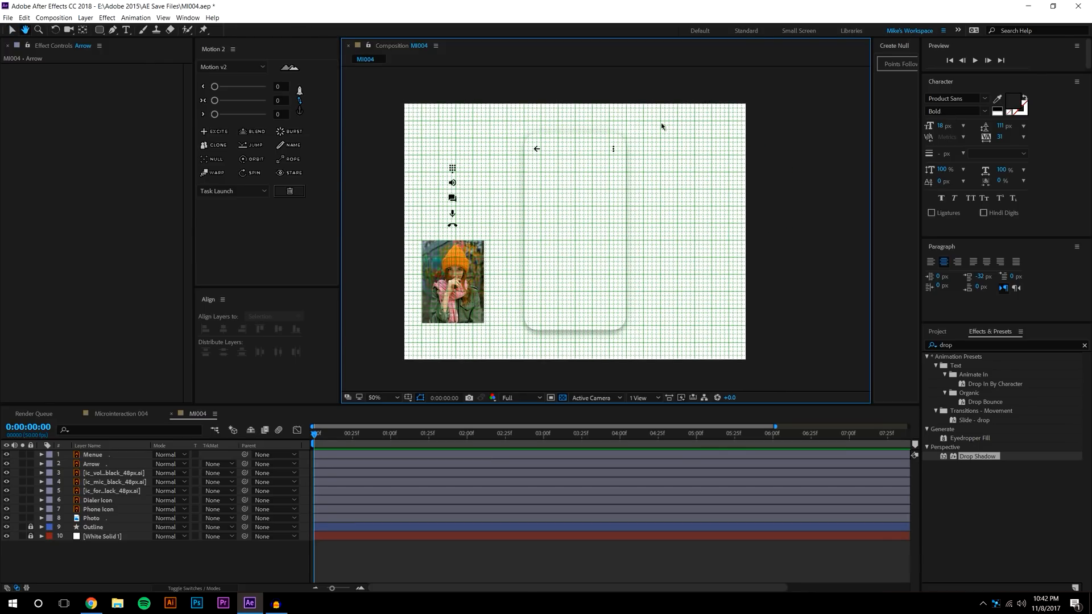
Move the phone, dialer, chat, speaker and microphone icons onto the phone card
left_click(454, 226)
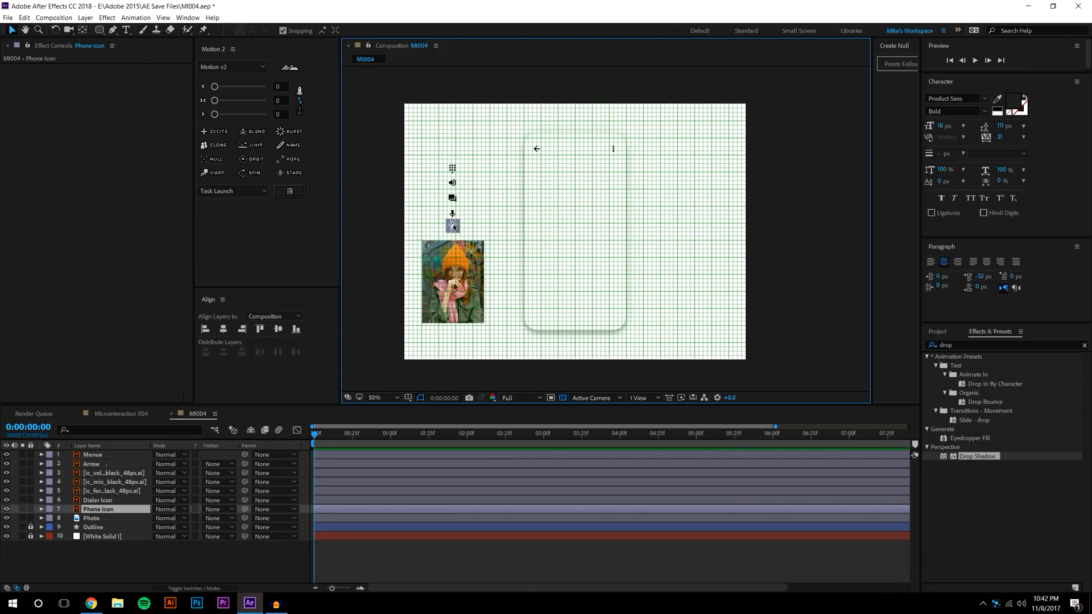
left_click_drag(454, 227, 573, 311)
left_click(679, 273)
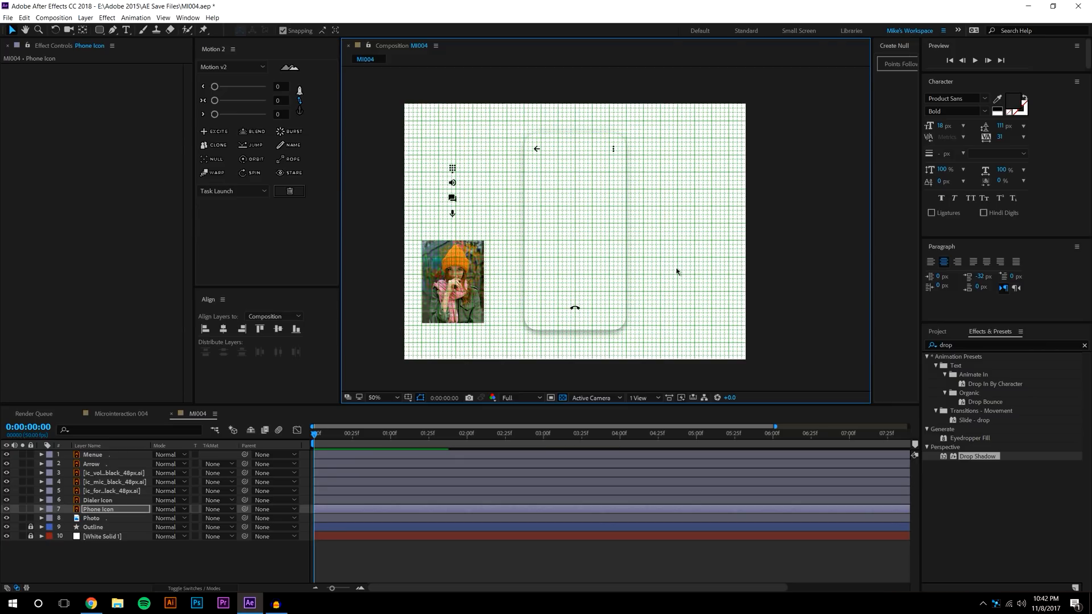
left_click_drag(452, 169, 574, 270)
left_click(452, 199)
left_click_drag(452, 201, 574, 251)
left_click(452, 182)
left_click_drag(452, 183, 596, 250)
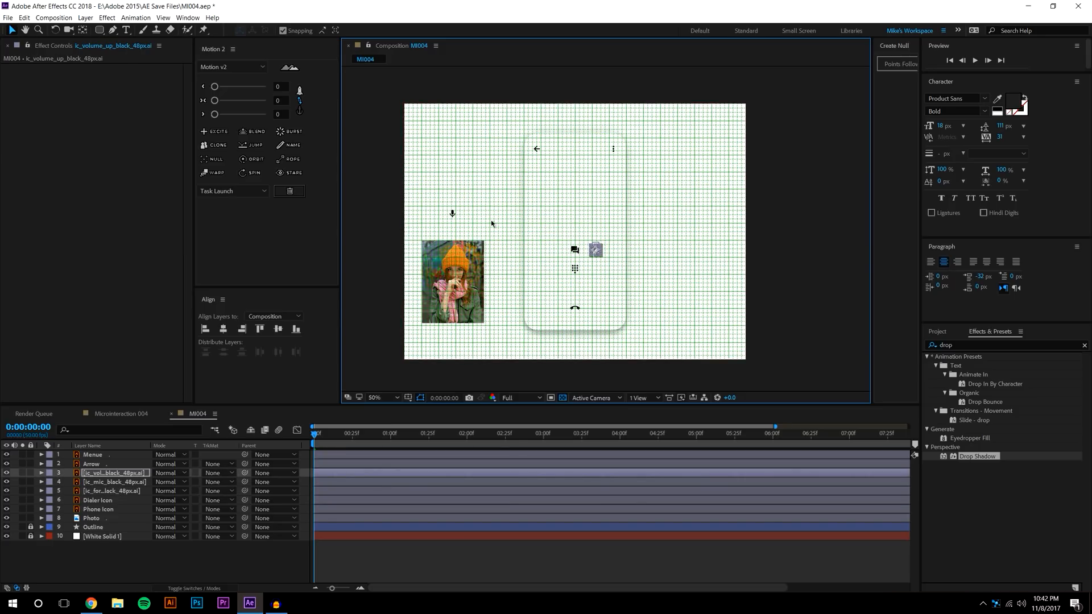
left_click(452, 214)
left_click_drag(449, 209, 547, 249)
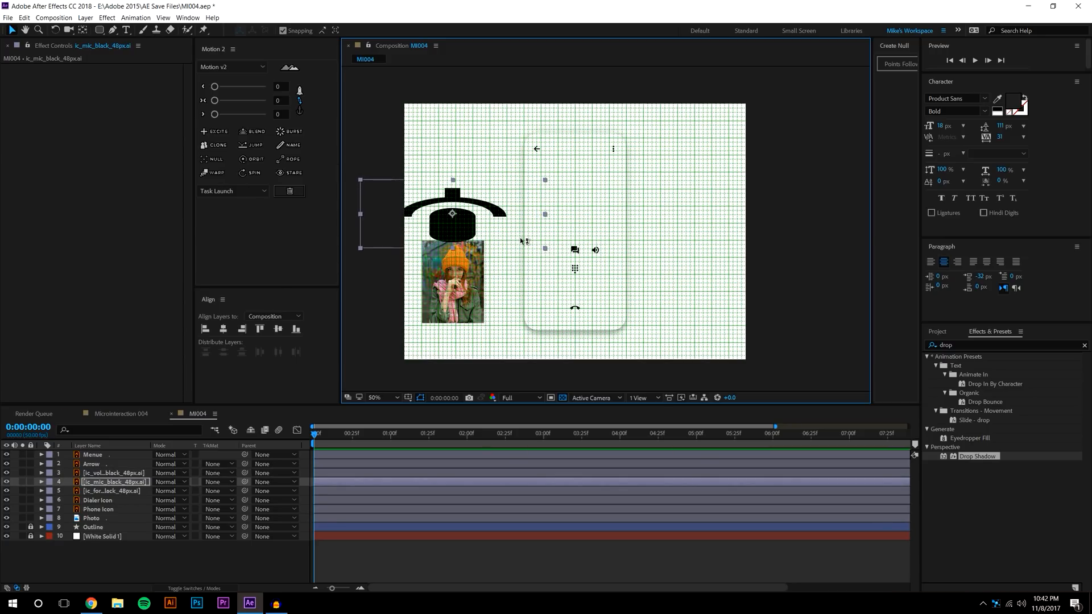
key("ctrl+z")
left_click_drag(455, 218, 577, 255)
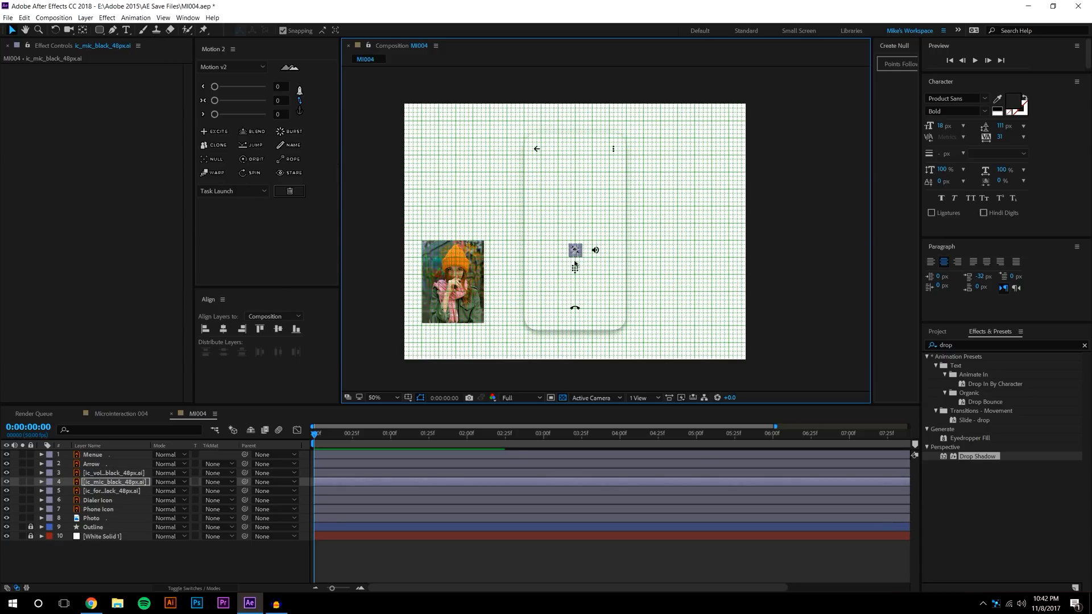
Zoom in, move the volume icon onto the chat icon and align the mic on the centre guide
scroll(577, 255, "up", 2)
left_click_drag(631, 234, 757, 159)
scroll(673, 217, "up", 2)
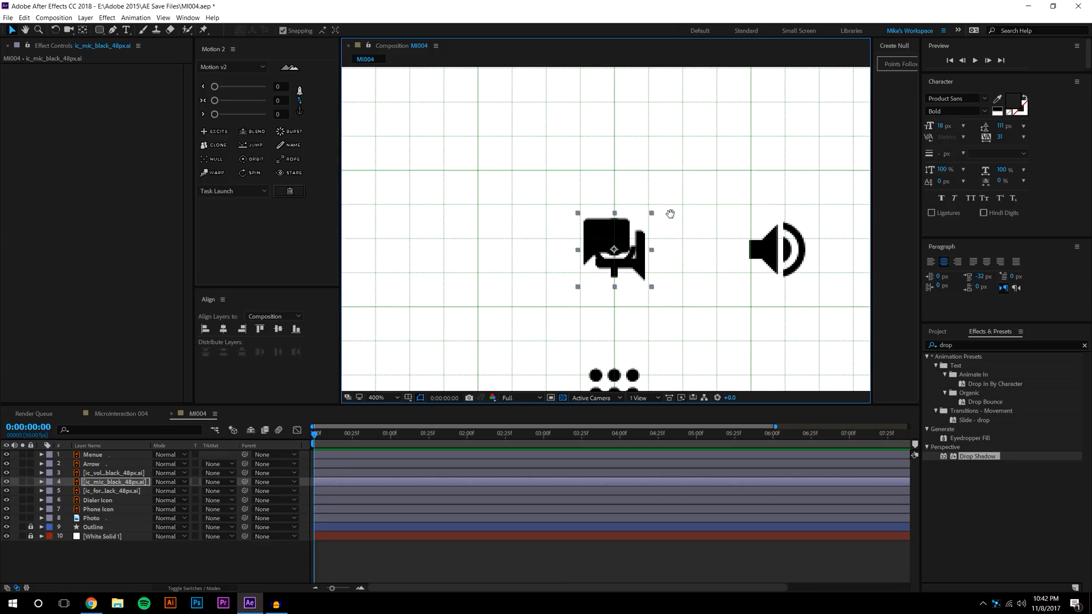
left_click(767, 221)
left_click_drag(756, 223, 593, 227)
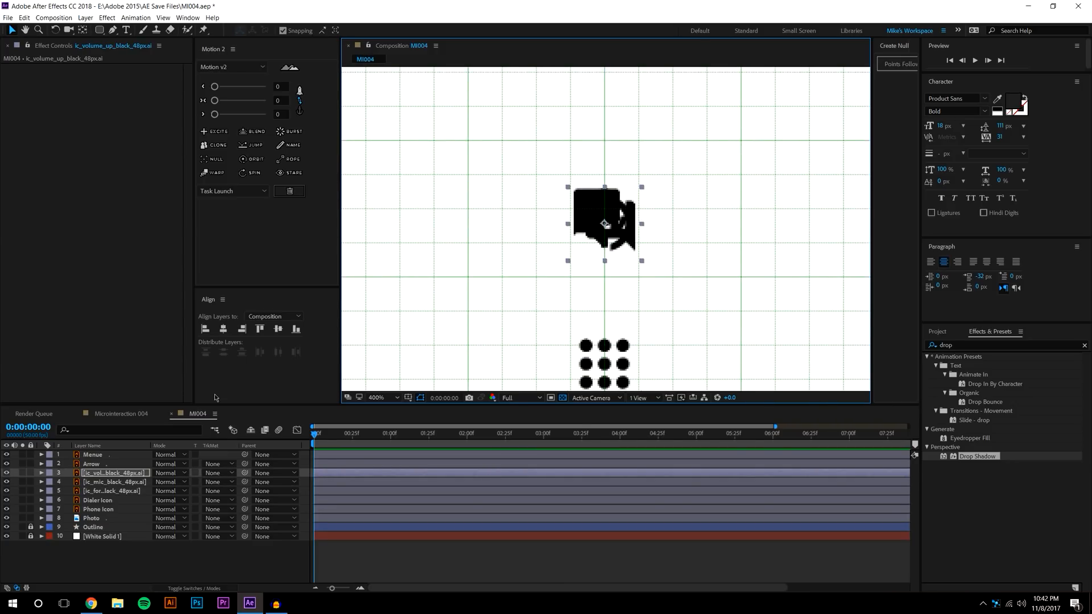
left_click(94, 481)
left_click_drag(609, 217, 718, 222)
Arrange the mic left and the volume icon right of the centred chat icon
left_click(613, 234)
left_click_drag(671, 169, 685, 174)
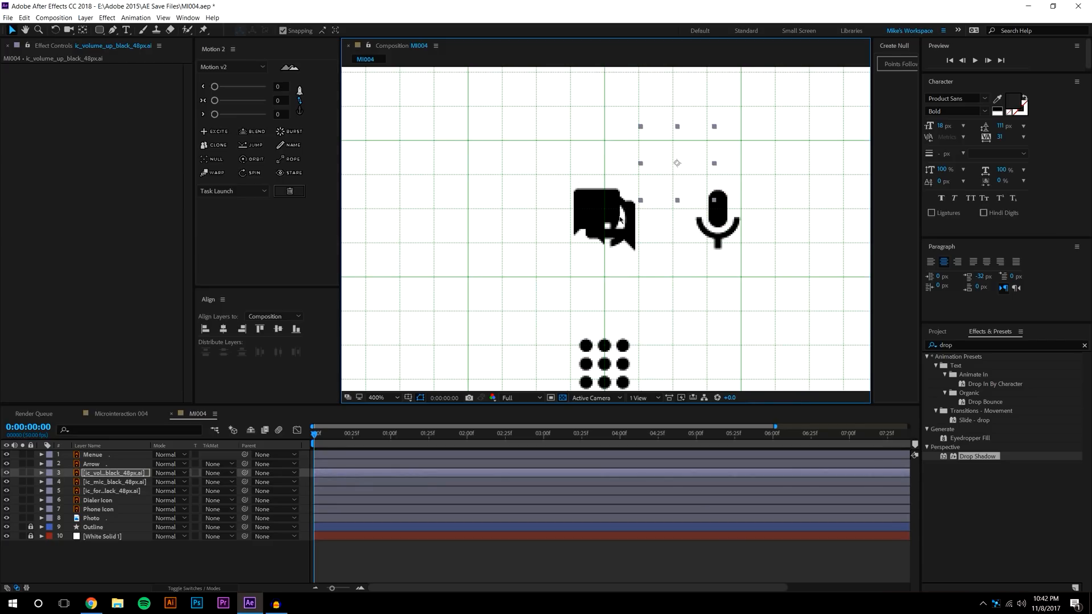
left_click(600, 221)
left_click_drag(605, 223, 605, 223)
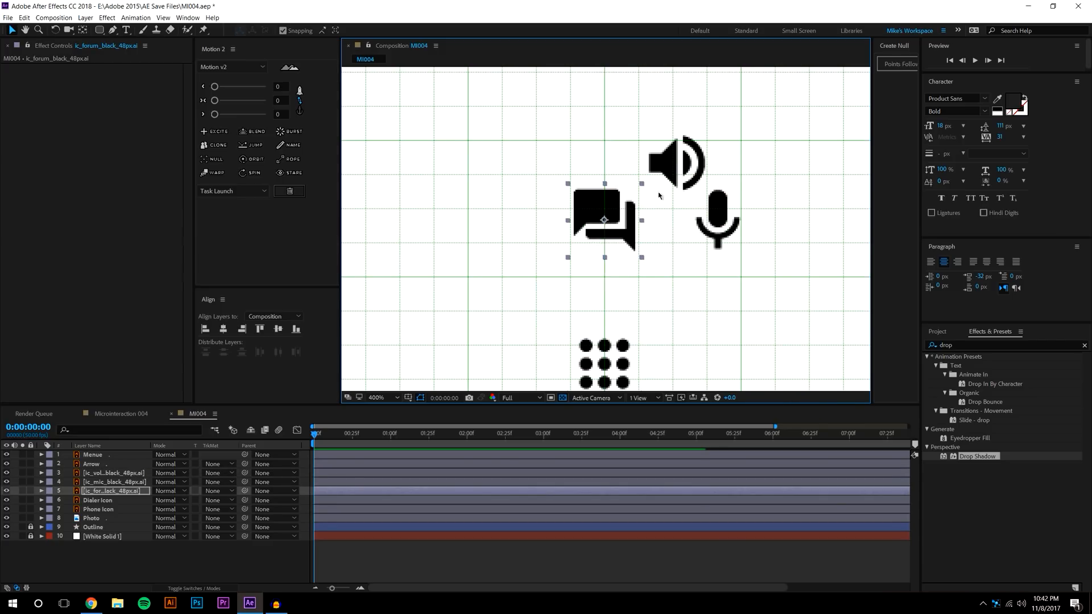
left_click(677, 174)
left_click_drag(677, 165, 605, 221)
left_click(733, 226)
left_click_drag(718, 223, 435, 221)
left_click(603, 221)
left_click_drag(604, 220, 775, 221)
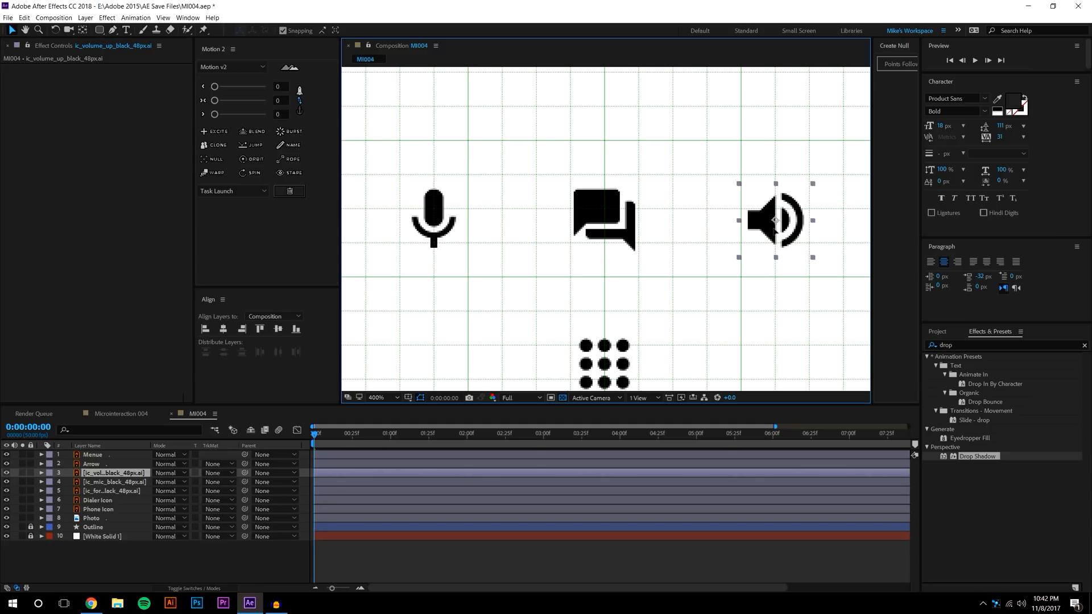
Zoom out to the full composition and hide the grid overlay
key("/")
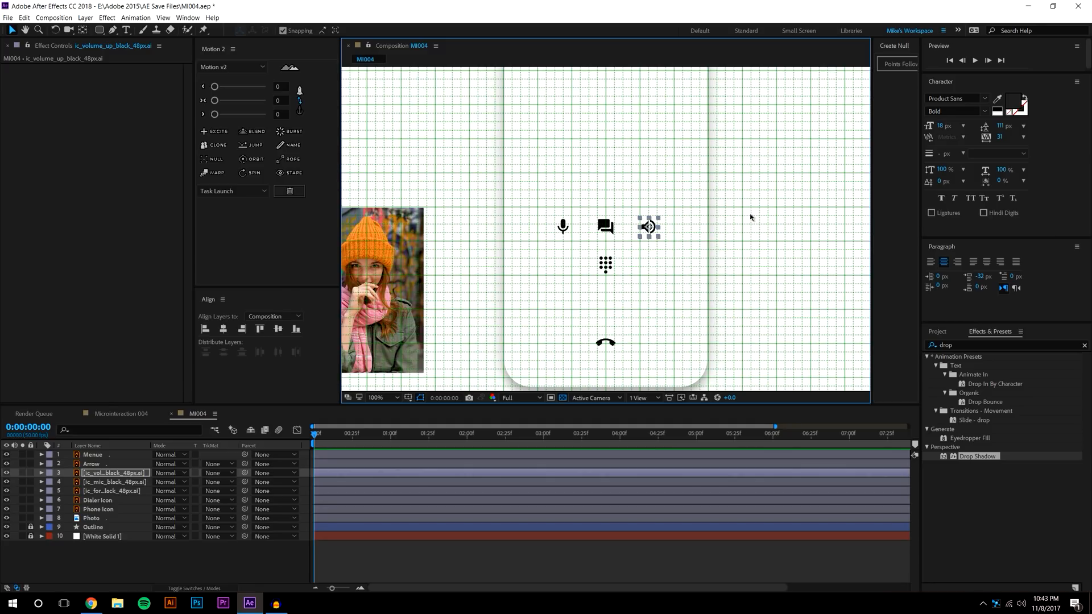
left_click(776, 215)
key("comma")
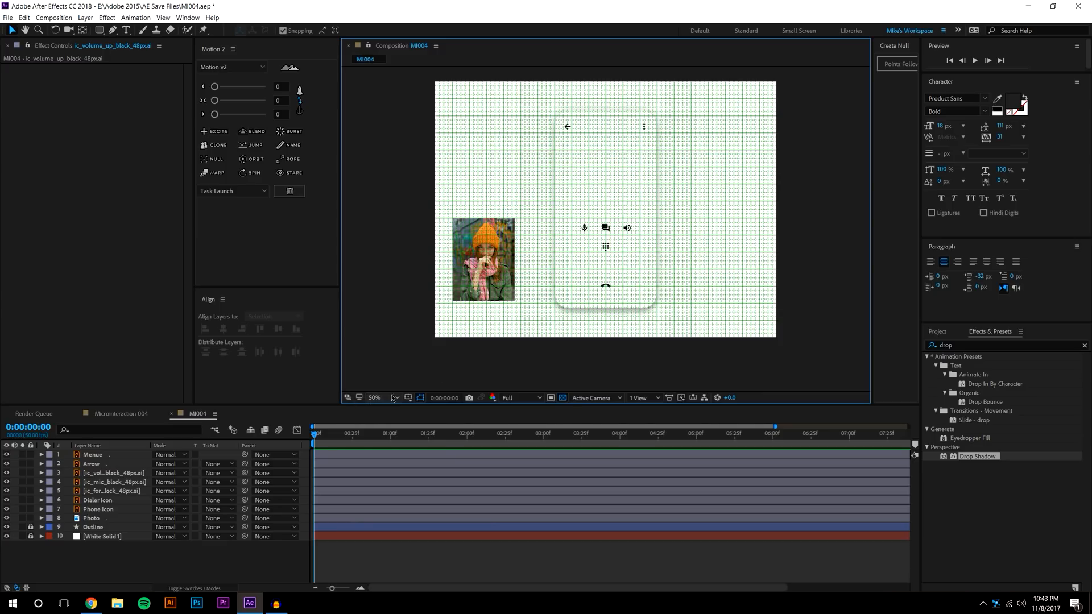
left_click(408, 398)
left_click(424, 434)
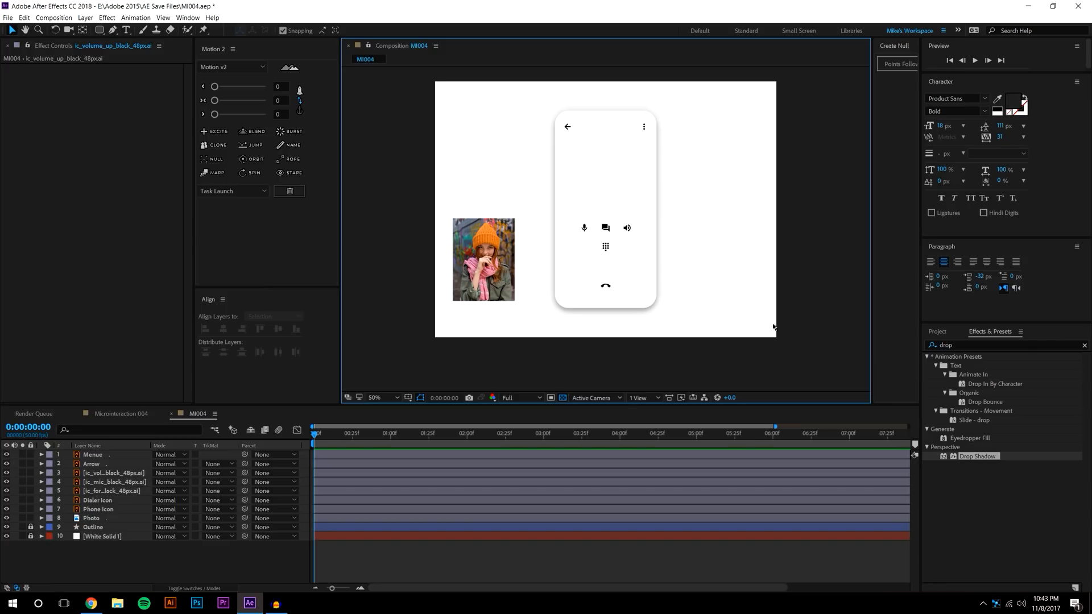
Move the Photo layer onto the upper area of the phone card
left_click(501, 298)
left_click_drag(483, 260, 606, 174)
left_click(777, 142)
scroll(637, 133, "up", 1)
left_click_drag(619, 128, 588, 221)
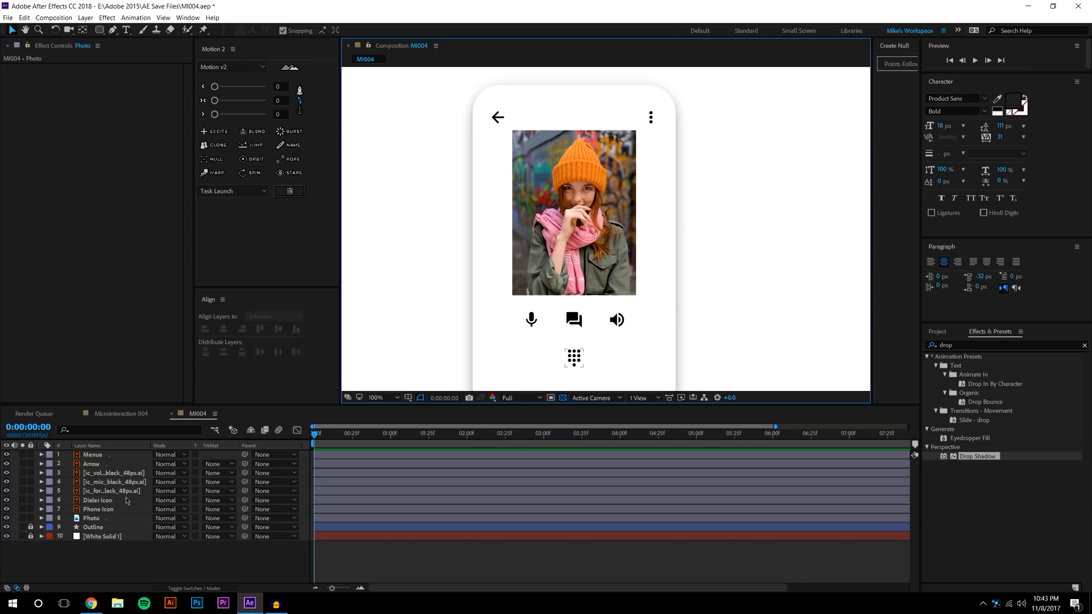
Draw an elliptical mask on the Photo layer to crop it to a circle
left_click(103, 518)
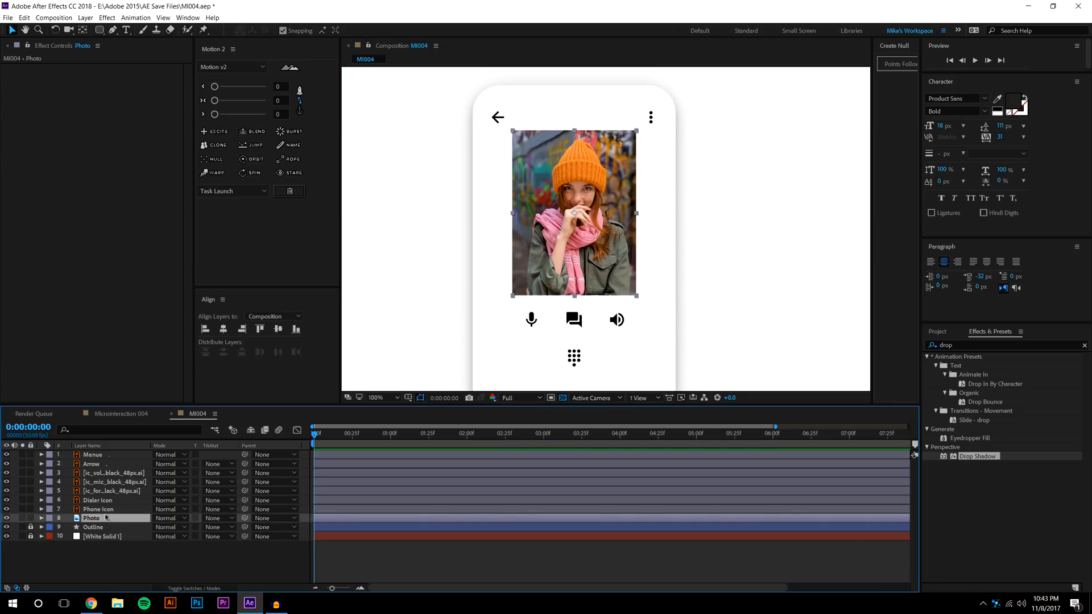
left_click(99, 29)
left_click(137, 54)
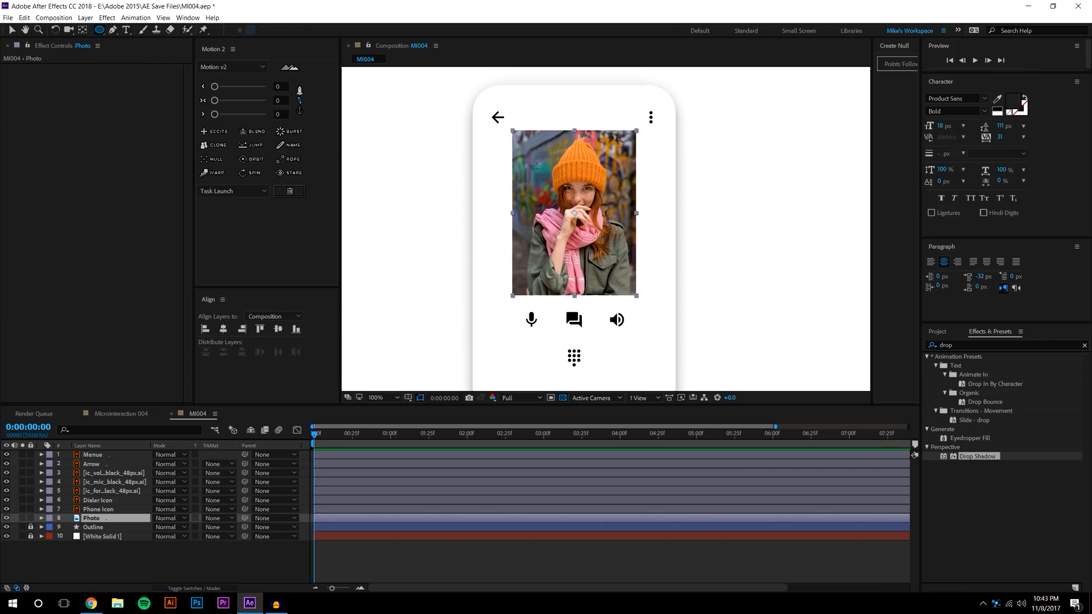
left_click_drag(513, 130, 636, 241)
Try reshaping the photo's circular mask with the Selection tool, then undo the distortion
key("v")
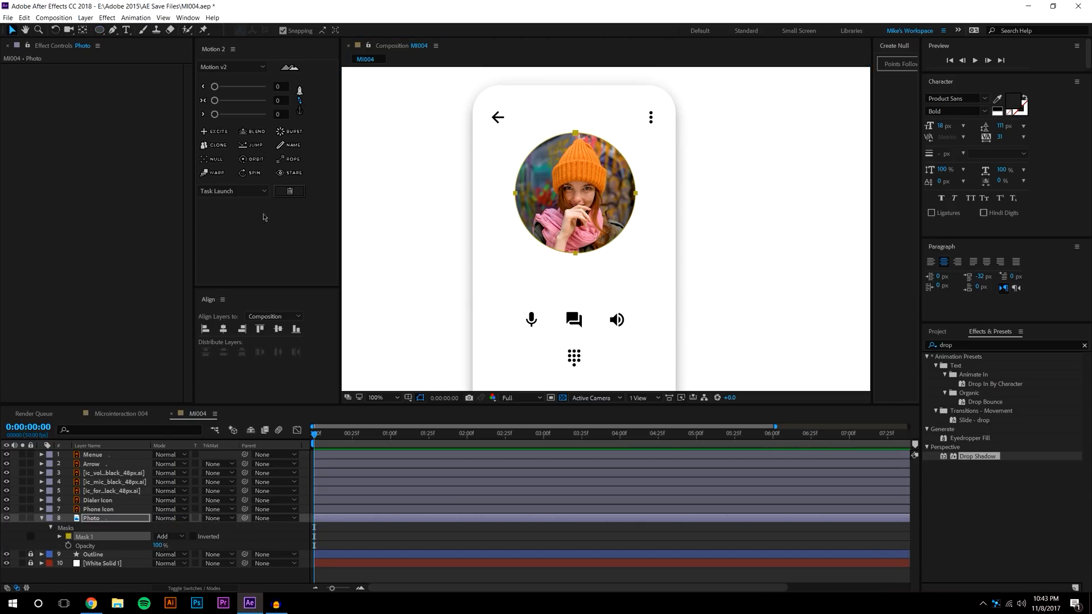
left_click(593, 212)
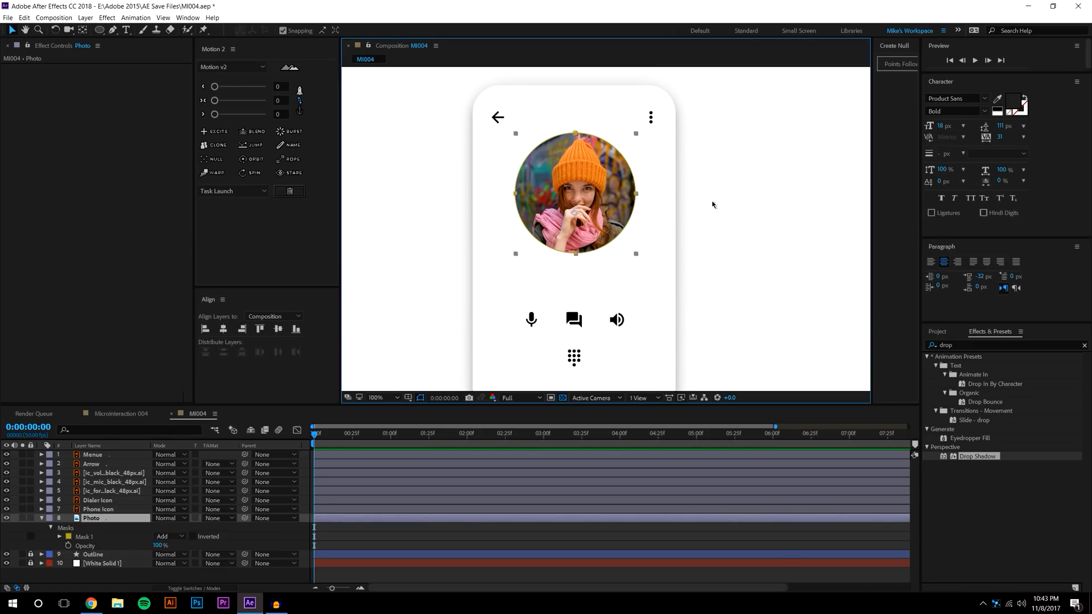
left_click(709, 204)
left_click(590, 158)
left_click_drag(596, 137, 574, 140)
key("ctrl+z")
key("ctrl+z")
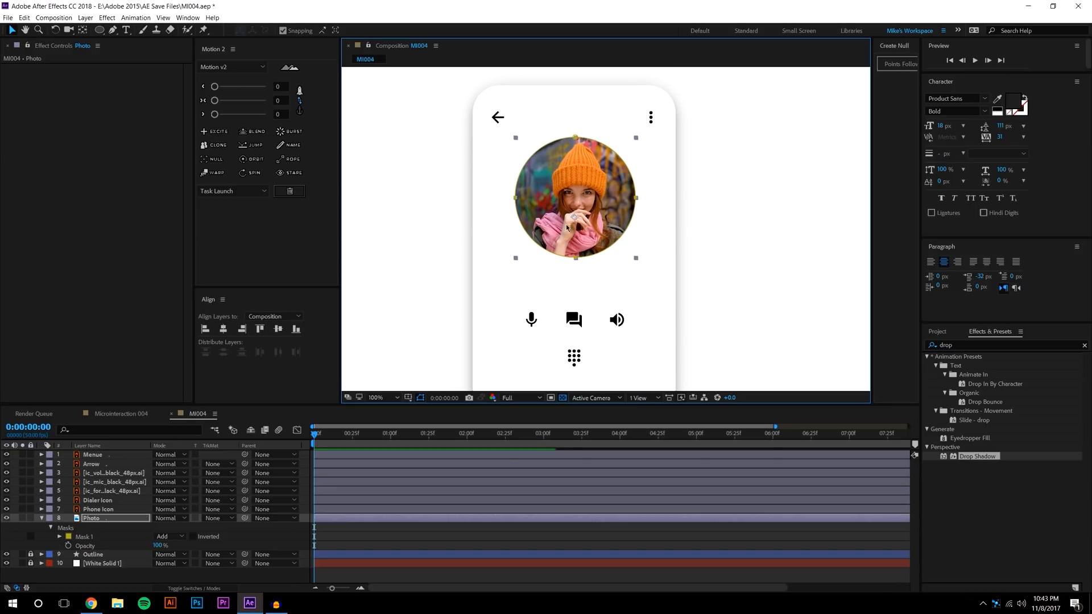
key("ctrl+z")
Reveal Mask 1's properties in the timeline and zoom the view back to 100%
left_click(59, 536)
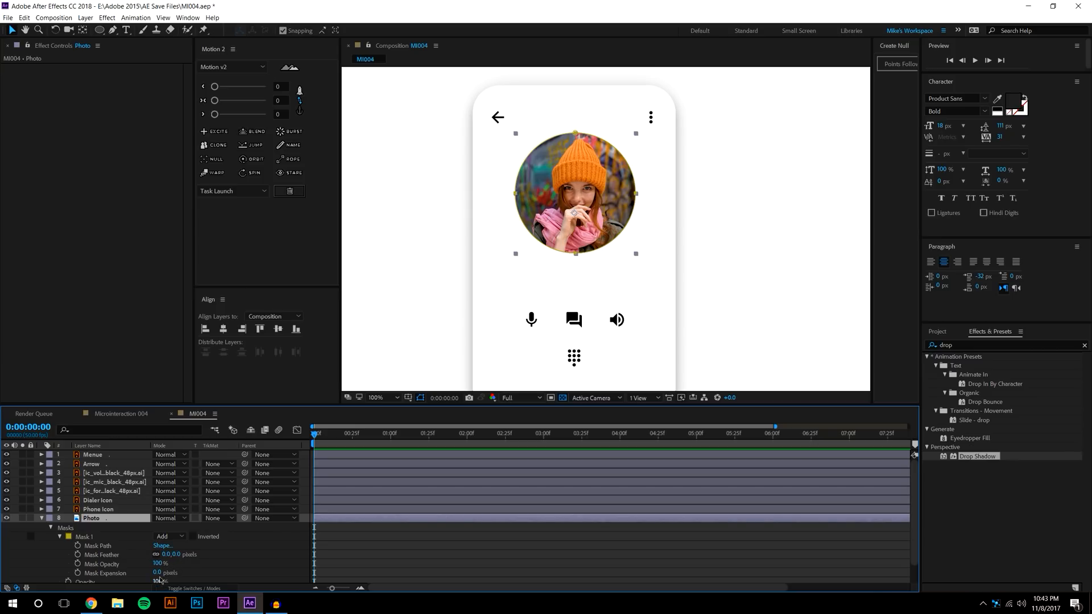
scroll(216, 563, "down", 2)
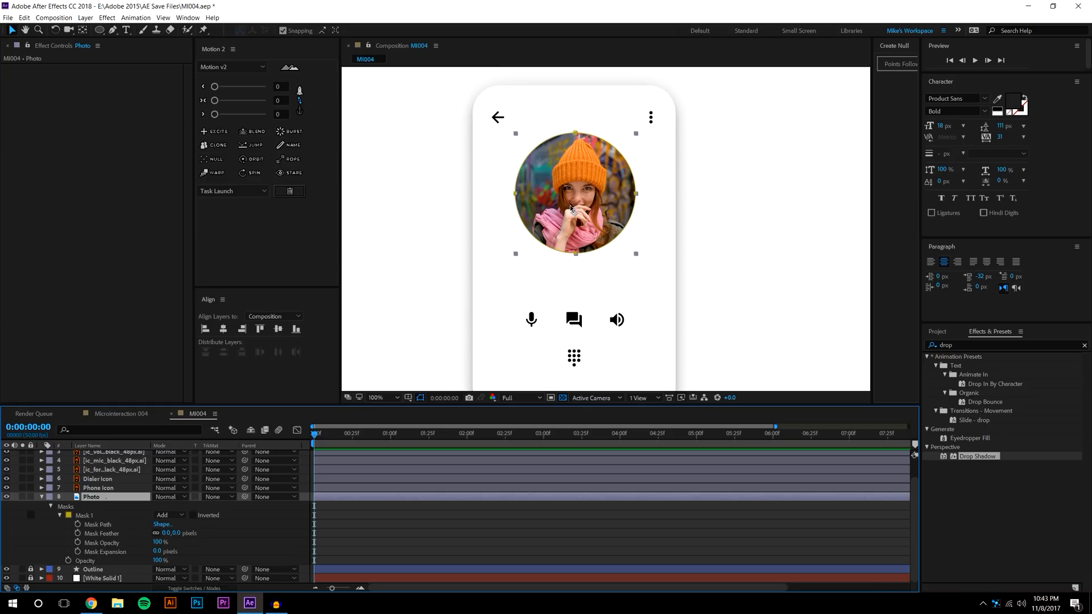
scroll(687, 216, "down", 2)
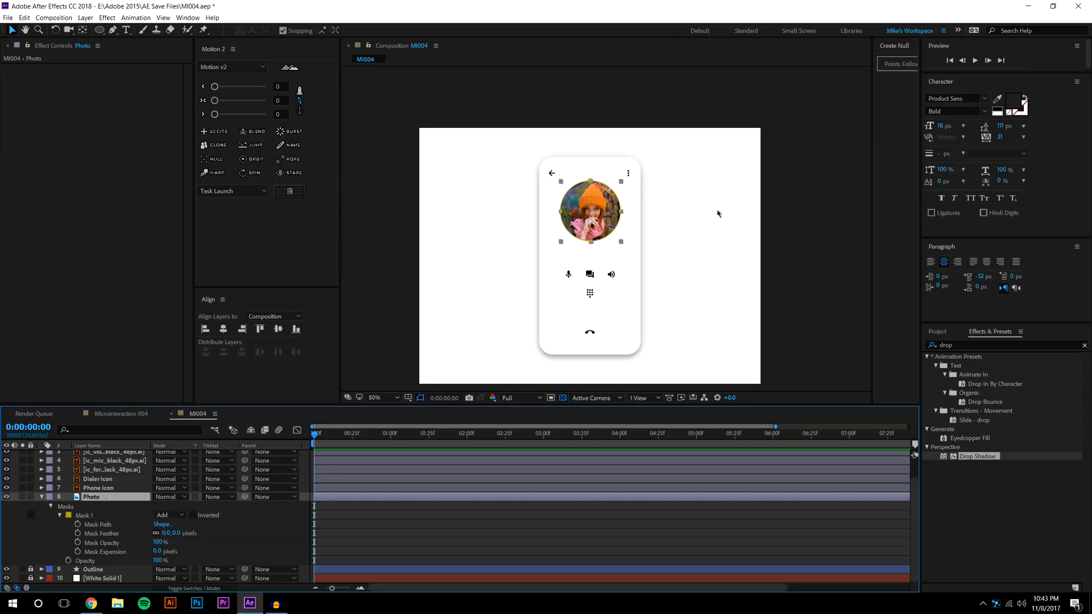
left_click(725, 232)
key("period")
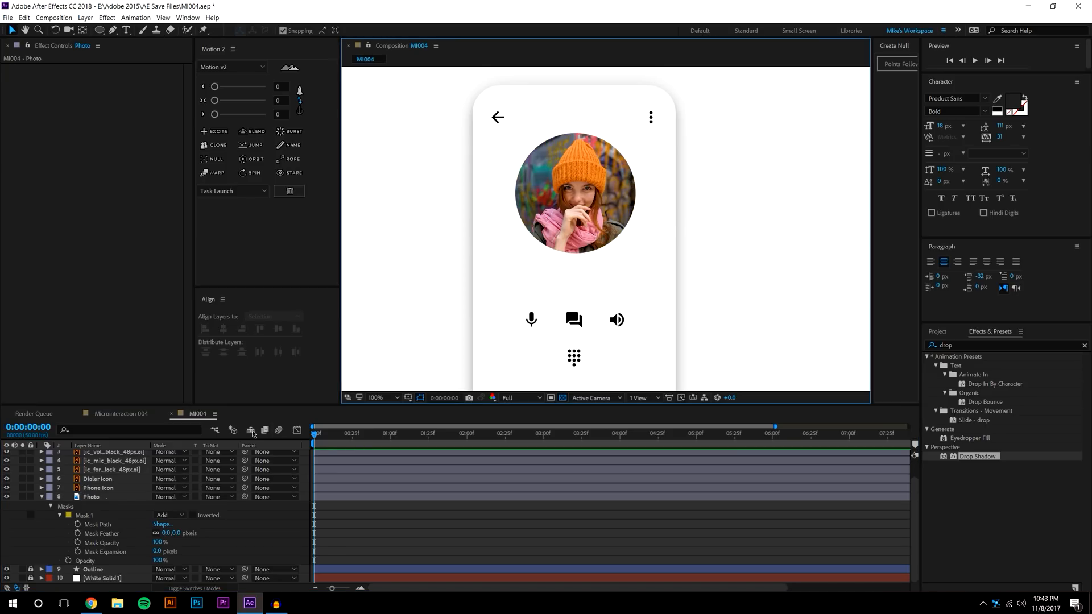
Return to the MI004 composition and check the photo mask's bounding box values
left_click(123, 415)
scroll(627, 353, "up", 4)
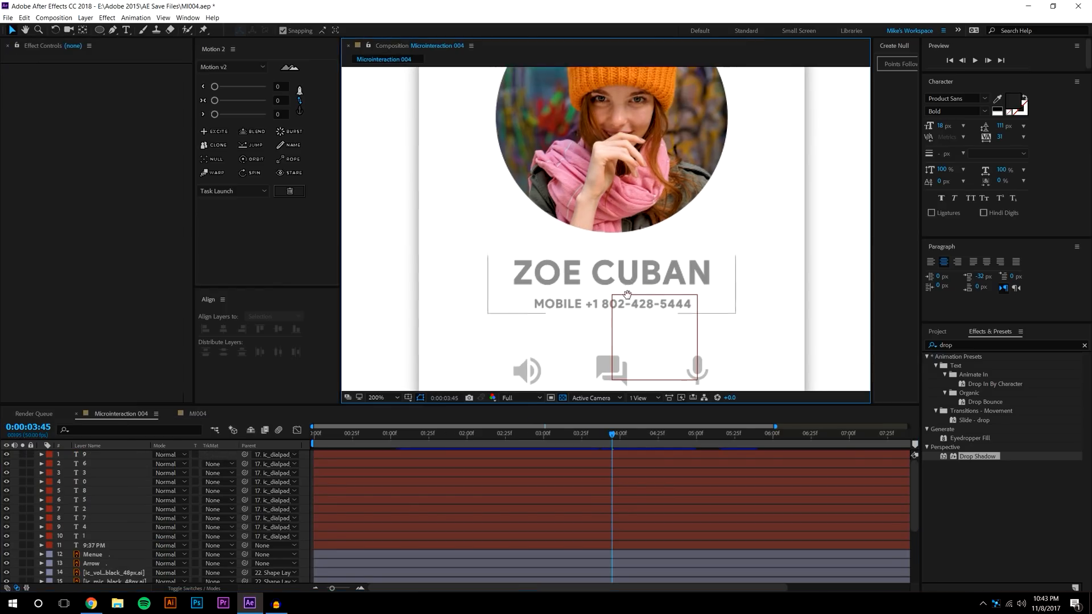
scroll(628, 349, "down", 4)
left_click(199, 414)
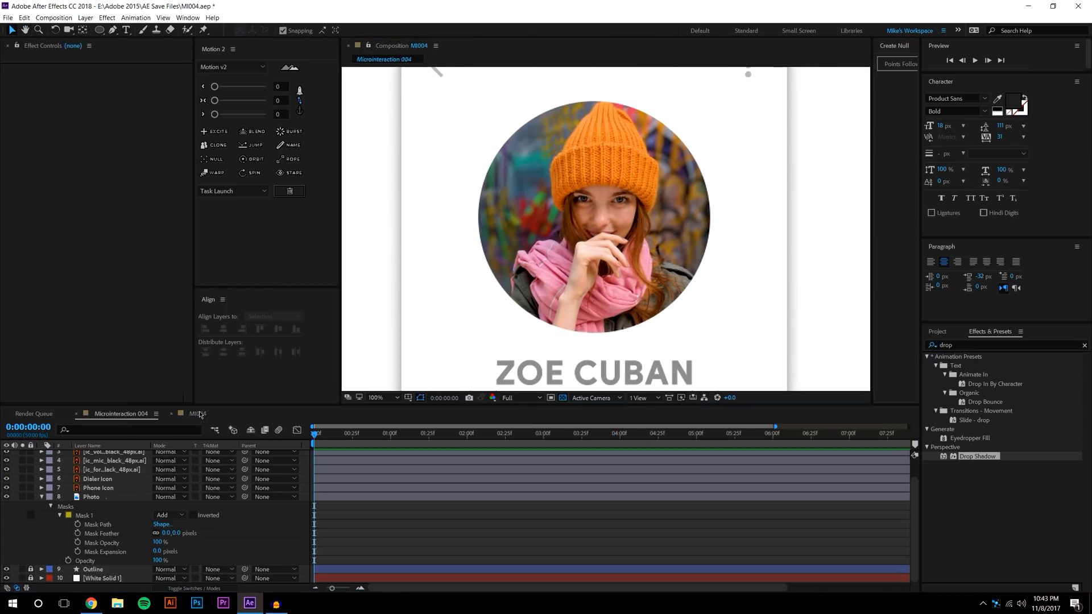
scroll(588, 165, "up", 3)
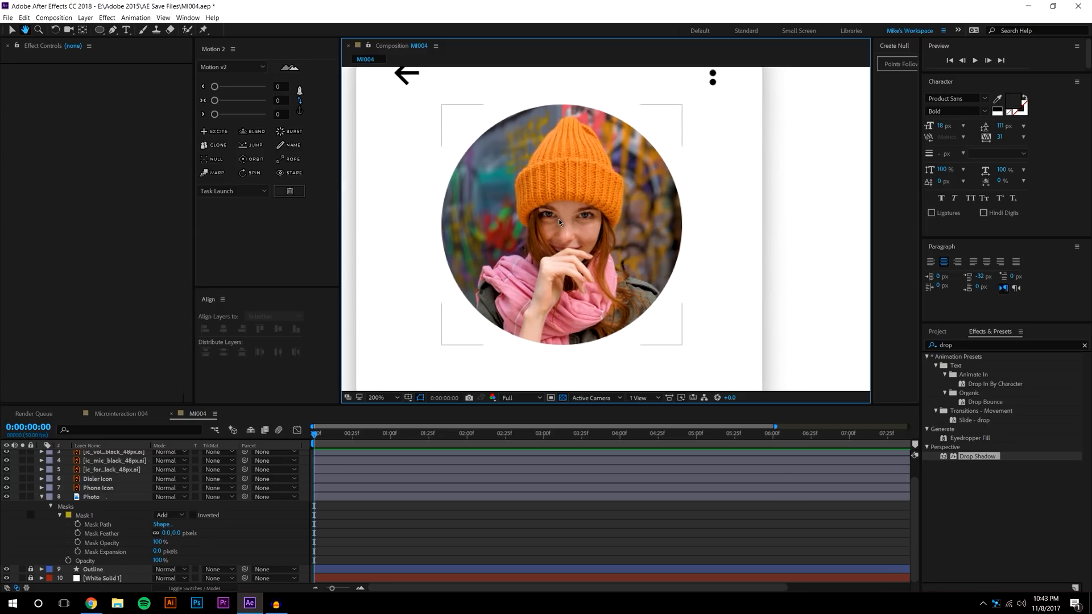
left_click(137, 507)
left_click(163, 524)
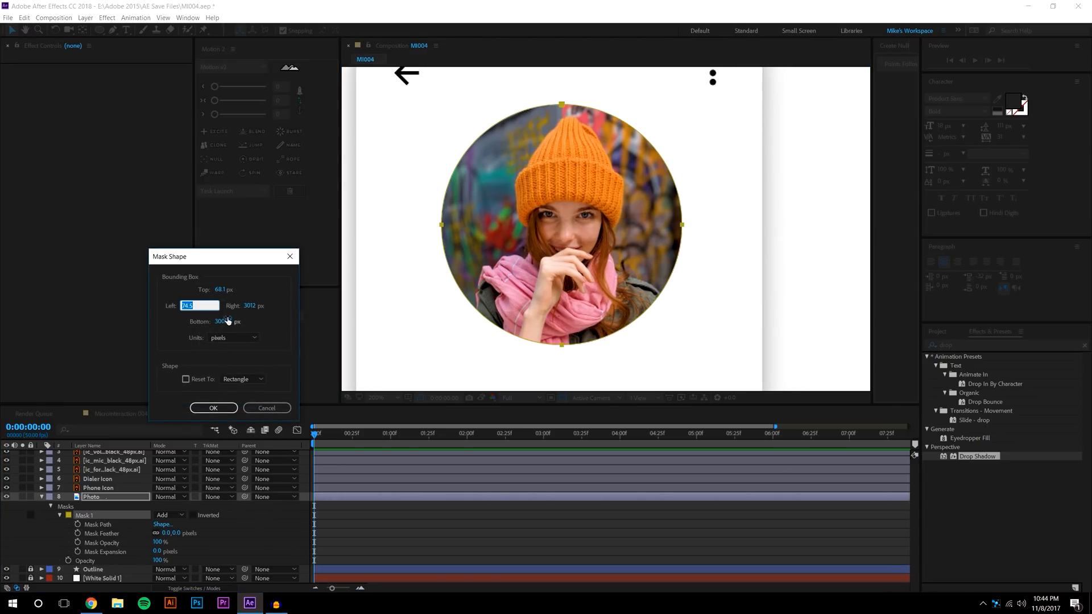
left_click(276, 292)
left_click(213, 408)
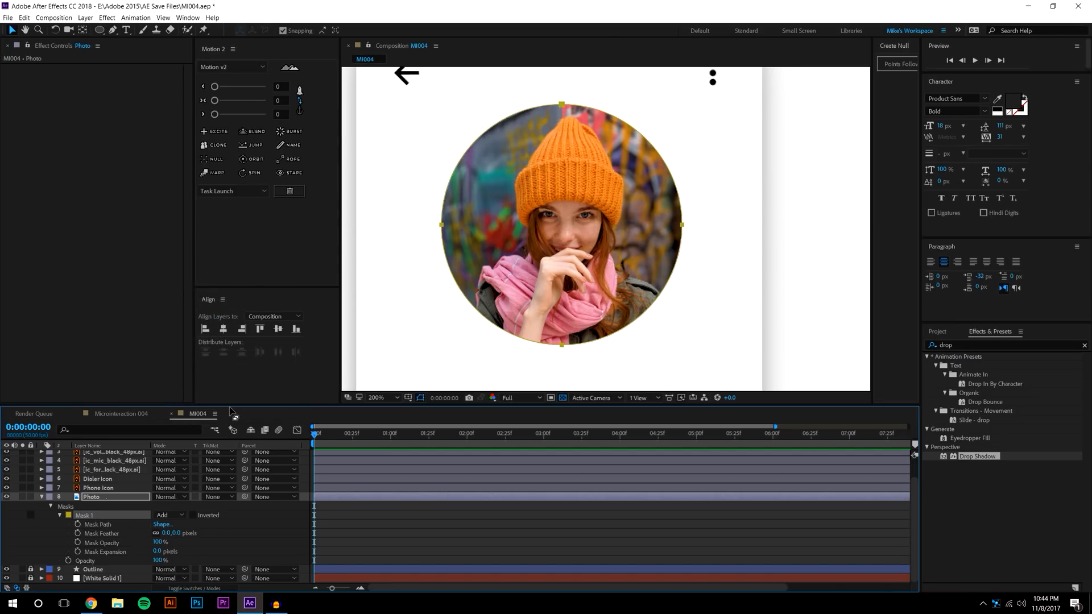
Replace the photo's mask with a new, larger elliptical mask
key("Delete")
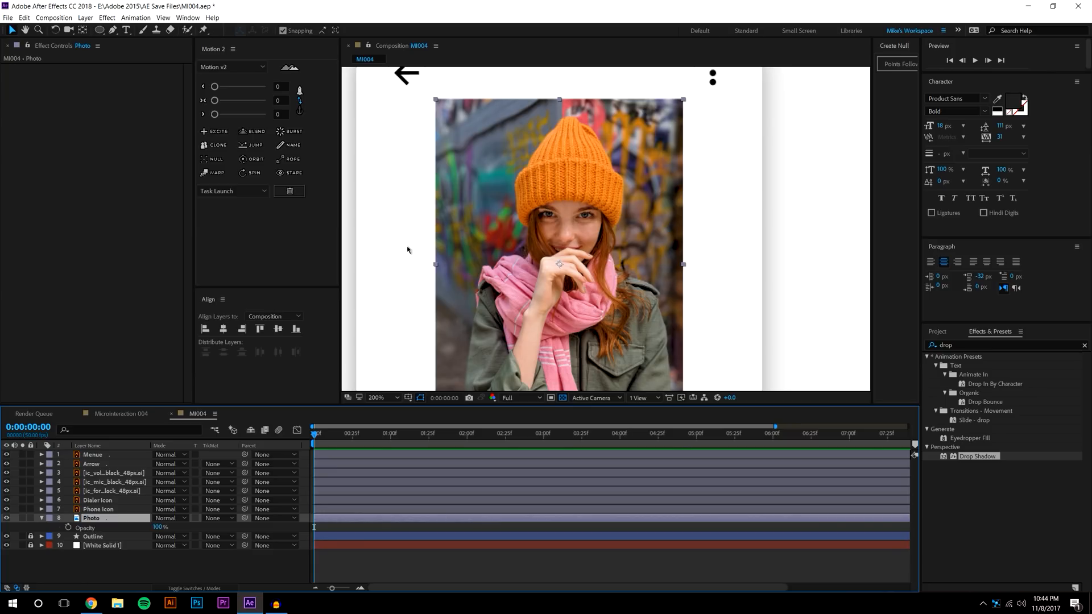
left_click(99, 30)
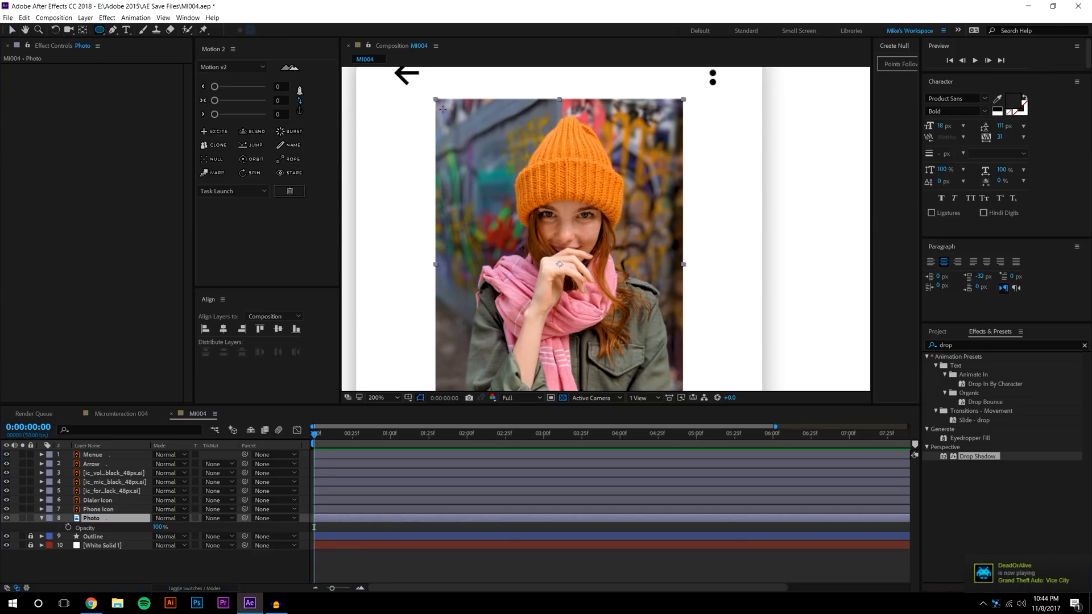
left_click_drag(436, 107, 683, 341)
key("v")
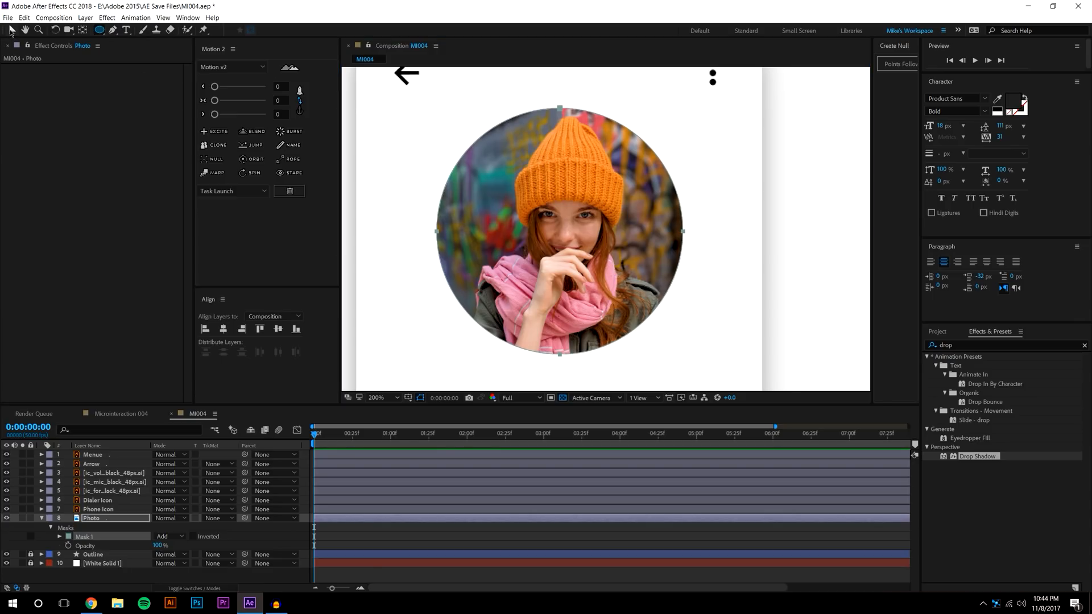
left_click(463, 538)
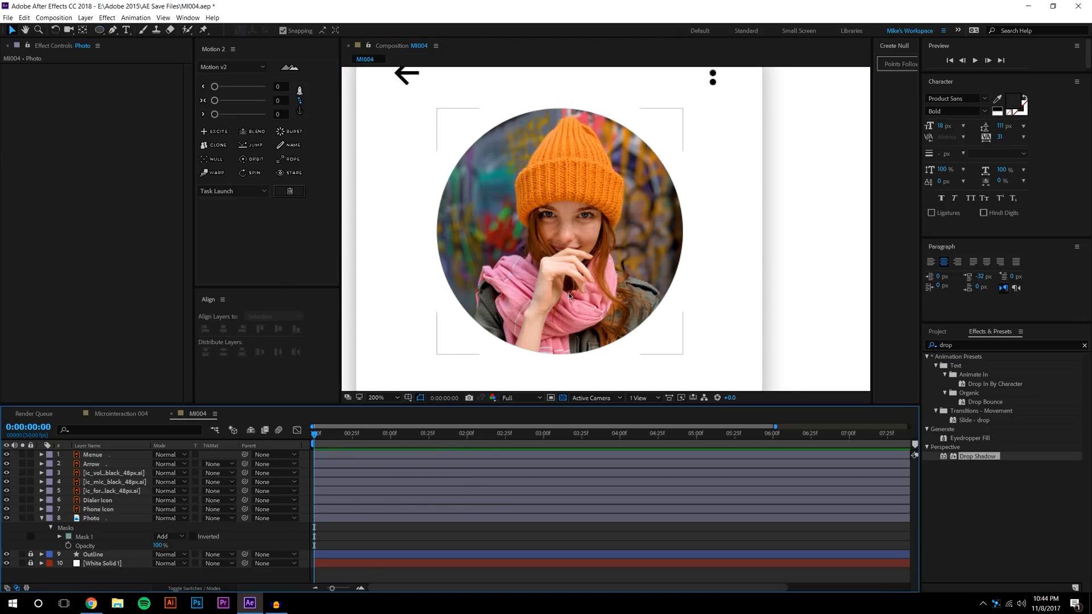
key("comma")
key("comma")
key("period")
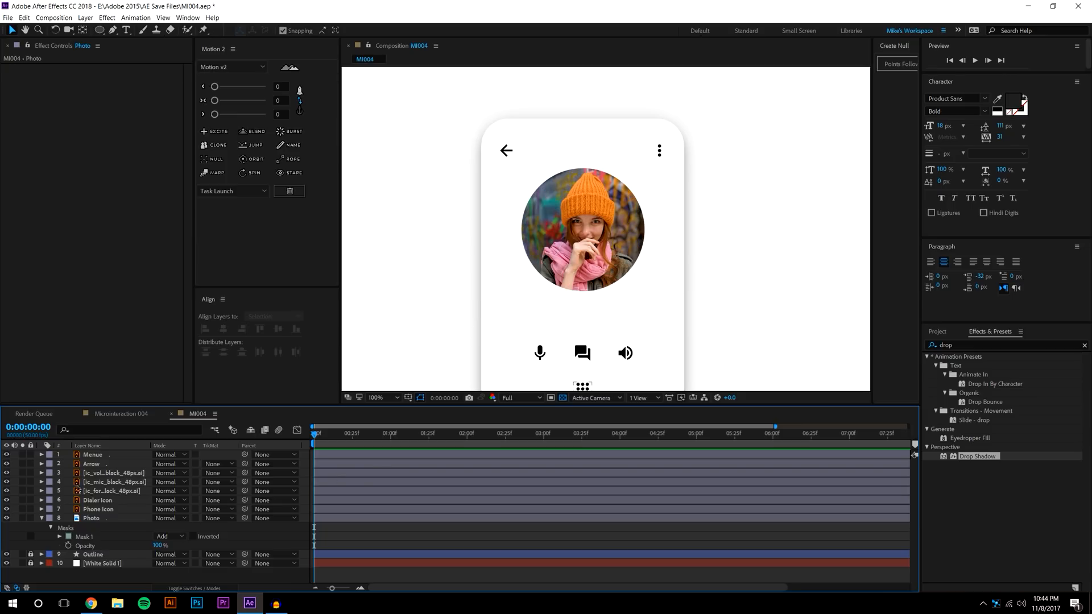
Centre the Photo layer's anchor point on the circle with the Pan Behind tool
left_click(590, 211)
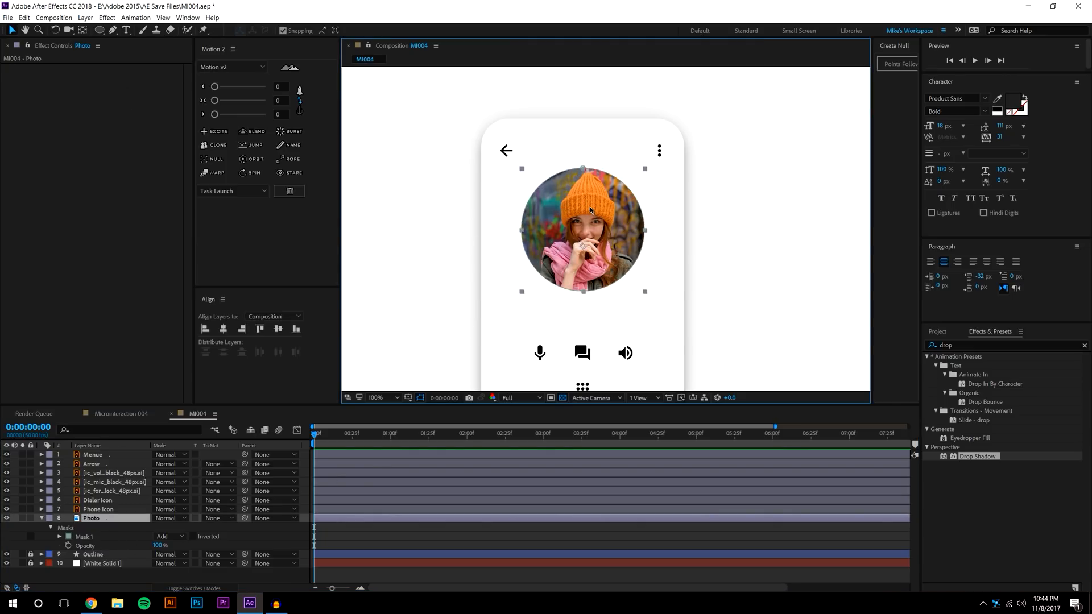
key("y")
mouse_move(581, 238)
left_mouse_down()
mouse_move(588, 225)
mouse_move(559, 232)
left_mouse_up()
scroll(592, 240, "up", 1)
key("period")
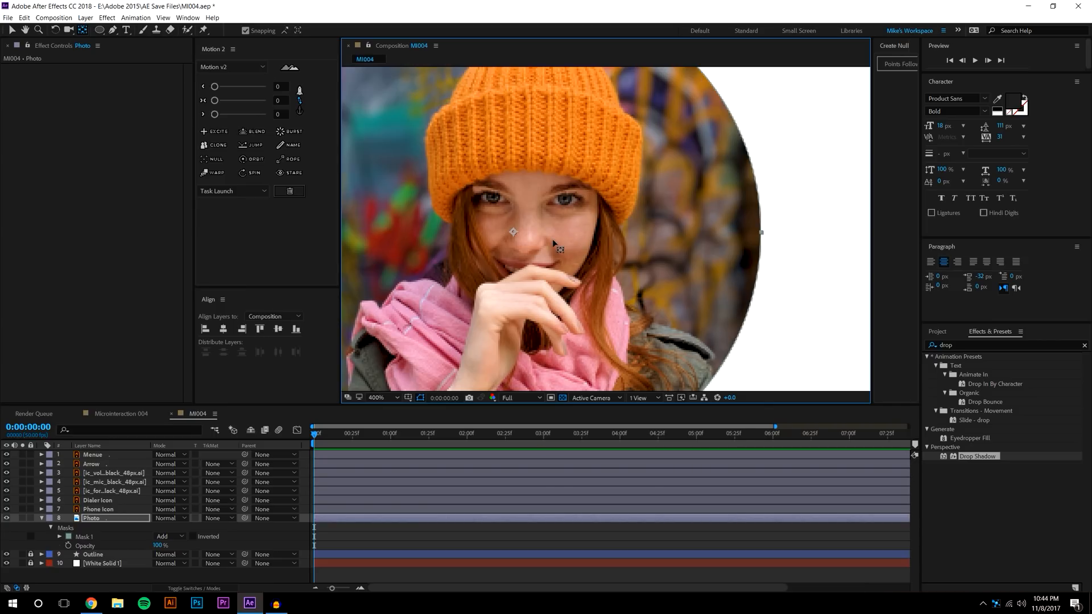
key("comma")
key("comma")
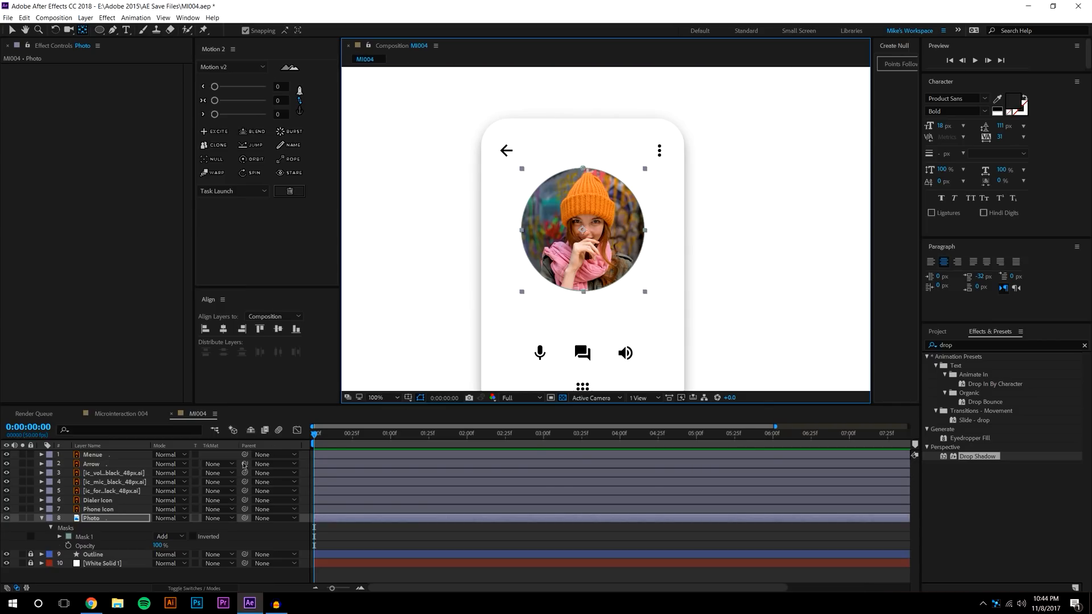
Solo the photo by hiding all other layers, then make them visible again
left_click(6, 563)
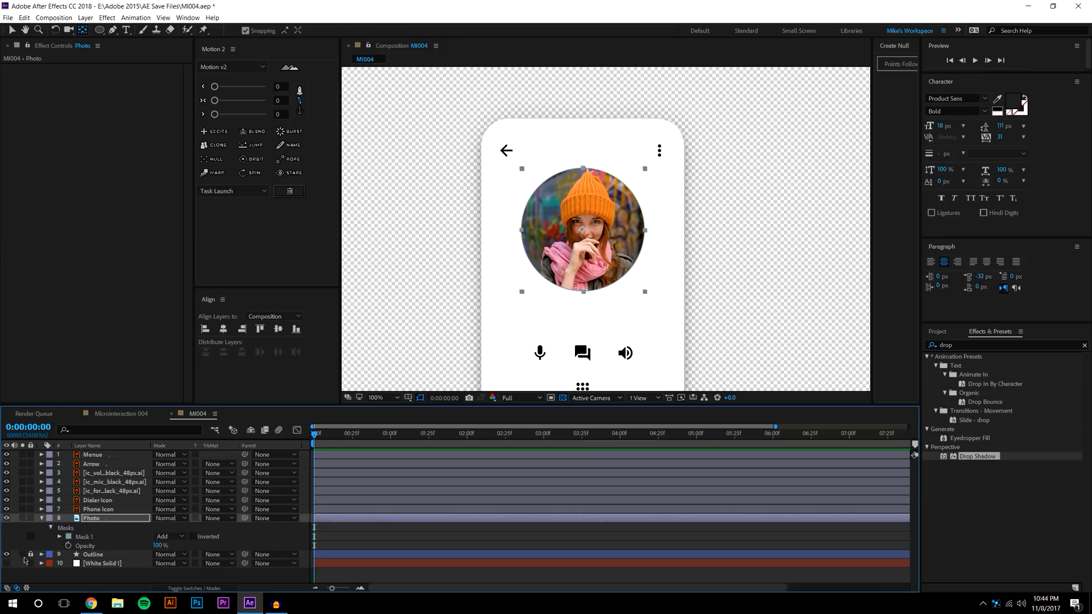
left_click(7, 554)
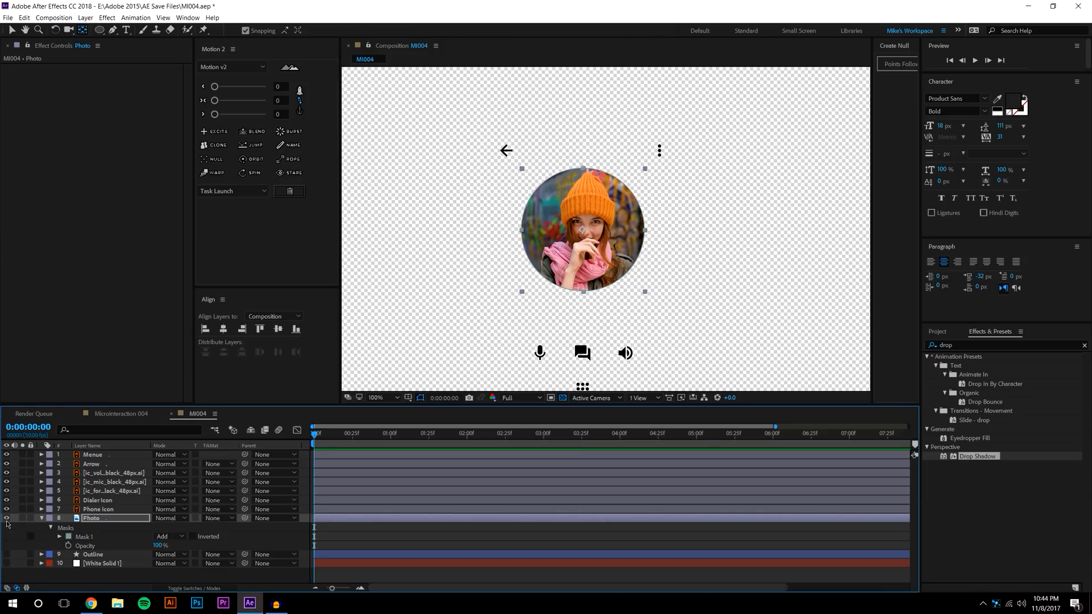
left_click_drag(7, 509, 6, 454)
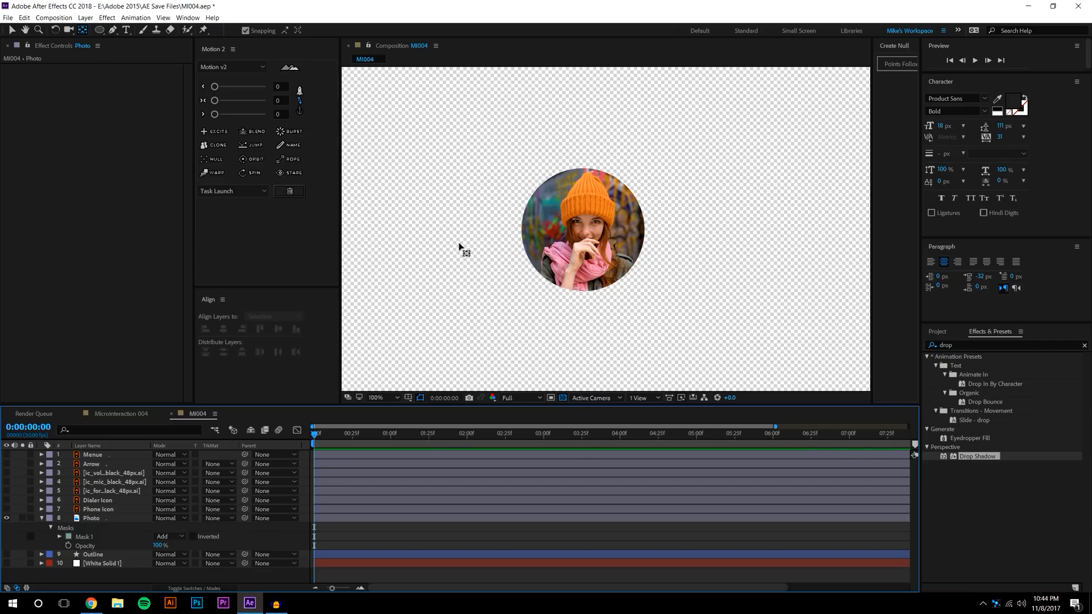
key("period")
left_click(535, 242)
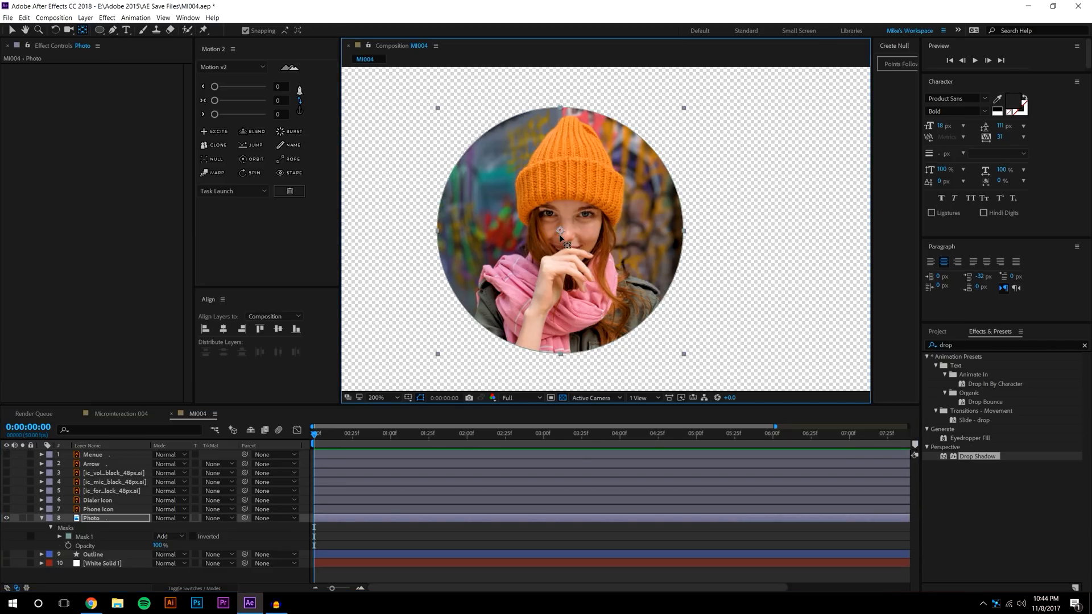
left_click_drag(7, 455, 31, 554)
Lock the outline and white background layers and snap the photo to centre
key("F2")
left_click(11, 29)
left_click(563, 232)
left_click_drag(562, 232, 592, 212)
scroll(566, 228, "down", 1)
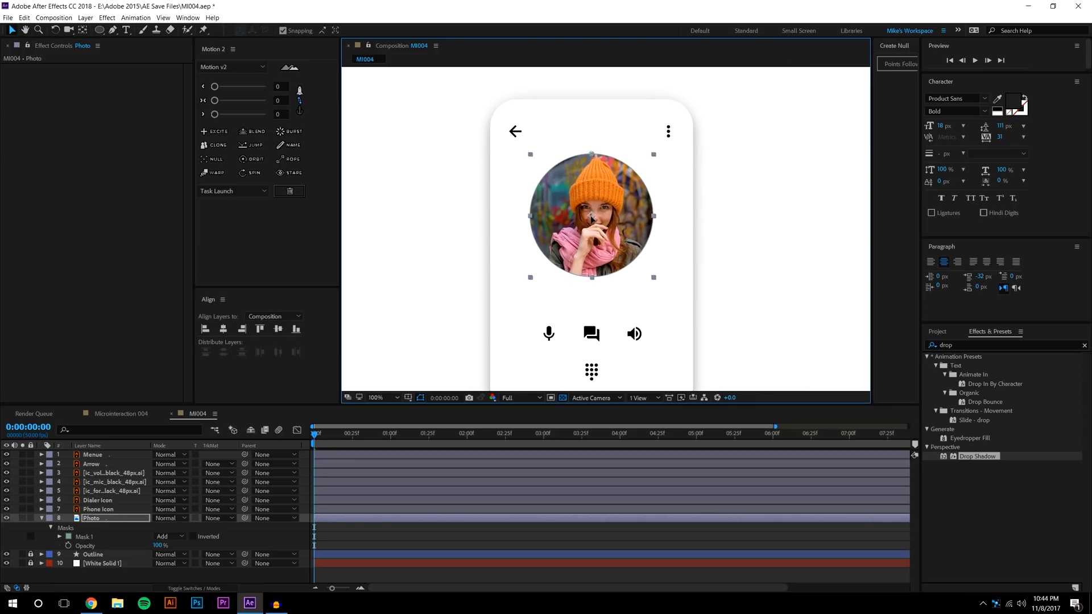
scroll(601, 204, "down", 1)
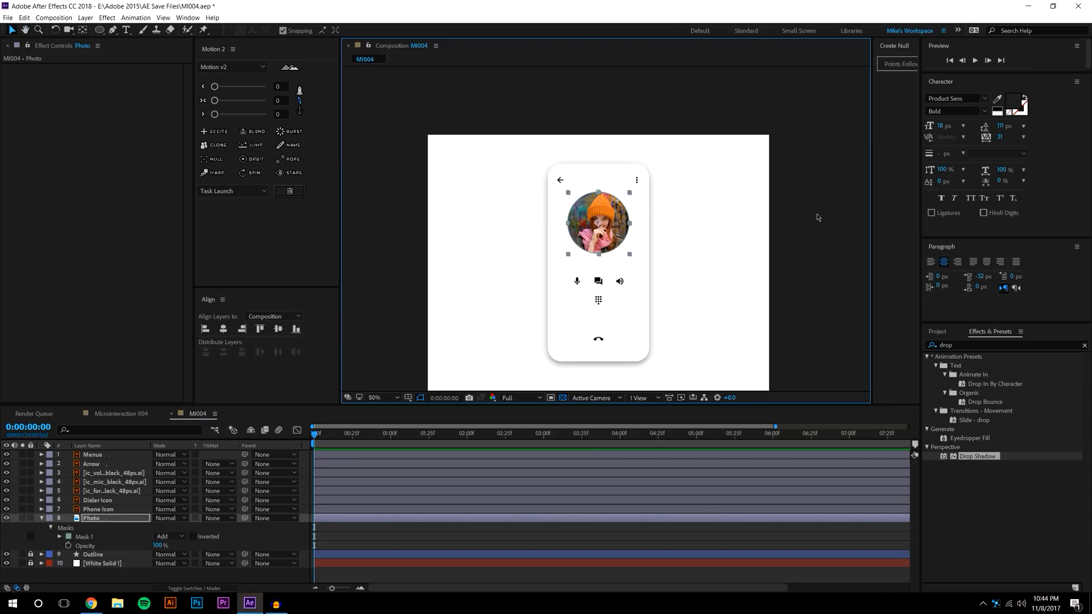
left_click(817, 217)
key("period")
Select the back arrow, menu dots, mic, chat, volume and dialer icon layers
left_click(512, 131)
left_click(667, 133, "shift")
left_click_drag(719, 285, 721, 217)
left_click(550, 264, "shift")
left_click(591, 265, "shift")
left_click(636, 265, "shift")
left_click(592, 301, "shift")
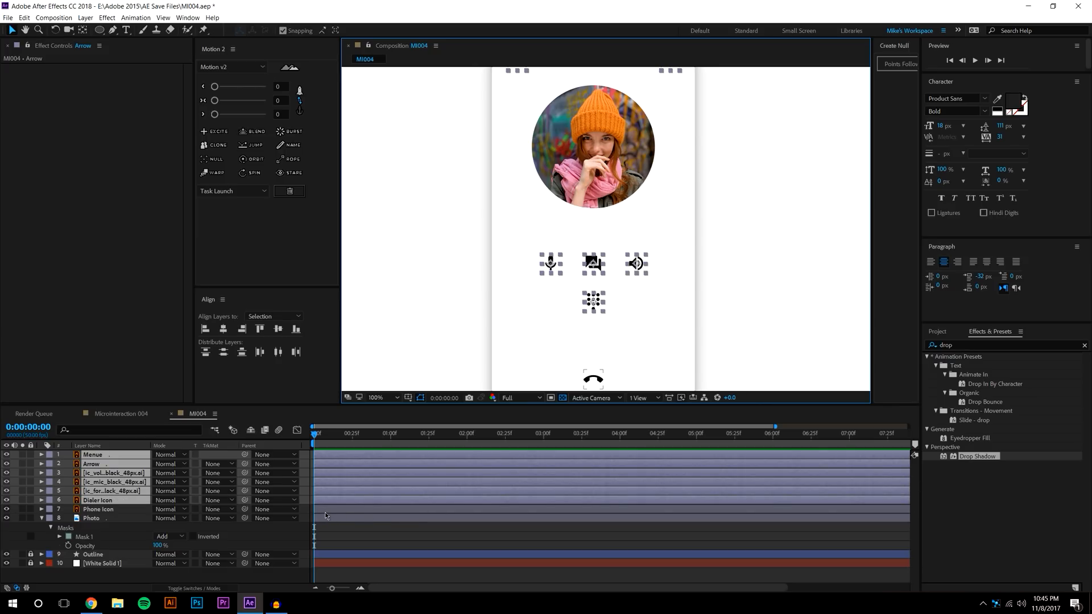
Set the selected layers' Opacity to 50%
key("t")
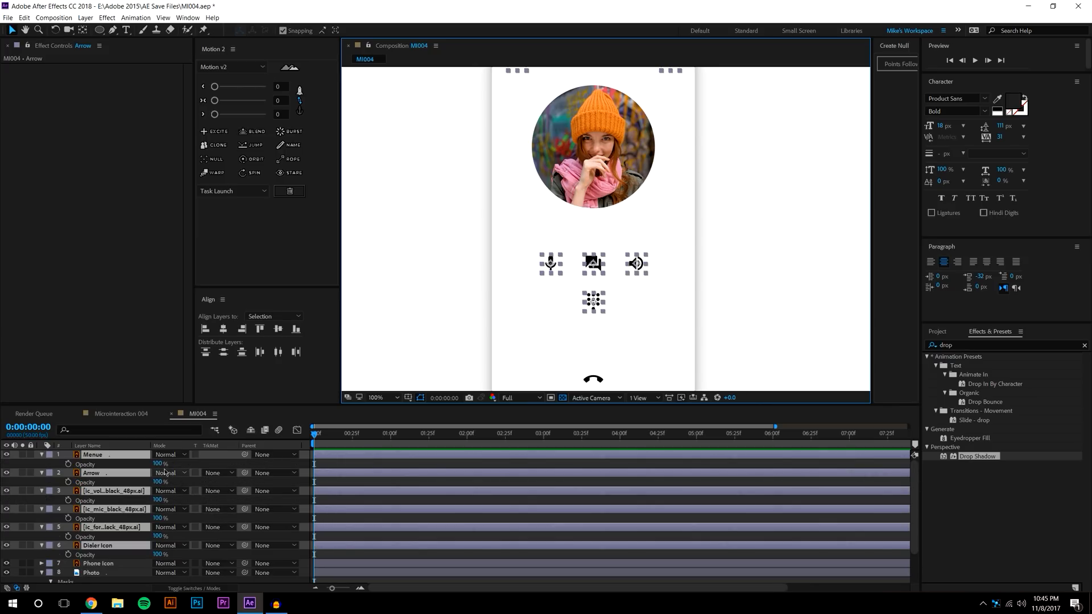
left_click(159, 463)
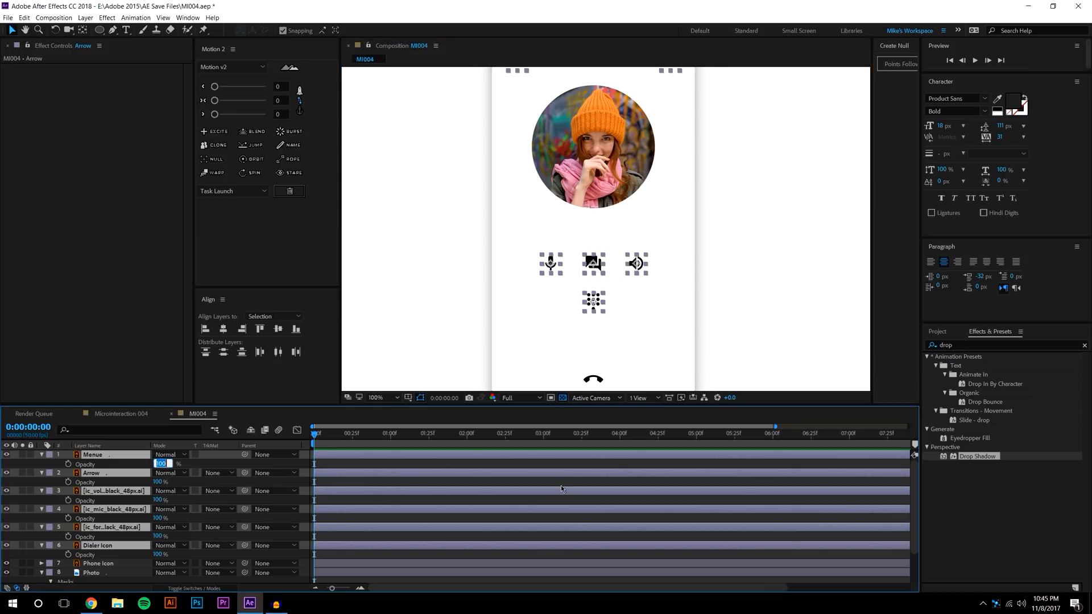
type("50")
key("Return")
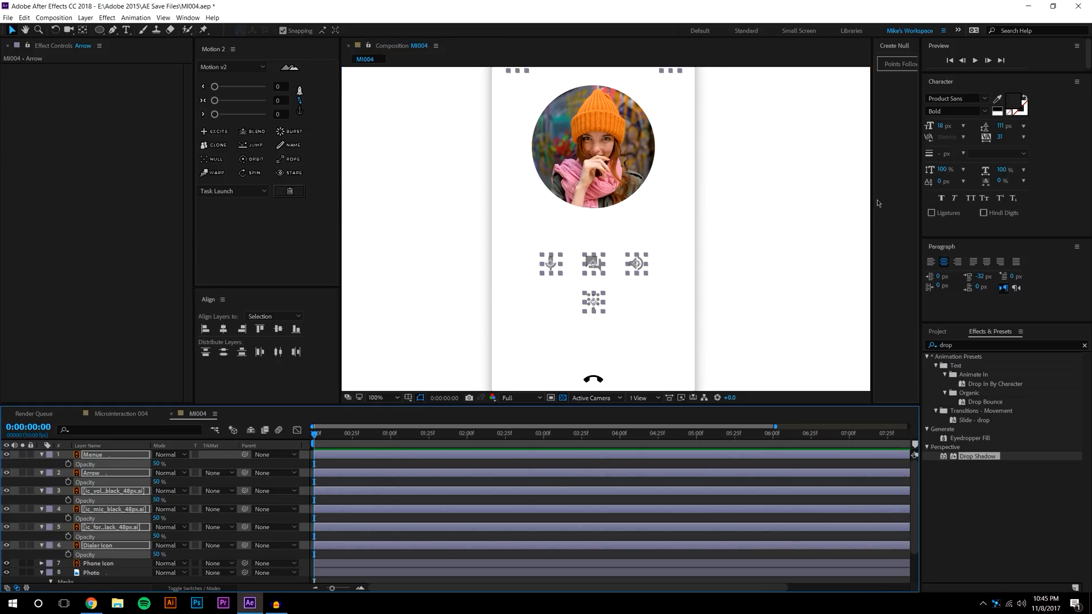
left_click(405, 250)
Zoom out and select the mic, chat, volume and dialer icons, then clear the selection
key("comma")
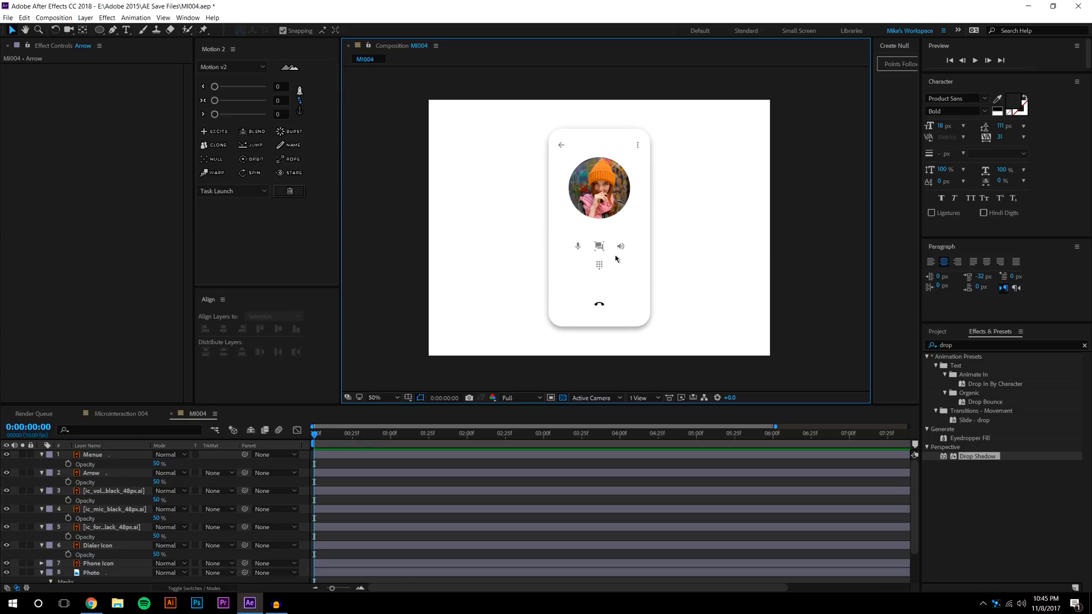
scroll(626, 267, "up", 1)
left_click(550, 263)
left_click(593, 264, "shift")
left_click(635, 264, "shift")
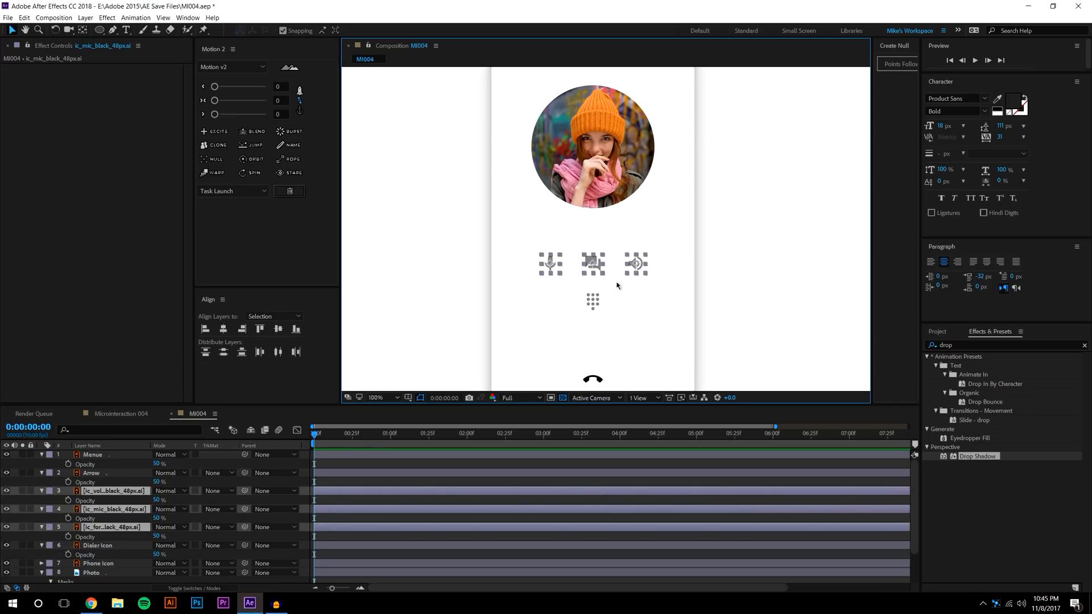
left_click(594, 301, "shift")
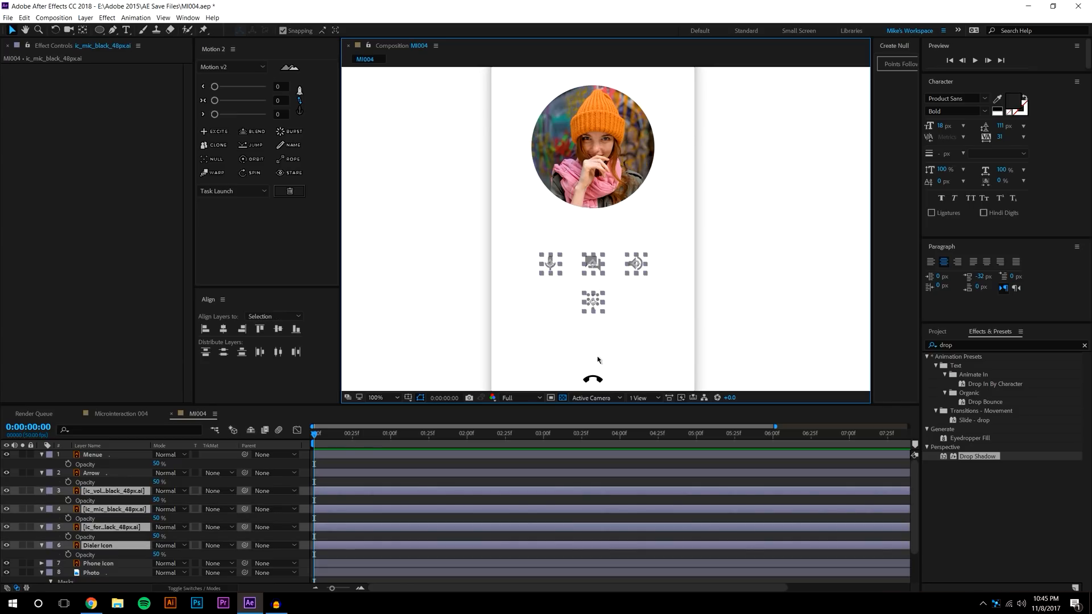
left_click(589, 248)
left_click(549, 263)
left_click(593, 264, "shift")
left_click(635, 264, "shift")
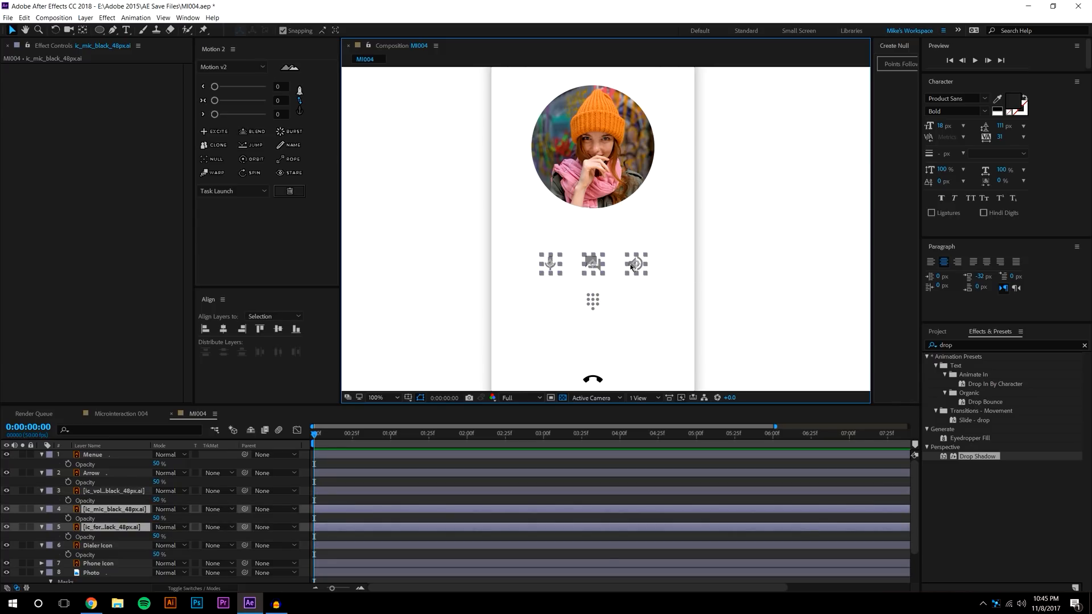
left_click(592, 300, "shift")
left_click(593, 265, "shift")
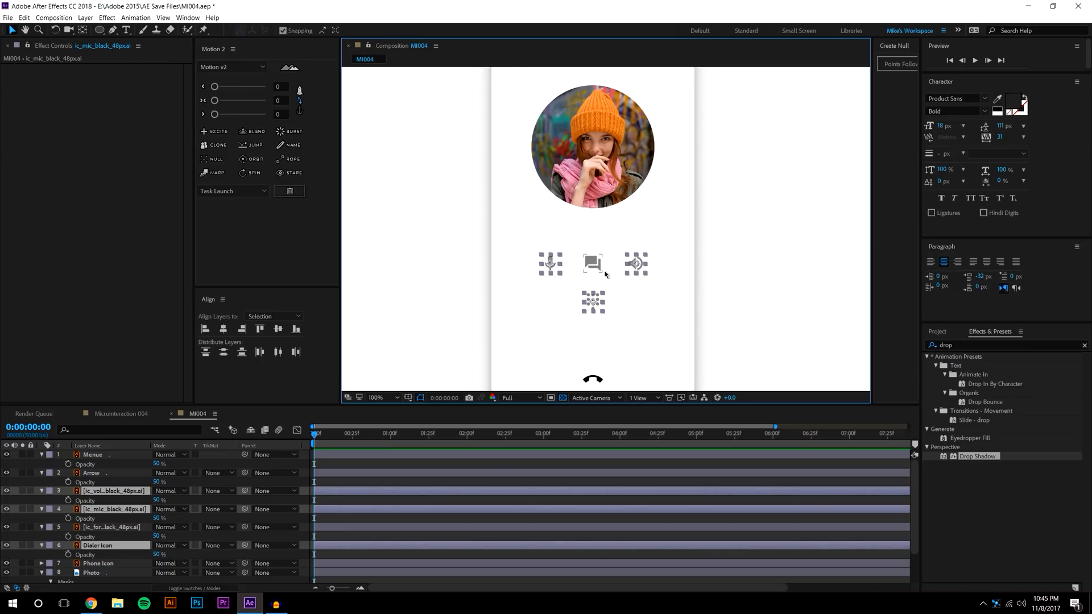
left_click(589, 248)
Move the mic, chat, volume and dialer icons slightly lower on the card
left_click(550, 263)
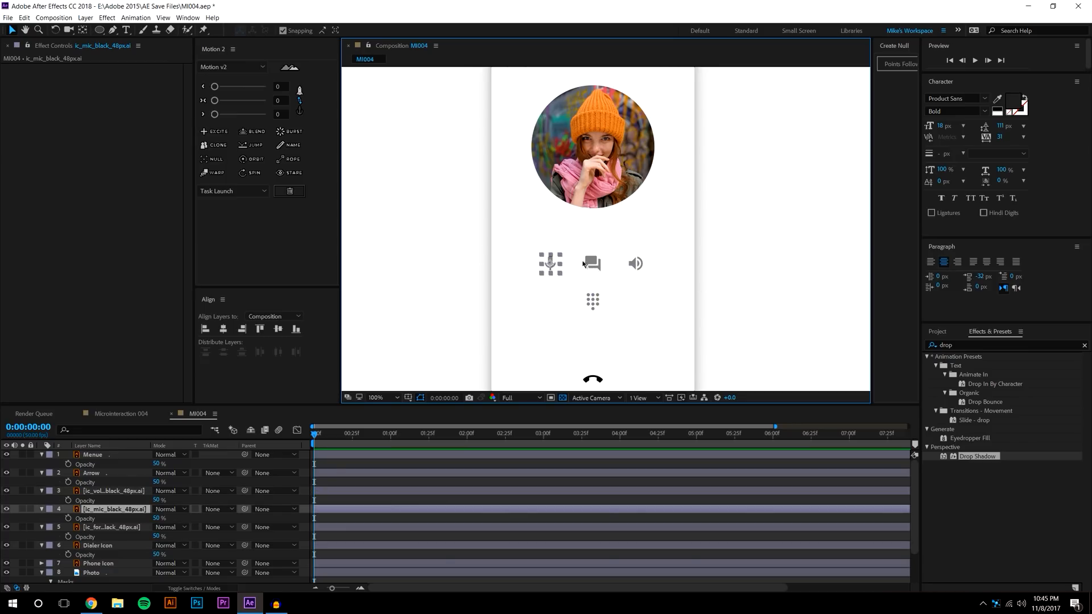
left_click(592, 264, "shift")
left_click(635, 263, "shift")
left_click(585, 298, "shift")
mouse_move(594, 267)
left_mouse_down()
mouse_move(598, 296)
mouse_move(598, 272)
left_mouse_up()
left_click(766, 246)
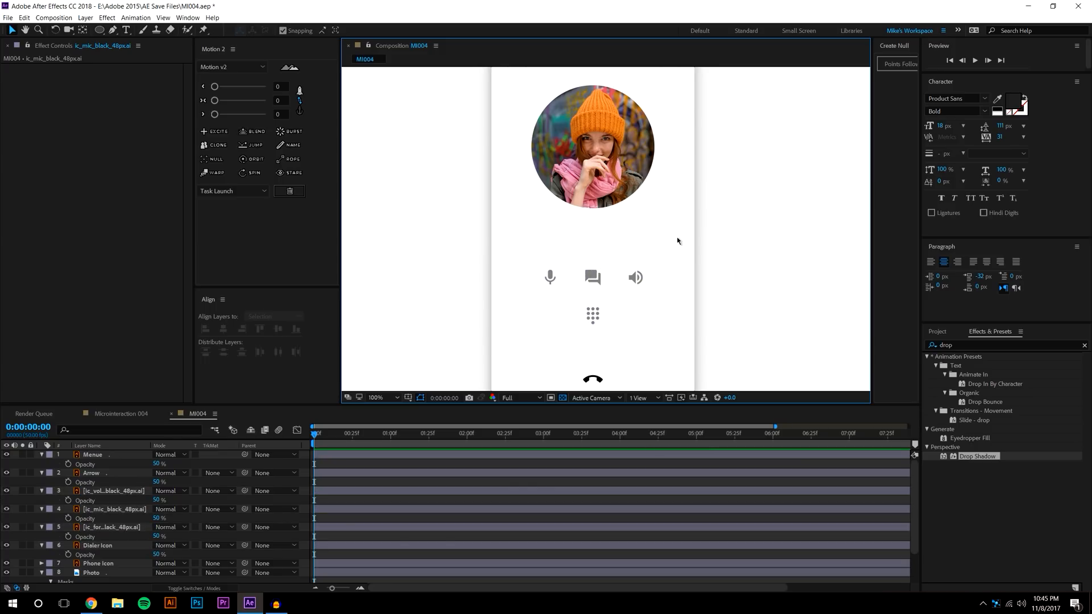
Create a text layer below the photo containing the caller's name
left_click(124, 30)
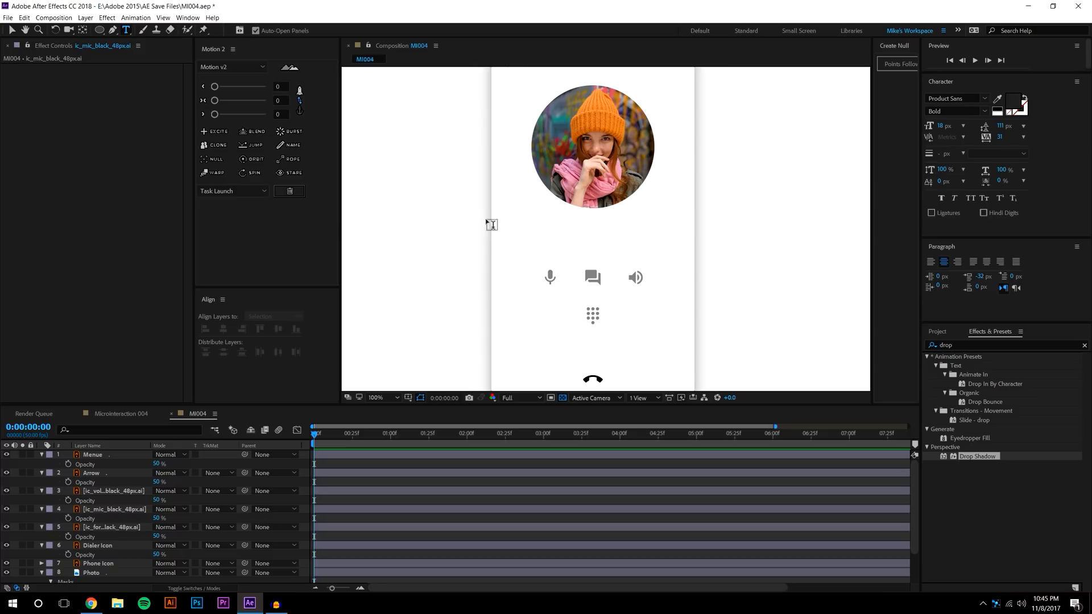
left_click(552, 228)
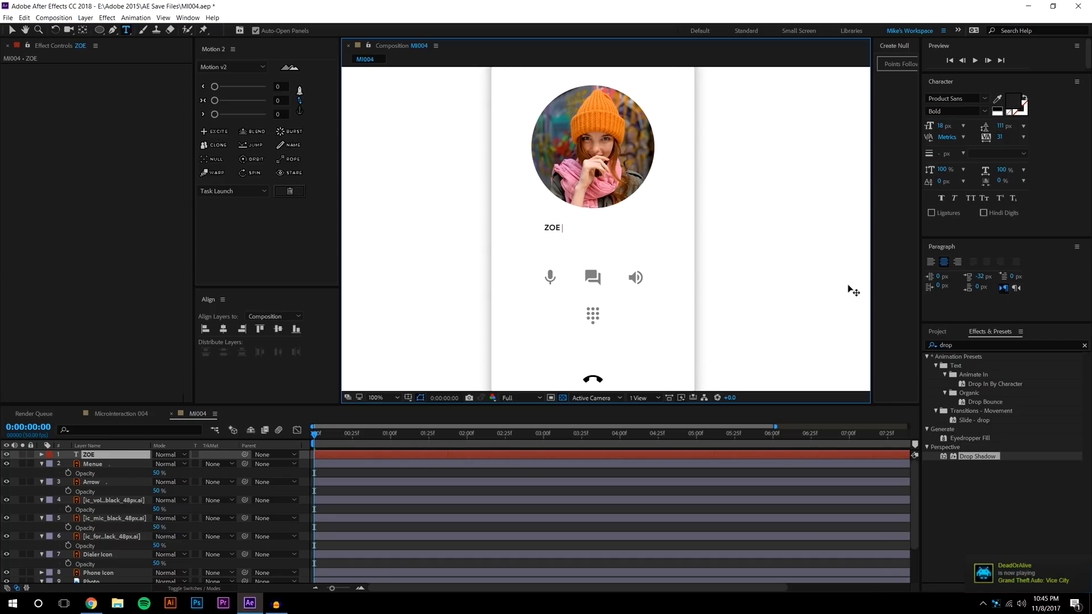
key("Return")
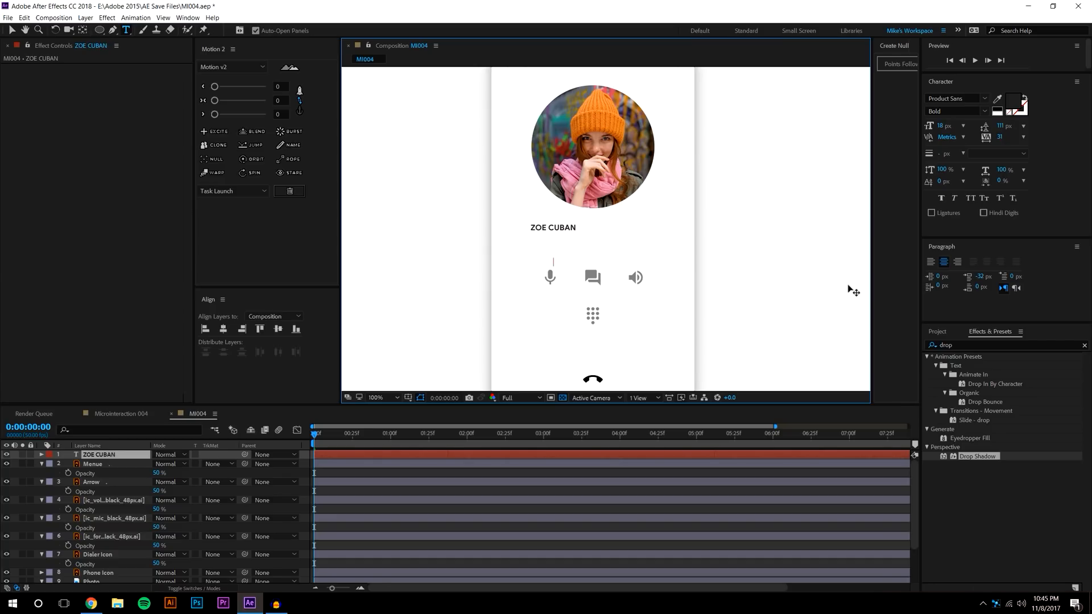
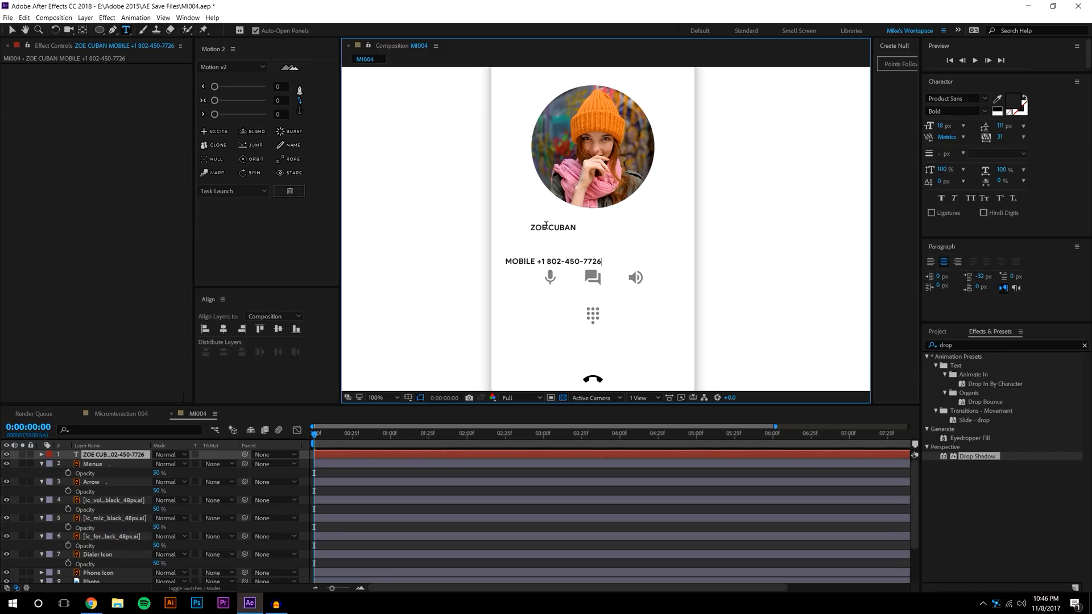
Add a second line reading 'MOBILE' followed by the caller's phone number
triple_click(546, 226)
Make the caller's name 47 px Faux Bold and shrink the number line to 14.4 px
mouse_move(939, 126)
left_mouse_down()
mouse_move(956, 124)
mouse_move(947, 125)
left_mouse_up()
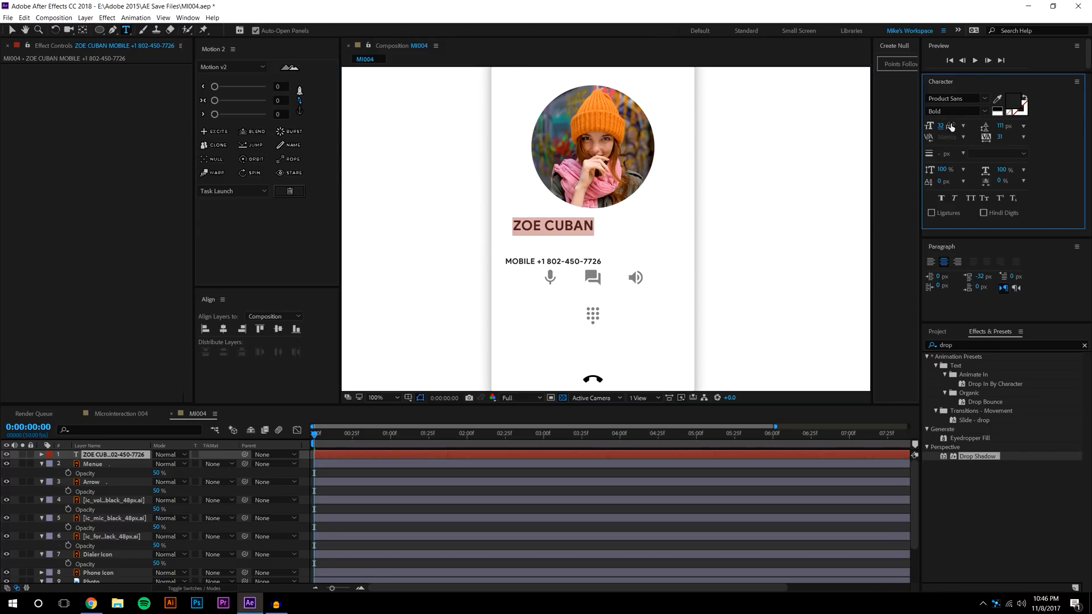
left_click(941, 198)
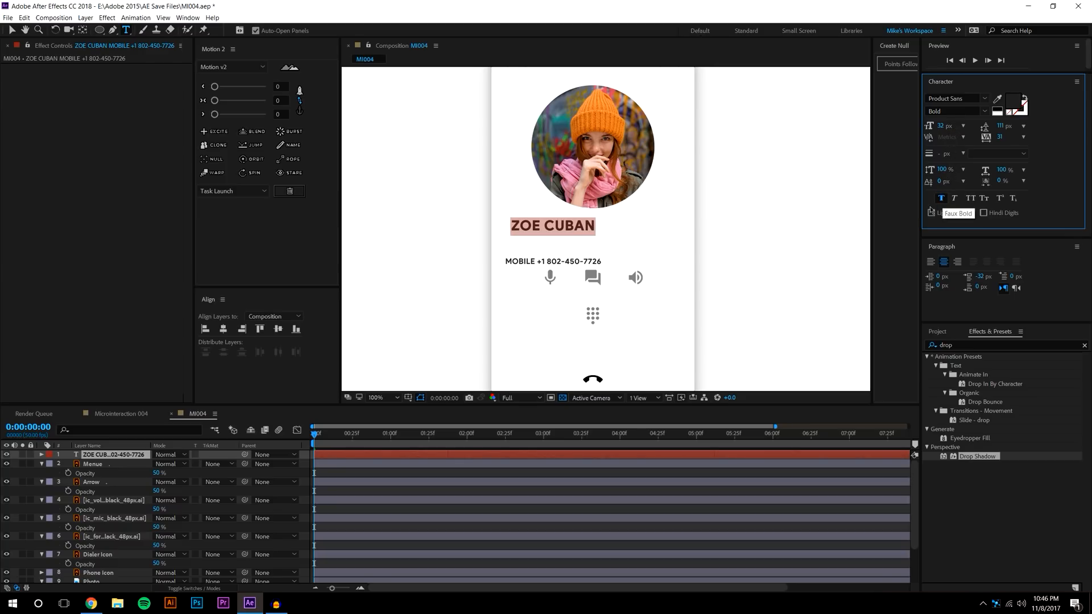
triple_click(558, 263)
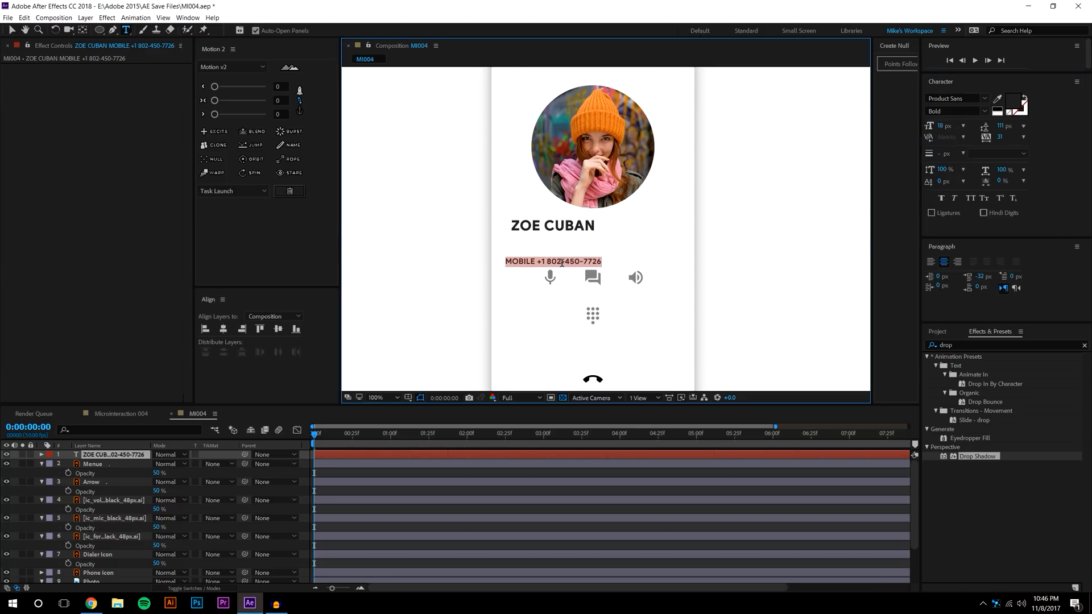
left_click(941, 126)
left_click_drag(938, 126, 921, 134)
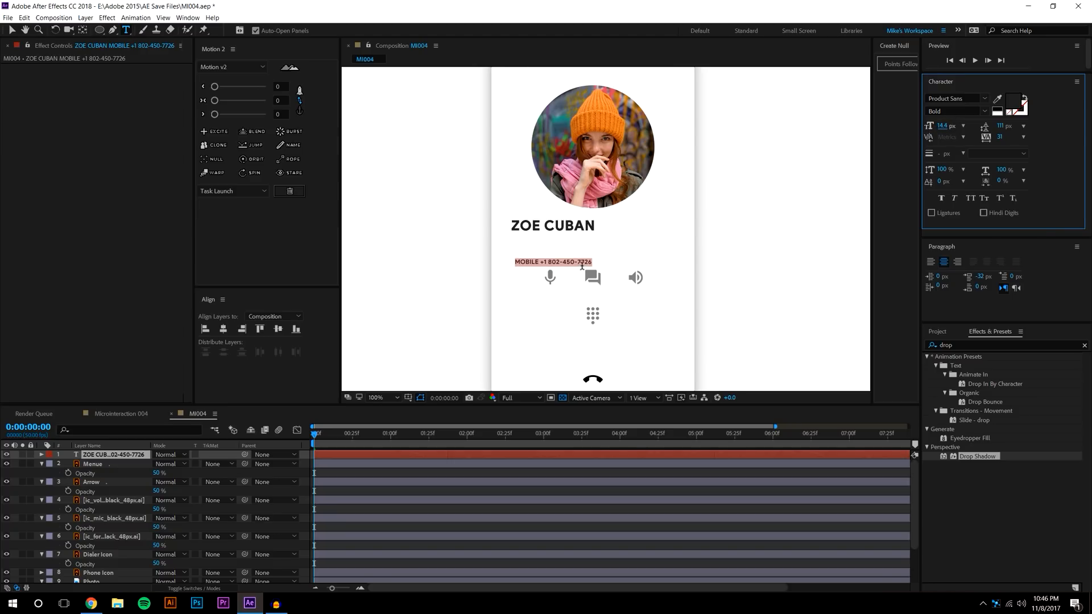
Tighten the leading of both lines to 63 px and centre the text beneath the photo
left_click_drag(597, 260, 506, 225)
mouse_move(998, 130)
left_mouse_down()
mouse_move(968, 128)
mouse_move(1009, 126)
left_mouse_up()
left_click(12, 30)
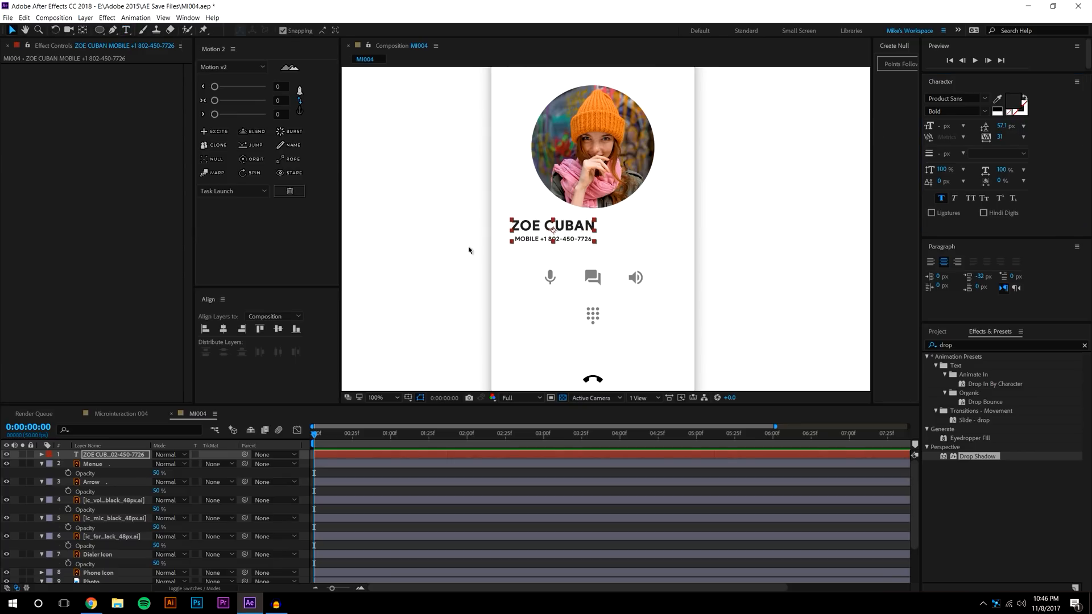
left_click(561, 231)
left_click_drag(562, 230, 610, 234)
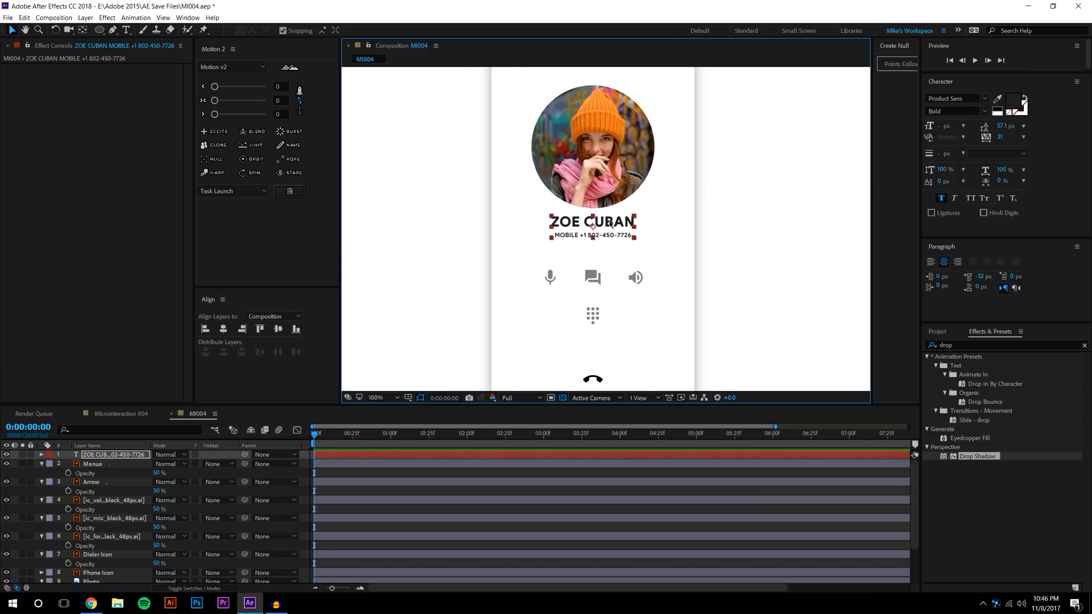
key("period")
key("Down")
key("Down")
key("Down")
key("Down")
key("Down")
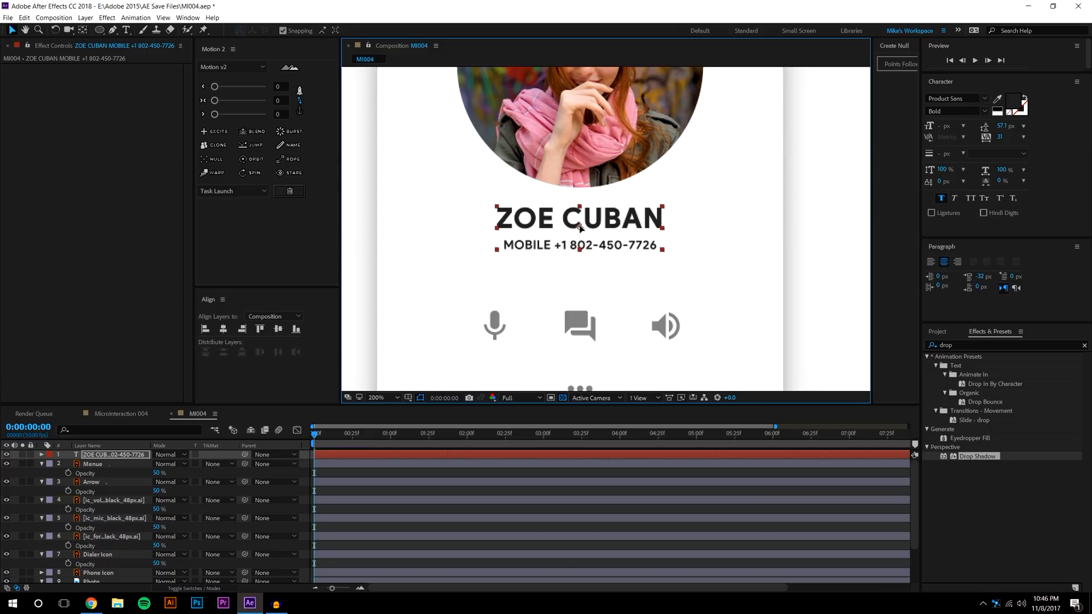
Reduce the number line's font size further to 11.7 px
double_click(597, 247)
left_click(597, 248)
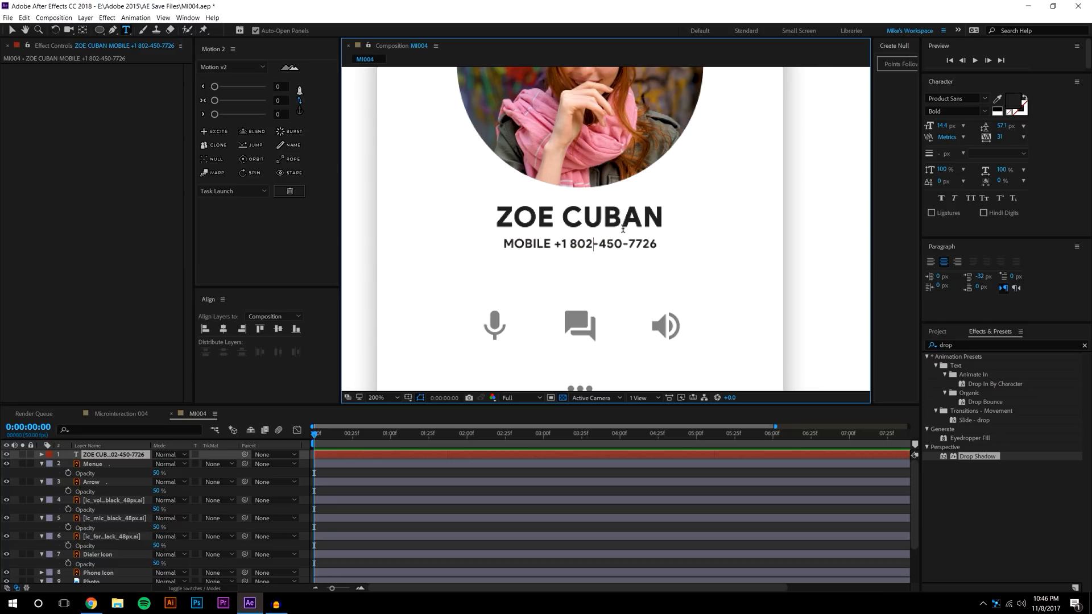
triple_click(609, 243)
left_click_drag(939, 126, 917, 125)
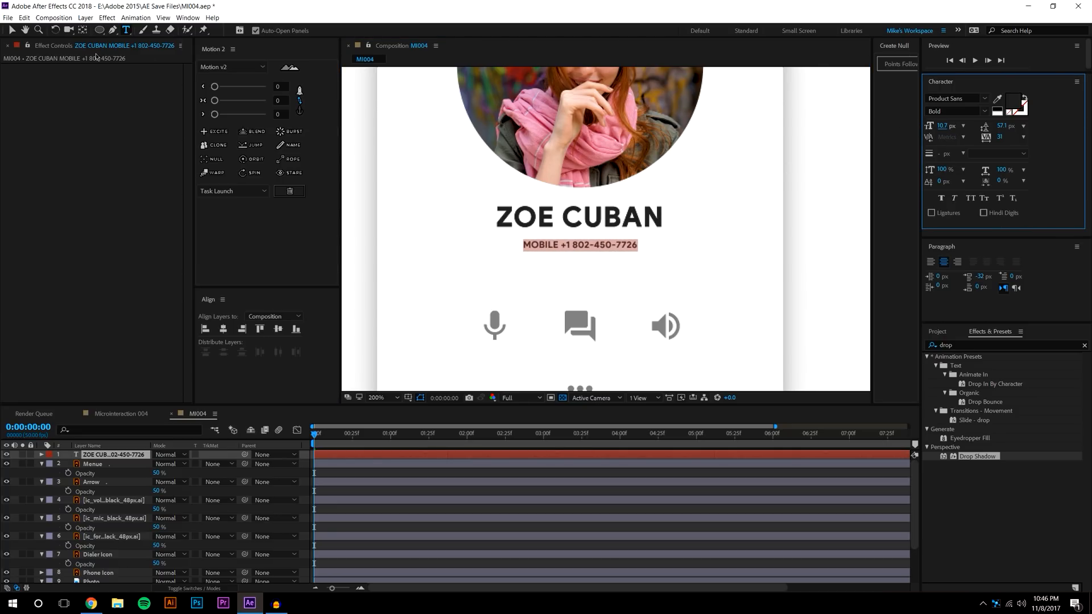
left_click(12, 30)
left_click(369, 172)
scroll(375, 175, "down", 1)
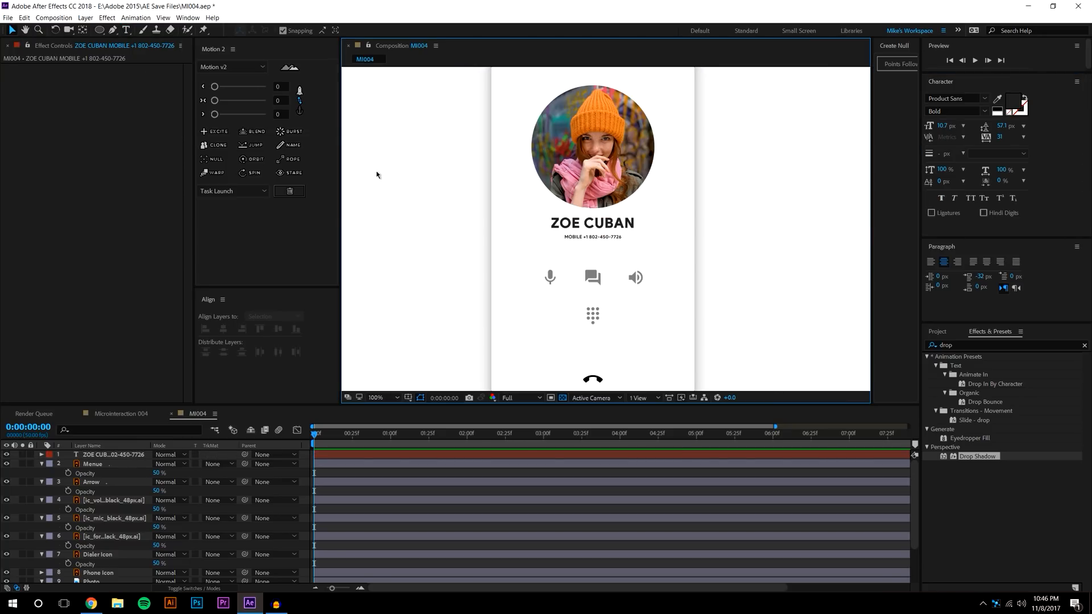
Move the mic, chat, volume and dialer icons up by about 9 px together
key("comma")
key("period")
key("space")
key("space")
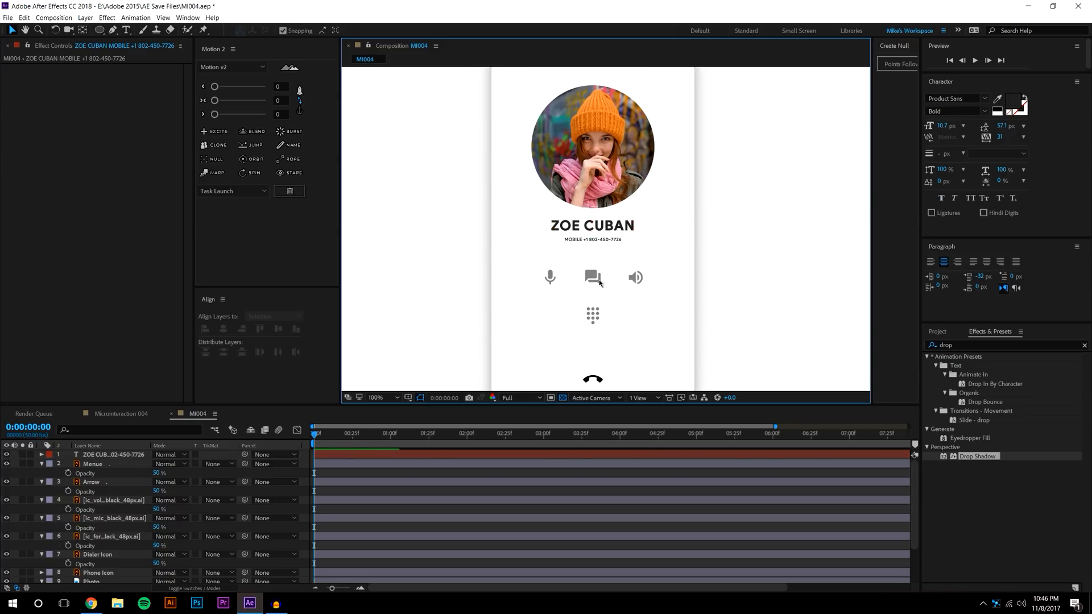
left_click(550, 277)
left_click(592, 278, "shift")
left_click(635, 278, "shift")
left_click(593, 313, "shift")
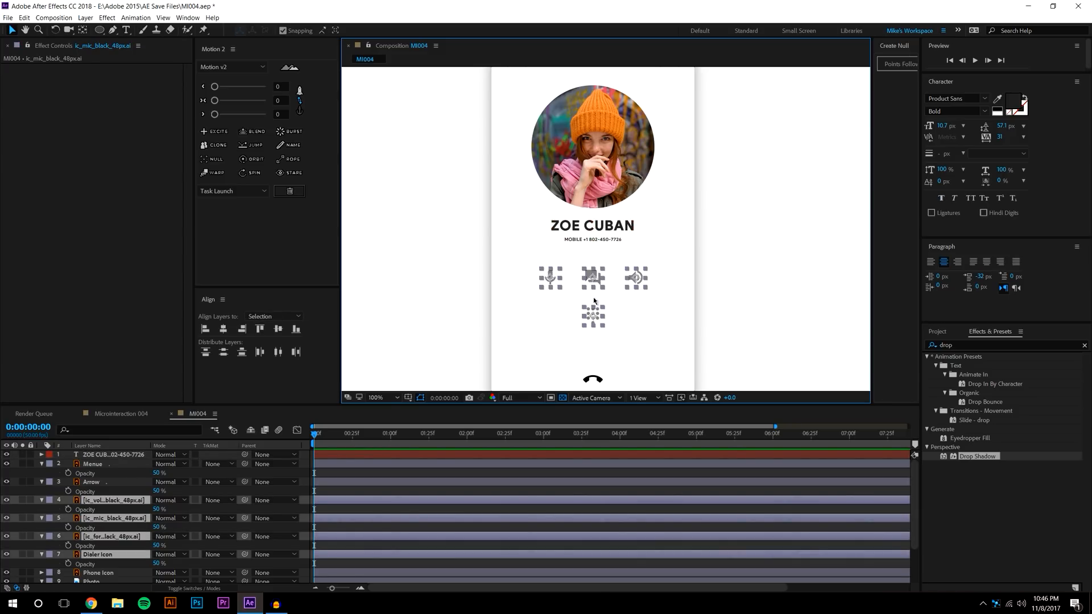
left_click_drag(593, 281, 595, 277)
Zoom in on the hang-up phone icon at the bottom of the card
key("comma")
key("comma")
left_click(735, 239)
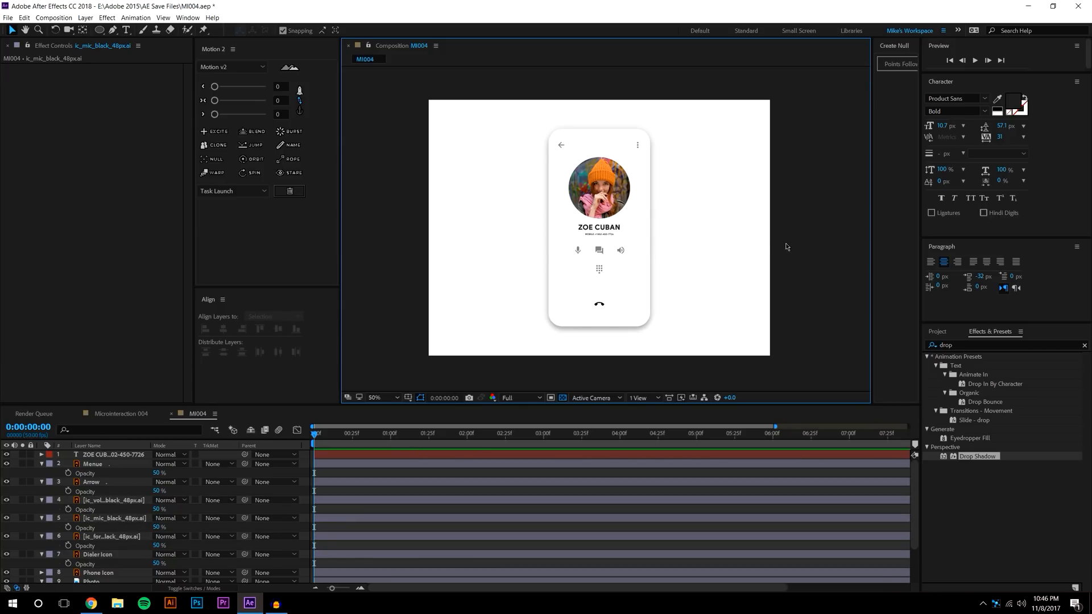
key("period")
left_click_drag(700, 242, 717, 132)
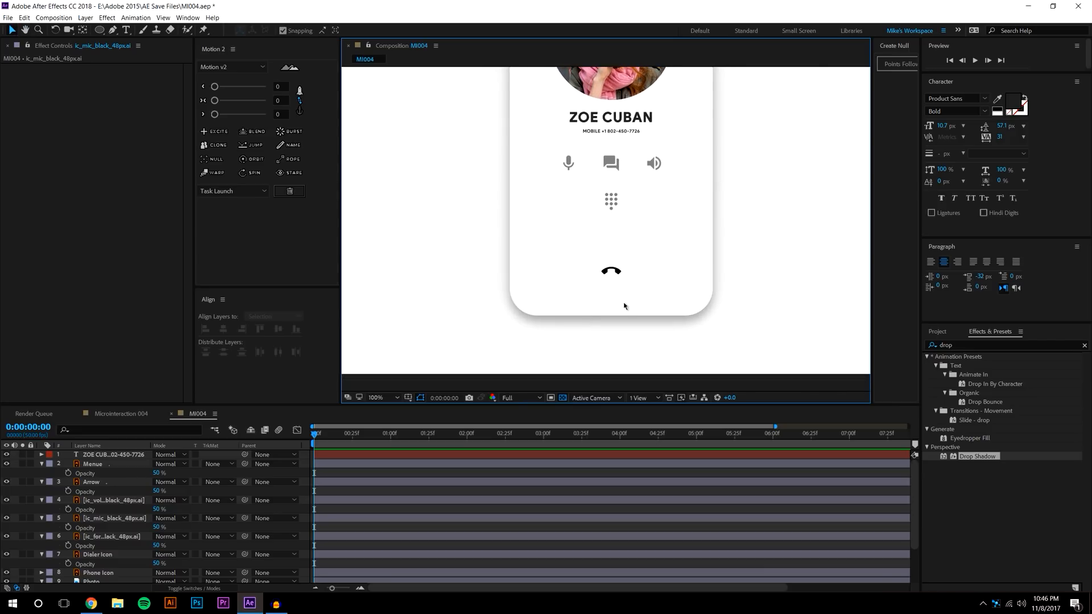
key("period")
Draw a circle shape over the hang-up phone icon with the Ellipse tool
left_click(99, 30)
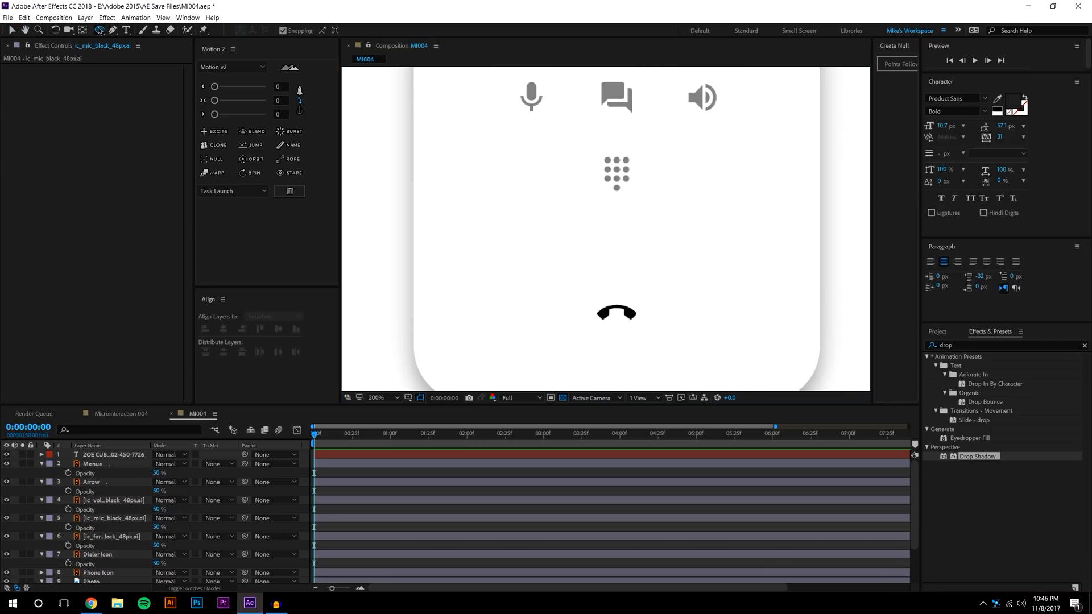
left_click_drag(587, 292, 650, 357)
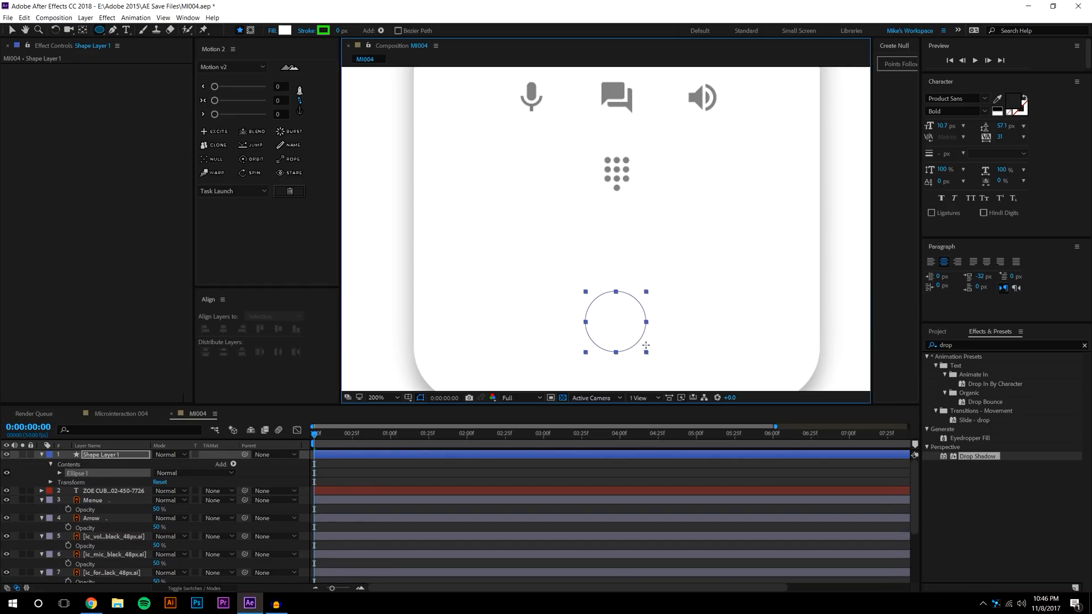
left_click(12, 30)
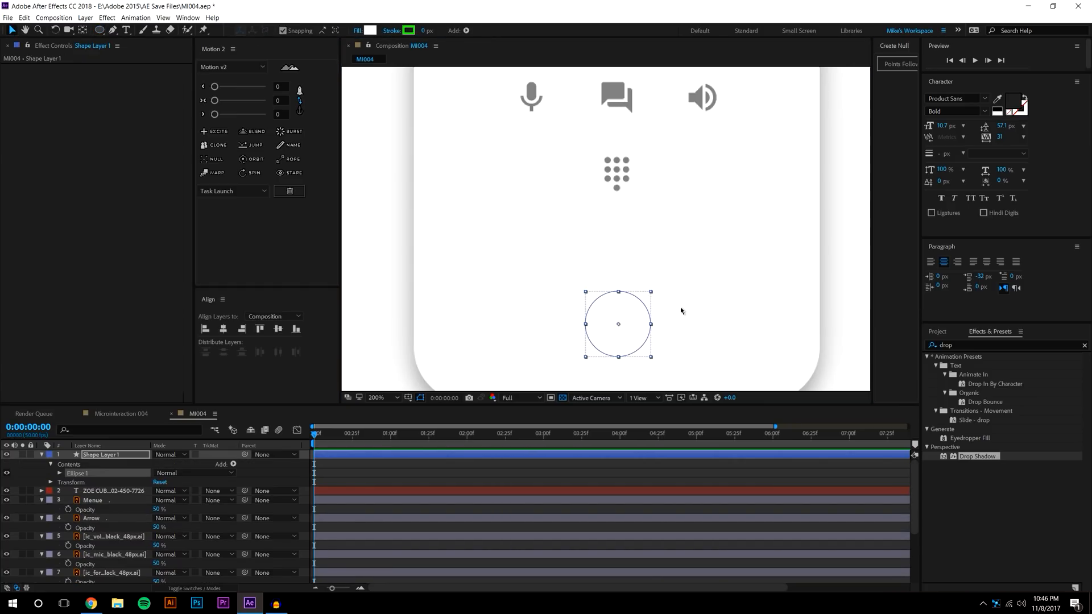
left_click(651, 312)
left_click(629, 318)
Fill the new circle with yellow-green #71C211
left_click(369, 30)
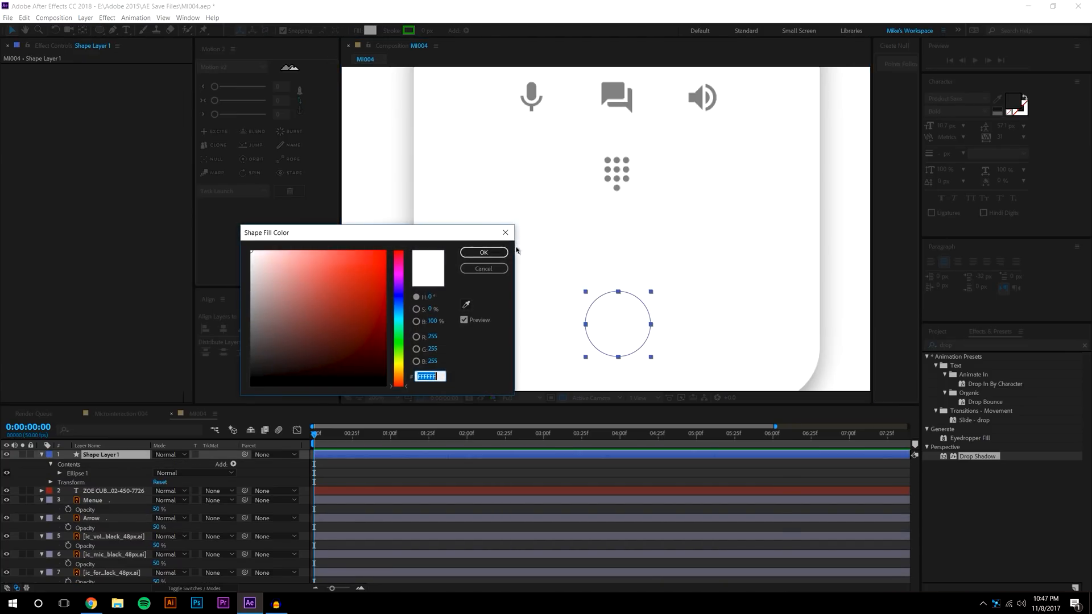
left_click(363, 284)
mouse_move(398, 385)
left_mouse_down()
mouse_move(408, 340)
mouse_move(404, 353)
left_mouse_up()
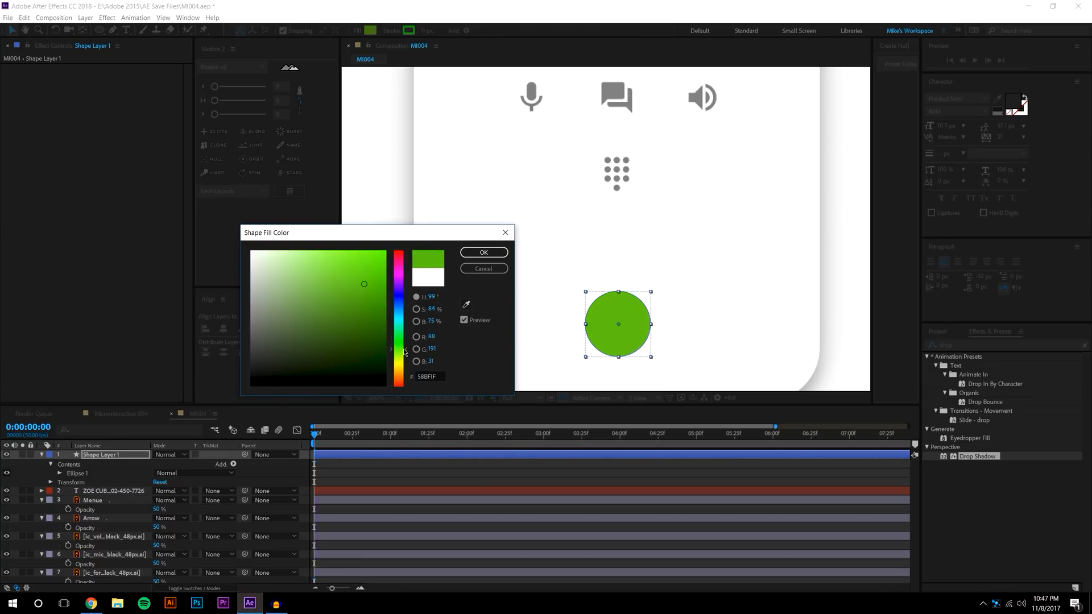
left_click_drag(364, 283, 374, 283)
left_click_drag(406, 352, 406, 355)
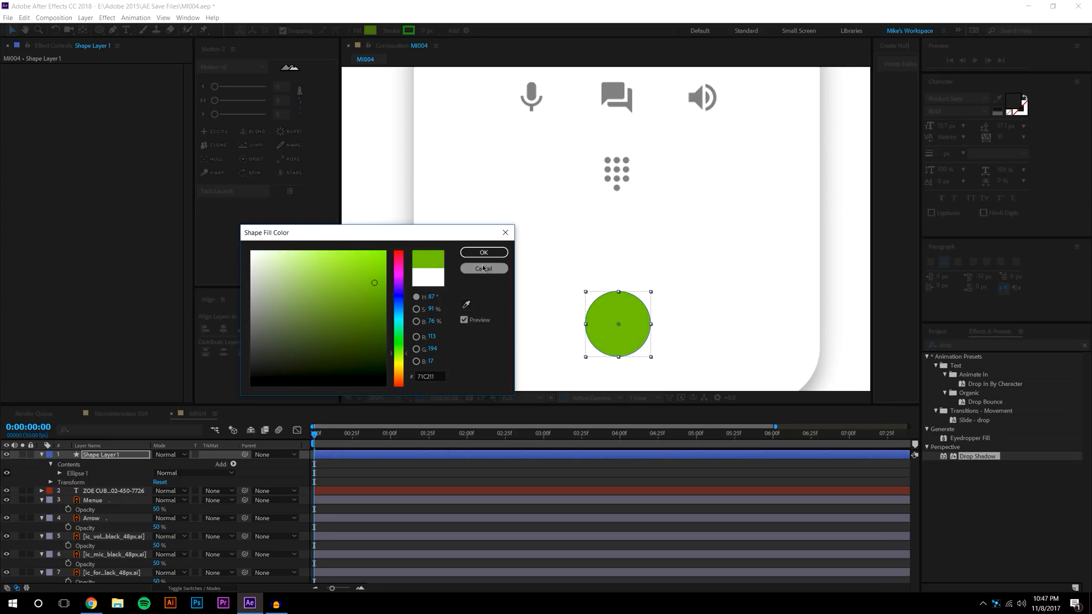
left_click(491, 252)
left_click(804, 244)
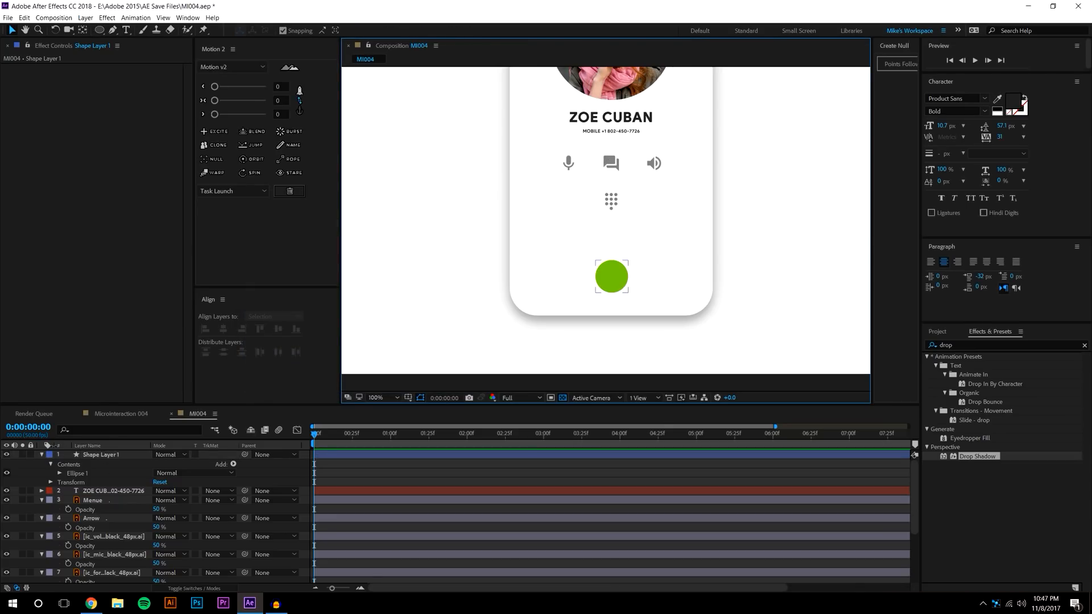
Move Shape Layer 1 below the Phone Icon layer in the timeline
left_click_drag(87, 403, 119, 310)
left_click_drag(98, 362, 119, 518)
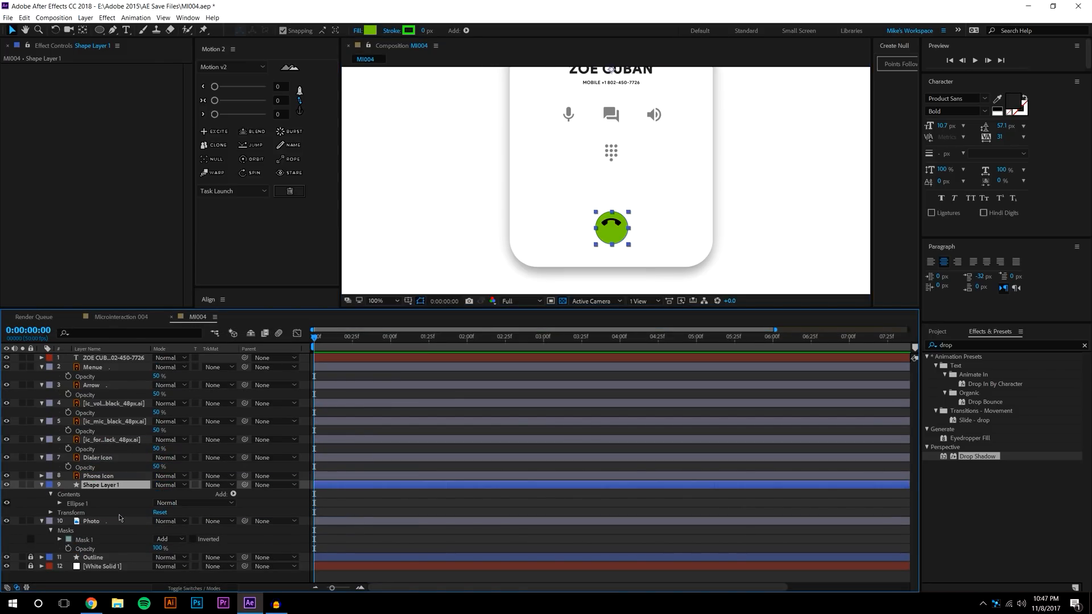
key("period")
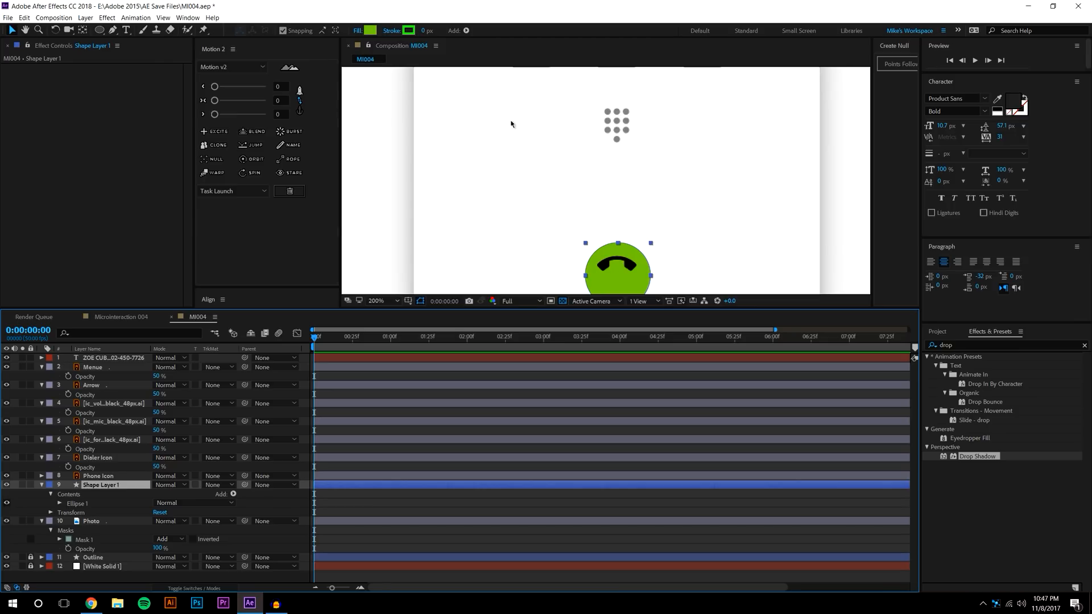
scroll(511, 121, "down", 1)
left_click_drag(644, 154, 618, 187)
Centre the circle's anchor point on the button with the Pan Behind tool
left_click(83, 29)
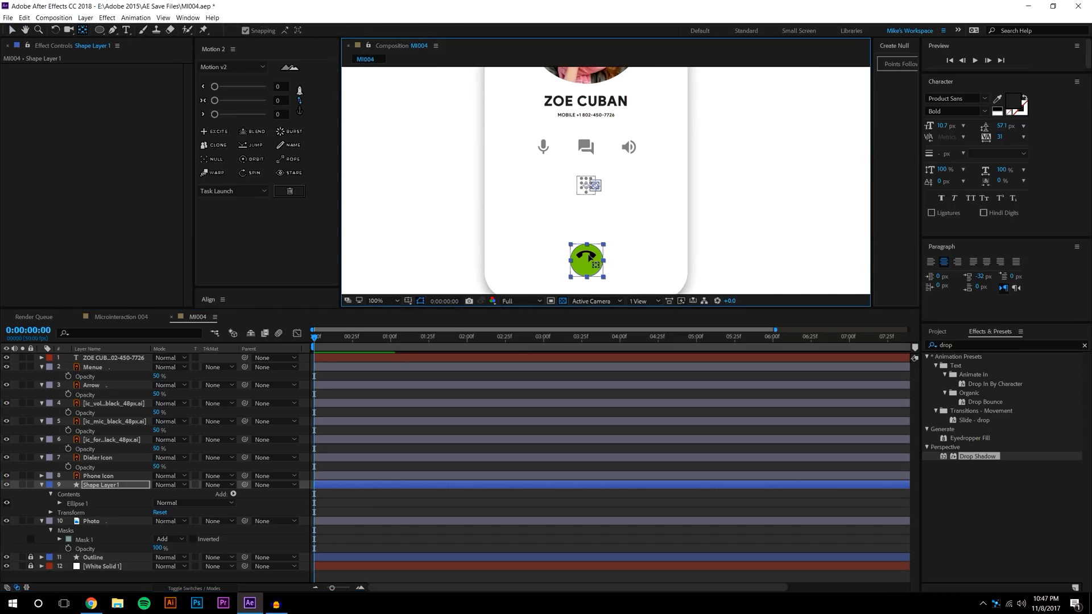
left_click_drag(595, 265, 585, 260)
left_click(11, 30)
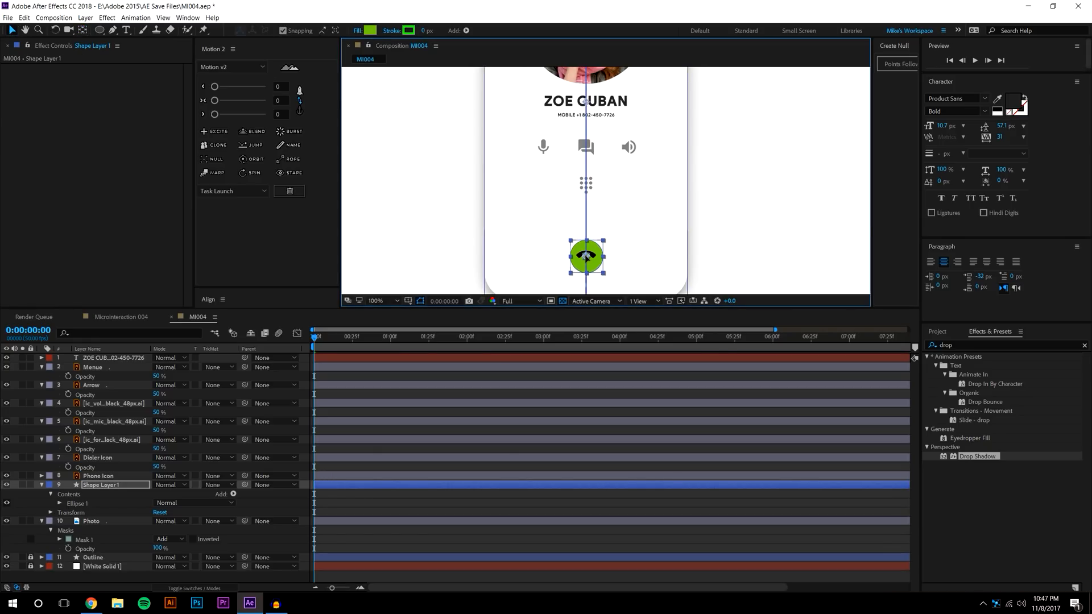
key("period")
left_click_drag(663, 233, 646, 142)
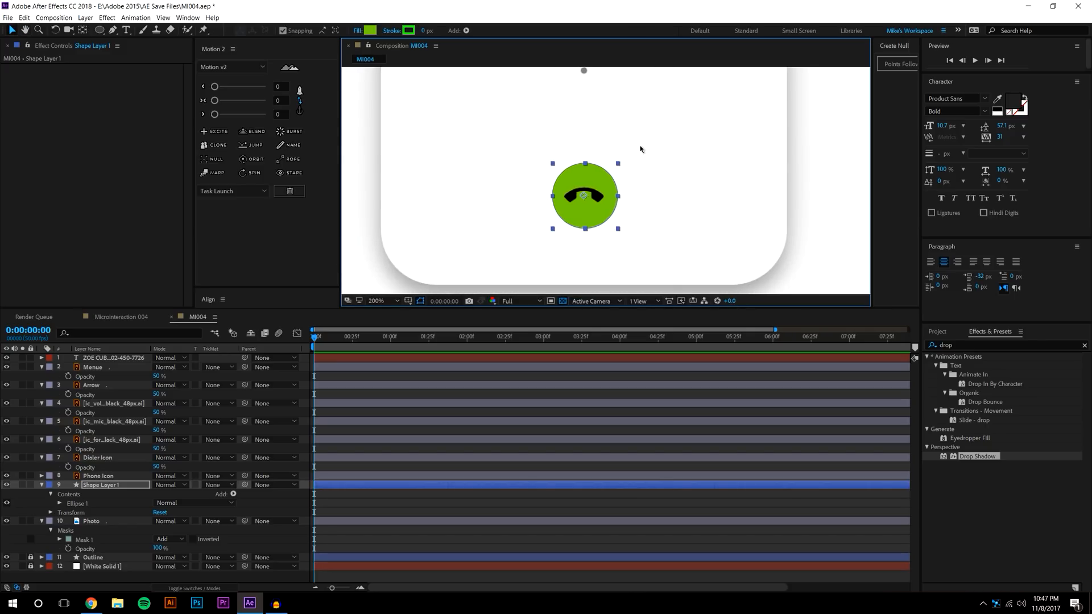
key("period")
left_click(660, 199)
Zoom in on the call button and select the green circle layer for Motion 2
scroll(660, 198, "down", 2)
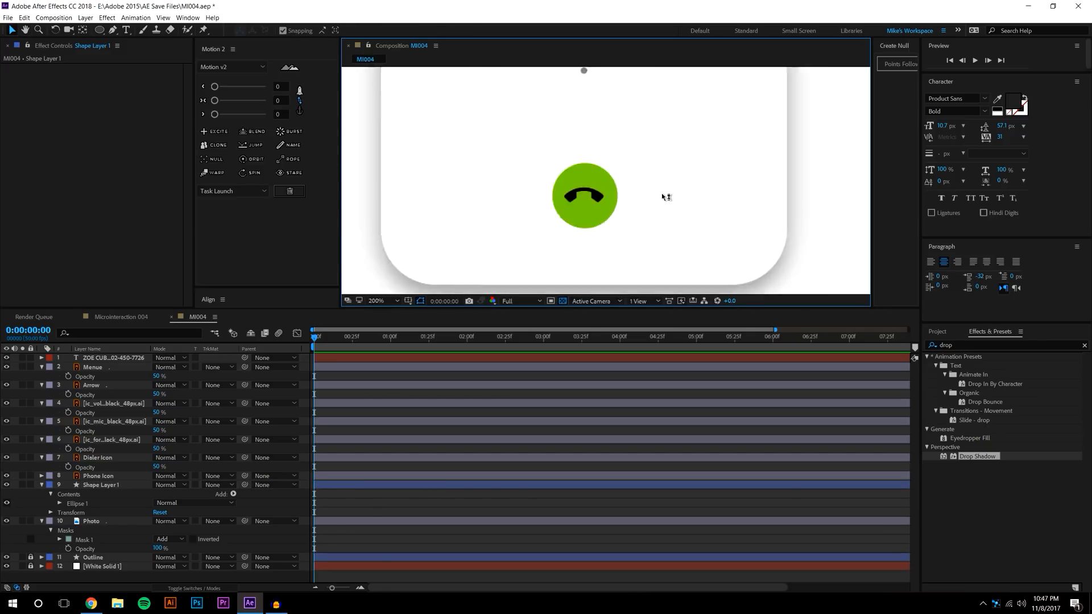
scroll(559, 181, "up", 1)
left_click(588, 197)
key("period")
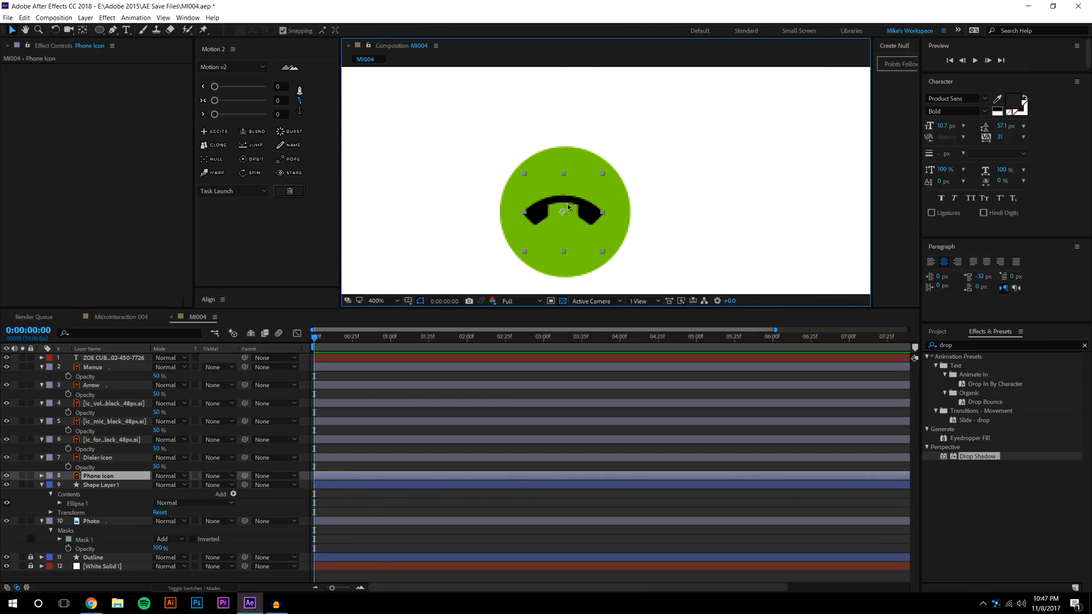
left_click_drag(562, 212, 565, 213)
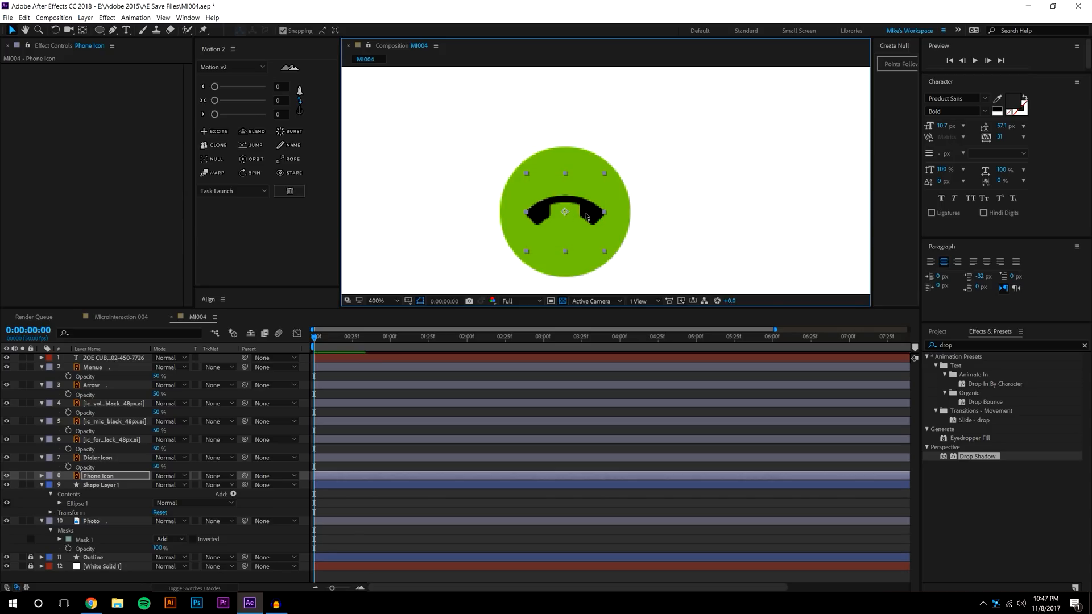
left_click(102, 486)
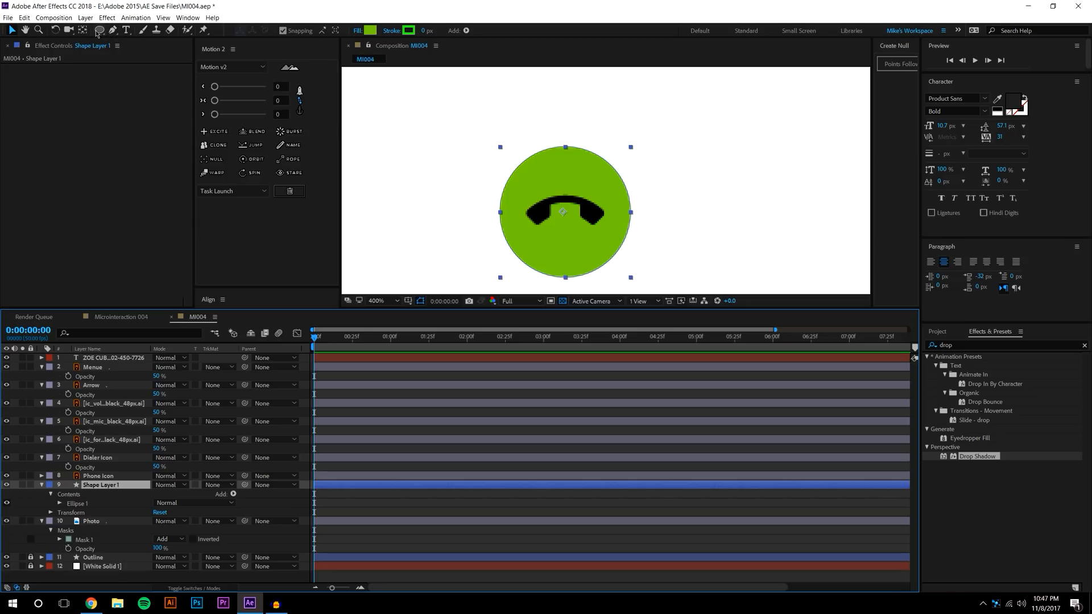
left_click(299, 104)
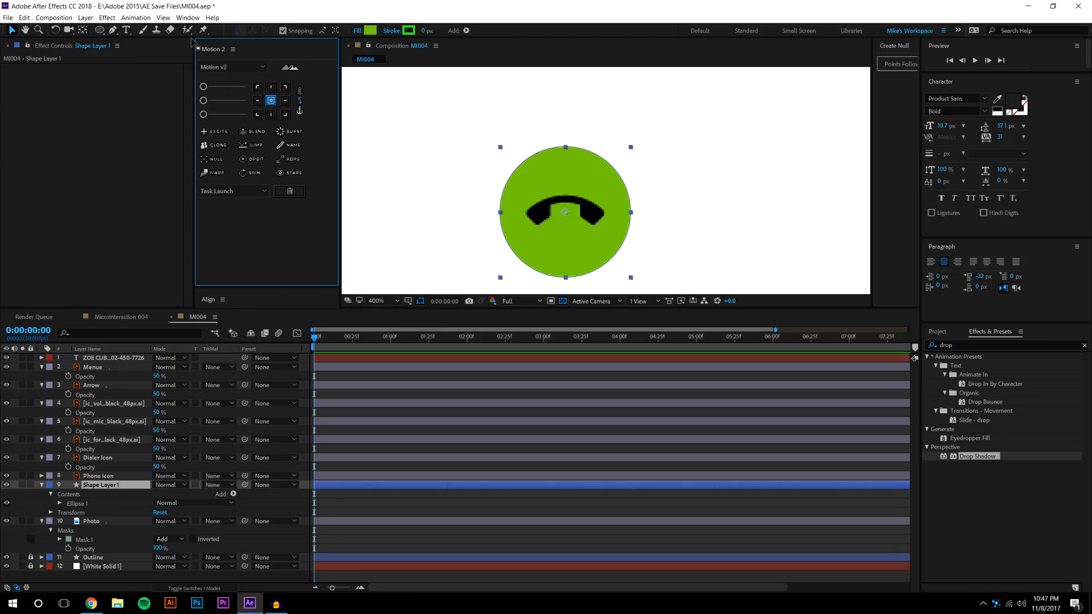
Rename Shape Layer 1 to 'Rinner Circle'
left_click(300, 101)
left_click(301, 100)
right_click(102, 488)
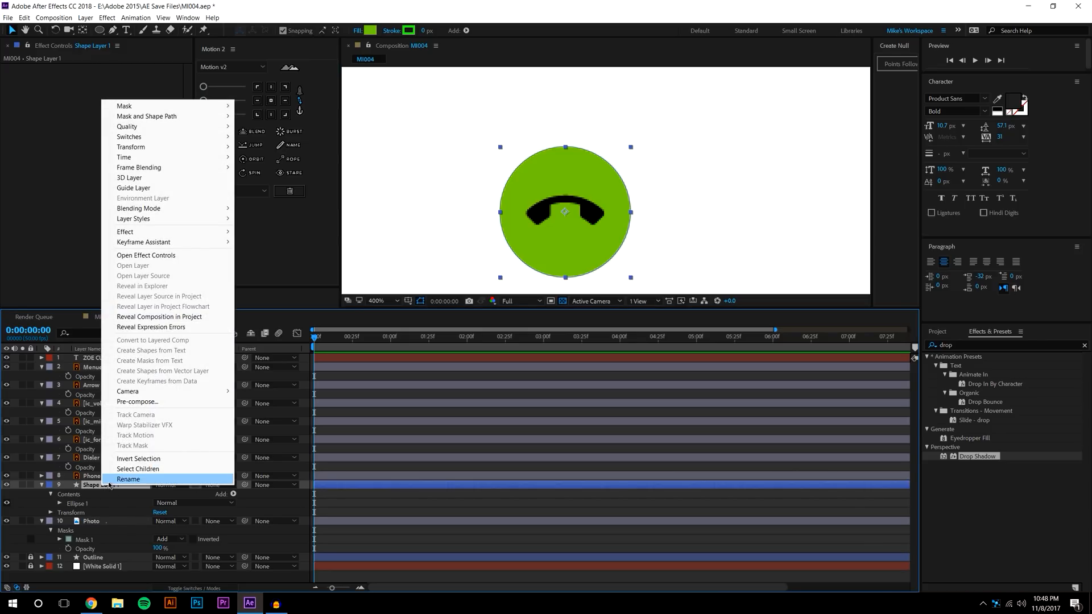
left_click(127, 479)
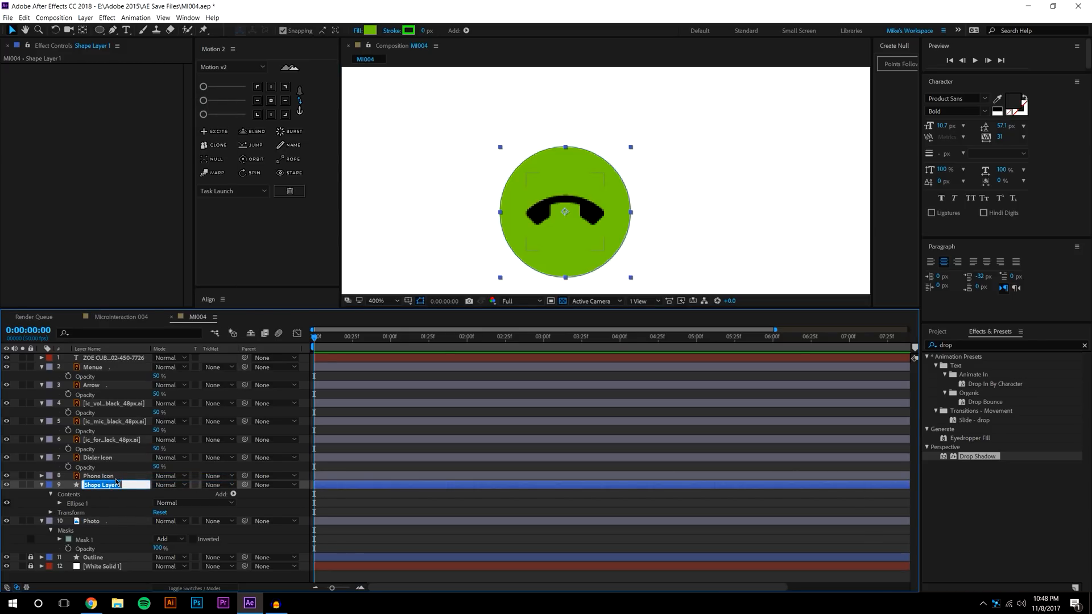
type("Rinner Circle")
key("Return")
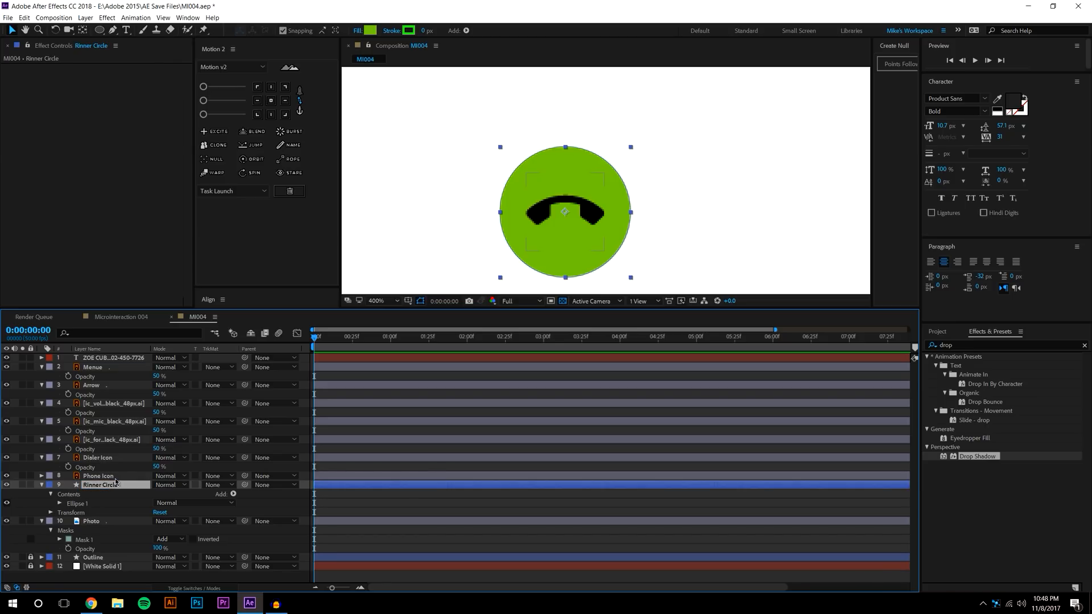
Parent the Phone Icon layer to Rinner Circle and confirm it follows with an undone test move
left_click(114, 477)
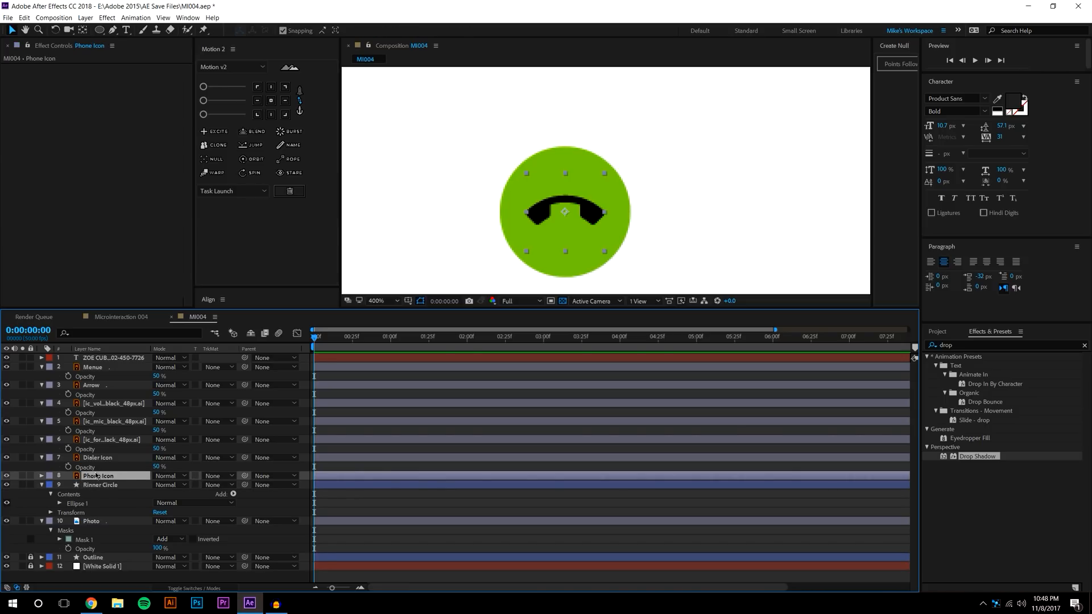
left_click_drag(244, 478, 94, 485)
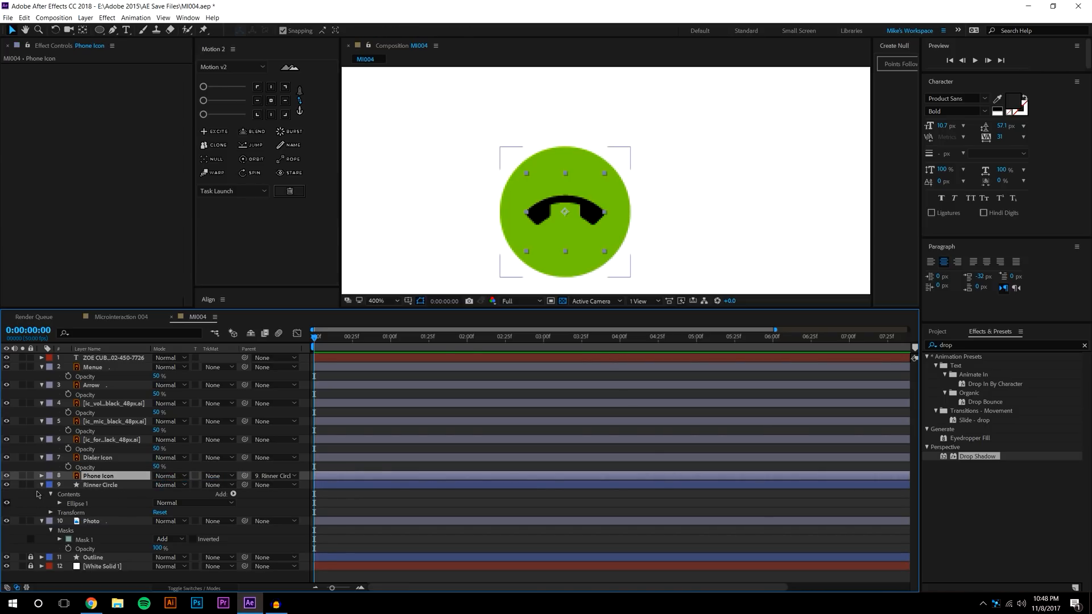
left_click(42, 485)
left_click(100, 486)
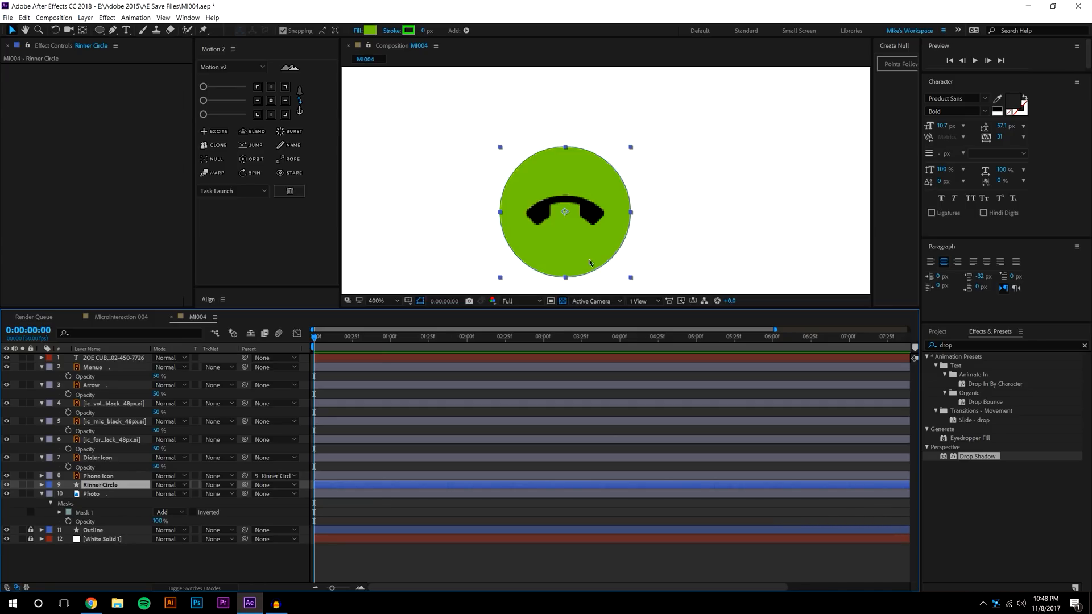
mouse_move(568, 216)
left_mouse_down()
mouse_move(625, 191)
mouse_move(566, 198)
left_mouse_up()
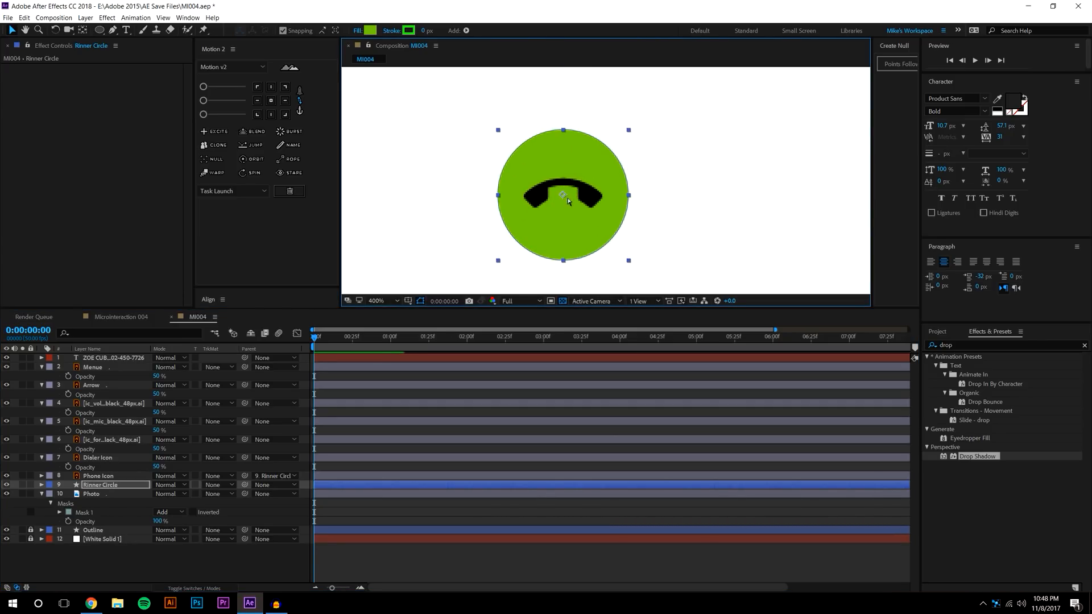
key("ctrl+z")
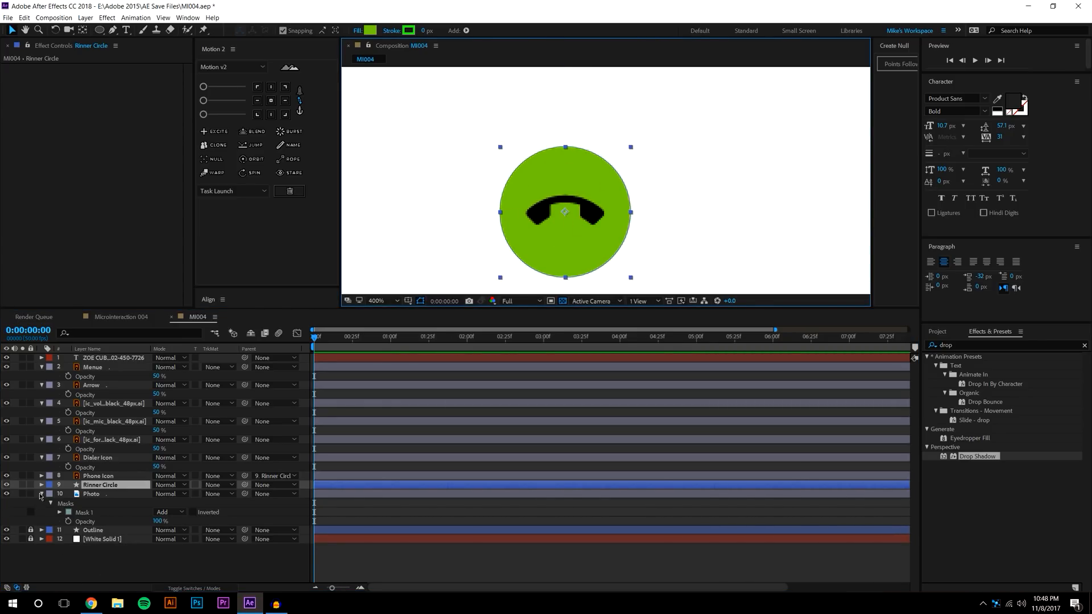
Collapse the property twirls of every layer and enlarge the Composition panel
left_click(41, 494)
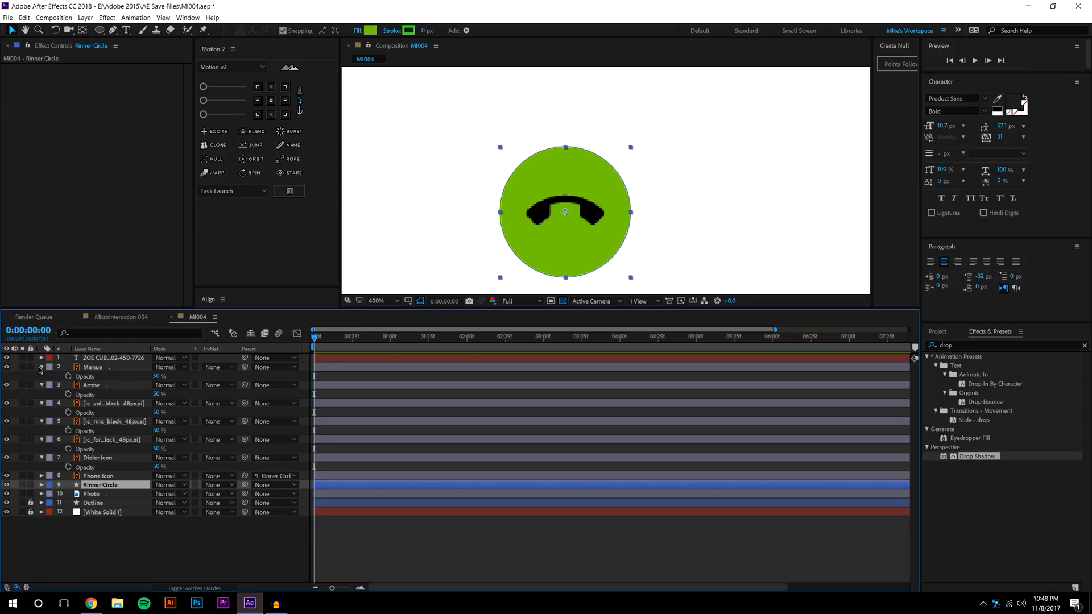
left_click(41, 366)
left_click(41, 375)
left_click(41, 385)
left_click(41, 394)
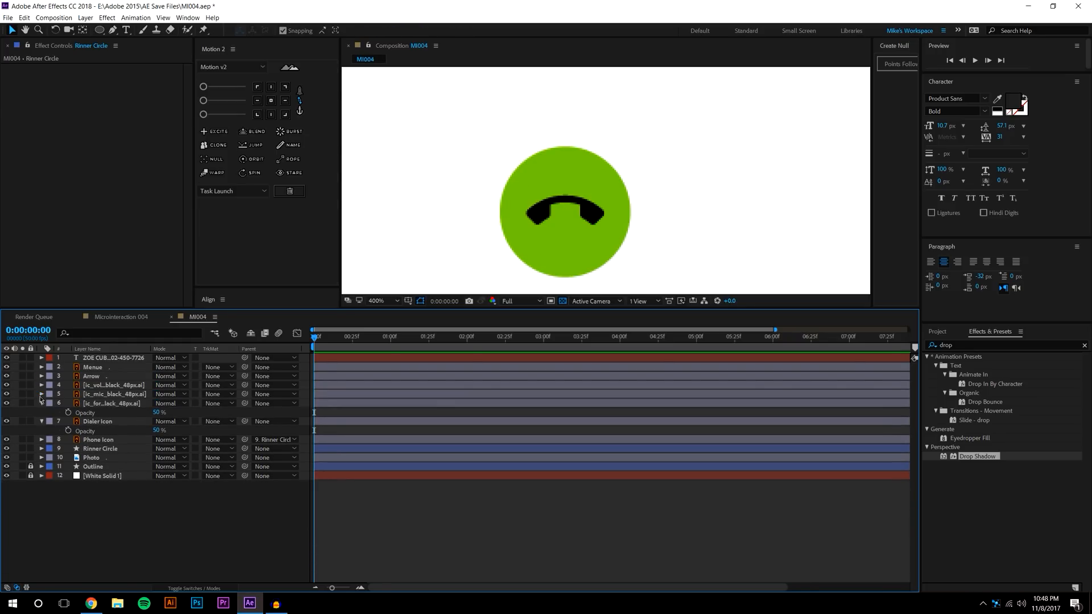
left_click(41, 403)
left_click(41, 412)
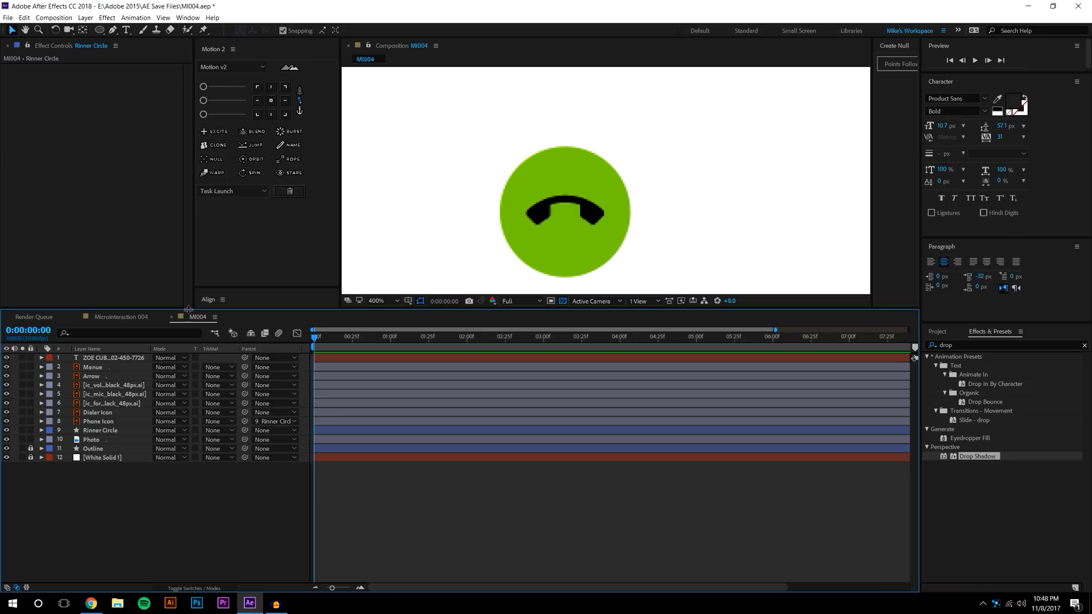
left_click_drag(188, 308, 188, 387)
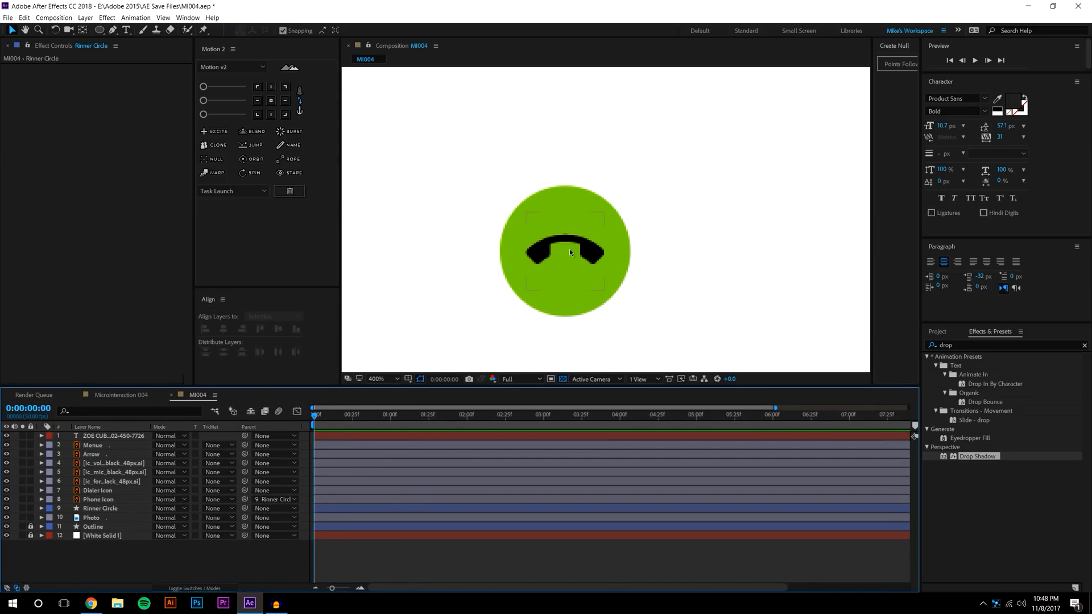
Apply a Fill effect to the Phone Icon layer and set its colour to white (FFFFFF)
left_click(984, 343)
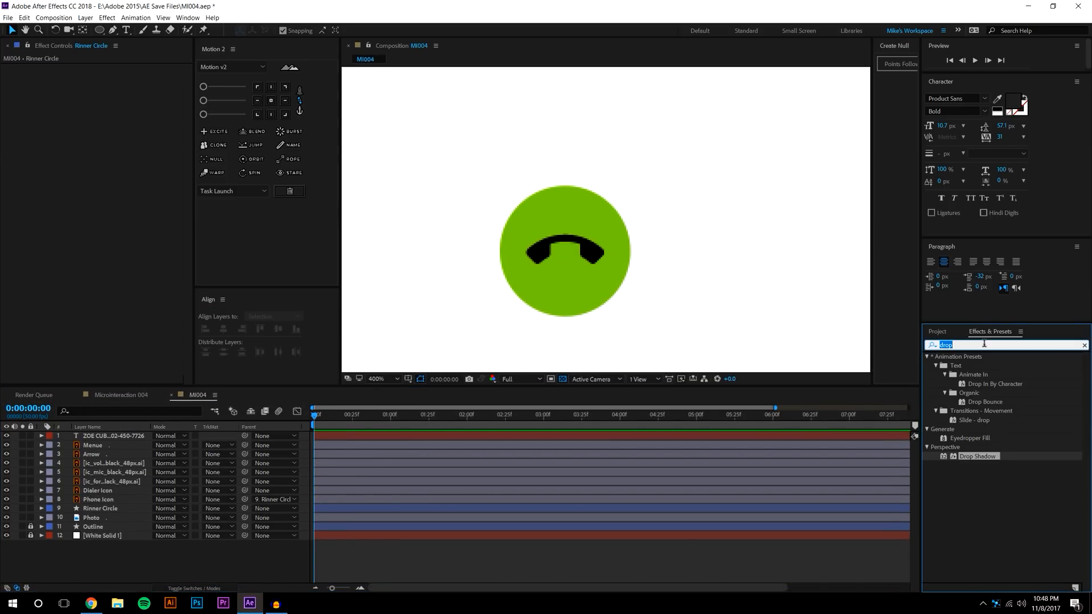
type("fil")
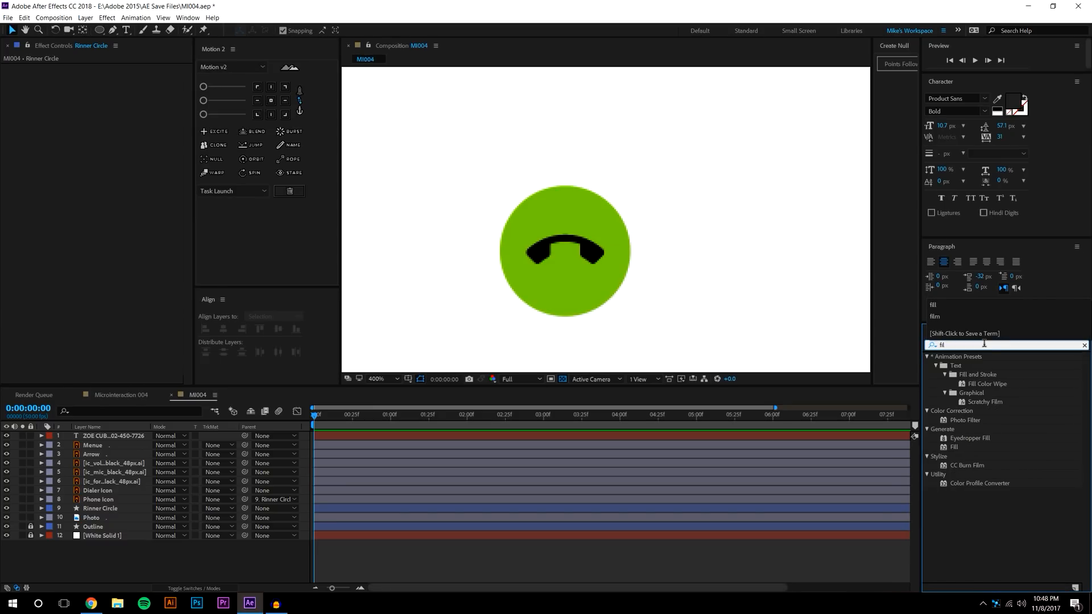
type("l")
left_click_drag(954, 411, 127, 501)
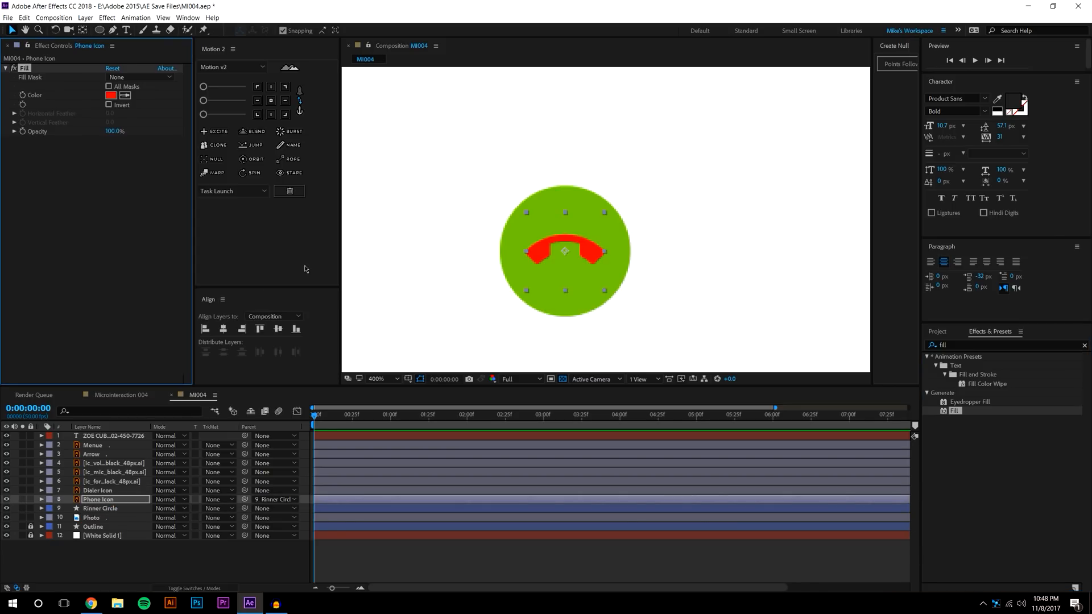
left_click(111, 95)
left_click_drag(320, 329, 190, 213)
left_click(484, 252)
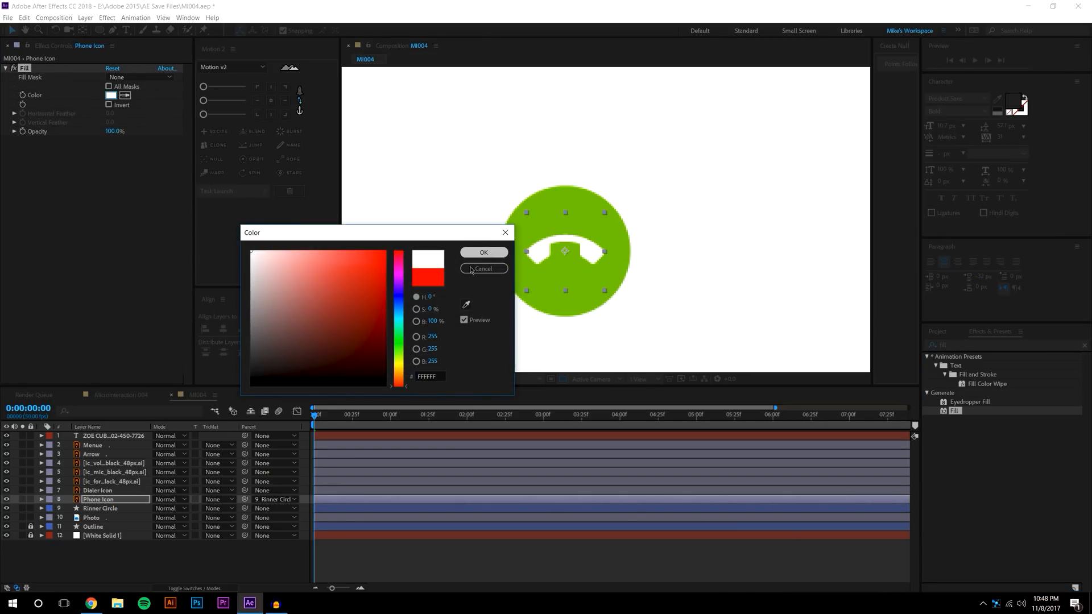
left_click(278, 559)
scroll(650, 216, "down", 1)
scroll(650, 215, "down", 3)
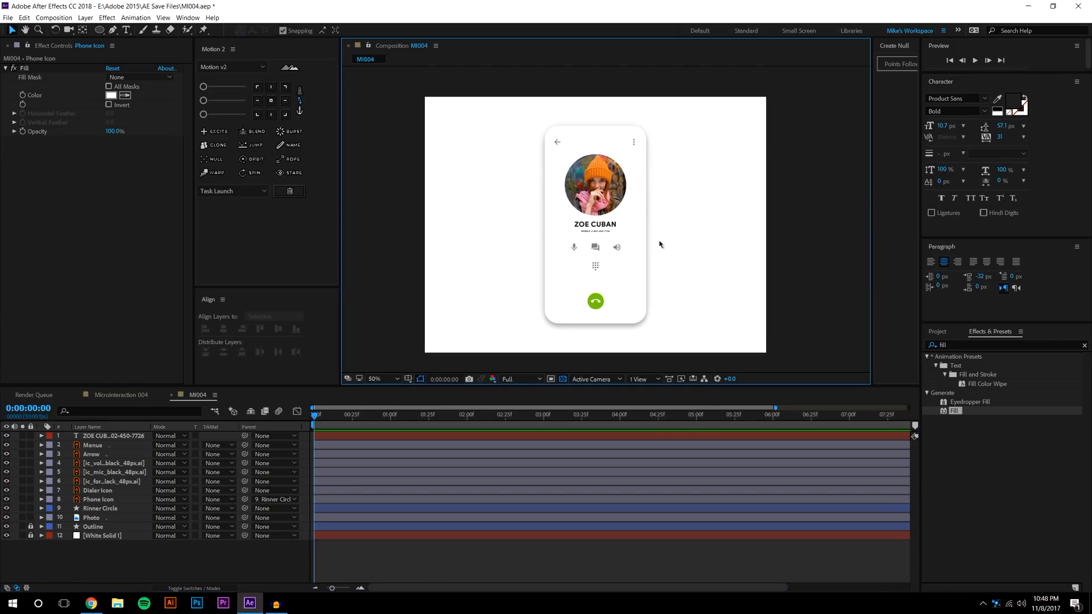
Add a Drop Shadow to the profile photo with 180° direction and increased softness and distance
scroll(660, 244, "up", 2)
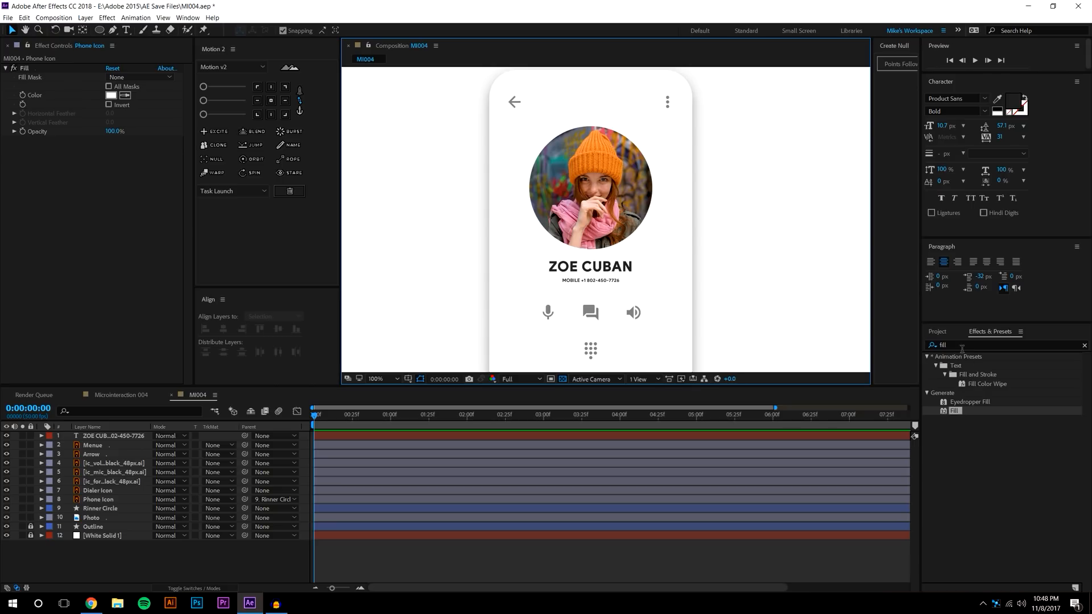
left_click(960, 345)
type("drop")
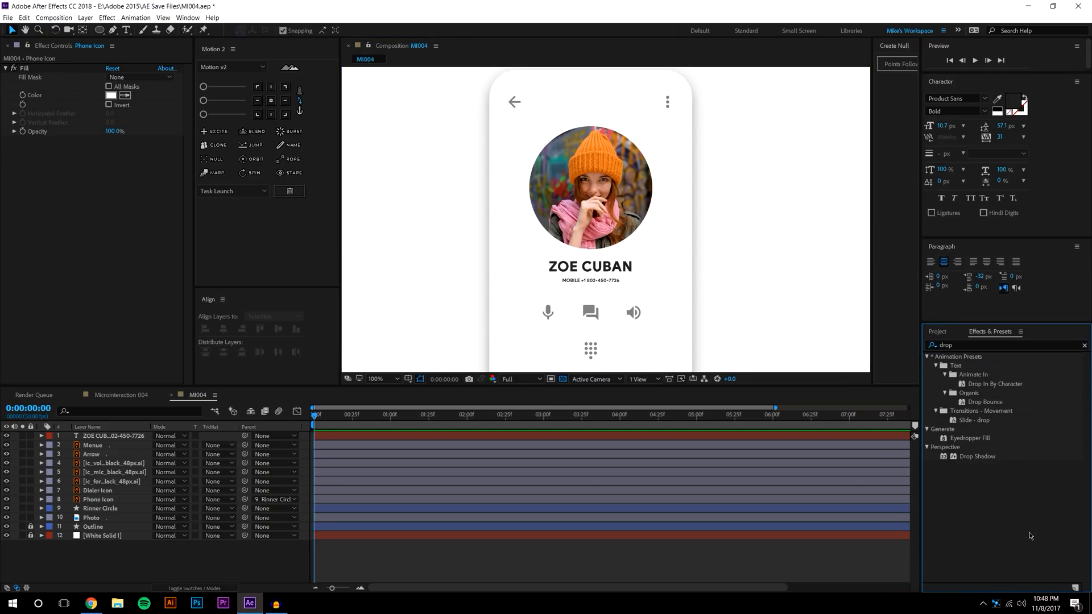
left_click_drag(976, 456, 568, 230)
key("period")
left_click(120, 95)
type("180")
key("Return")
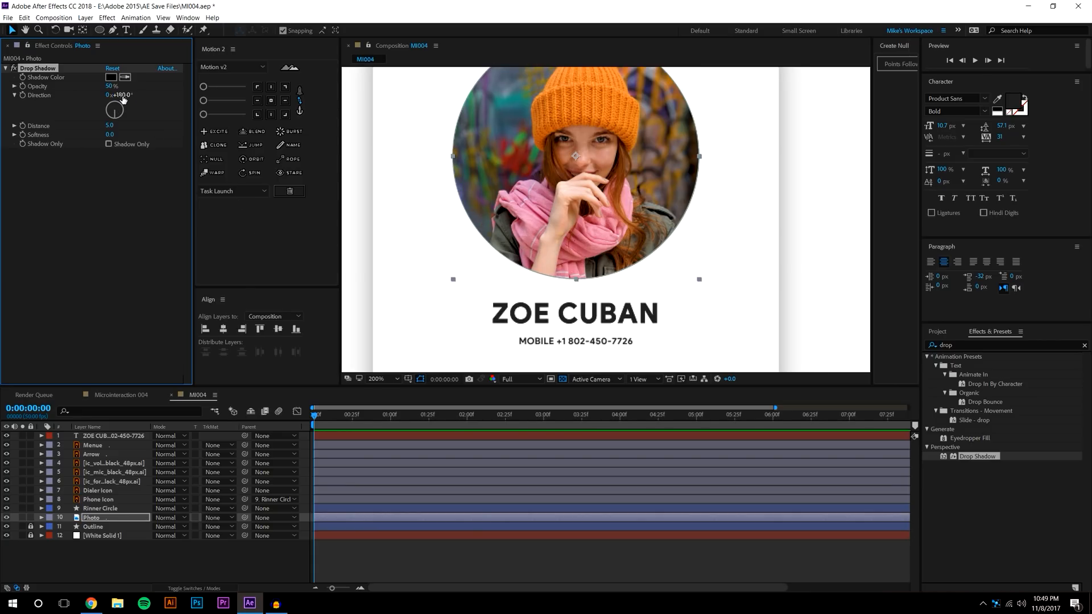
left_click_drag(109, 134, 222, 135)
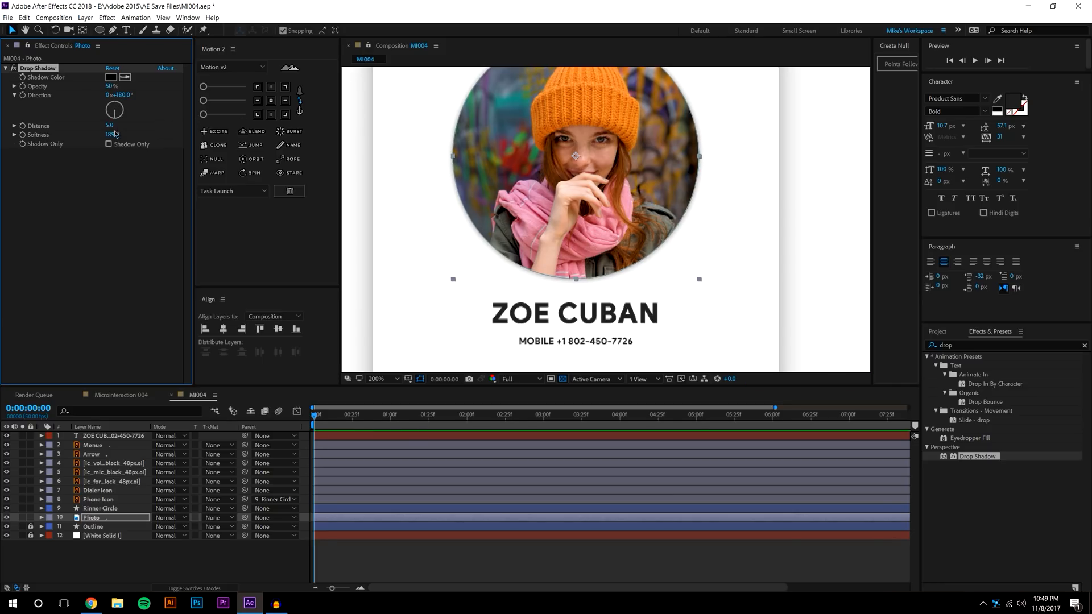
left_click_drag(128, 122, 176, 119)
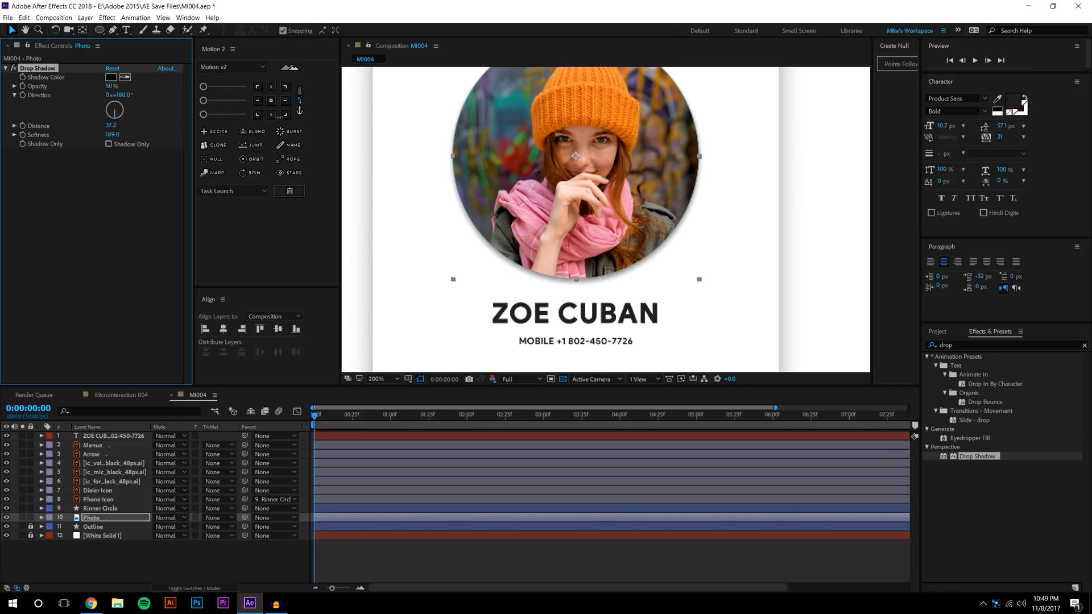
scroll(819, 171, "down", 1)
Add a Drop Shadow to the green Rinner Circle call button
left_click(863, 173)
scroll(796, 171, "down", 1)
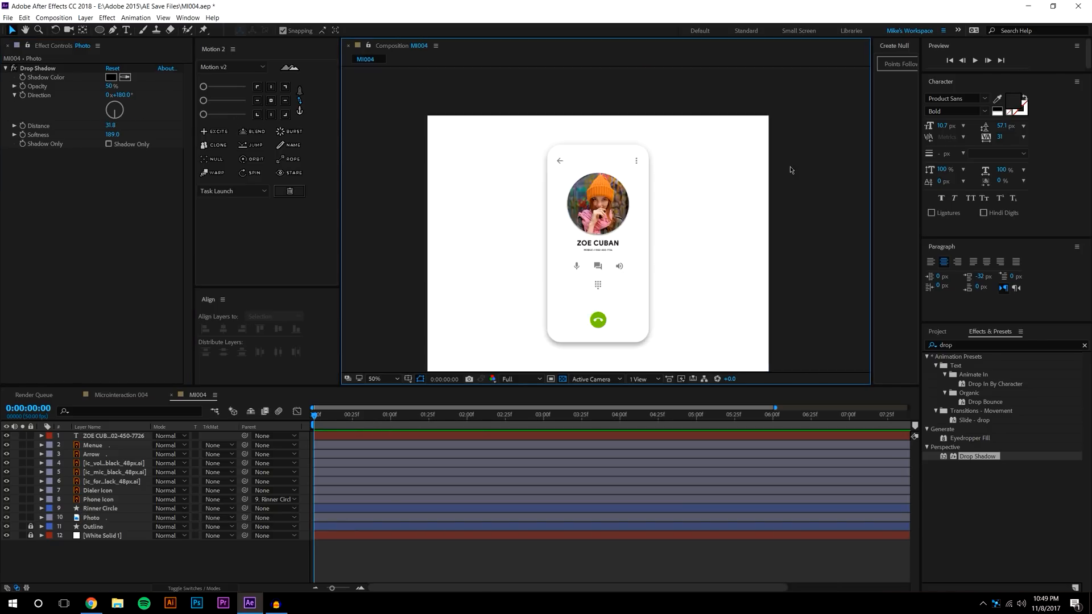
scroll(784, 187, "up", 2)
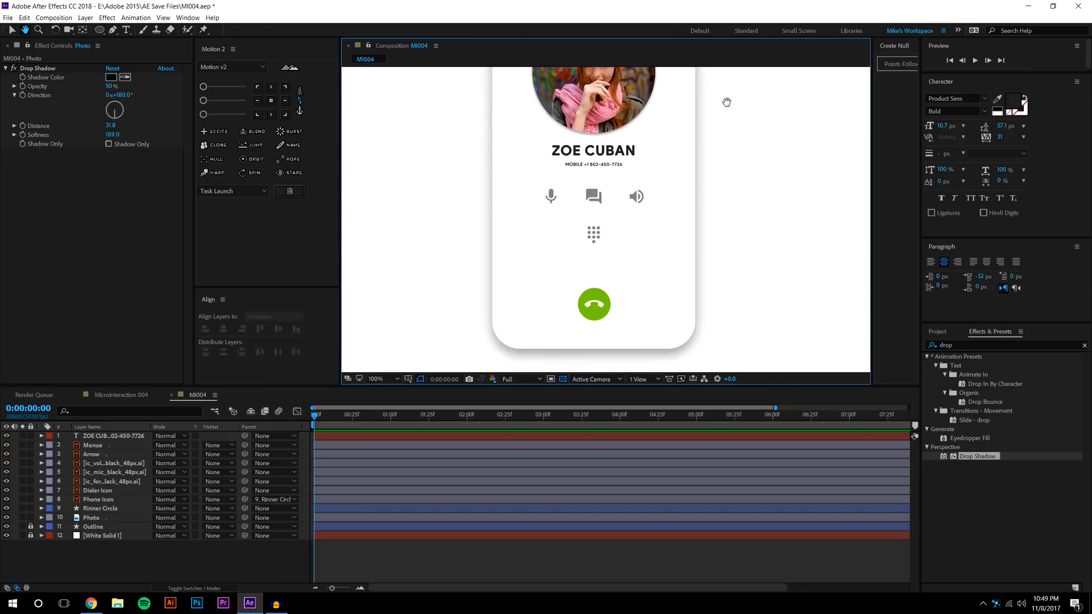
left_click_drag(977, 457, 587, 286)
scroll(587, 296, "up", 1)
left_click_drag(584, 355, 607, 264)
scroll(629, 153, "up", 1)
Set the call button's shadow to 180° direction, softness 10 and 19% opacity
left_click(120, 95)
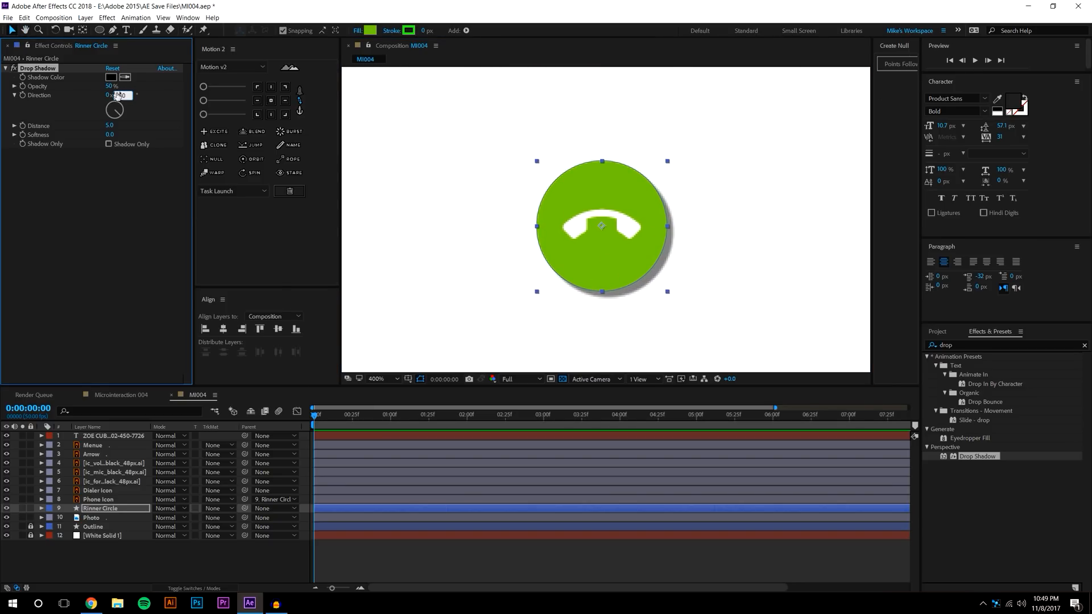
type("180")
key("Return")
mouse_move(111, 134)
left_mouse_down()
mouse_move(128, 132)
mouse_move(115, 134)
left_mouse_up()
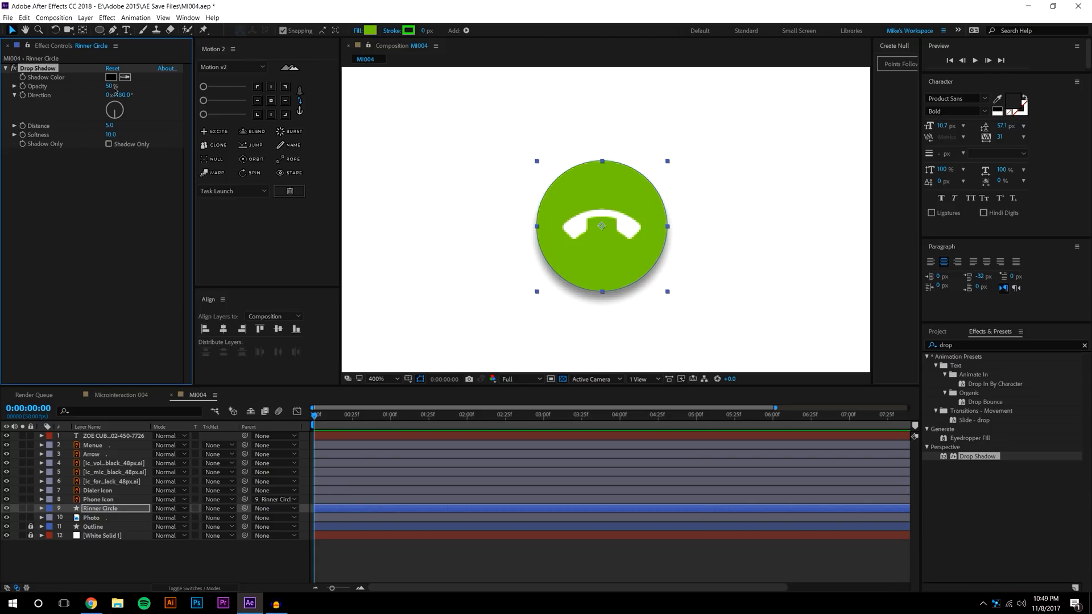
left_click_drag(114, 89, 80, 87)
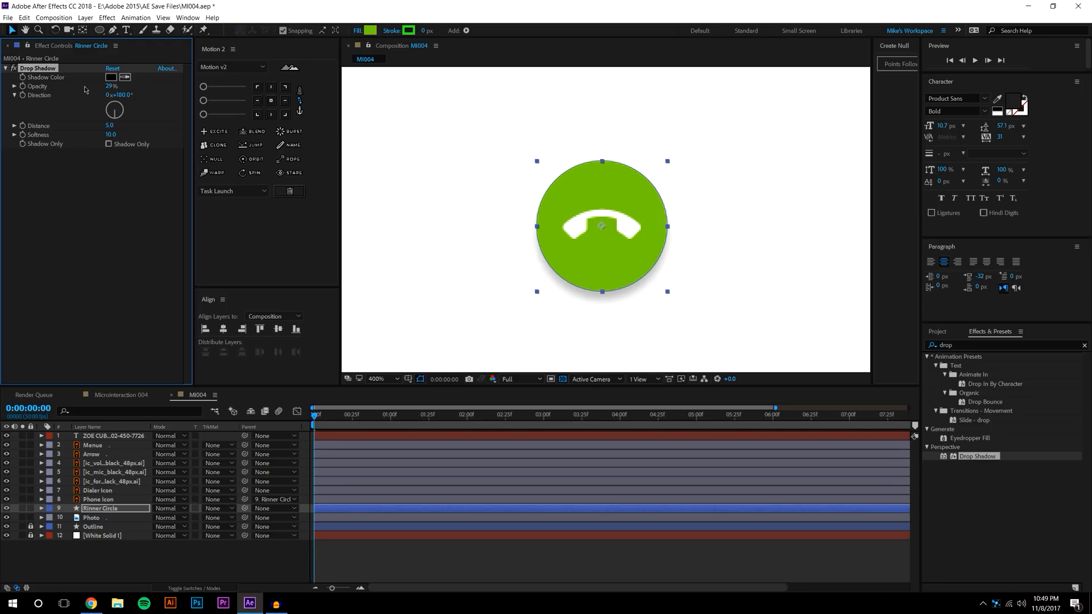
scroll(527, 152, "down", 1)
left_click(378, 255)
scroll(385, 249, "down", 2)
scroll(500, 241, "up", 1)
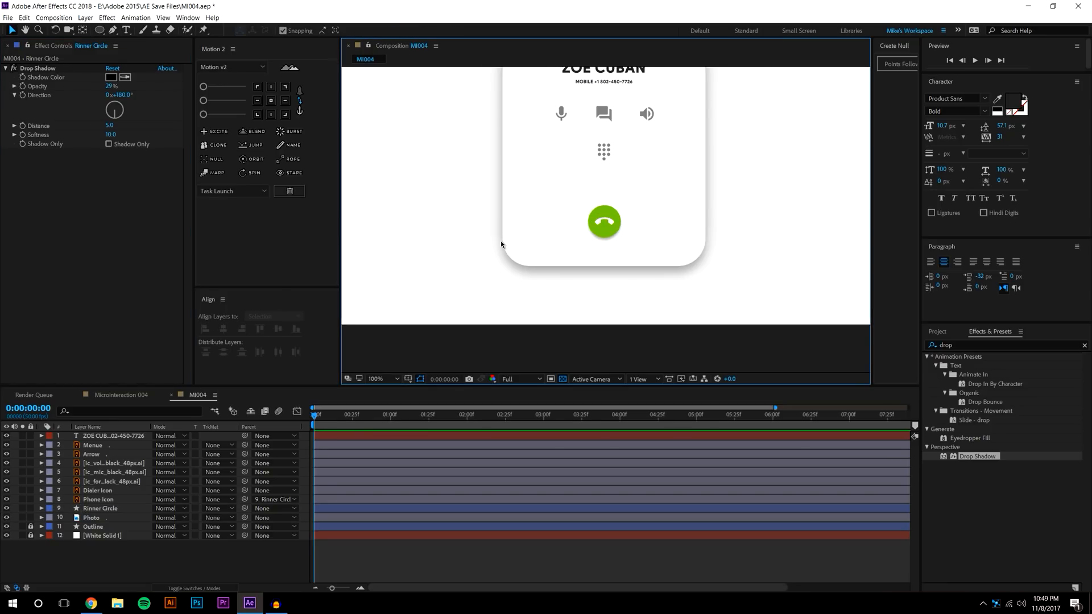
left_click_drag(501, 245, 487, 274)
left_click_drag(113, 90, 85, 89)
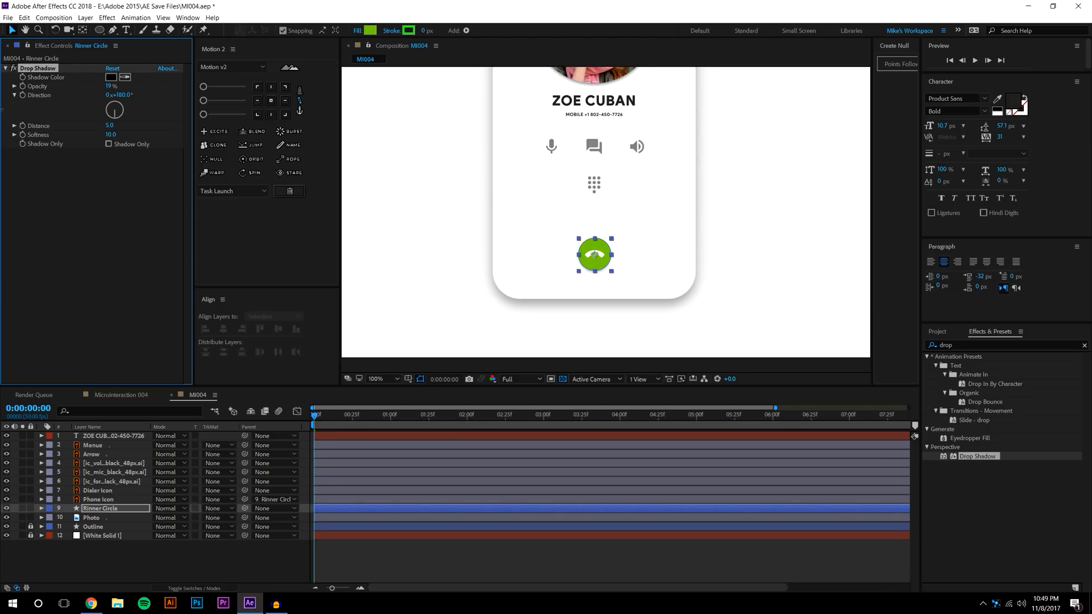
left_click(173, 572)
left_click_drag(650, 263, 642, 305)
Lower the profile photo's shadow opacity to 30%
left_click(605, 105)
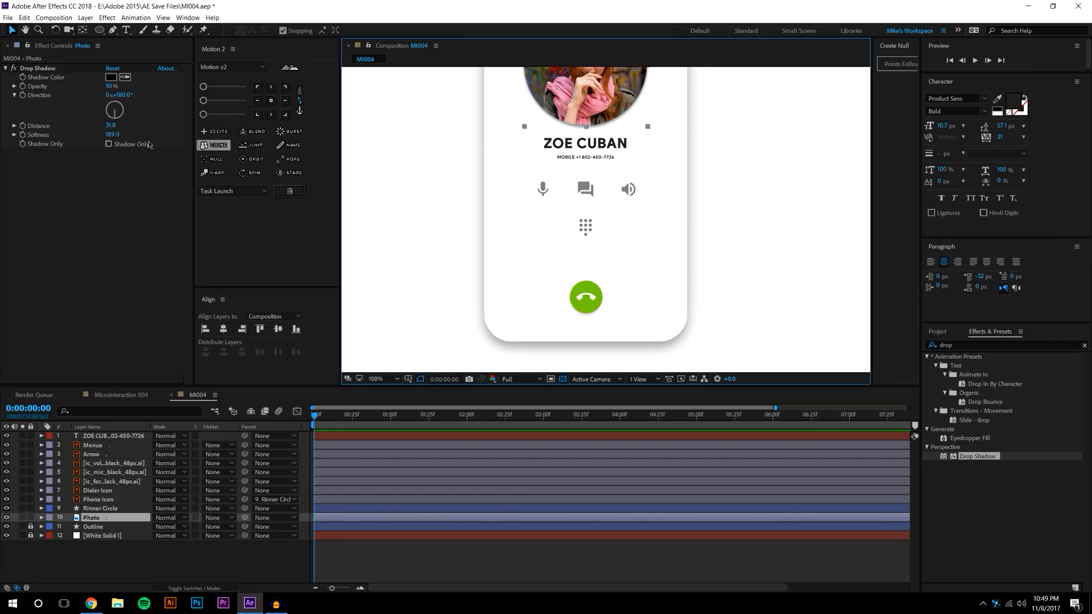
left_click_drag(113, 89, 77, 99)
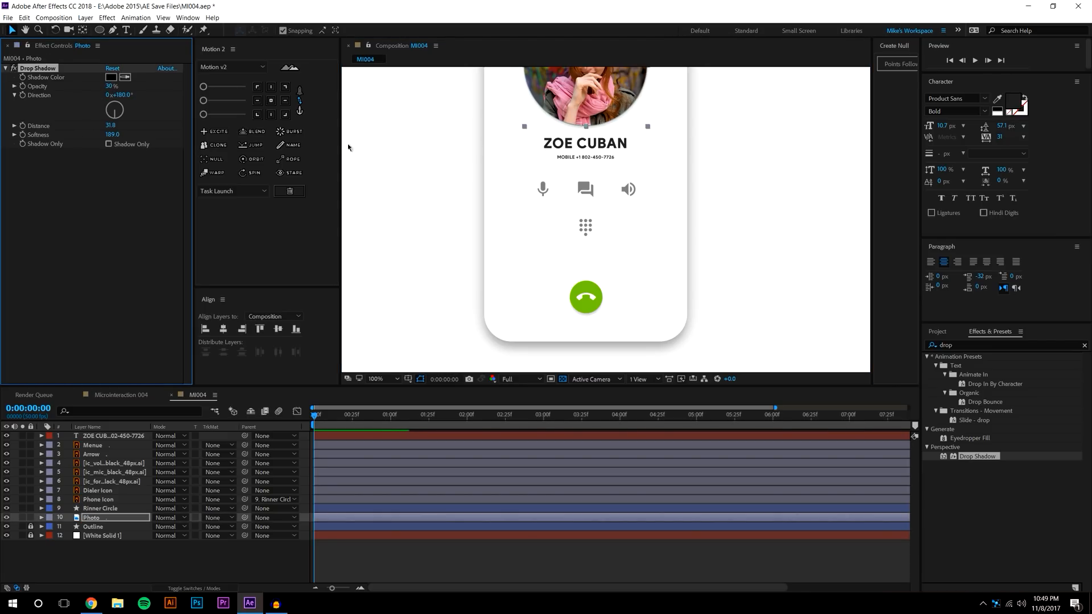
left_click(370, 151)
key("comma")
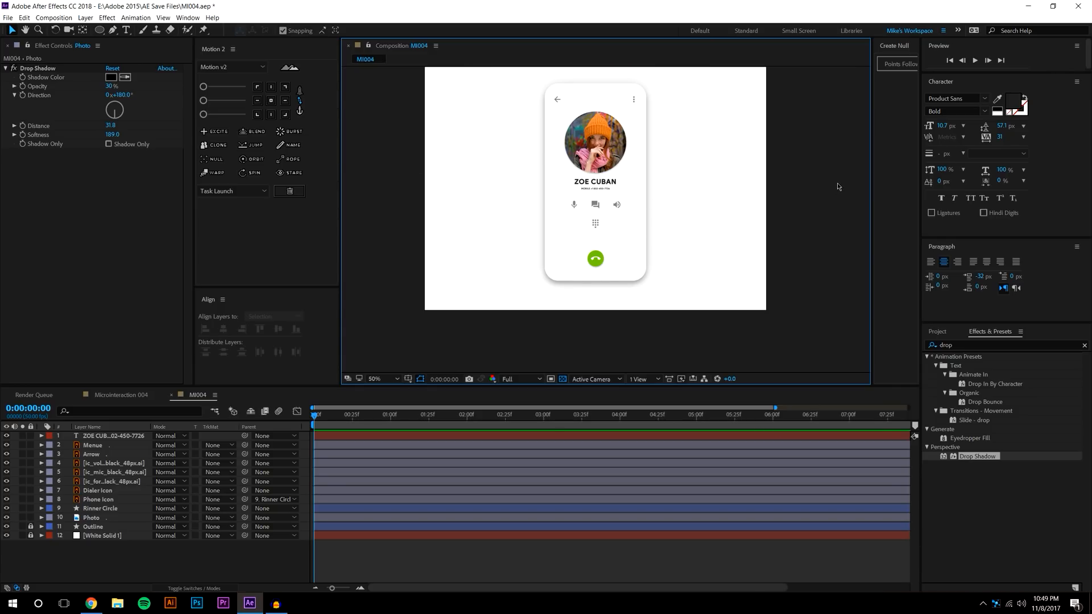
key("period")
mouse_move(660, 135)
left_mouse_down()
mouse_move(649, 195)
mouse_move(673, 132)
left_mouse_up()
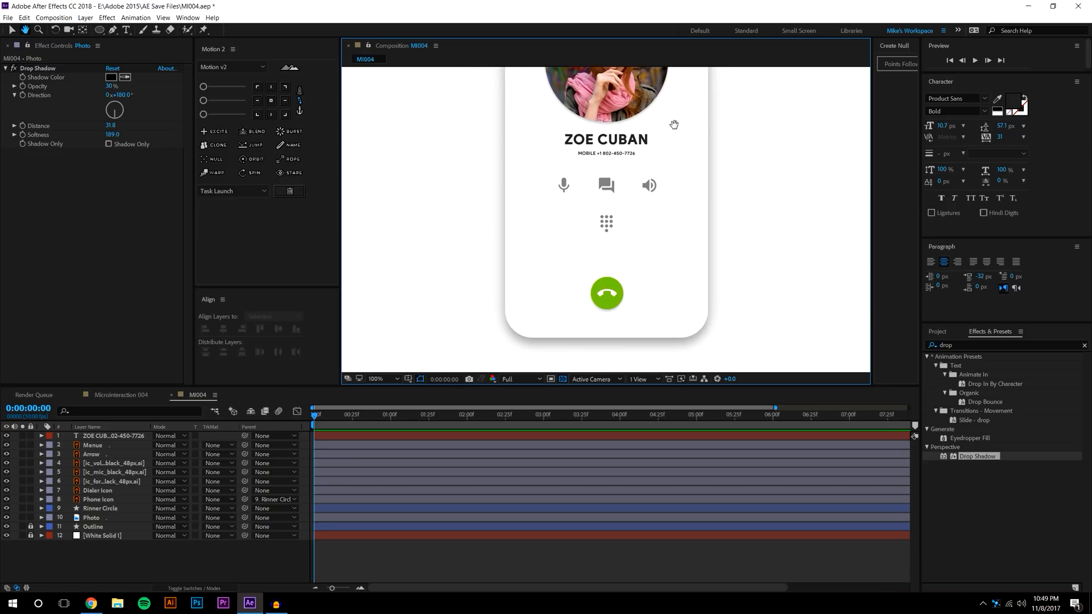
Nudge the green call button slightly upward and recentre the view on it
left_click(614, 283)
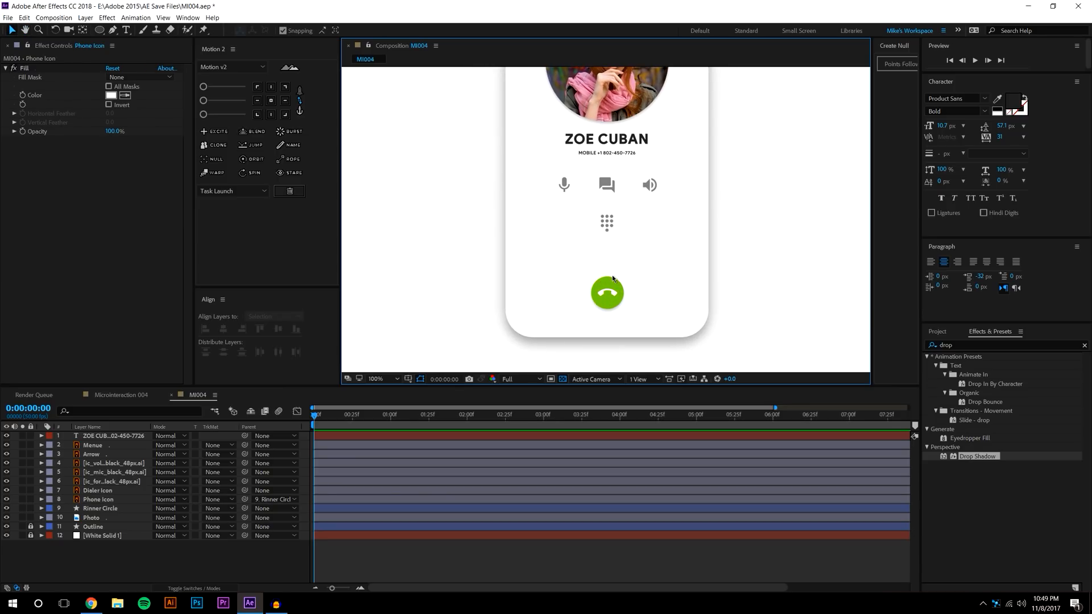
left_click(610, 286)
left_click_drag(607, 291, 606, 287)
key("comma")
left_click(746, 240)
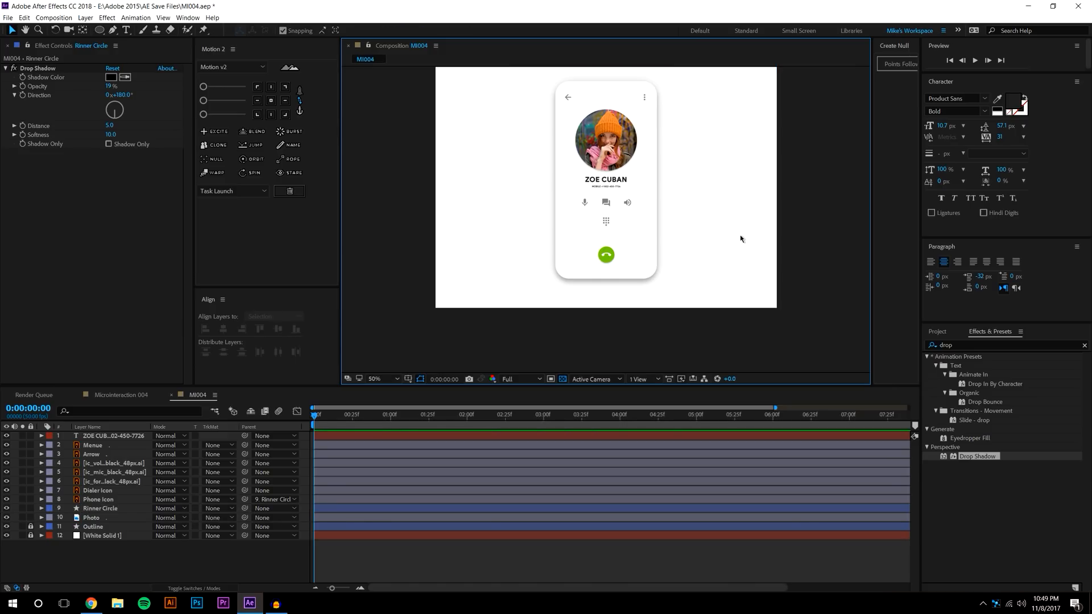
left_click_drag(637, 226, 631, 254)
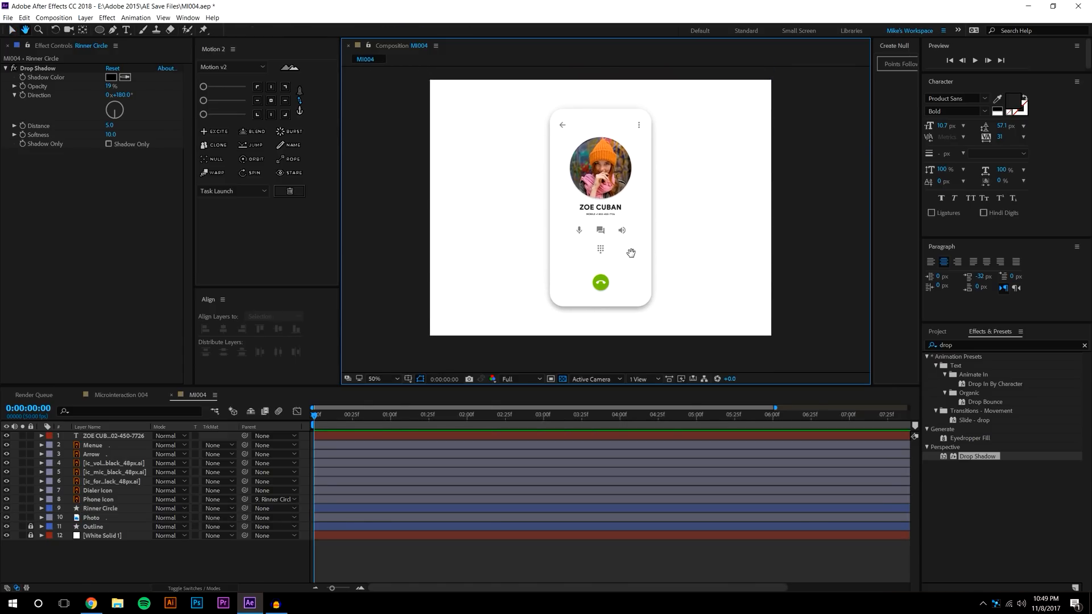
scroll(637, 255, "up", 6)
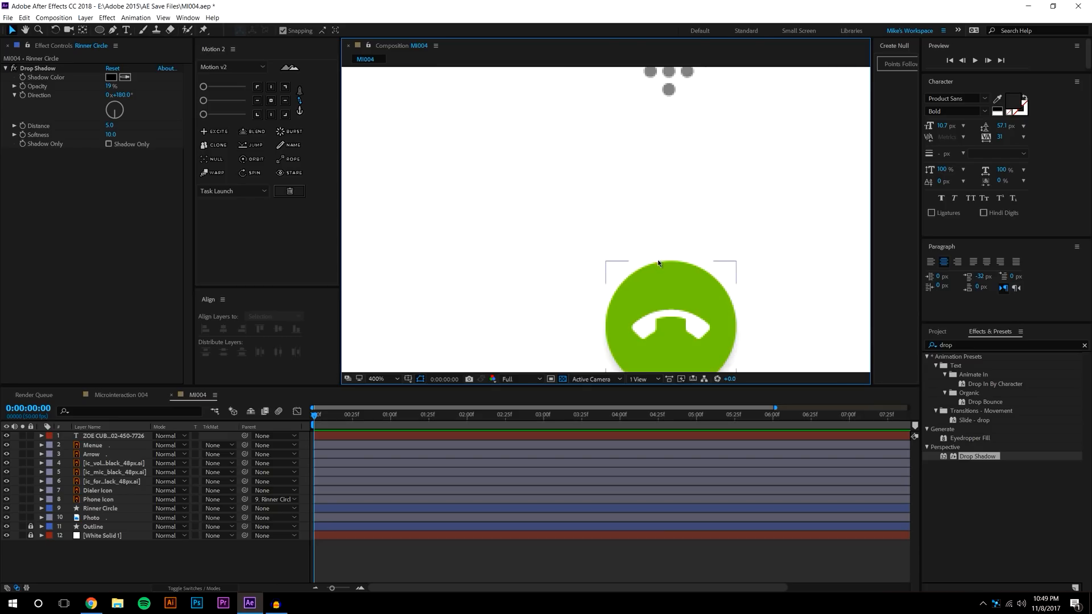
left_click_drag(657, 260, 575, 191)
key("comma")
Create a new null object, Null 6, and move it below Rinner Circle in the layer stack
left_click(85, 17)
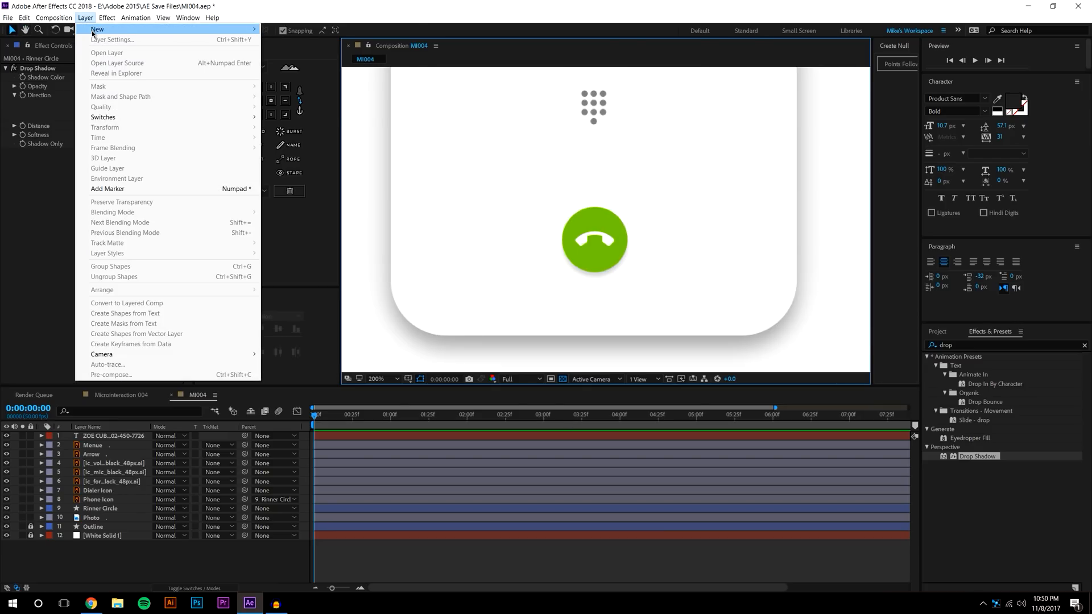
mouse_move(100, 25)
left_click(295, 70)
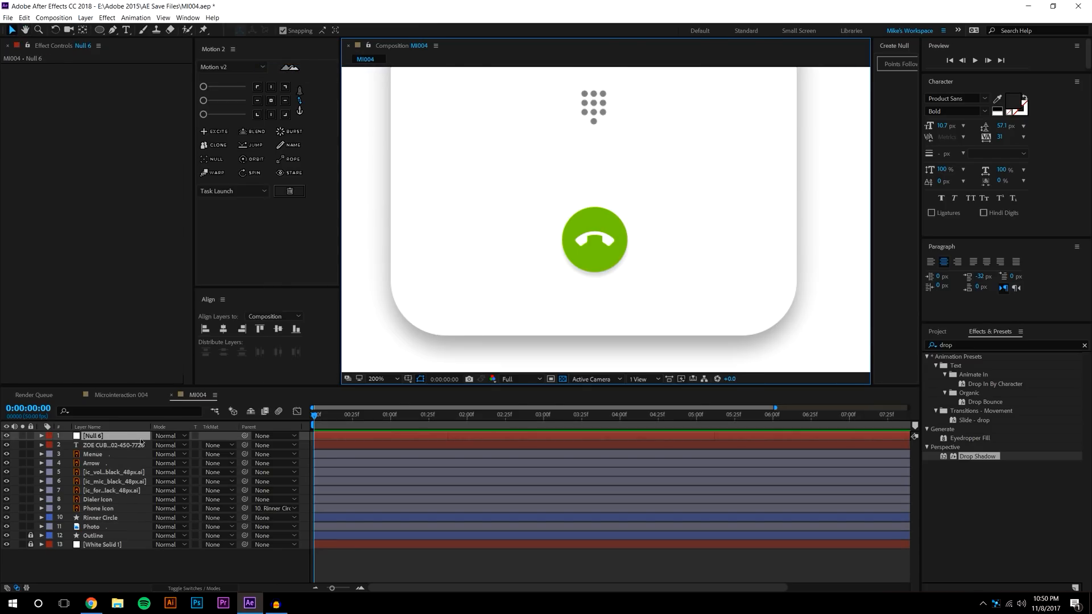
left_click_drag(94, 436, 93, 468)
left_click(104, 565)
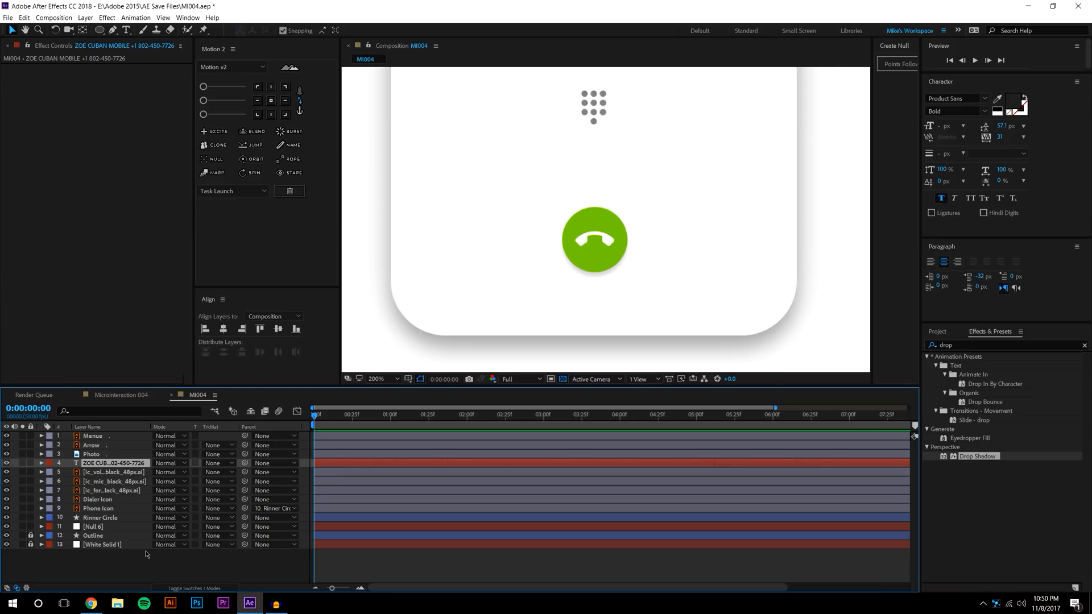
left_click(98, 564)
left_click(105, 526)
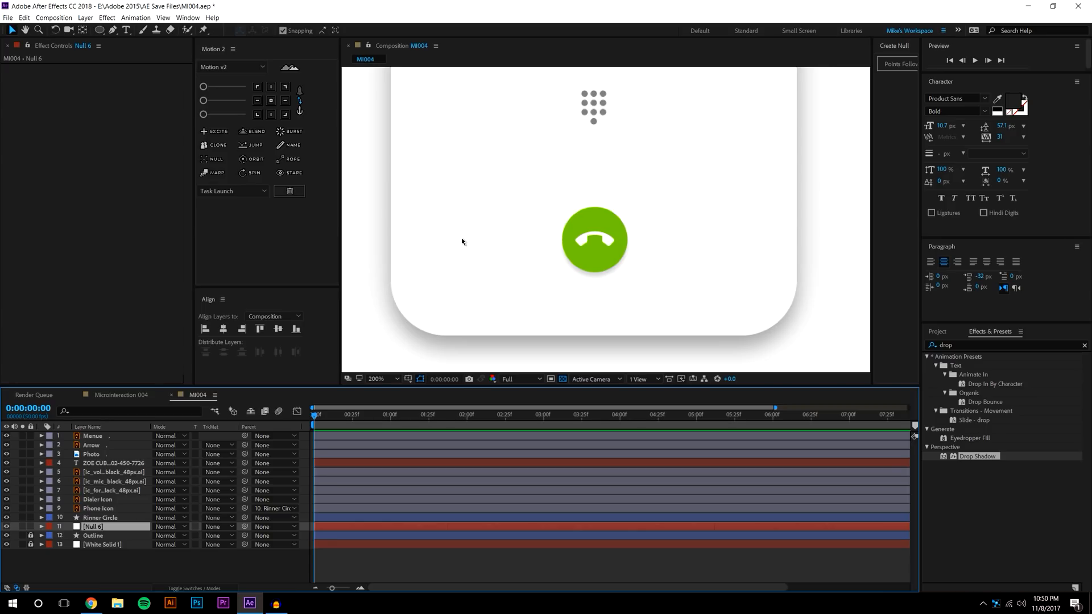
left_click(113, 519)
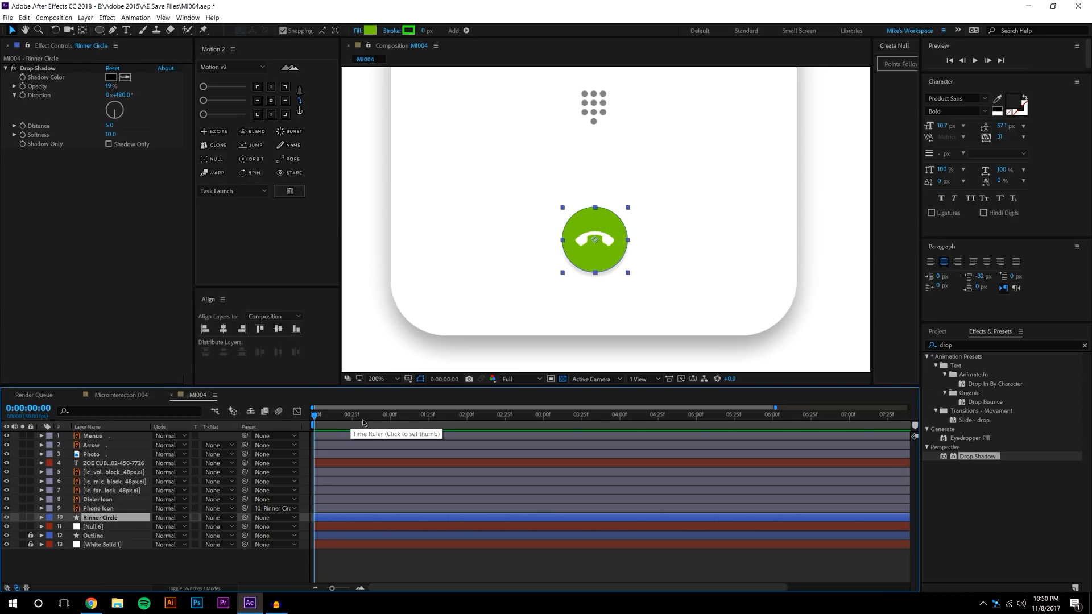
Add position and scale keyframes at 2 s, then raise the call button near 3 s
left_click(468, 422)
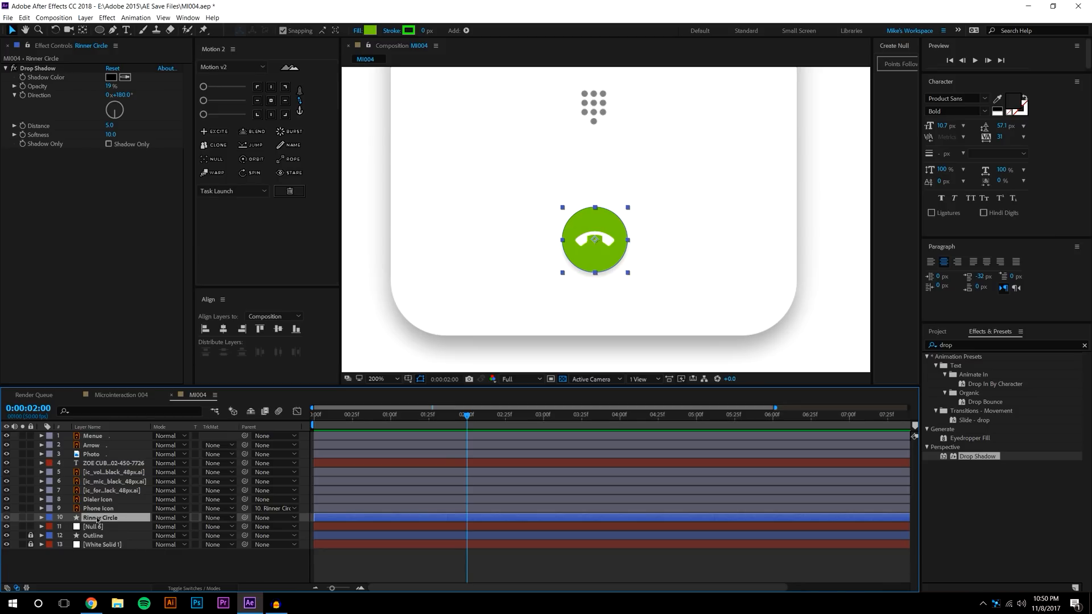
key("alt+shift+s")
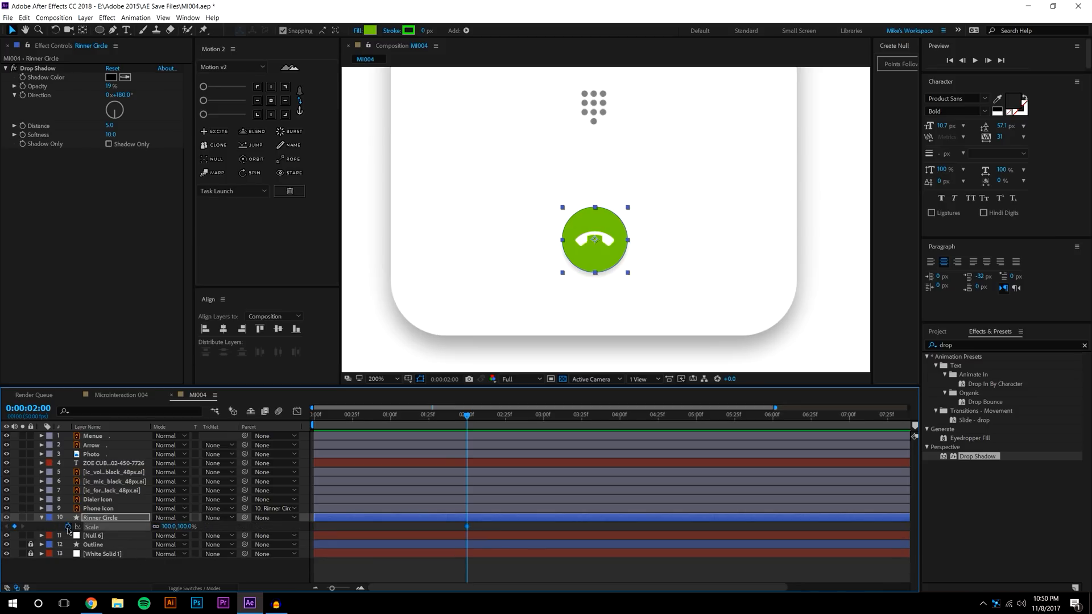
key("alt+shift+p")
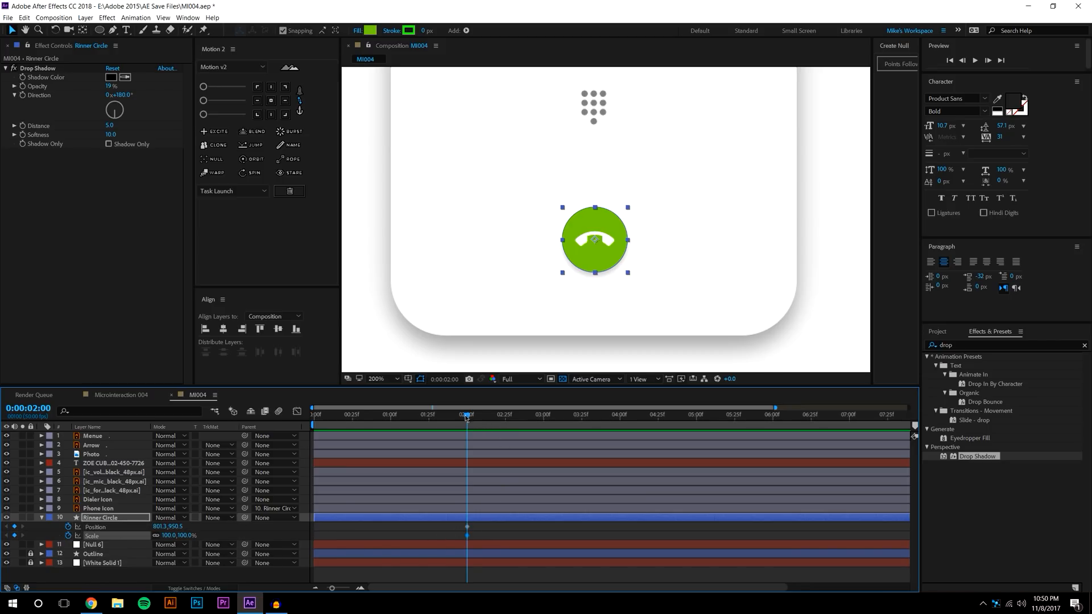
left_click_drag(468, 418, 544, 426)
left_click_drag(593, 240, 594, 204)
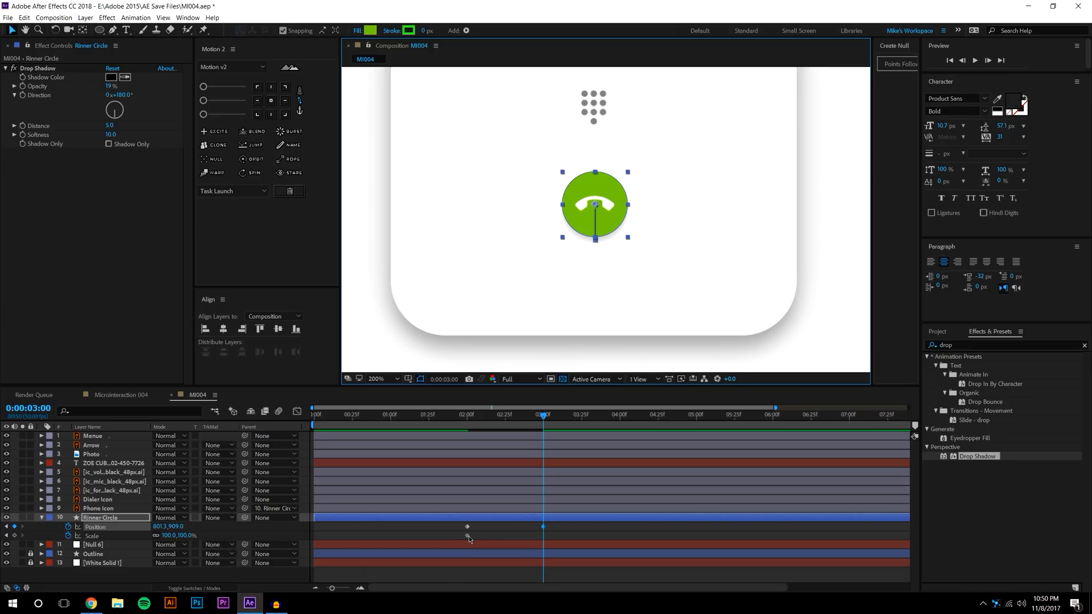
Move the scale key to 3 s at about 106%, and set a 97.7% starting scale at 2 s
left_click_drag(468, 536, 543, 552)
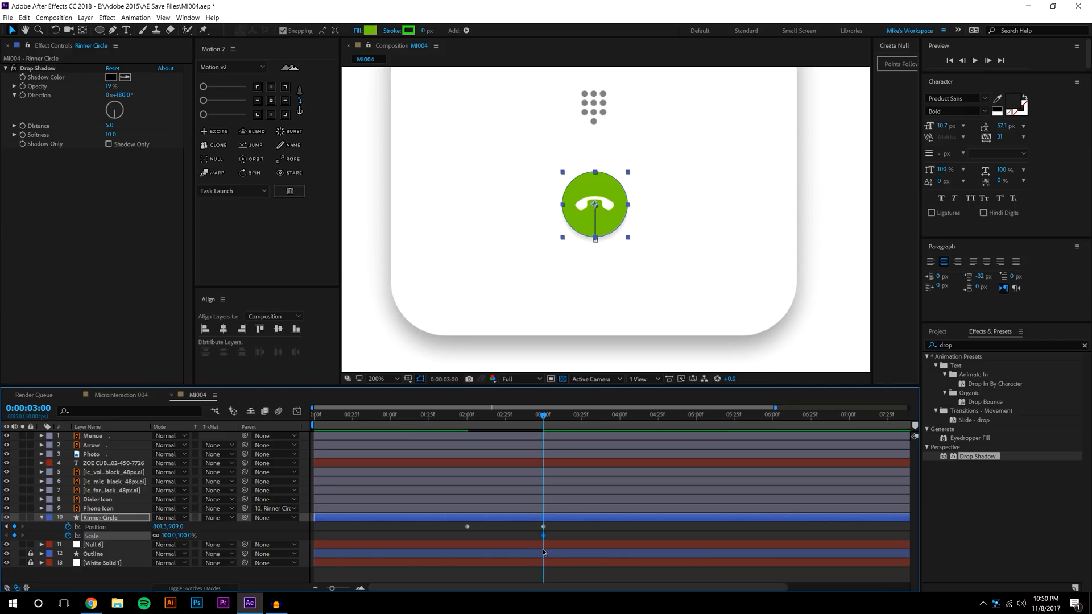
left_click_drag(181, 535, 213, 530)
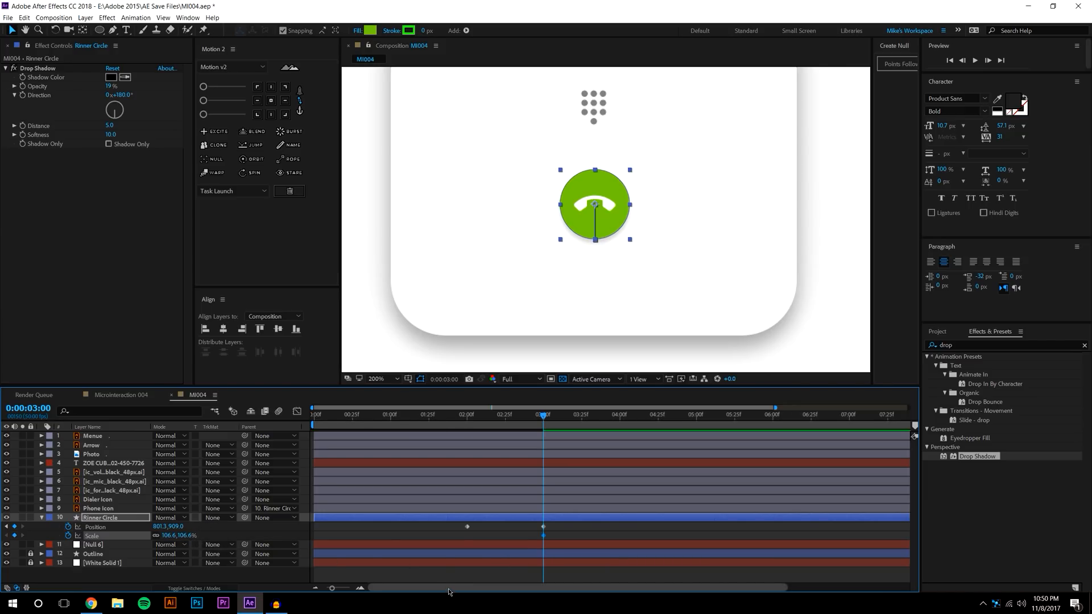
key("j")
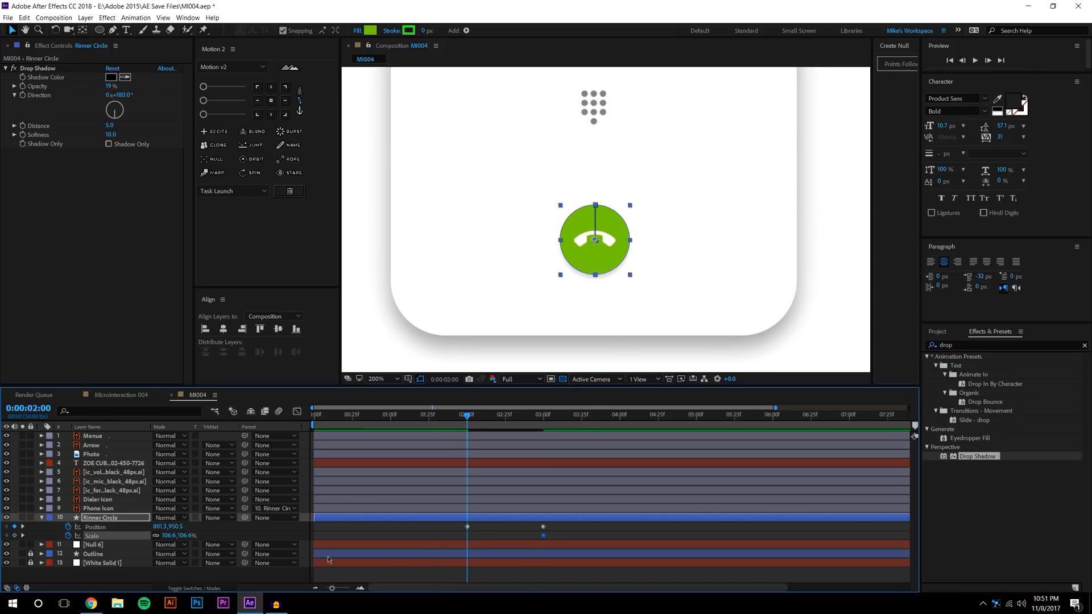
left_click_drag(183, 535, 162, 556)
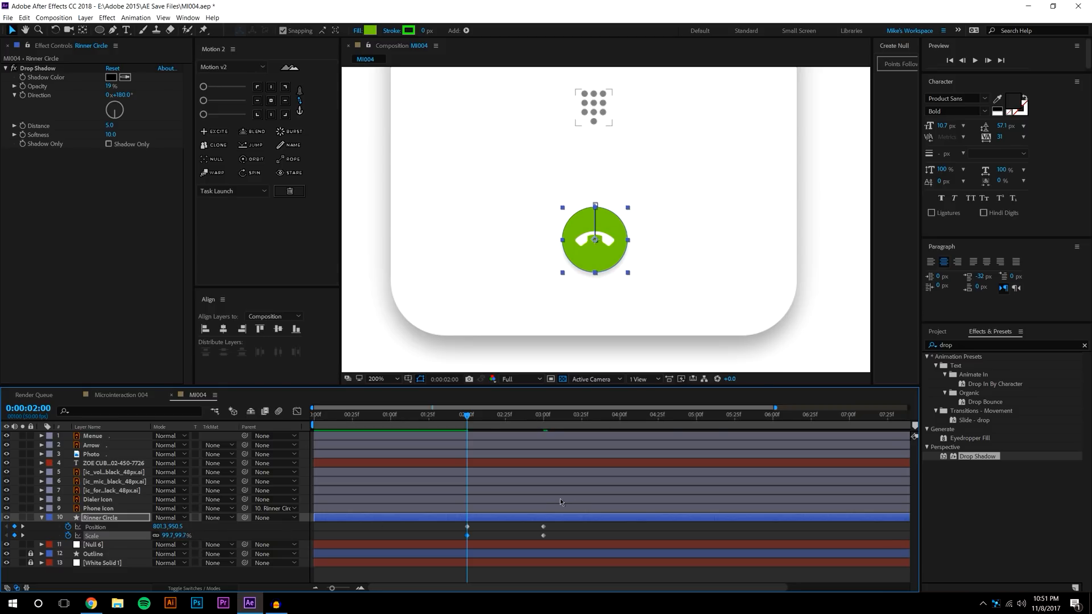
left_click(585, 534)
scroll(638, 233, "down", 2)
At 3 s, set the button's Position Y to 916.1 and its scale to 104%
left_click(975, 61)
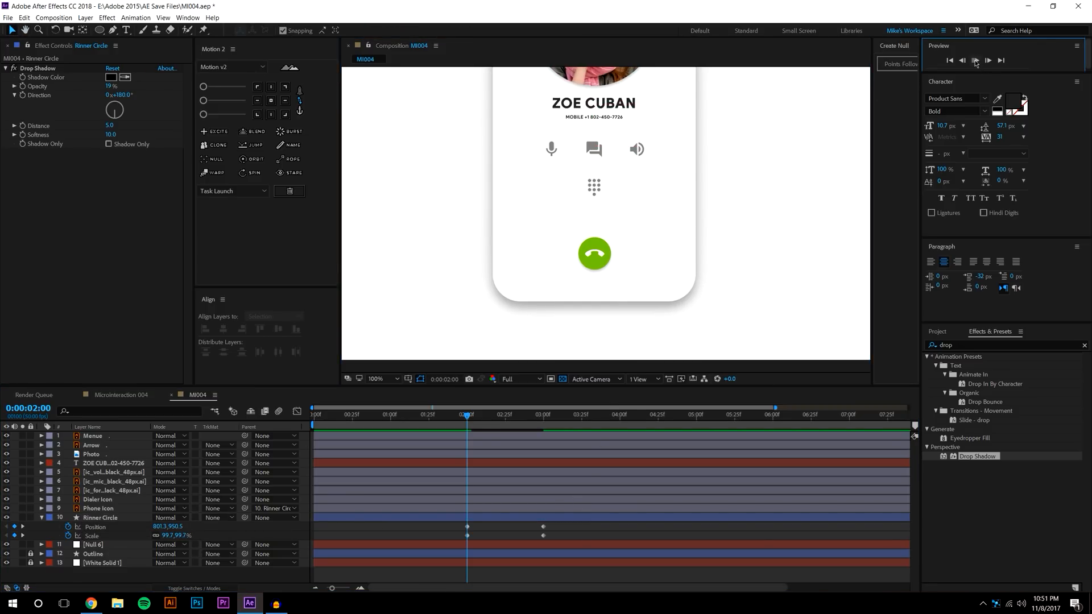
left_click(484, 417)
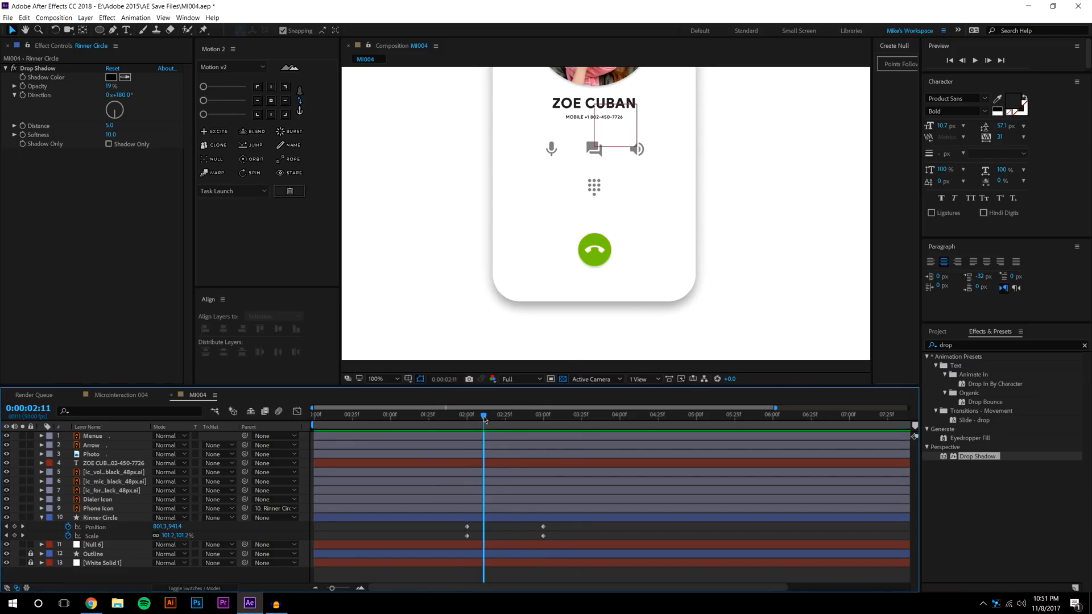
key("k")
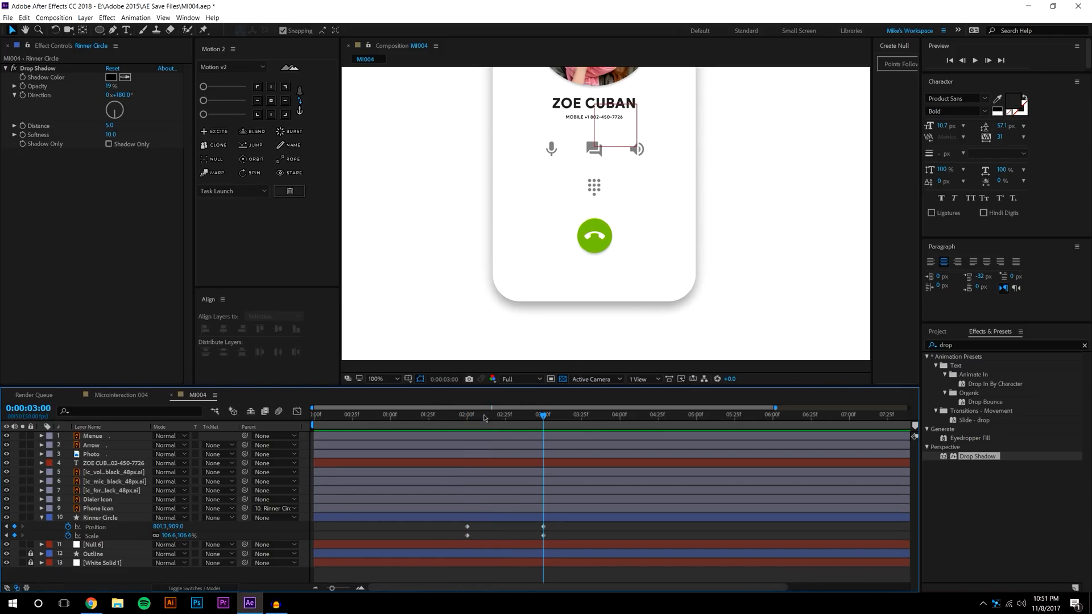
left_click_drag(175, 526, 202, 518)
left_click(188, 535)
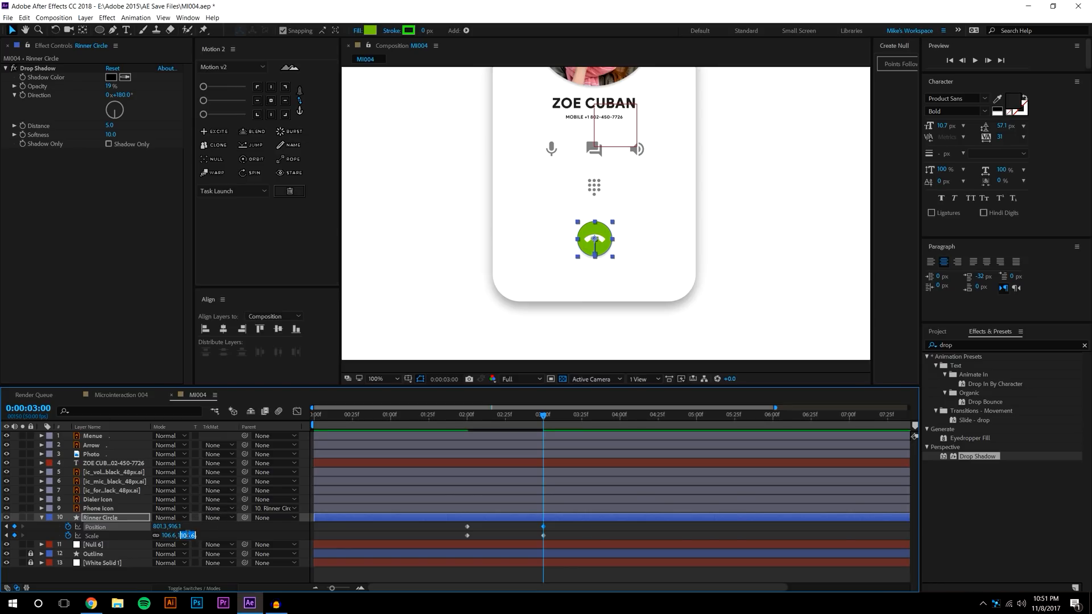
type("104")
key("Return")
Preview and scrub through the bounce from about 1:19 to check the motion
left_click(458, 415)
left_click(974, 60)
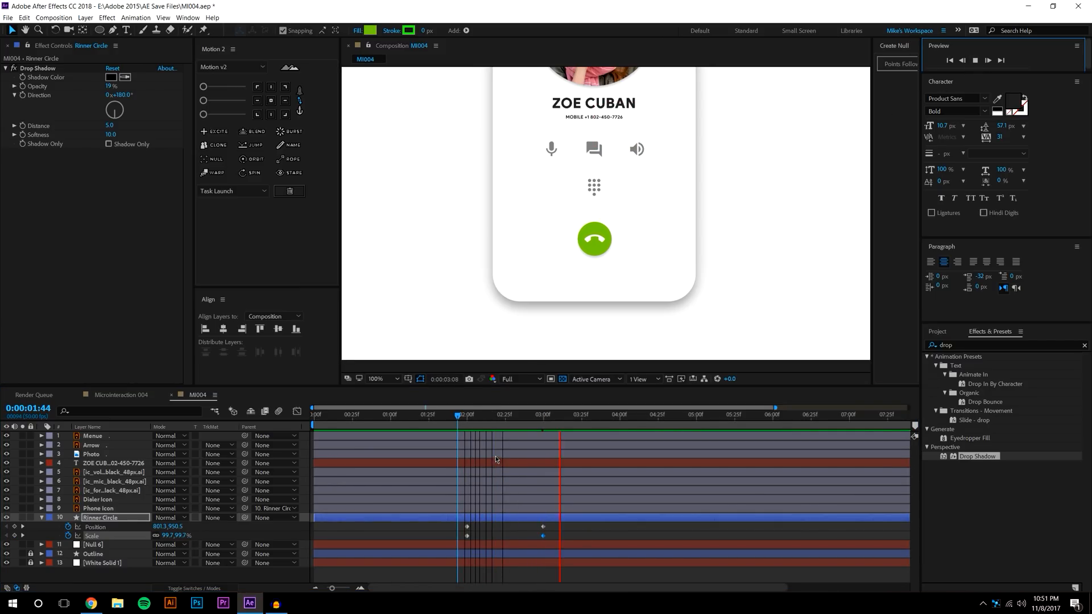
left_click(534, 420)
left_click(526, 418)
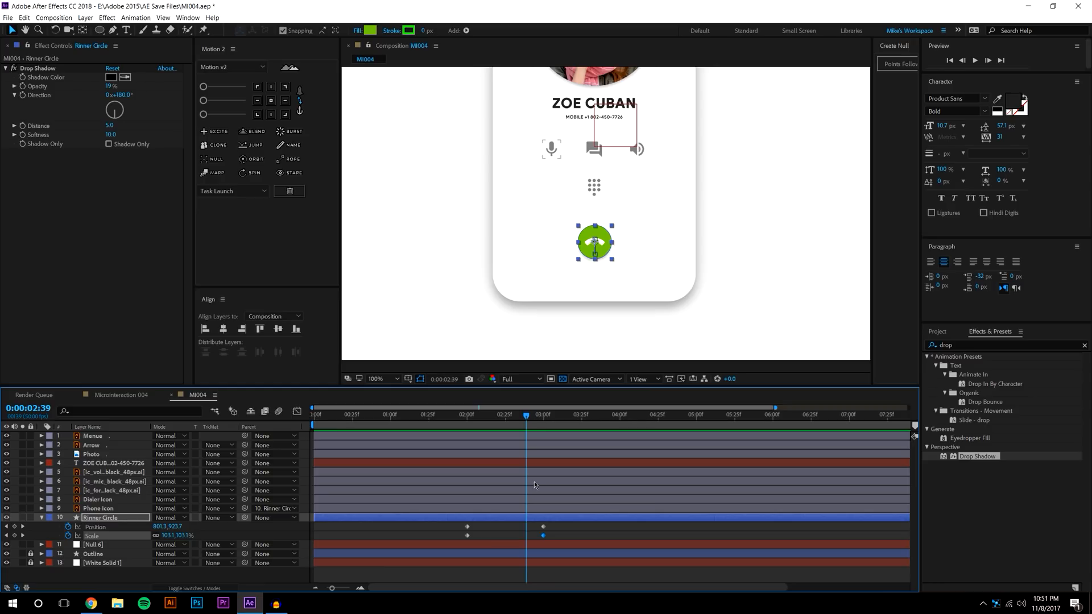
left_click(572, 537)
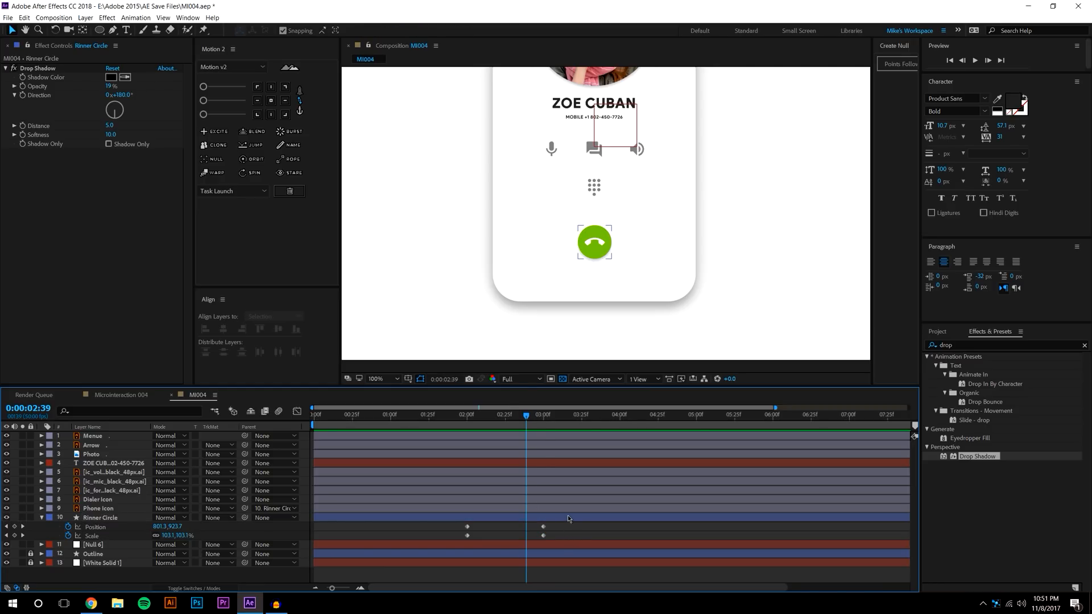
left_click(420, 428)
left_click_drag(419, 428, 581, 412)
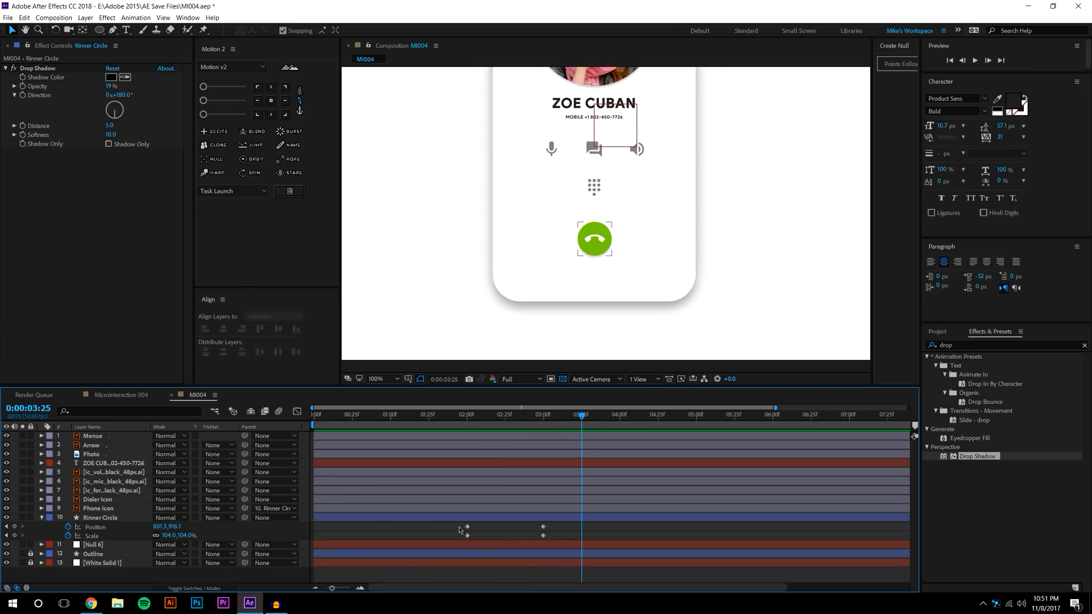
Copy the 2-second position and scale keys, paste them after the peak, and shift them later
left_click_drag(459, 527, 472, 537)
key("ctrl+c")
key("ctrl+v")
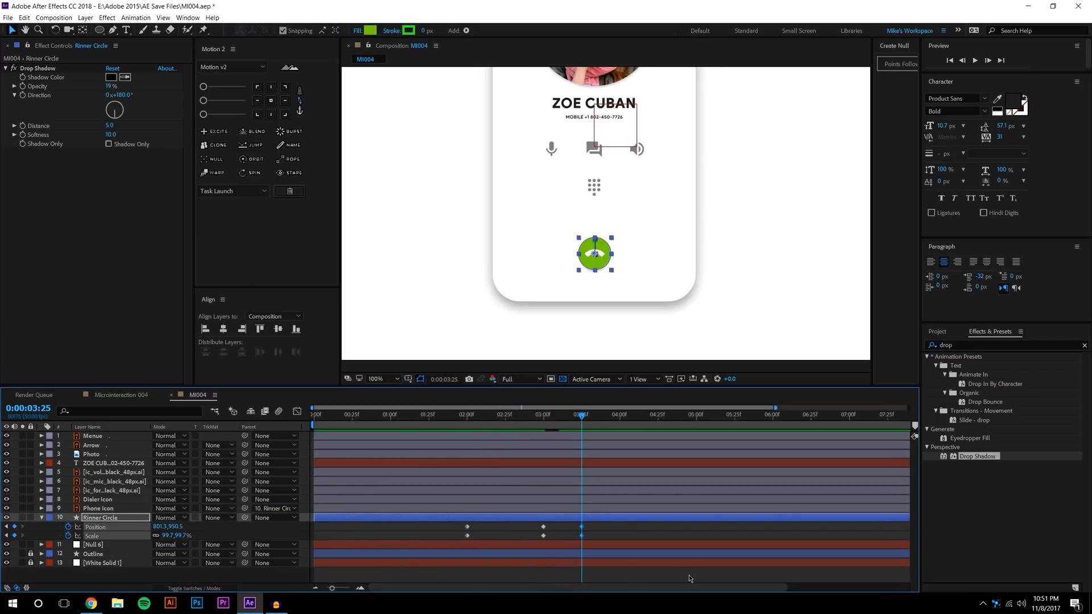
left_click(628, 532)
left_click(459, 414)
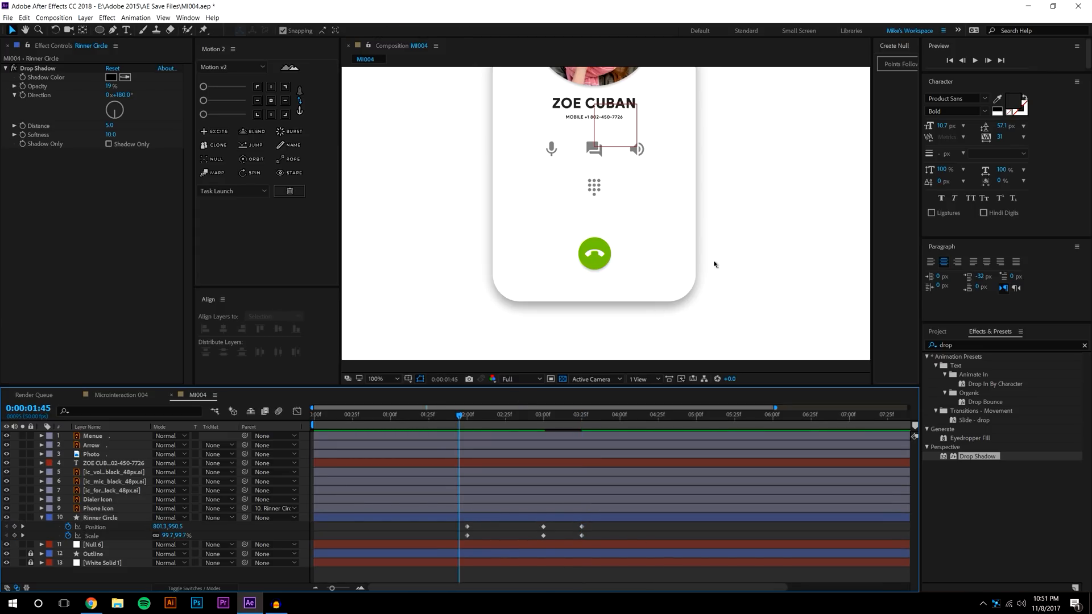
key("space")
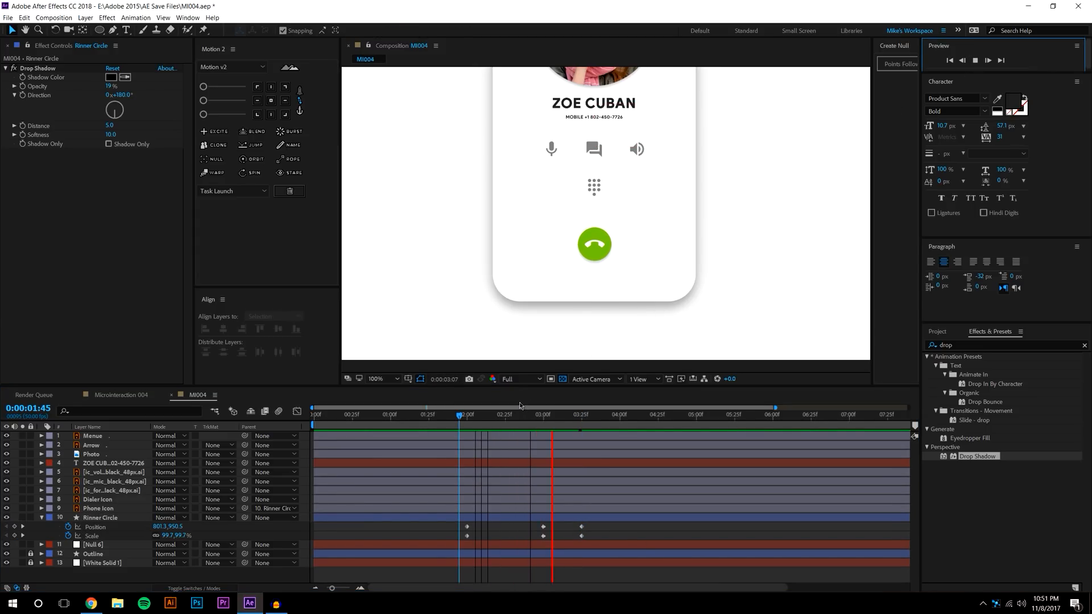
left_click(570, 414)
left_click(592, 526)
left_click_drag(579, 537, 620, 530)
Slide the return keyframes to about 3:34 and preview the button settling back
left_click(619, 420)
key("F2")
left_click(544, 421)
key("space")
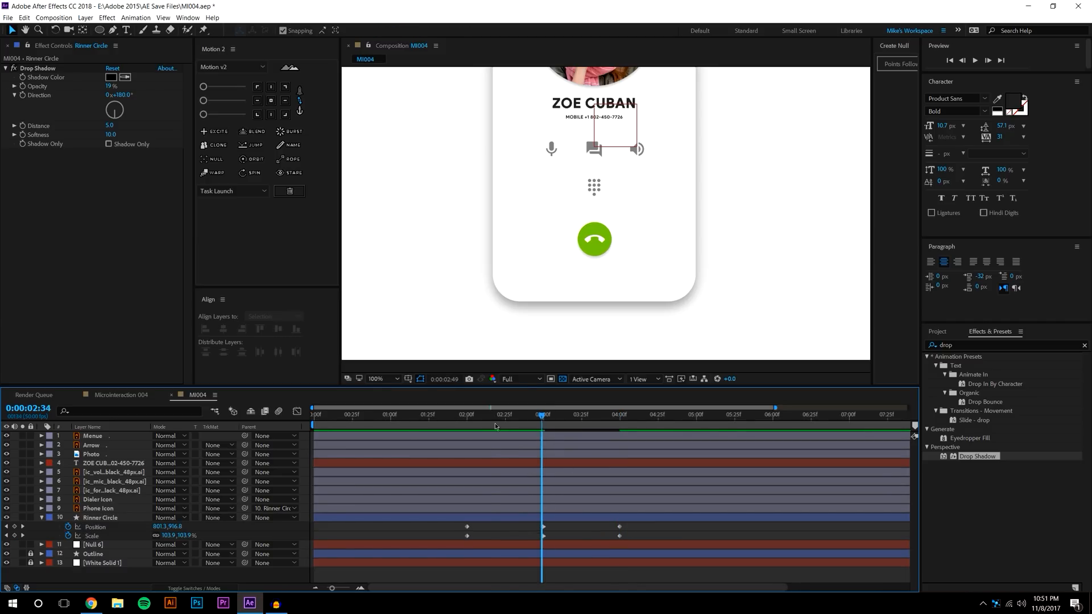
key("space")
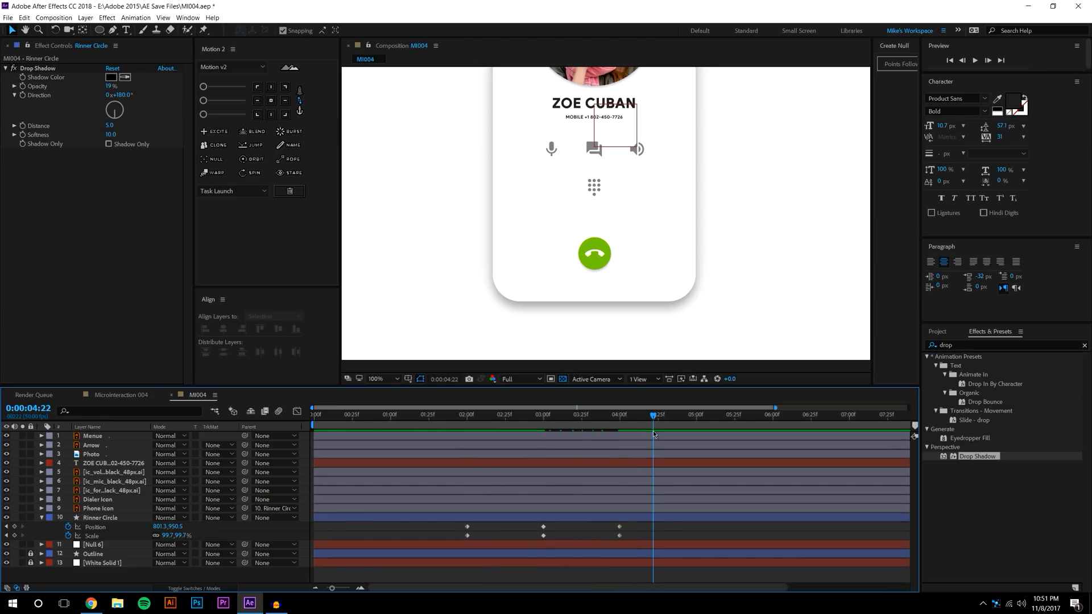
left_click_drag(601, 419, 595, 422)
left_click_drag(625, 523, 594, 534)
key("F2")
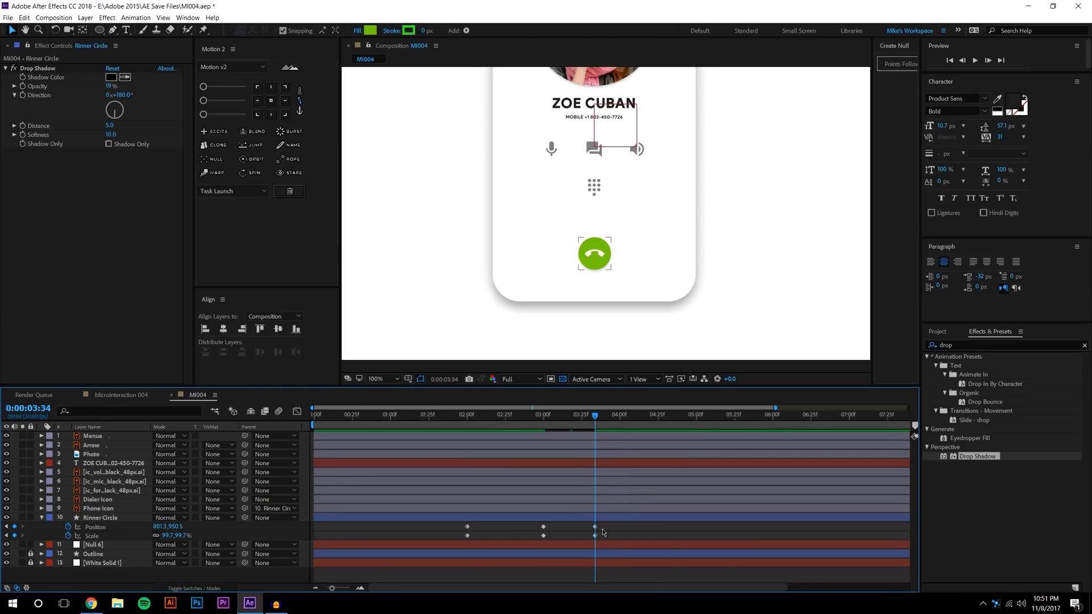
left_click(483, 414)
Search effects for 'slider' and add two Slider Controls to Null 6
key("j")
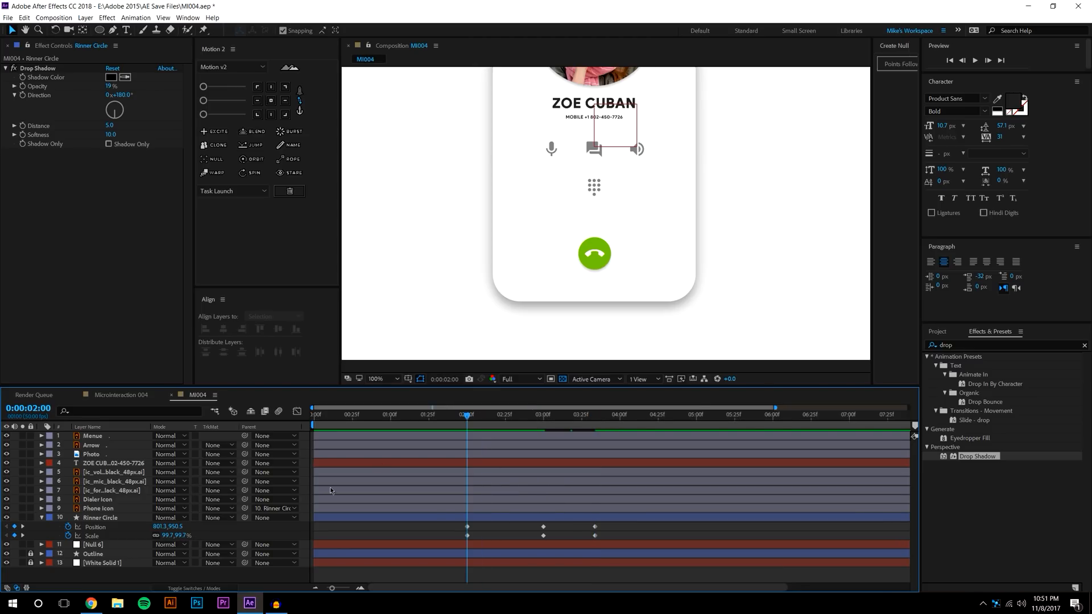
left_click(109, 547)
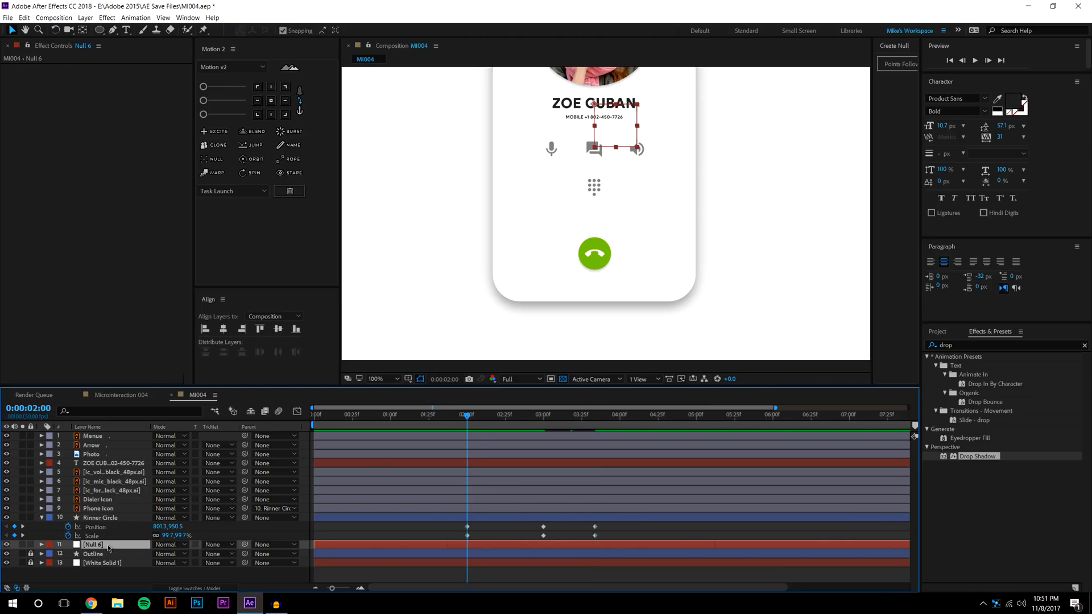
left_click(951, 345)
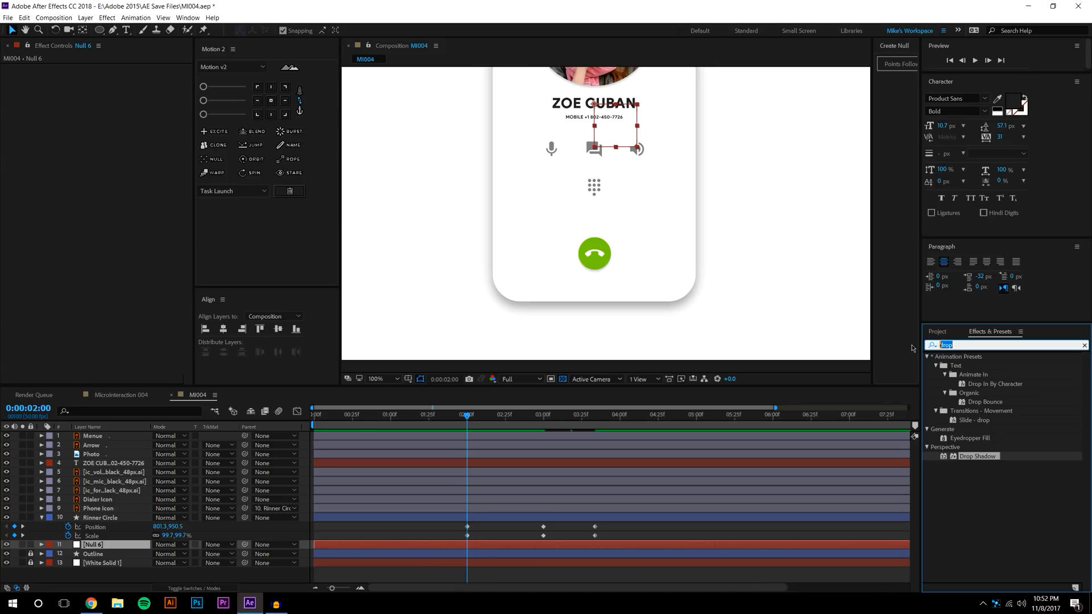
type("slider")
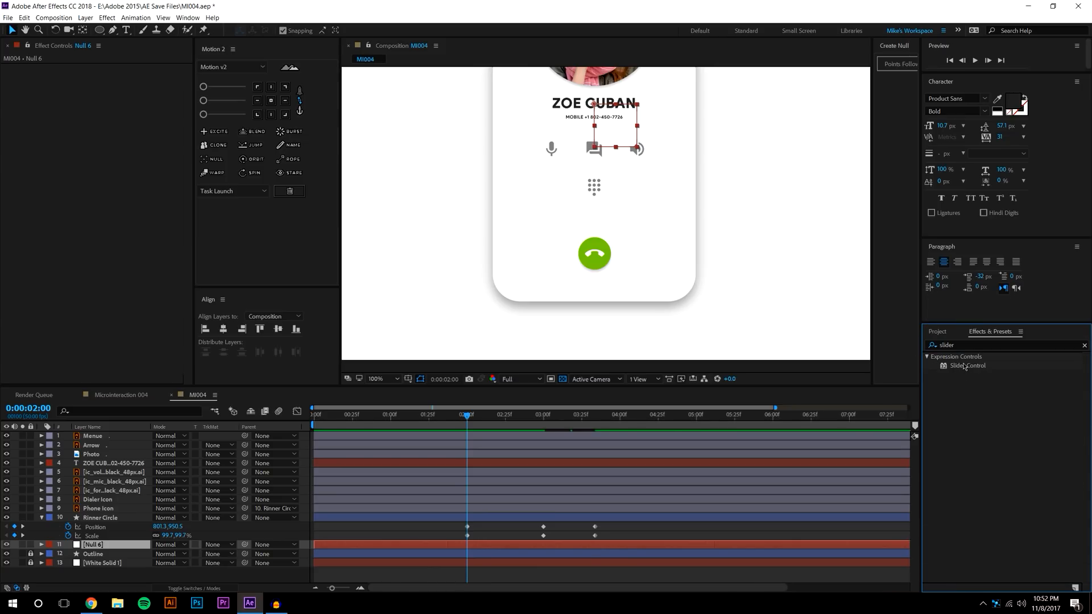
left_click_drag(967, 365, 216, 546)
left_click_drag(967, 366, 124, 541)
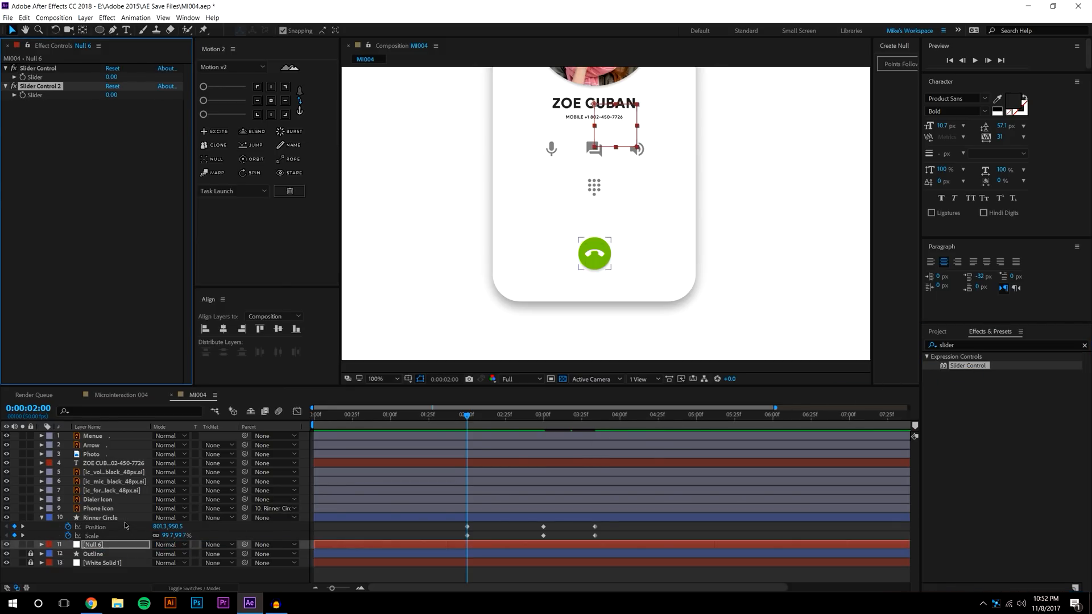
Parent Rinner Circle to Null 6, then show only Null 6's Position property
left_click(99, 518)
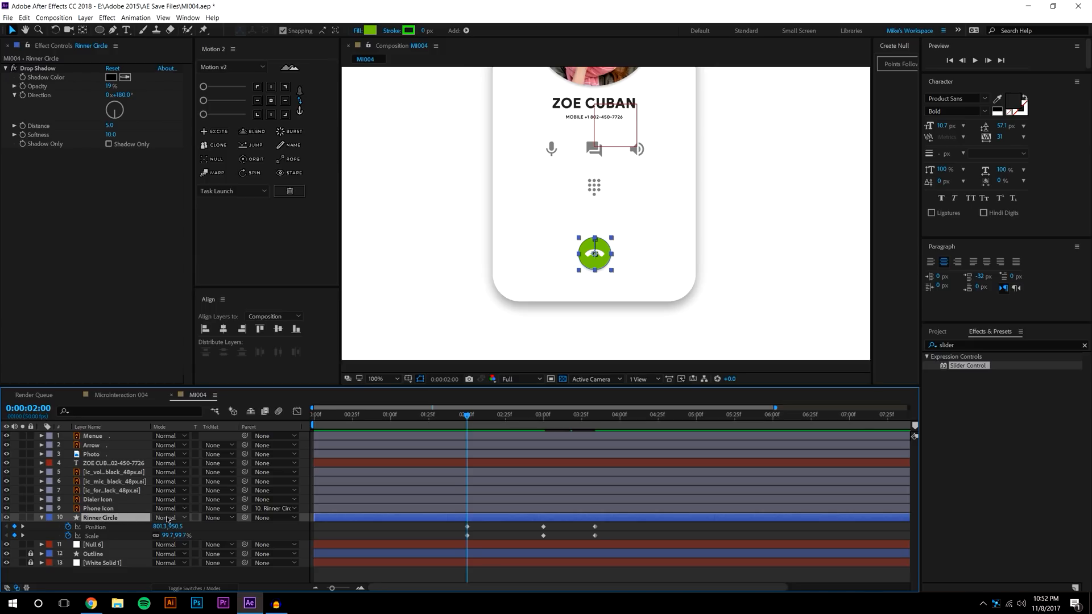
left_click_drag(245, 518, 102, 545)
left_click(110, 583)
left_click(98, 545)
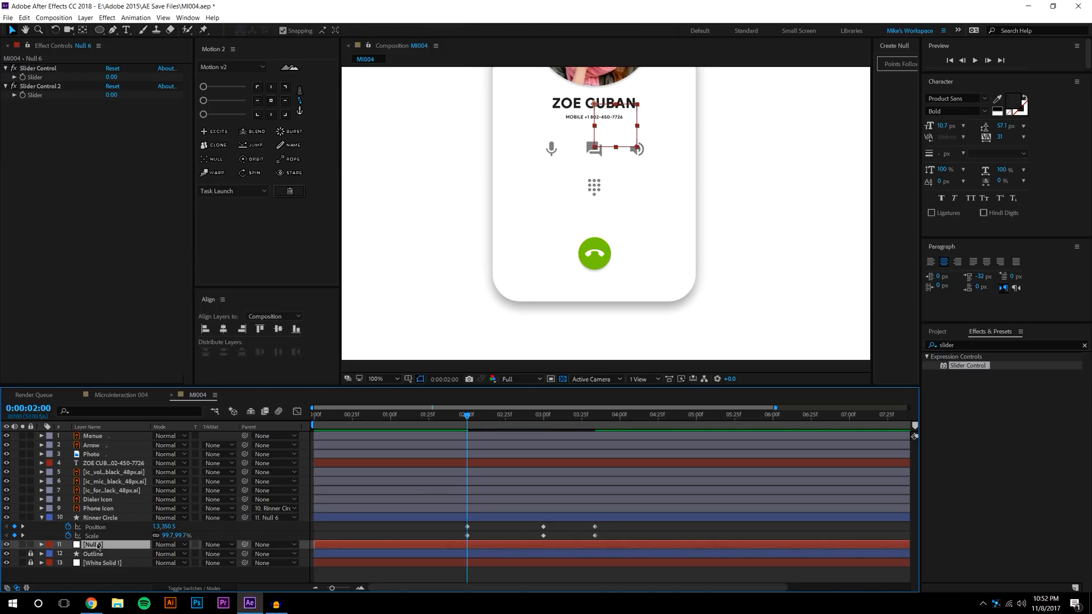
key("p")
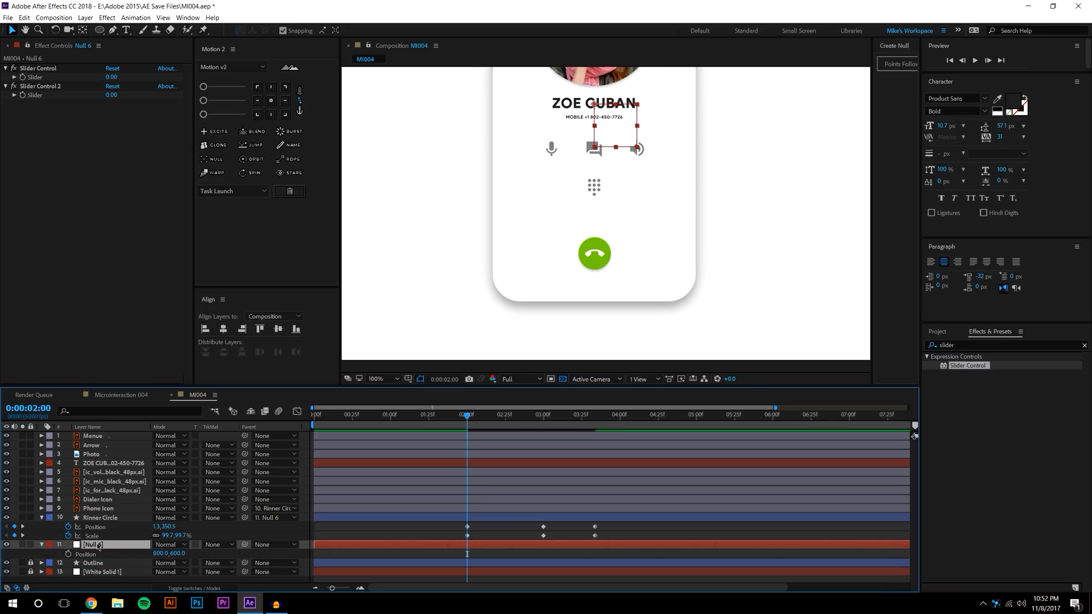
Give Null 6's Position a wiggle expression driven by Slider Control and Slider Control 2
left_click(67, 554, "alt")
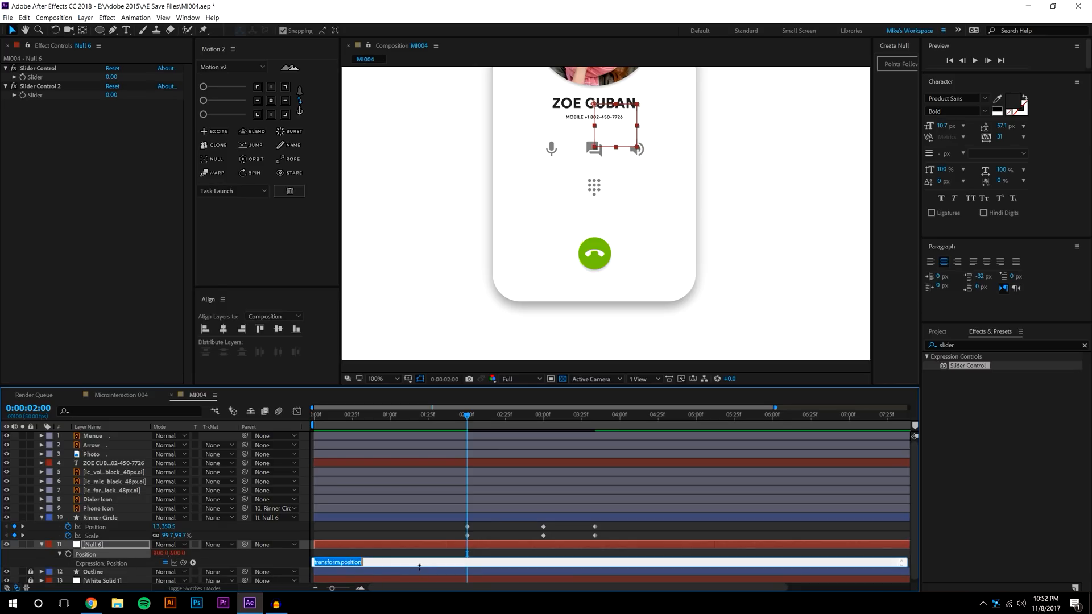
type("wiggle(")
left_click_drag(184, 562, 34, 78)
type(",")
left_click_drag(183, 562, 36, 95)
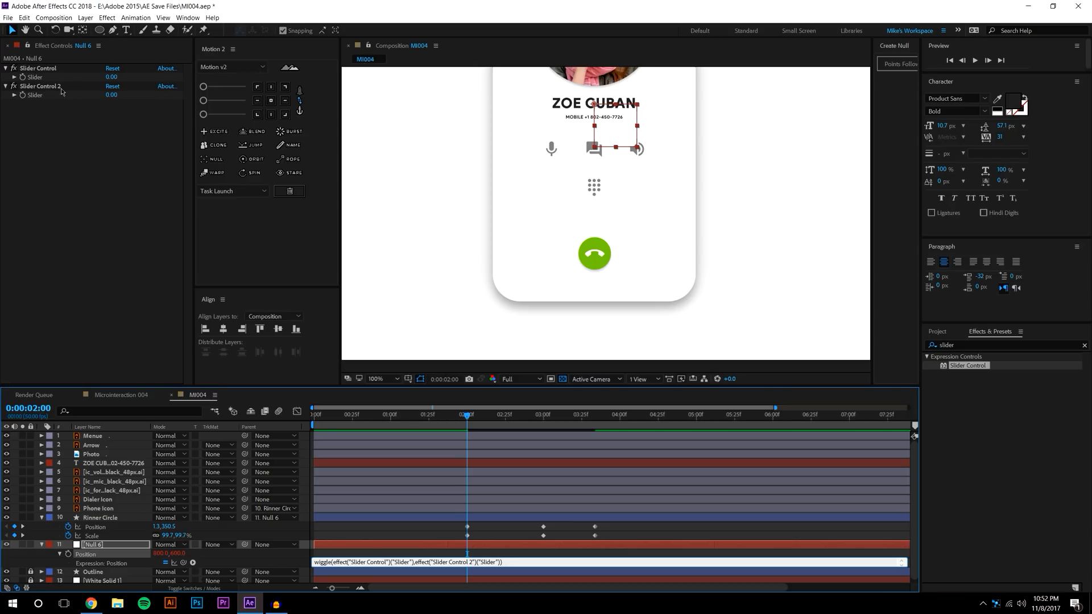
left_click(491, 555)
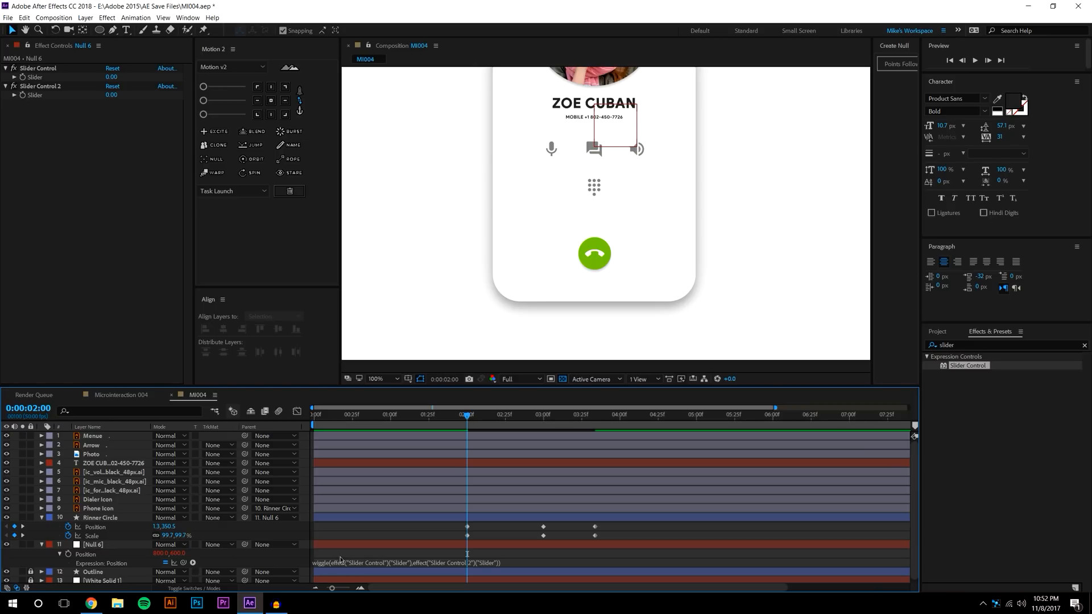
Reveal Null 6's two Slider Control effects in an enlarged timeline
left_click(26, 69)
left_click(26, 87)
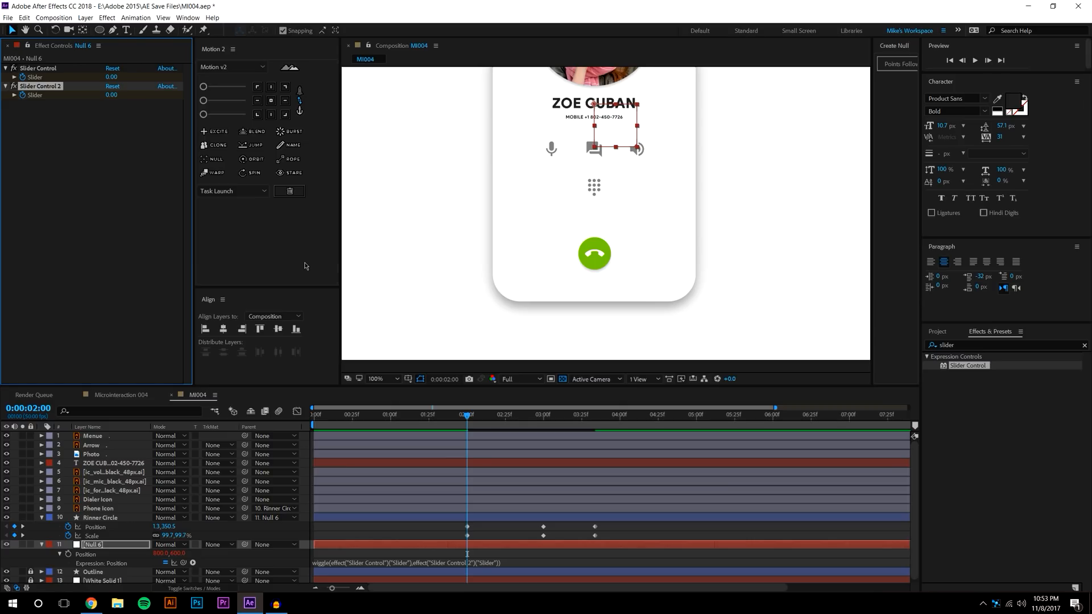
key("u")
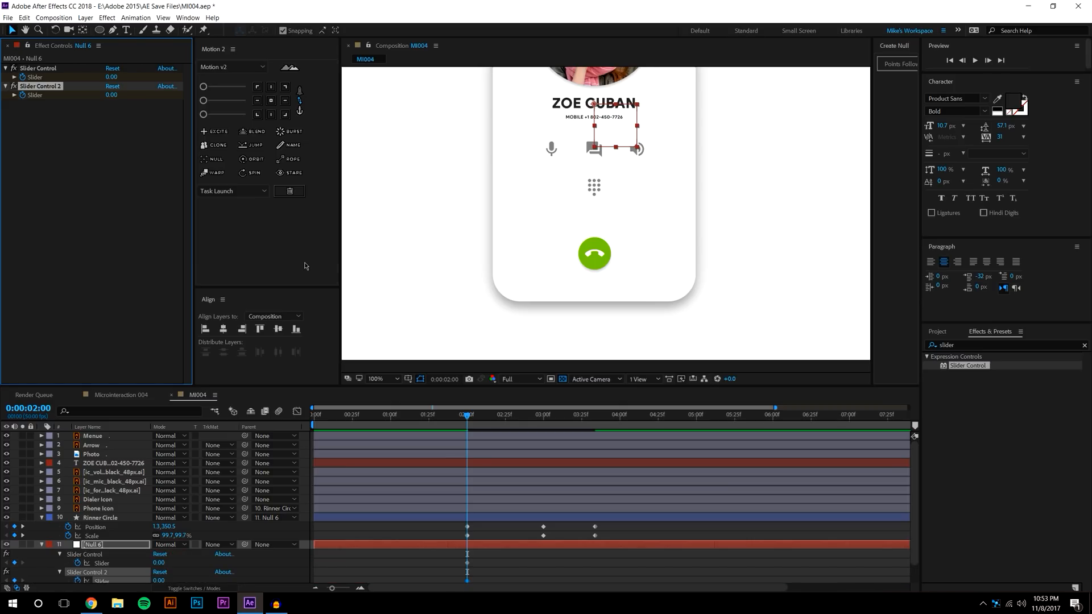
left_click_drag(407, 386, 399, 346)
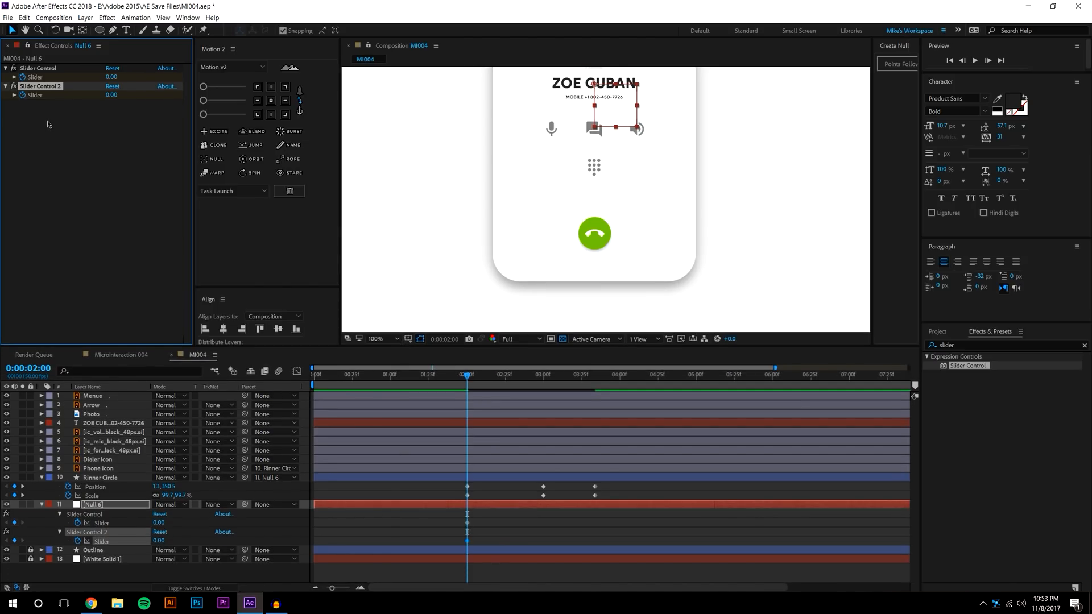
Set Slider Control to 50 and Slider Control 2 to 2
left_click(111, 77)
type("50")
key("Tab")
type("2")
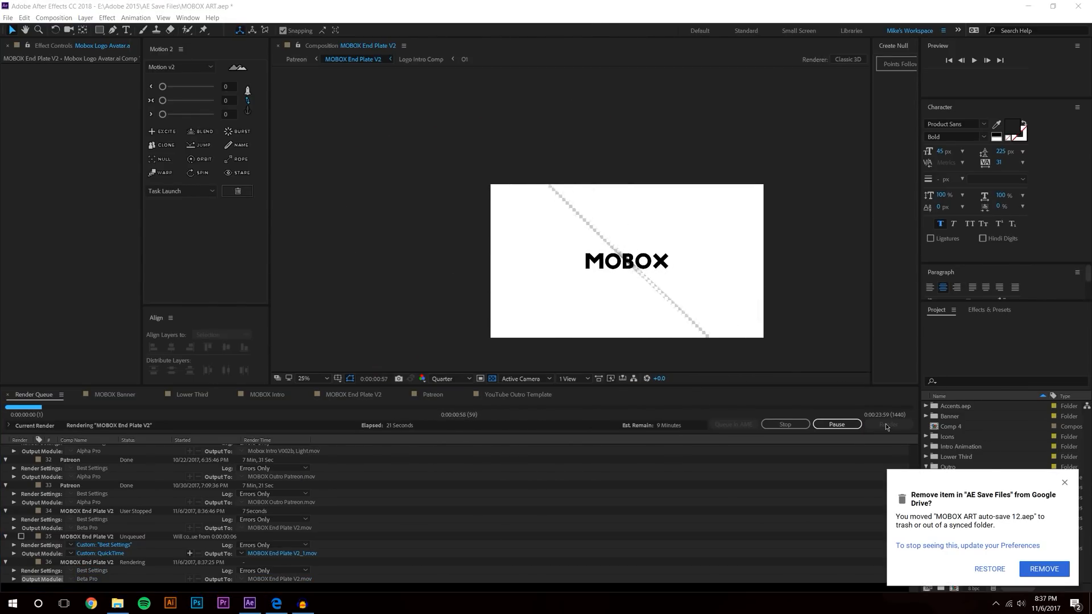
Dismiss the Google Drive removal prompt and drag the two Slider keyframes to 03:00
left_click(1053, 568)
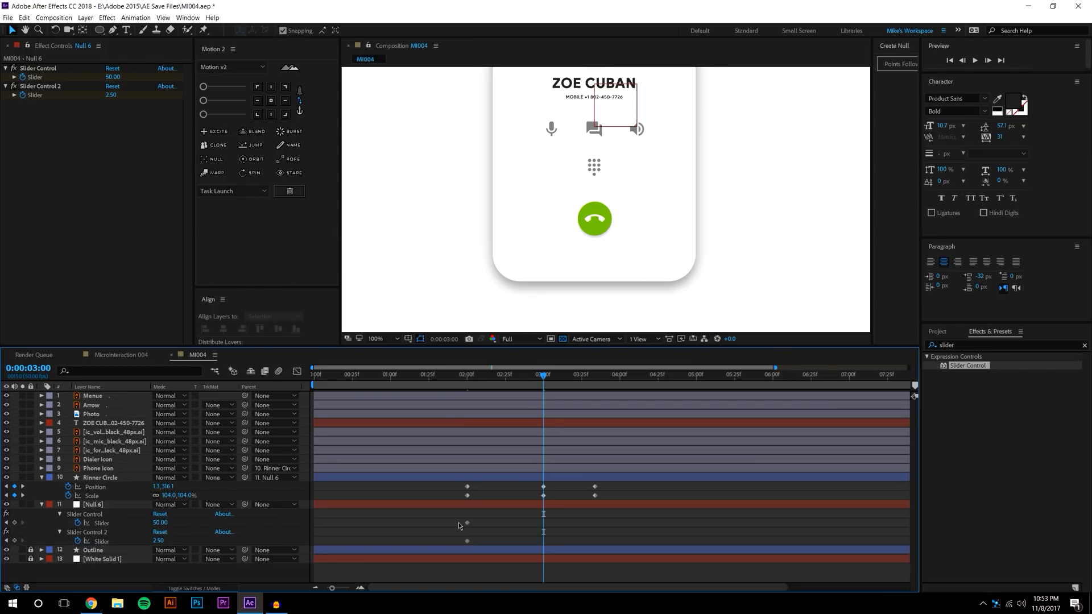
left_click_drag(458, 523, 543, 539)
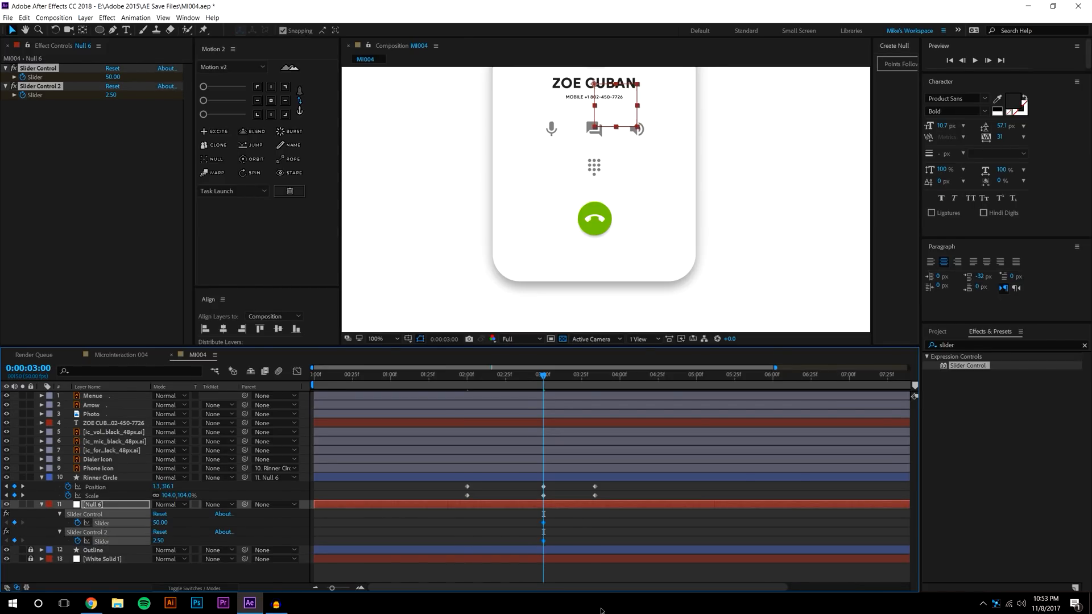
Keep Slider Control 2 at 2.50 and set it to 0 at 02:00
key("j")
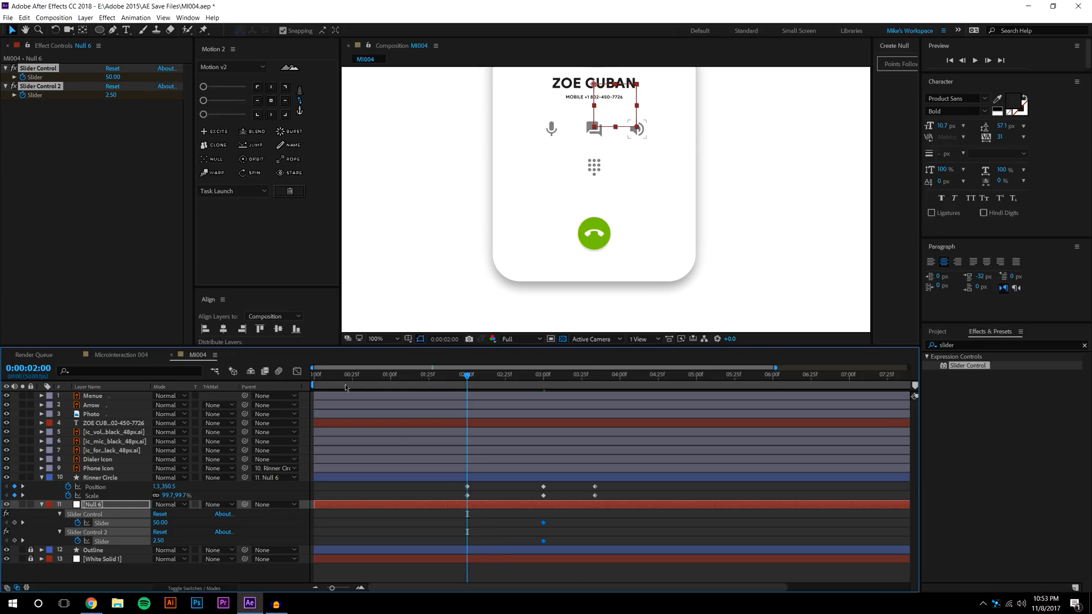
left_click(112, 95)
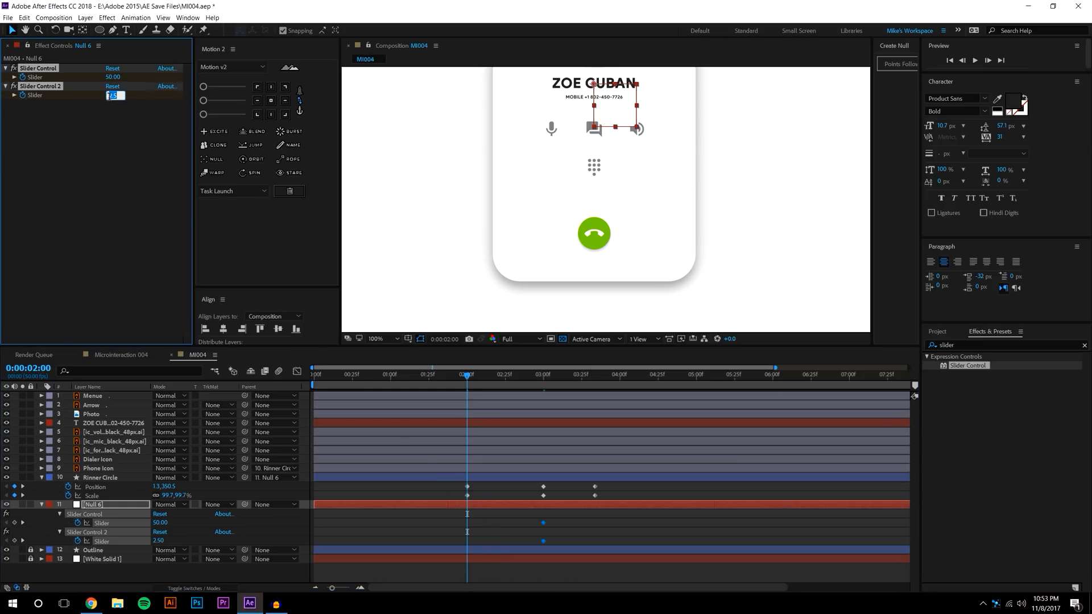
key("Return")
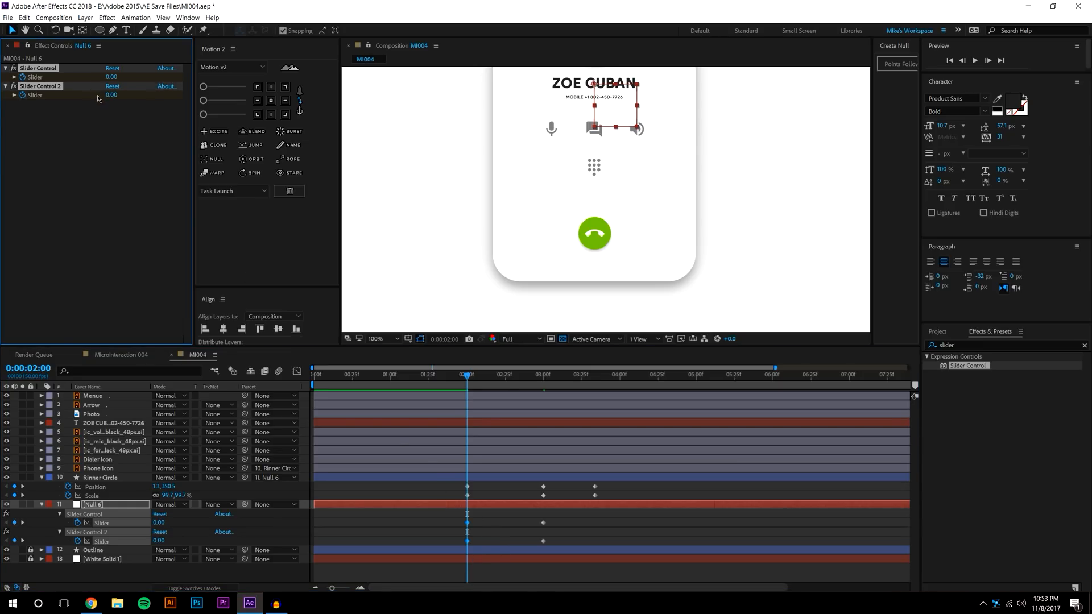
left_click(501, 547)
left_click(112, 95)
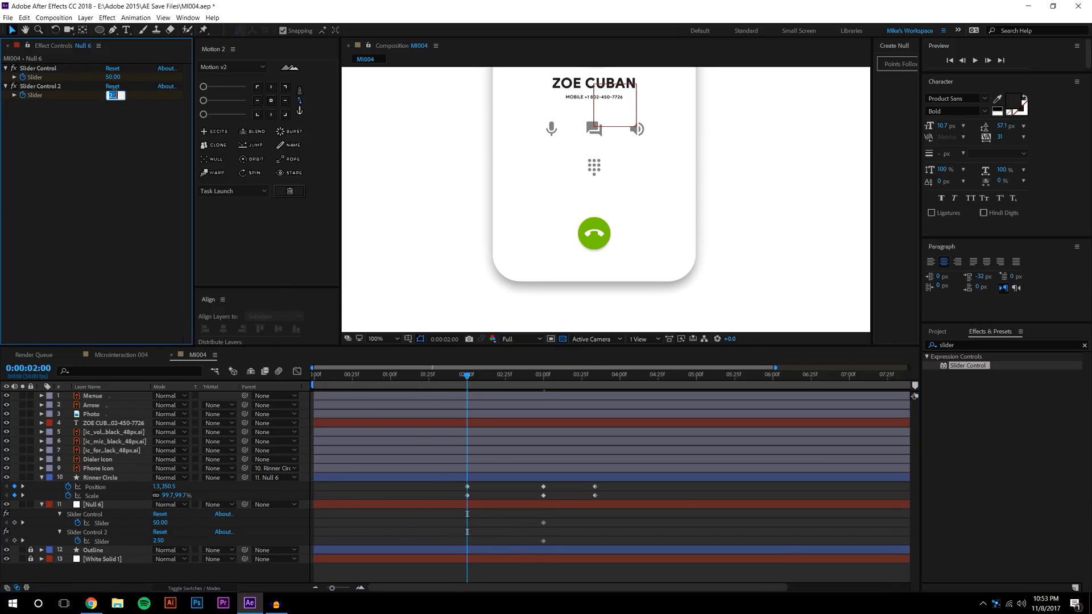
type("0")
key("Return")
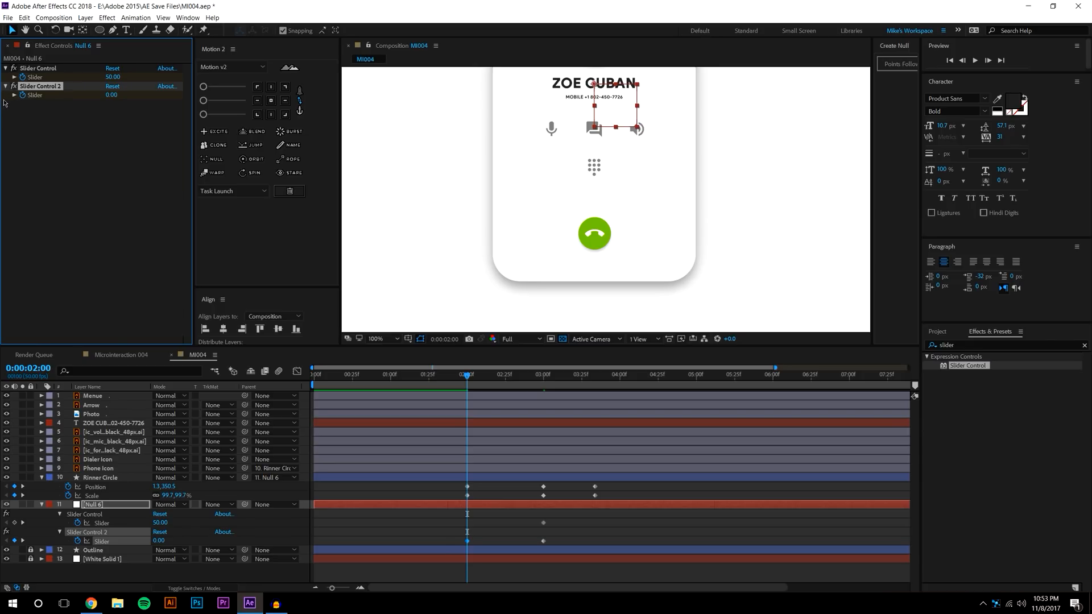
Set Slider Control 2 back to 0 at 03:34
key("k")
key("k")
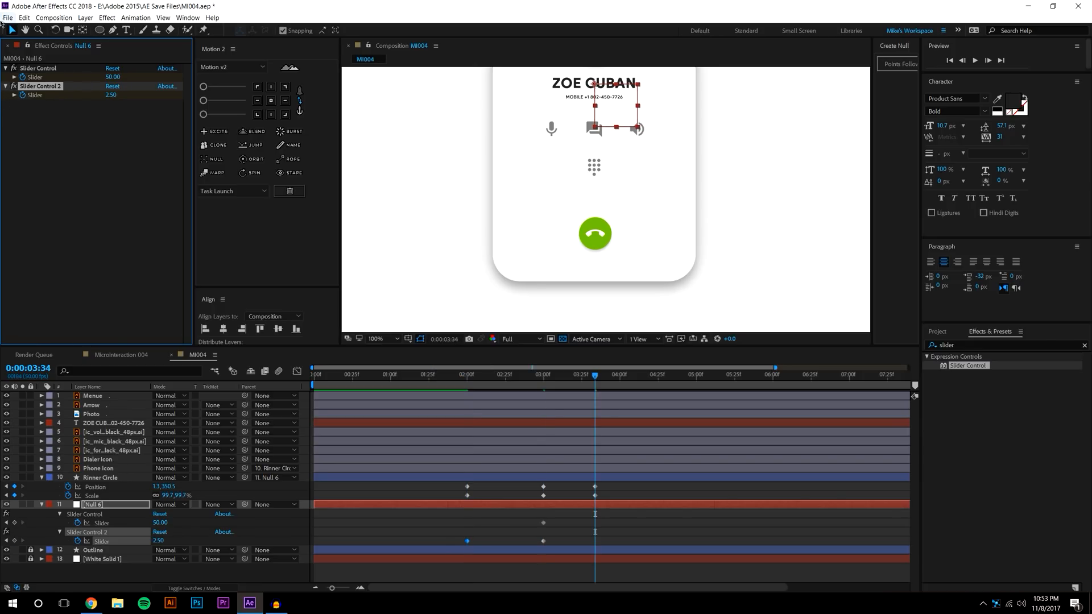
left_click(111, 95)
type("0")
key("Return")
left_click(631, 519)
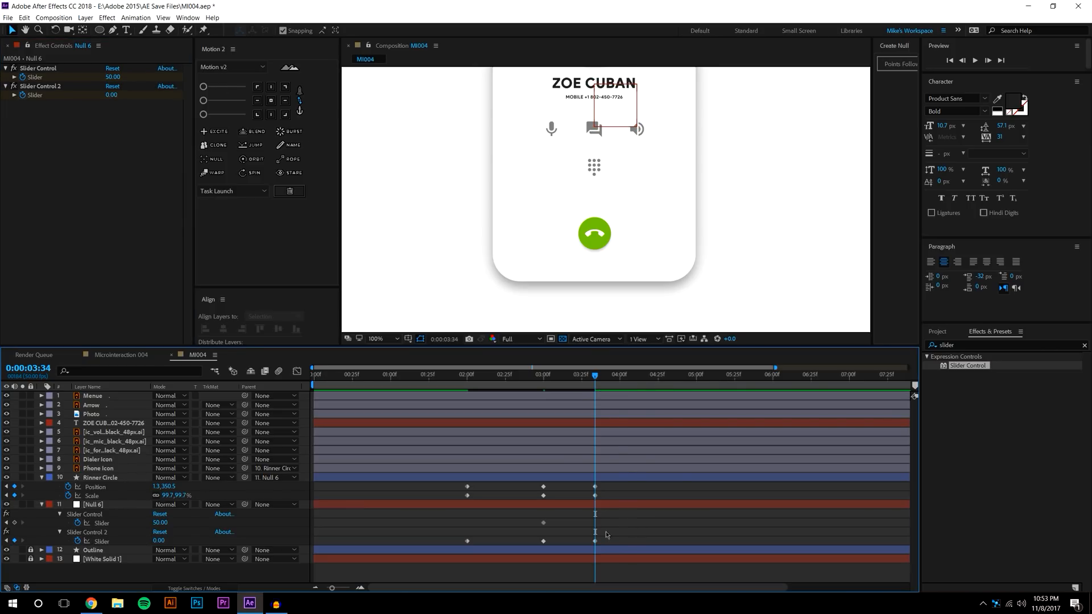
Preview the call button's wiggle and select Rinner Circle's Position and Scale keyframes
mouse_move(468, 374)
left_mouse_down()
mouse_move(568, 370)
mouse_move(470, 374)
left_mouse_up()
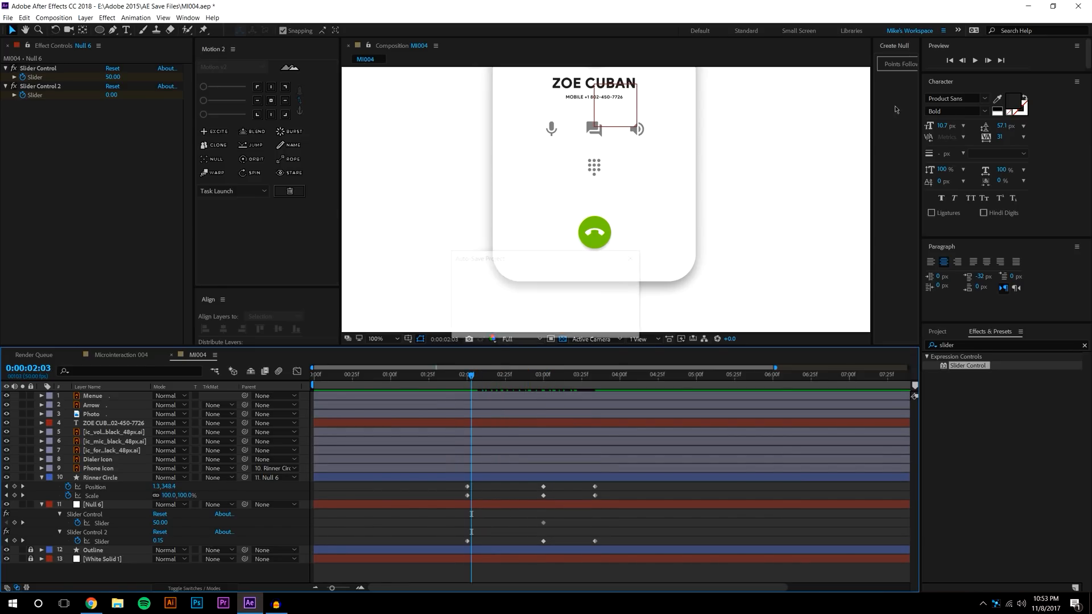
left_click(976, 60)
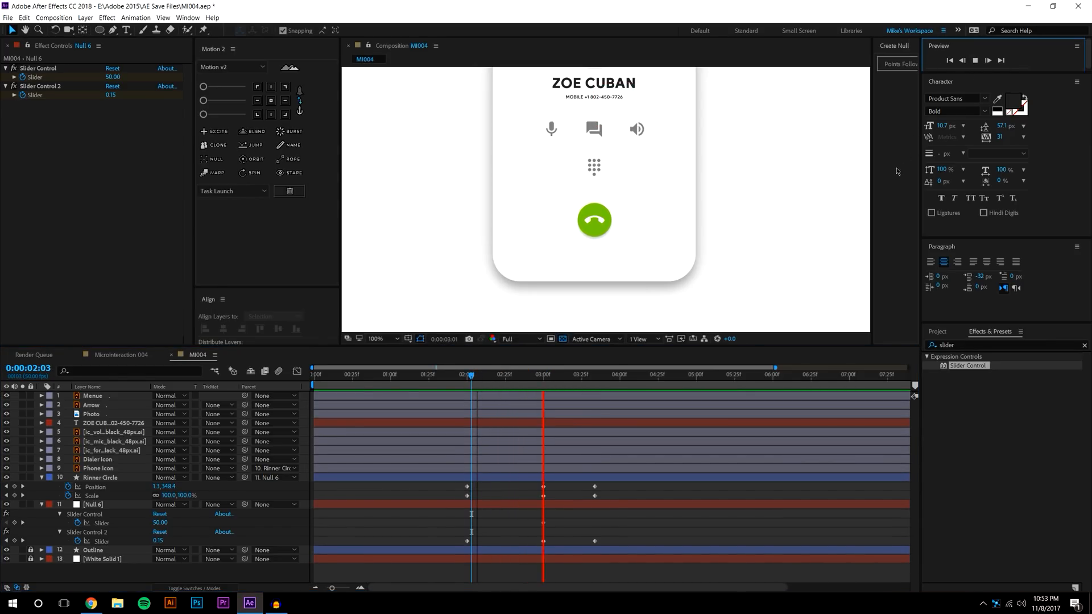
left_click(491, 463)
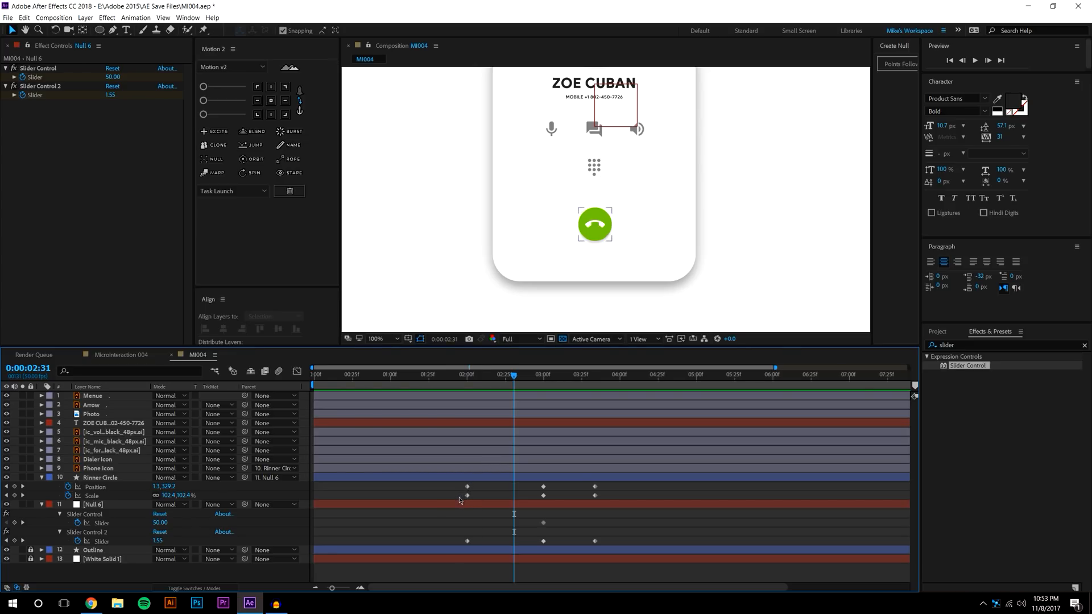
left_click_drag(455, 488, 617, 510)
left_click(297, 372)
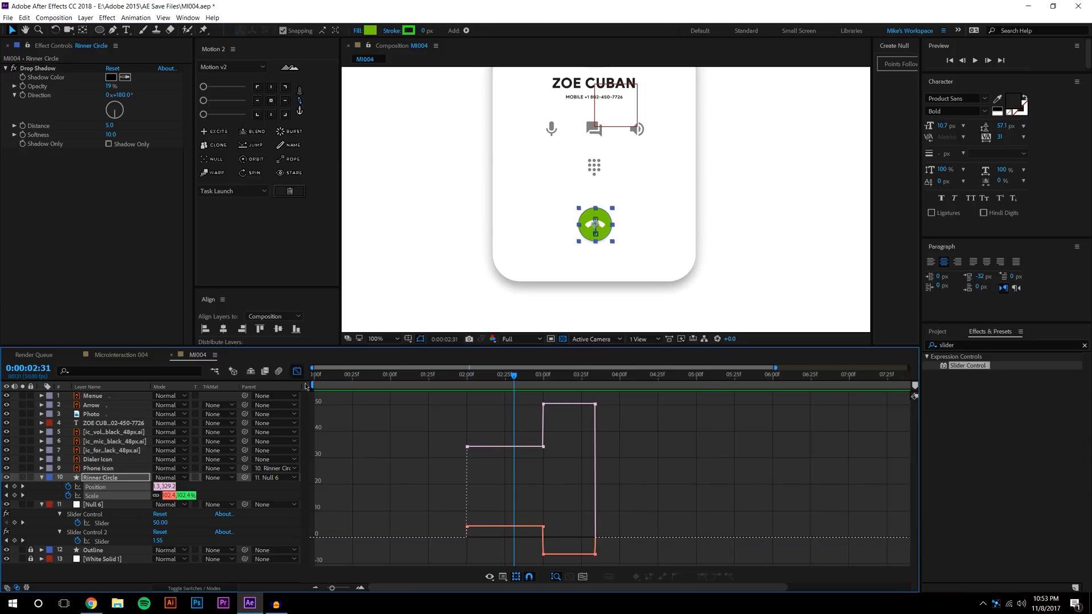
left_click_drag(460, 408, 621, 547)
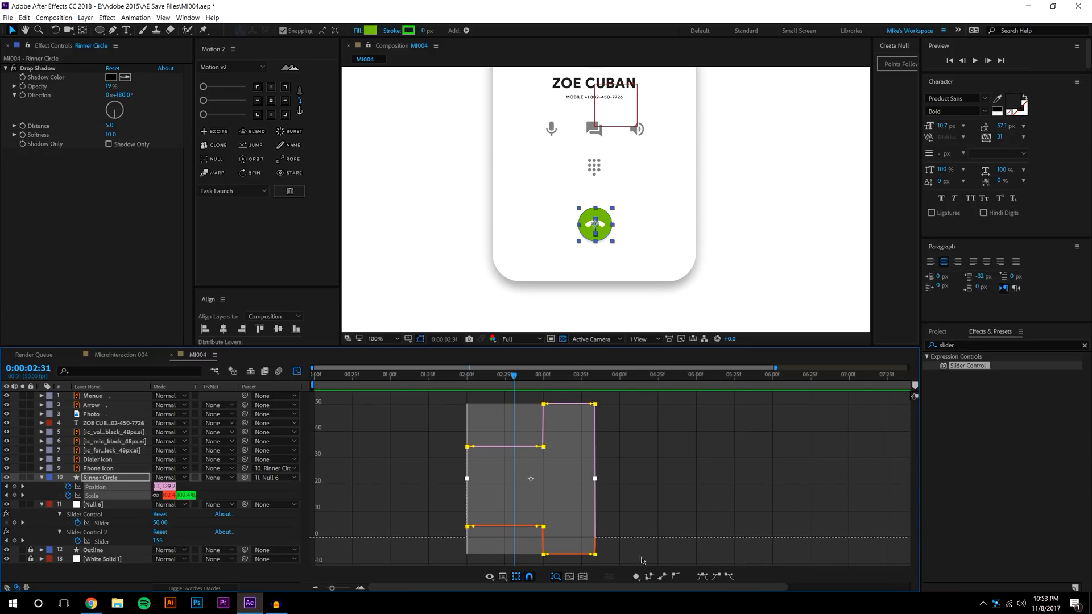
left_click(703, 577)
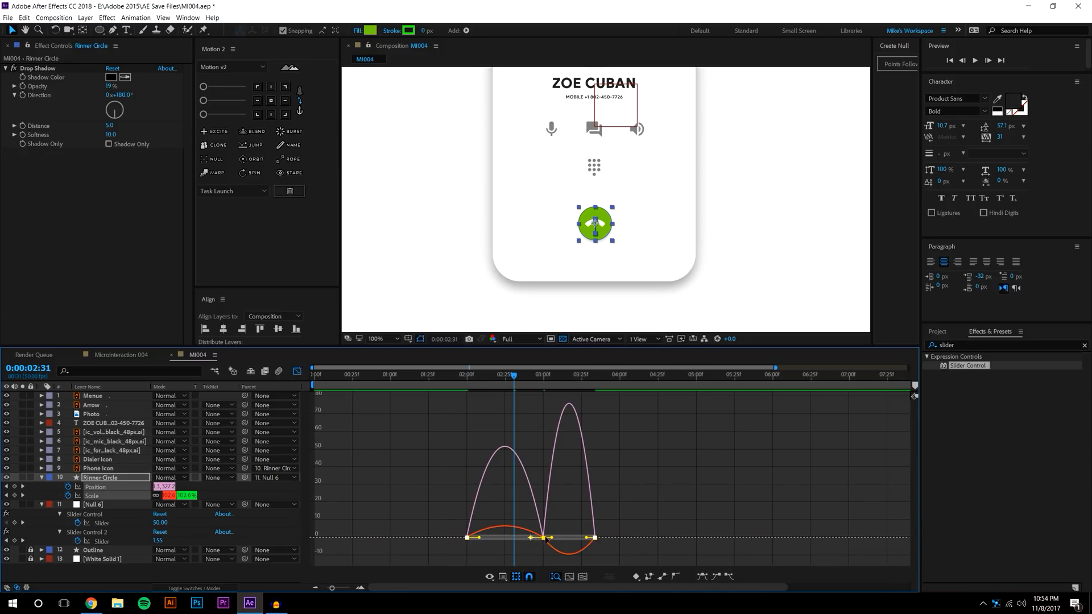
left_click_drag(553, 541, 562, 538)
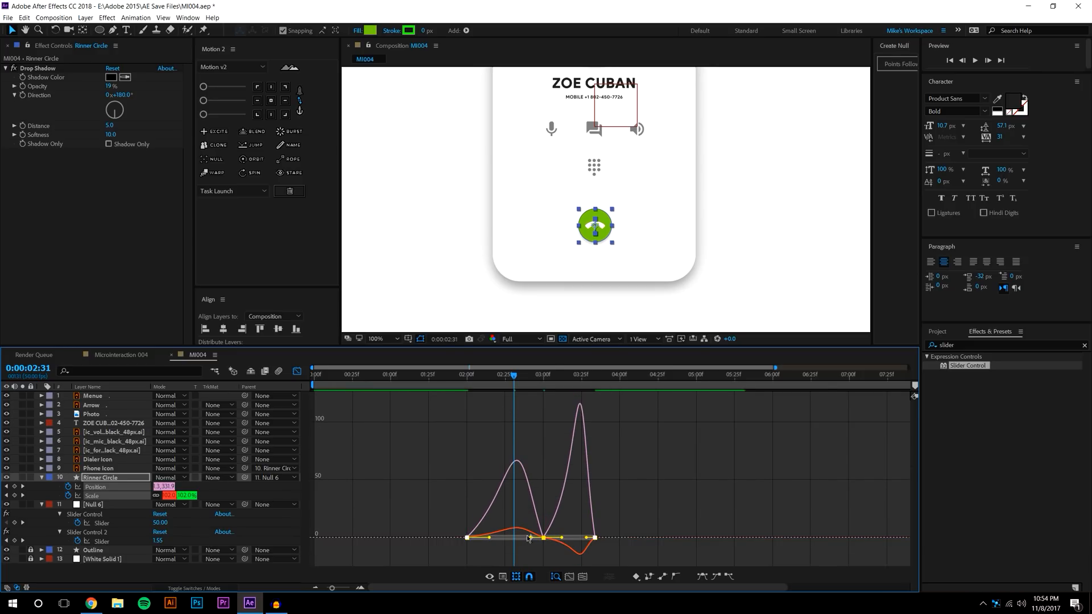
left_click_drag(490, 538, 492, 538)
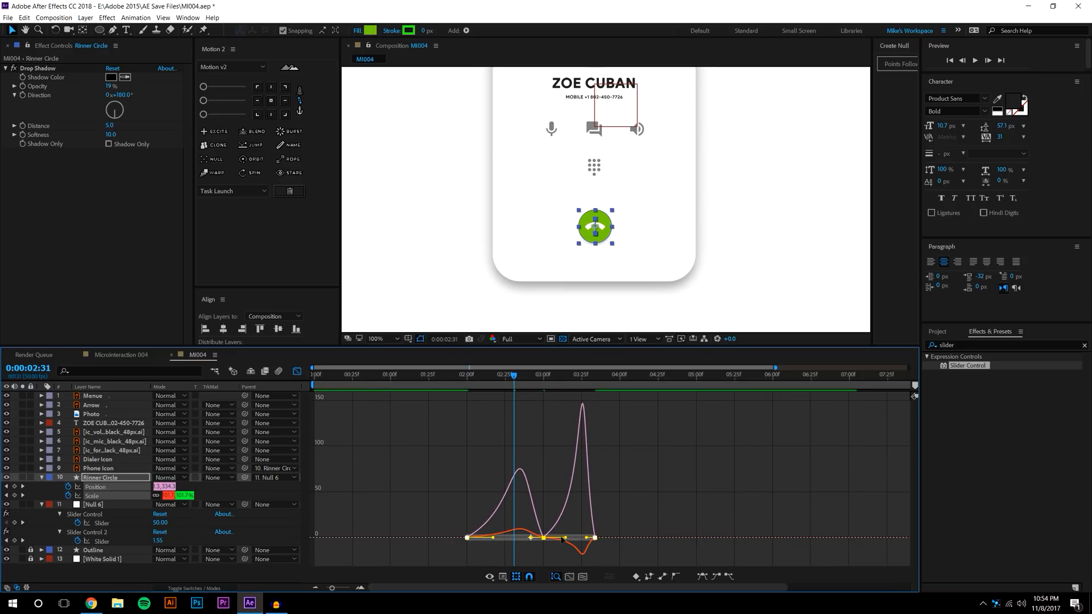
left_click_drag(562, 538, 518, 541)
left_click(463, 378)
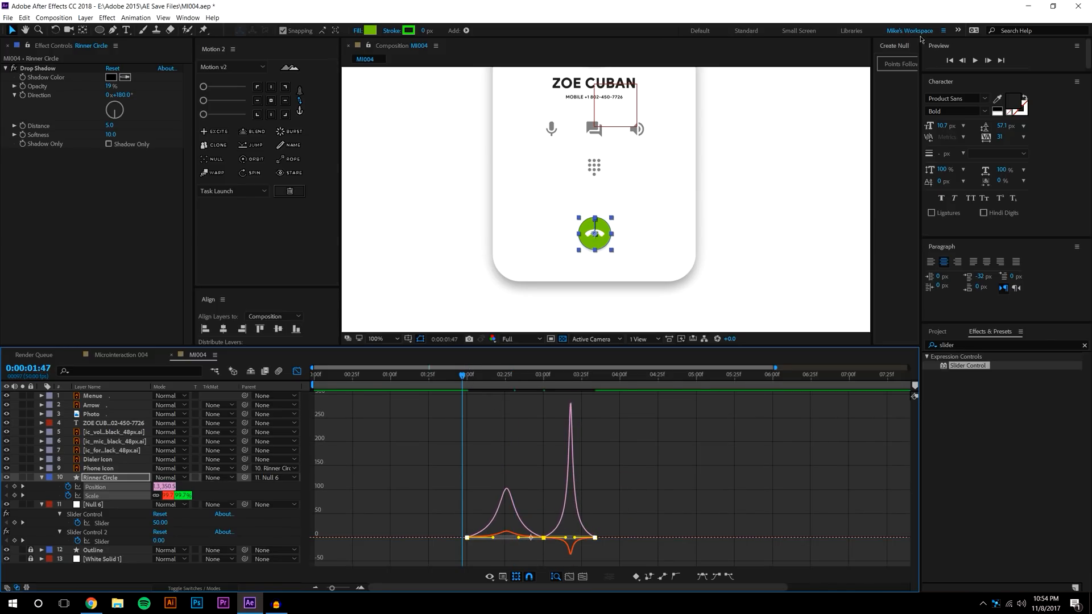
left_click(975, 61)
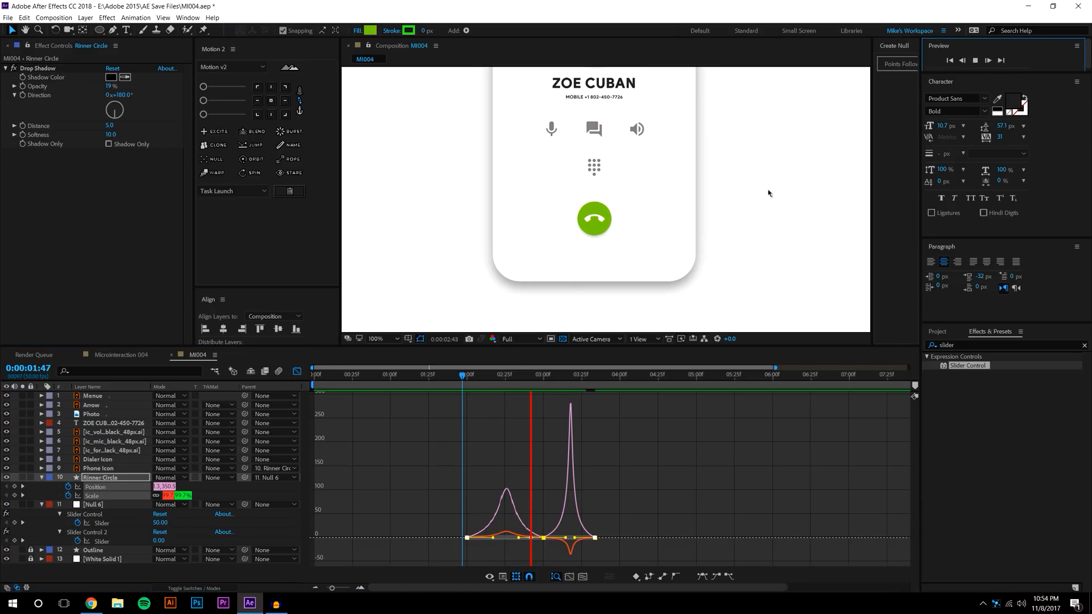
key("space")
left_click_drag(463, 375, 535, 376)
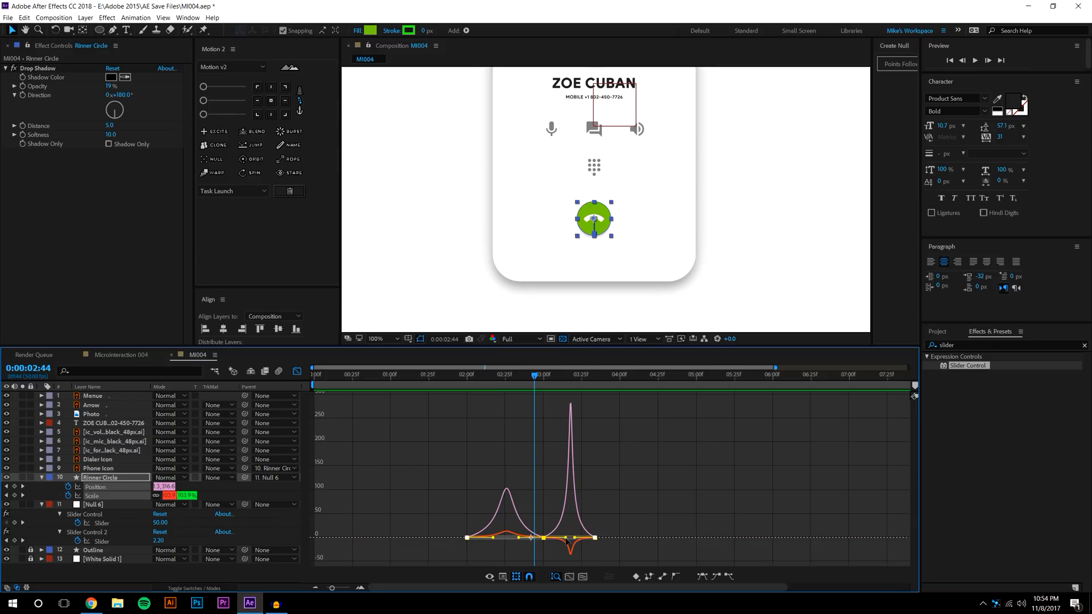
left_click_drag(565, 538, 503, 539)
key("space")
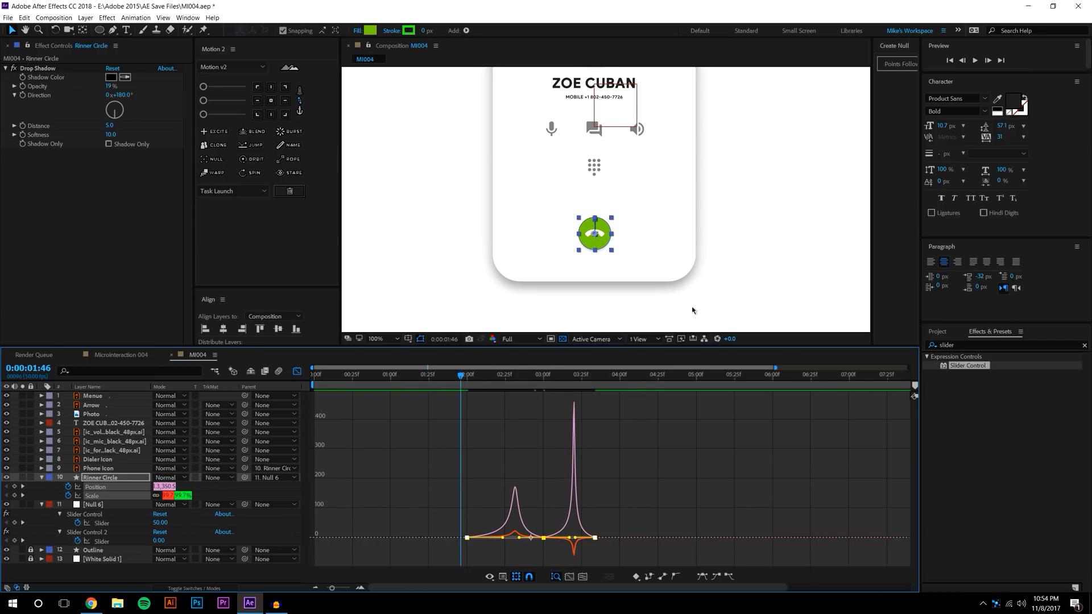
left_click(974, 59)
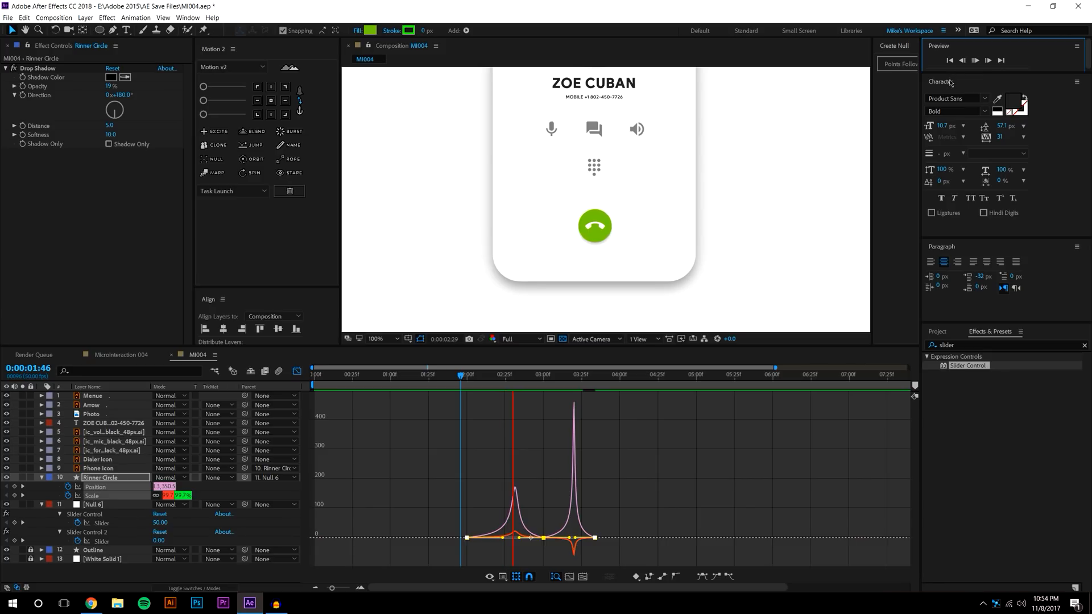
left_click(486, 376)
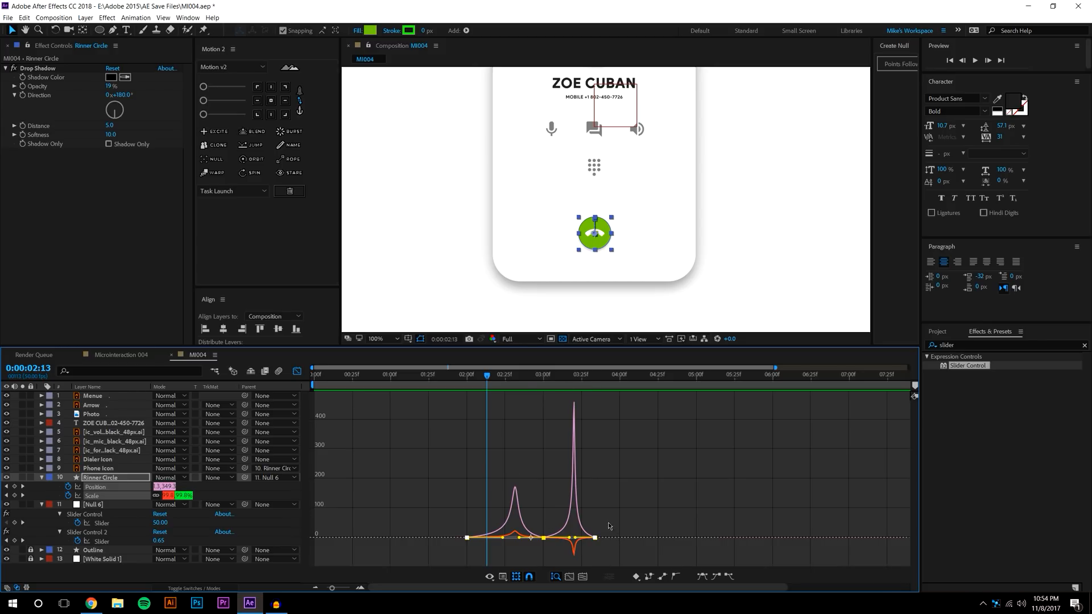
key("ctrl+z")
key("ctrl+z")
key("ctrl+z")
key("ctrl+z")
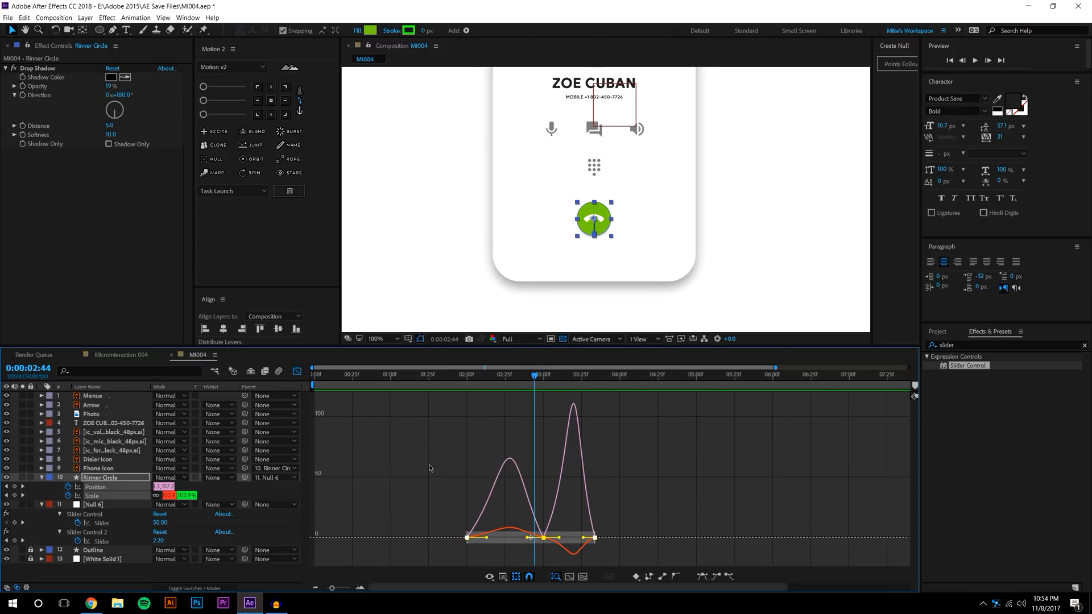
key("ctrl+z")
key("ctrl+z")
key("ctrl+z")
key("ctrl+z")
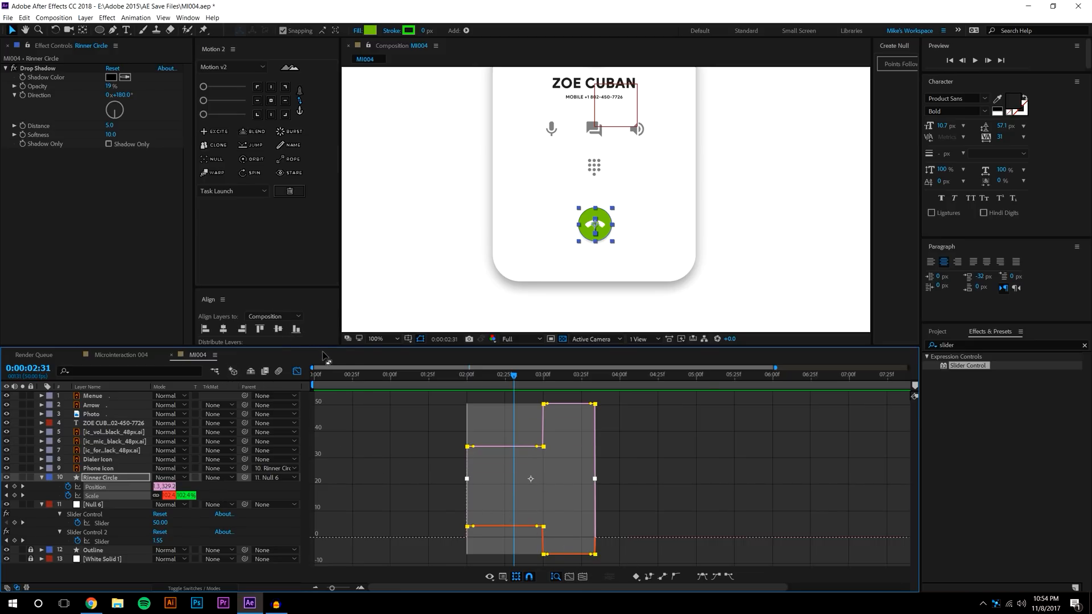
Apply Motion 2 easing to Rinner Circle's Position and Scale keyframes
left_click(296, 370)
left_click(617, 507)
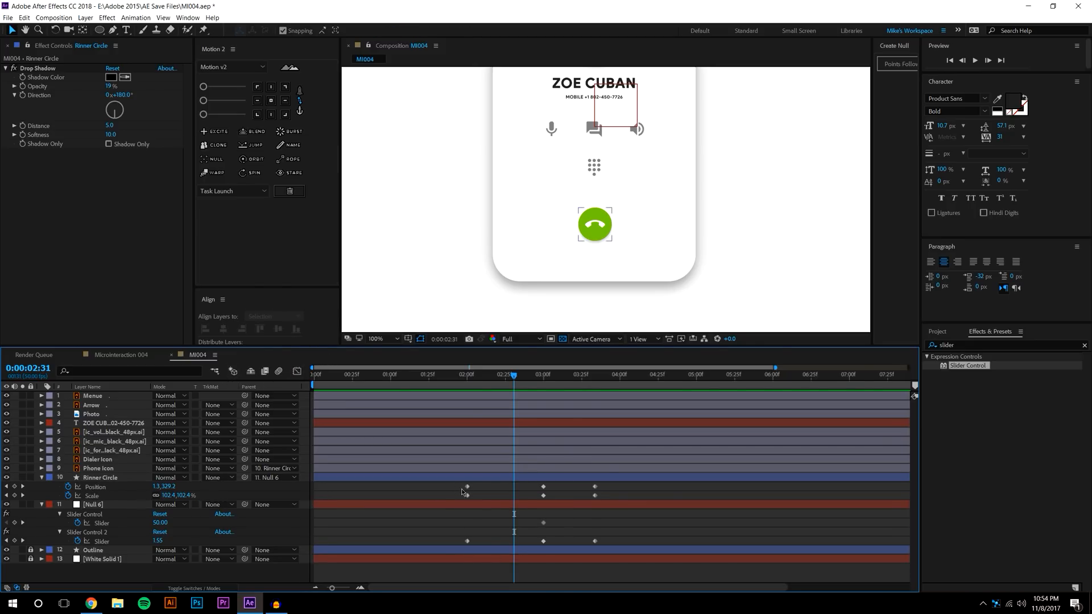
left_click(222, 101)
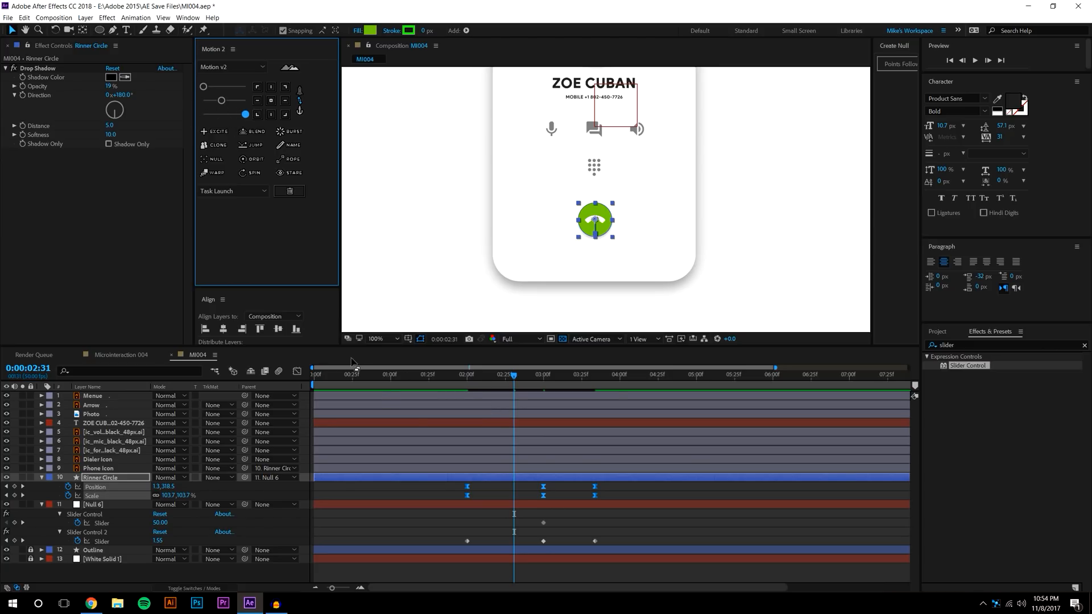
Preview the animation, then move the 03:00 keyframes earlier to about 02:40
left_click(461, 378)
left_click(973, 61)
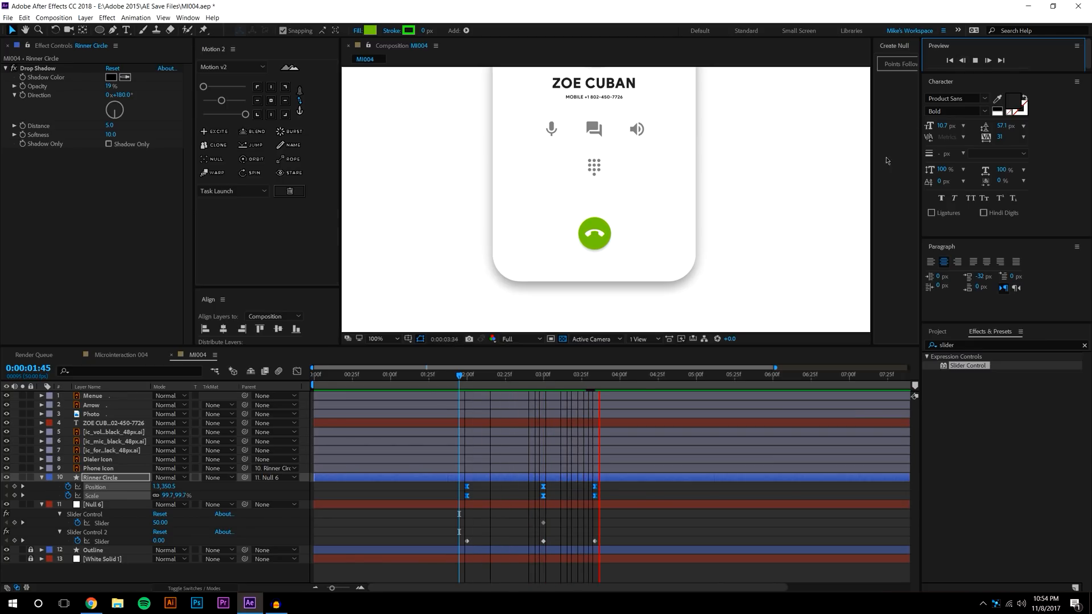
left_click(535, 375)
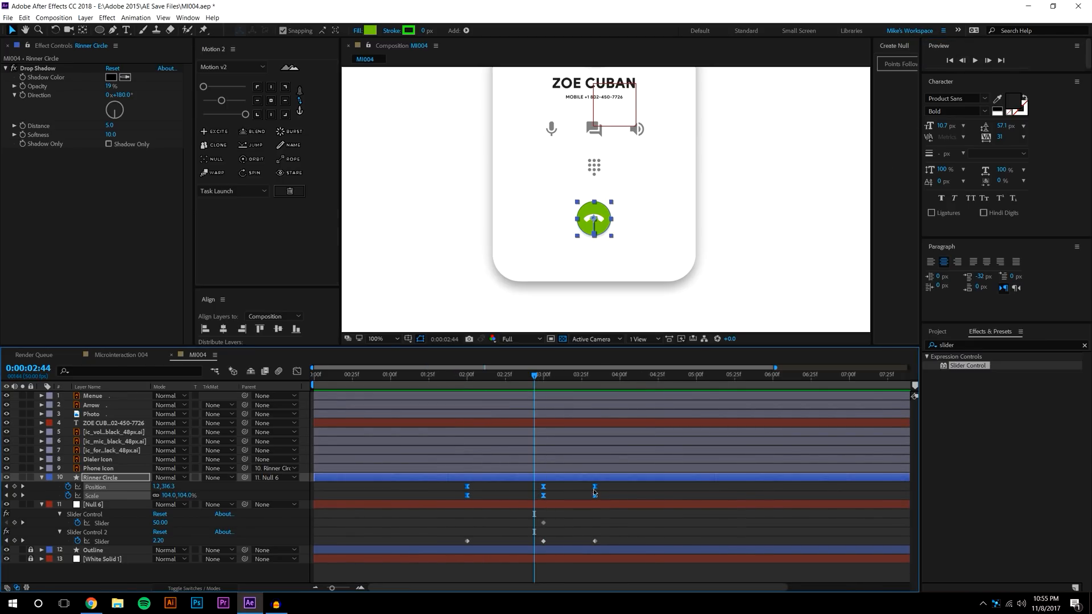
left_click_drag(535, 485, 555, 550)
left_click_drag(543, 490, 515, 490)
left_click(612, 544)
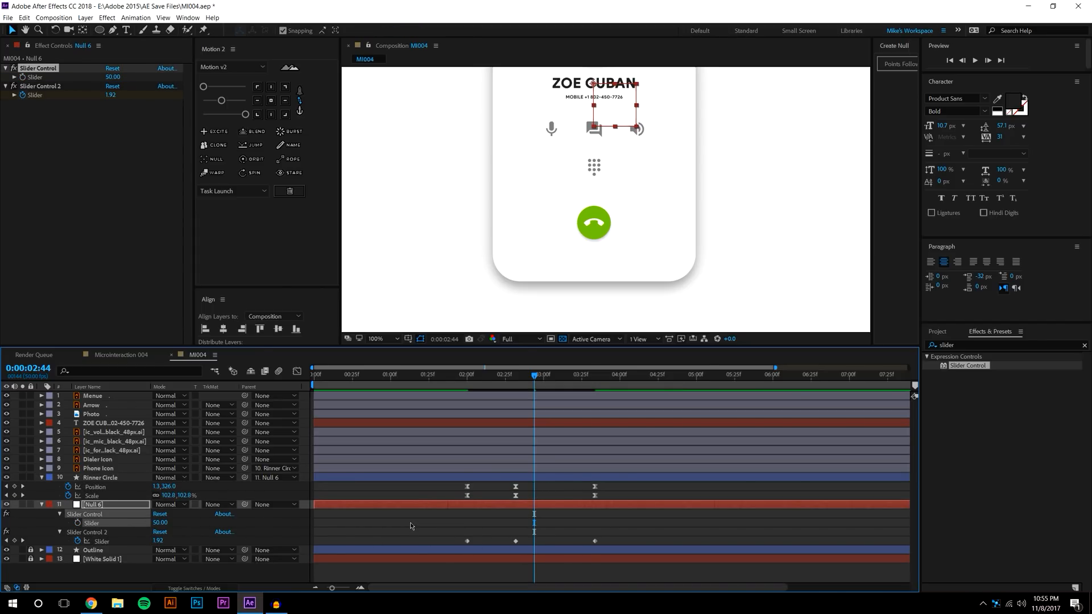
Collapse Slider Control and ease the three Slider keyframes with Motion 2
key("u")
key("u")
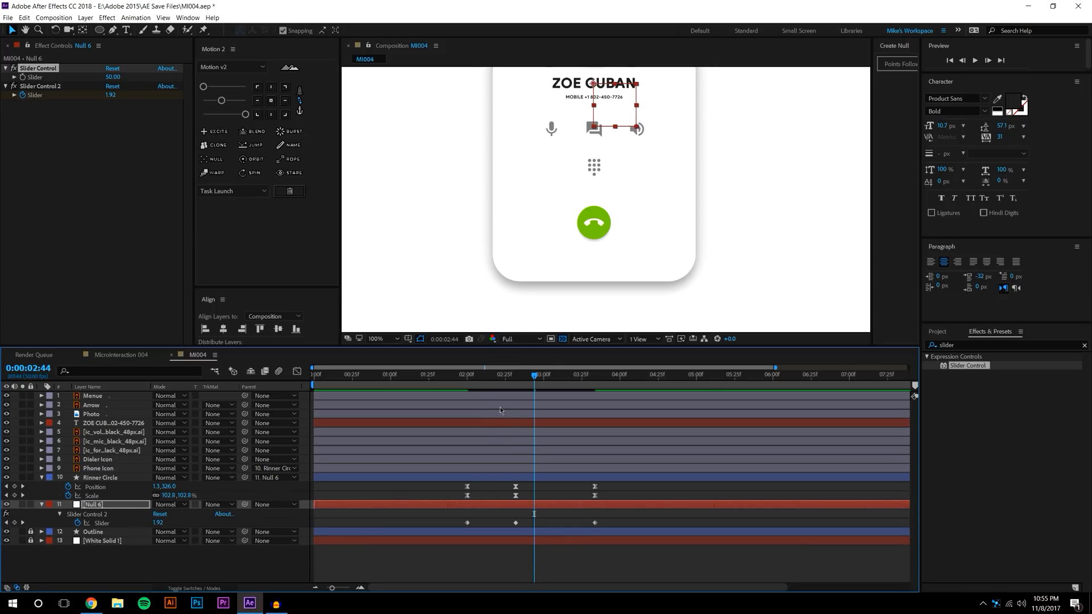
left_click(463, 376)
left_click(974, 60)
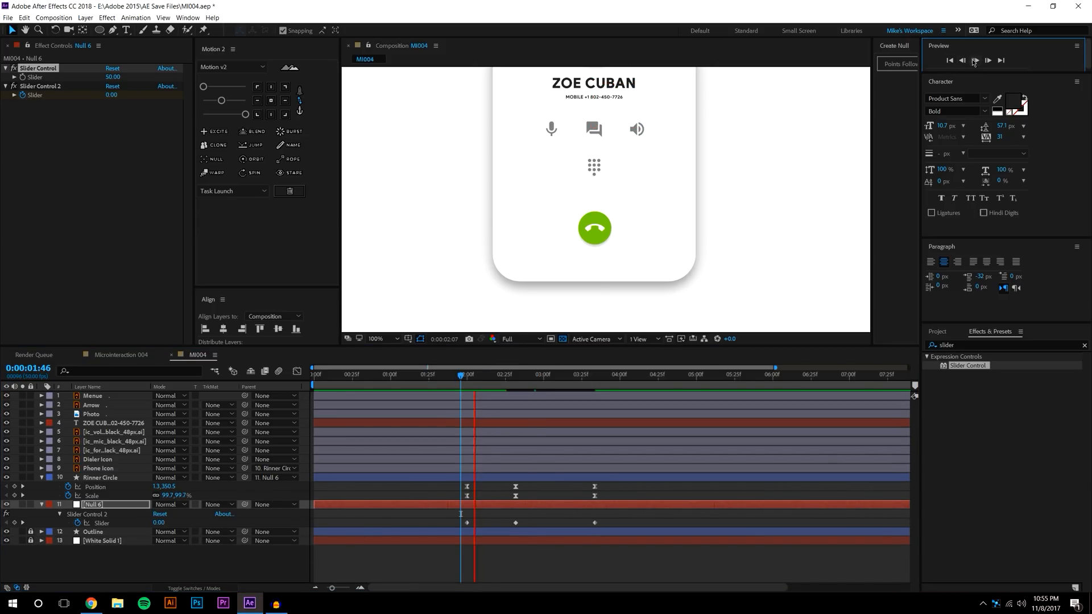
left_click(508, 378)
left_click_drag(459, 530, 609, 517)
left_click(219, 101)
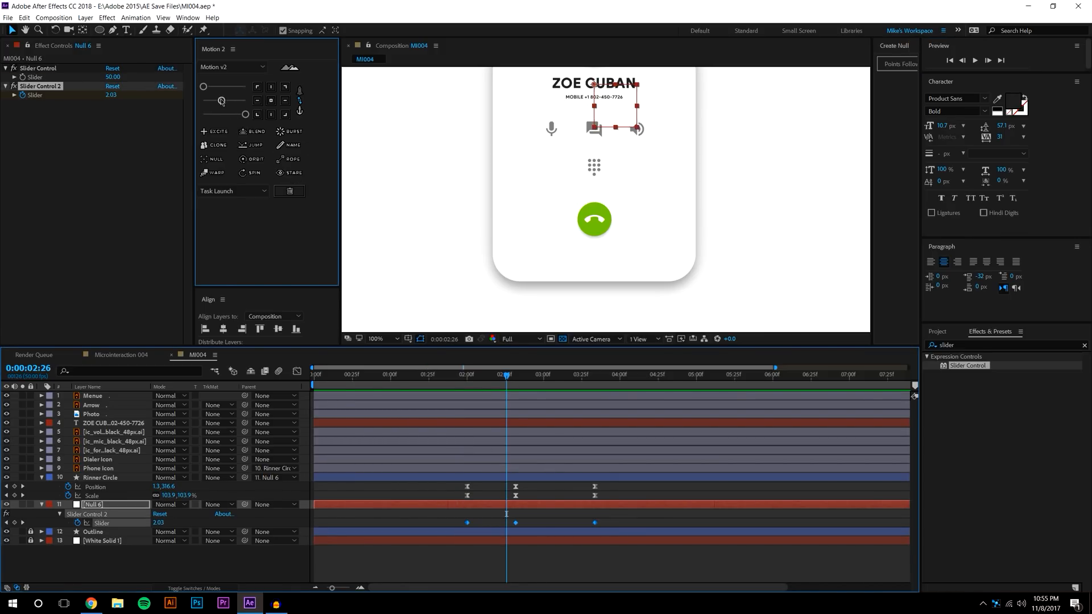
left_click(598, 566)
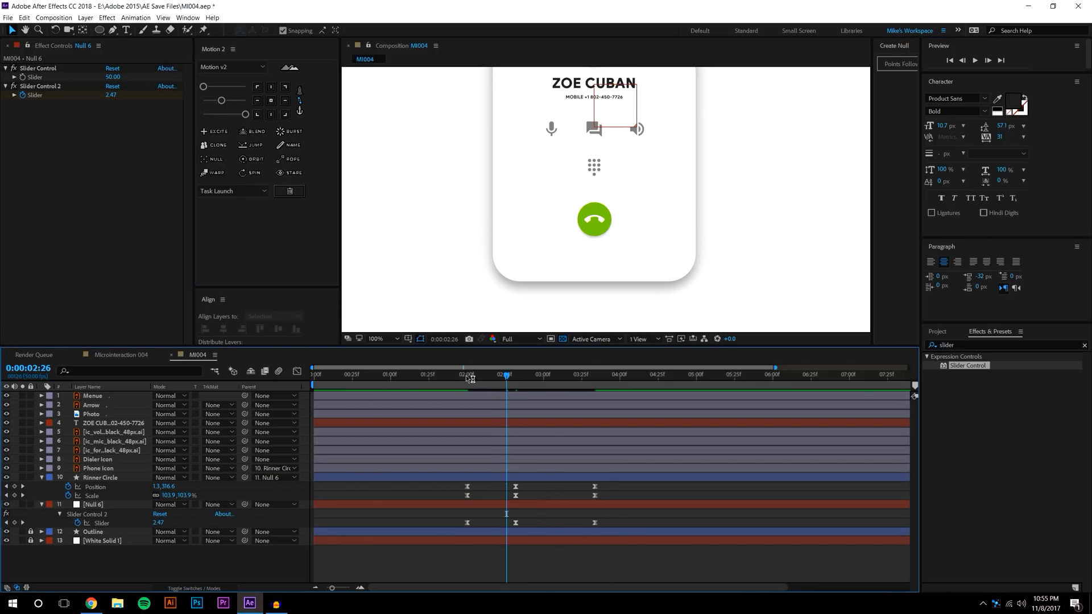
Preview, then shift the middle Position, Scale and Slider keyframes to about 03:13
left_click(457, 375)
left_click(973, 61)
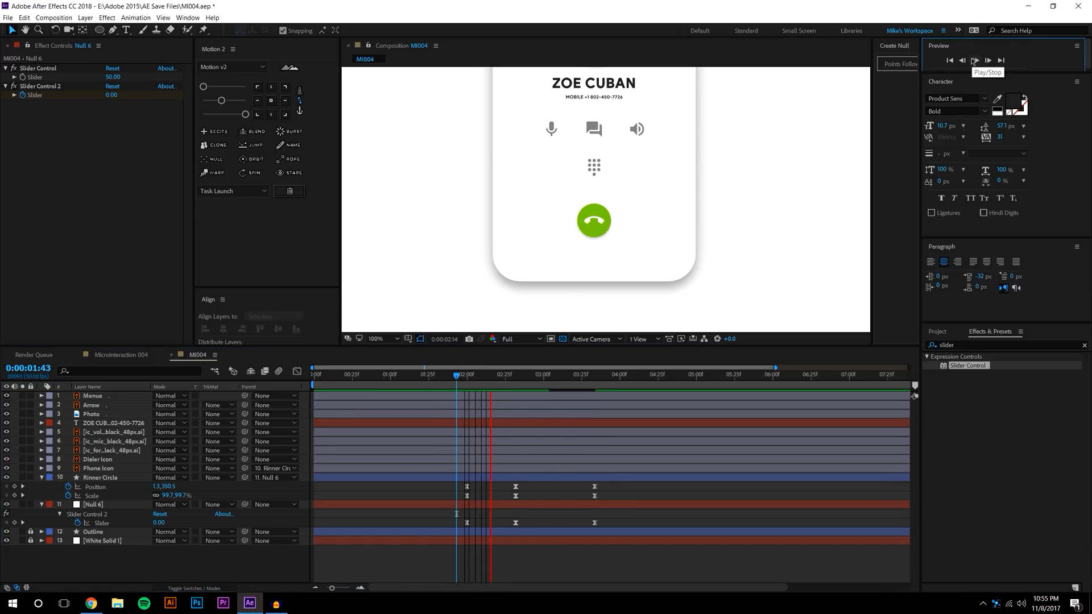
left_click(504, 375)
left_click_drag(505, 487, 535, 486)
left_click_drag(589, 529, 528, 545)
left_click_drag(535, 487, 563, 488)
left_click(598, 489)
Preview again and move the last keyframes to about 04:04
left_click(449, 375)
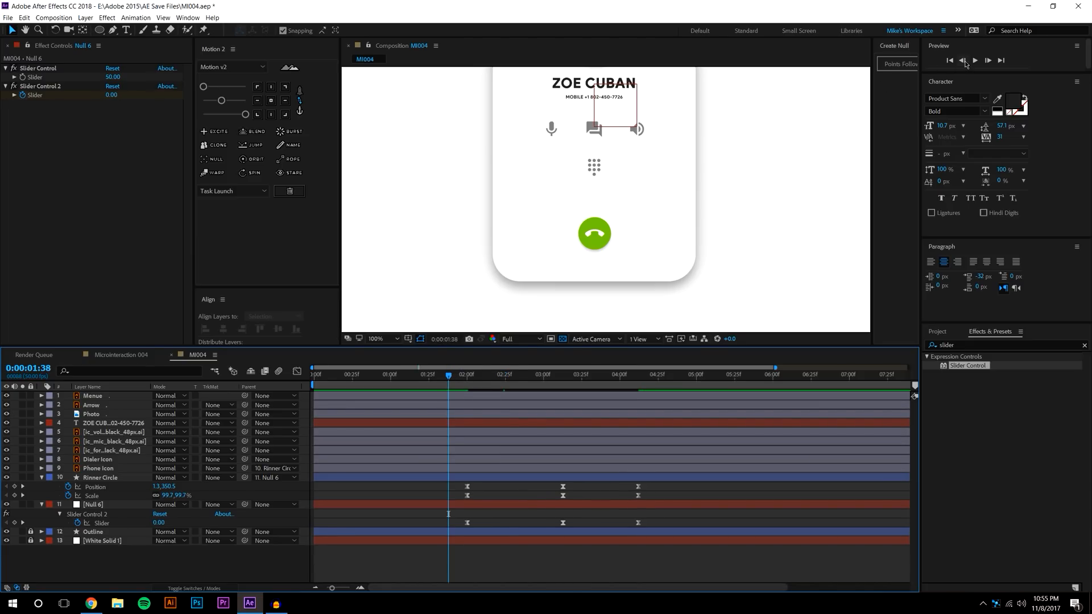
left_click(973, 61)
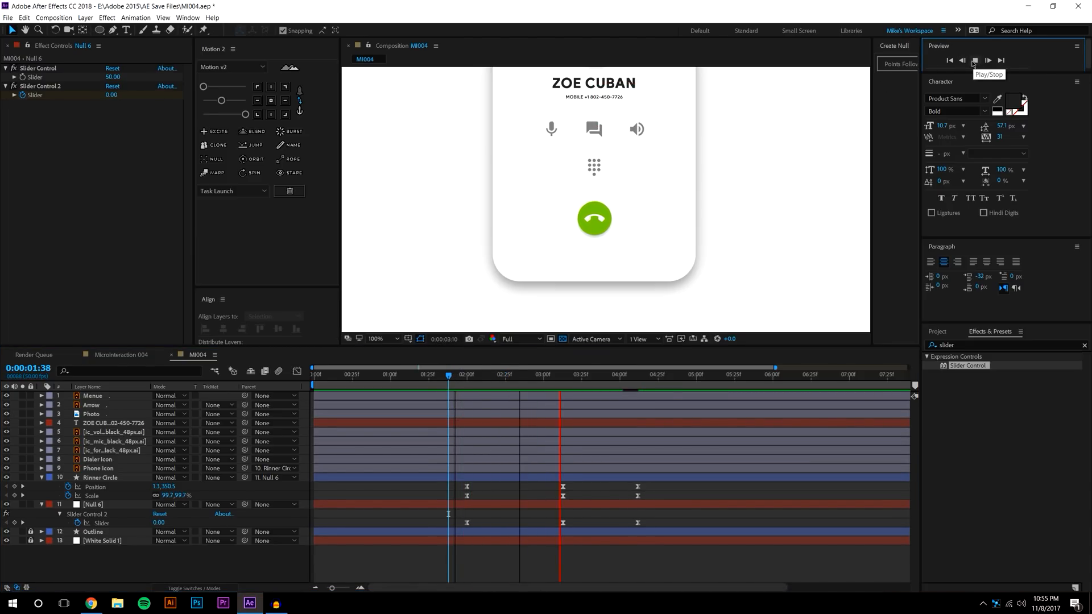
left_click(633, 493)
mouse_move(632, 485)
left_mouse_down()
mouse_move(652, 542)
mouse_move(626, 488)
left_mouse_up()
left_click(632, 488)
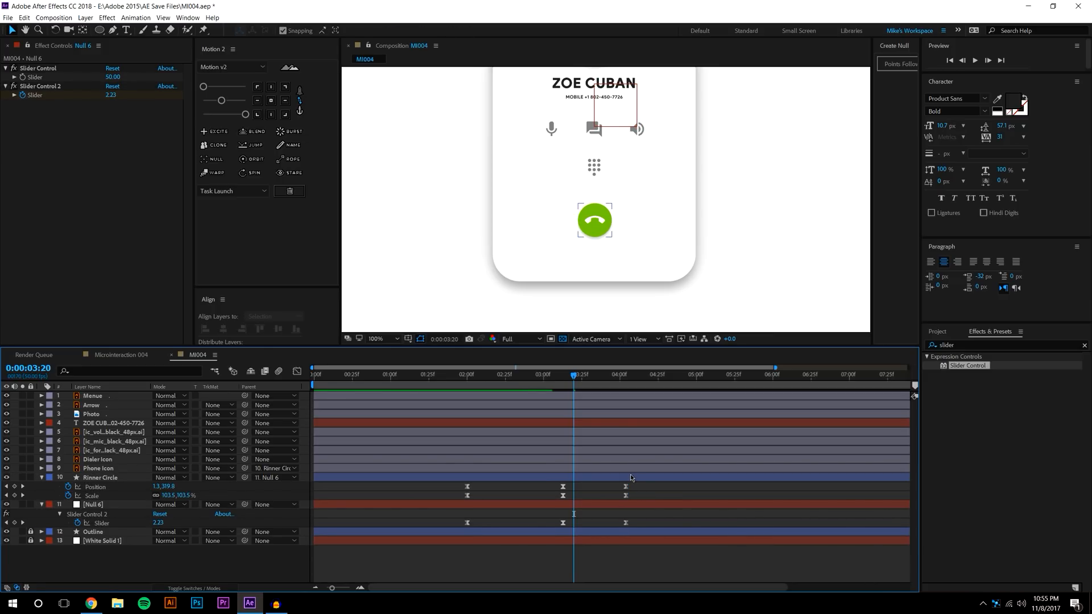
Inspect Rinner Circle's Position, Scale and Slider speed graphs in the Graph Editor
left_click(114, 478)
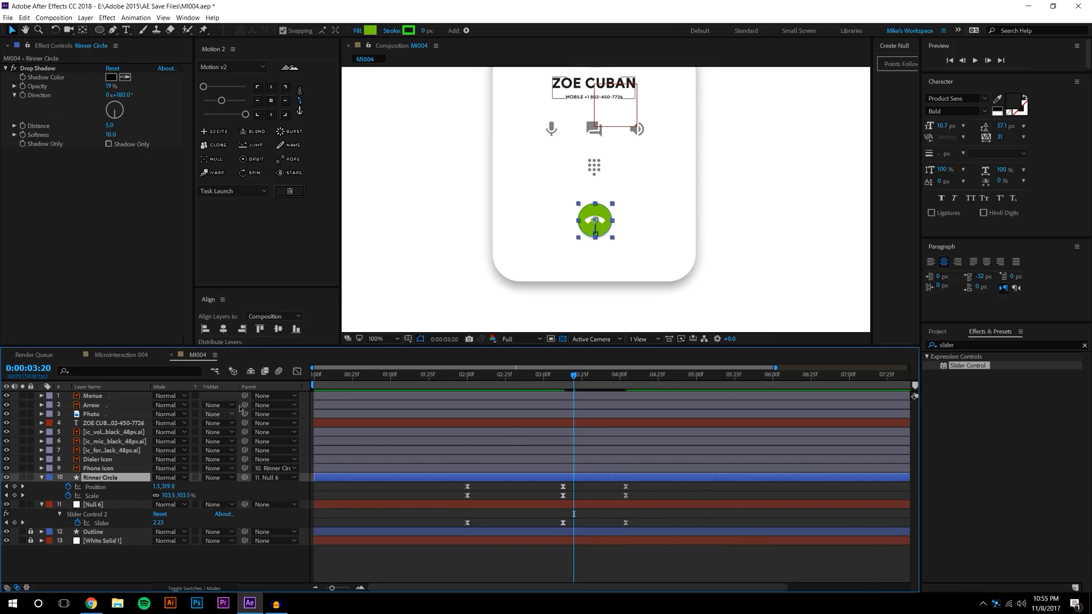
left_click(296, 371)
left_click(107, 490)
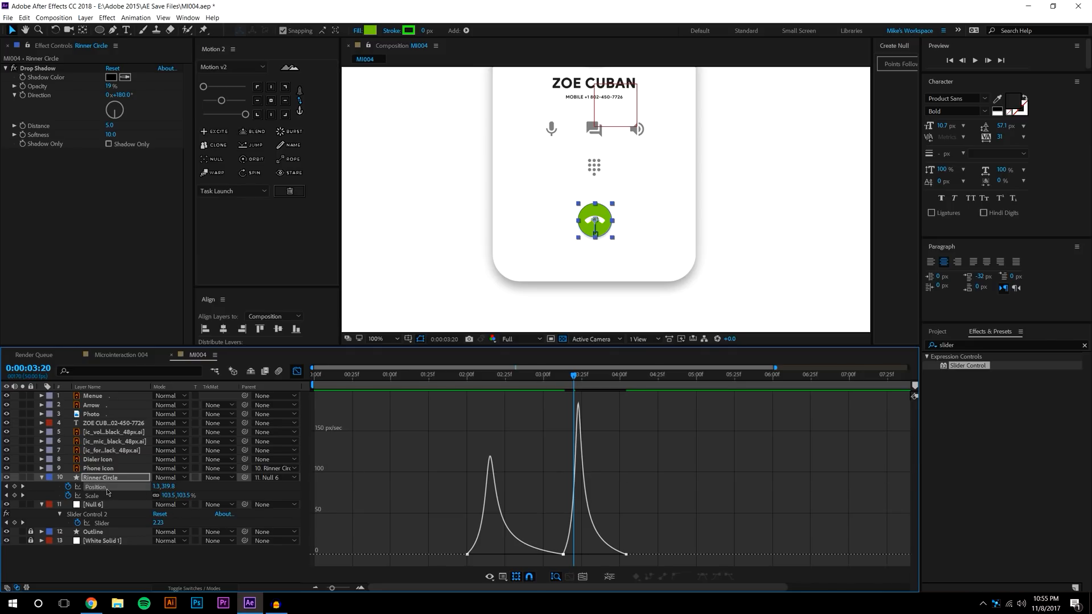
left_click(93, 496)
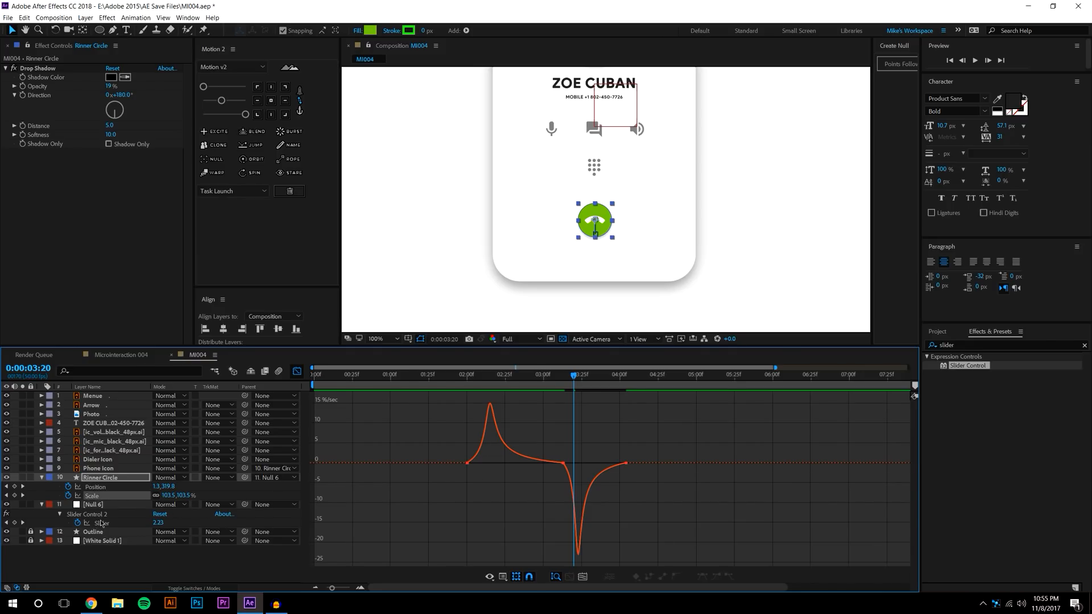
left_click(104, 524)
left_click(95, 495)
left_click(98, 487)
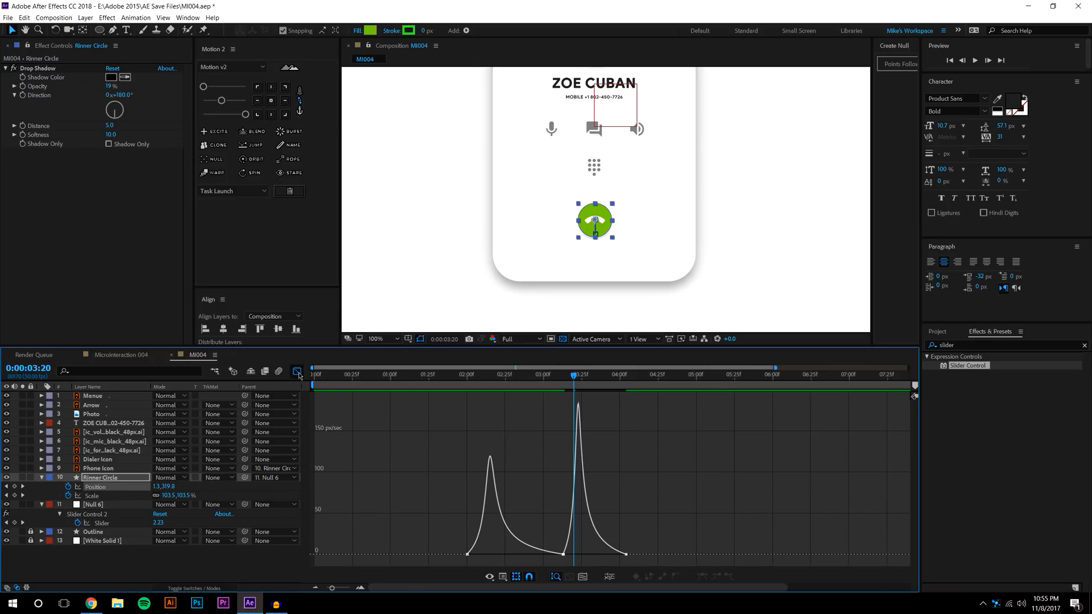
left_click(296, 372)
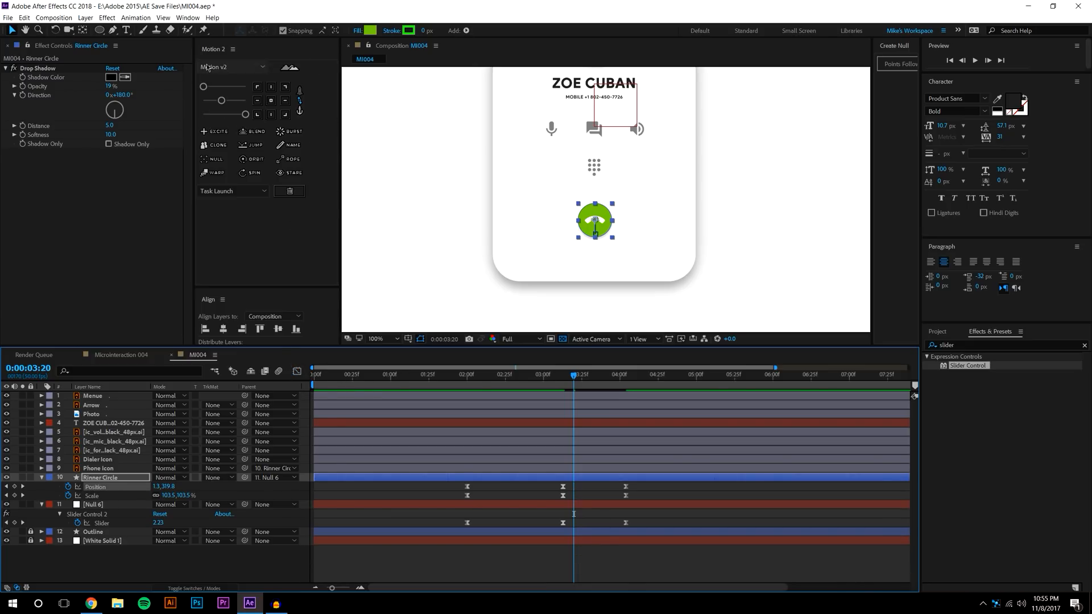
Zoom the Composition panel to 50% and pan to show the whole phone card
left_click(643, 558)
scroll(572, 228, "down", 1)
left_click_drag(569, 221, 550, 256)
left_click(460, 385)
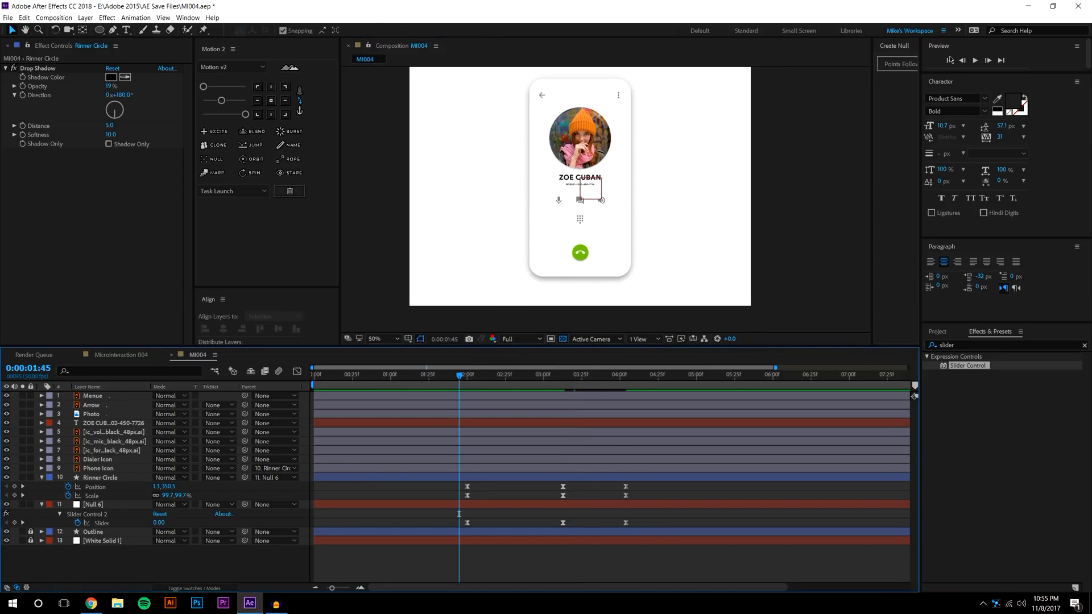
left_click(978, 61)
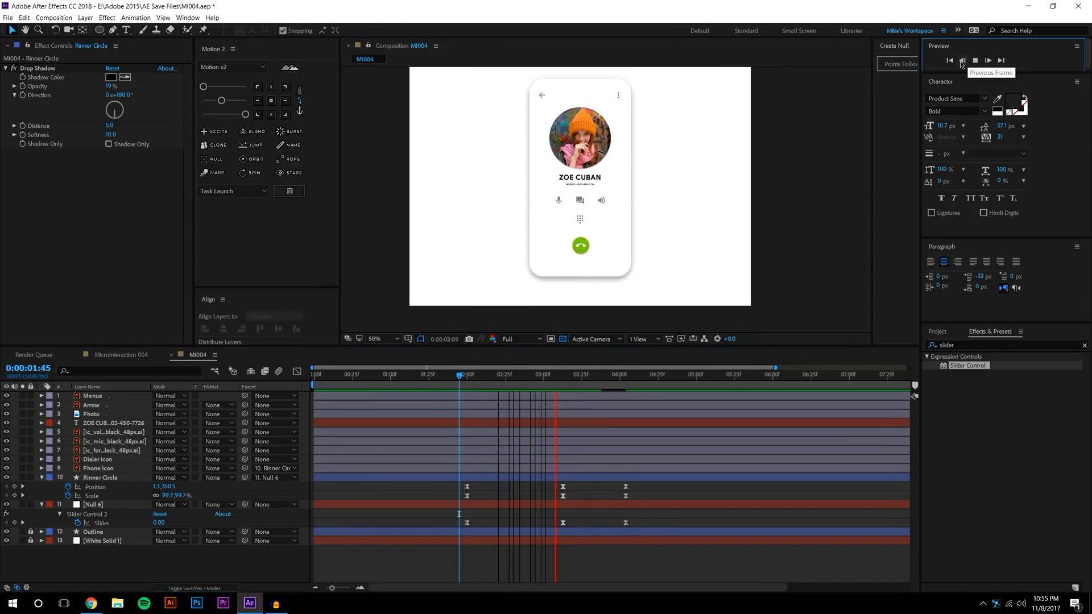
left_click(508, 389)
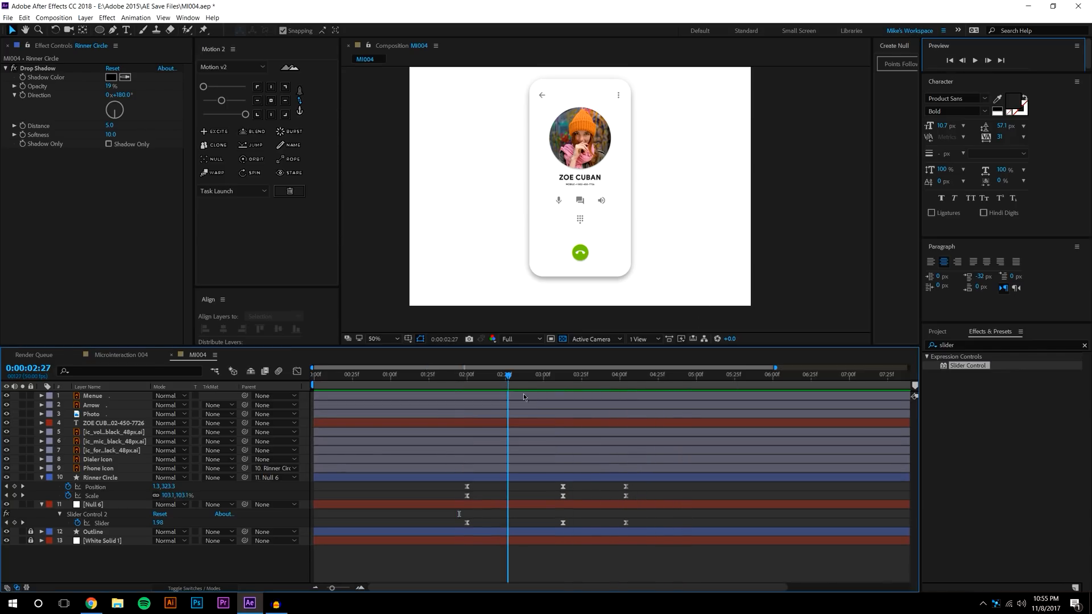
left_click_drag(466, 380, 634, 394)
key("j")
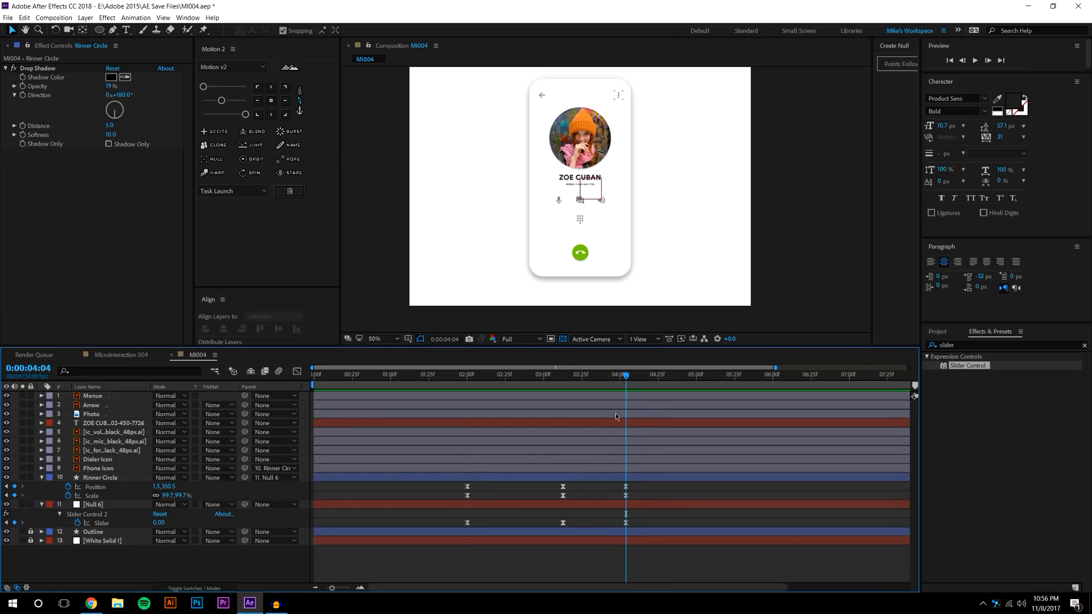
left_click_drag(453, 487, 583, 537)
Zoom the timeline out to ten seconds, reverting a trial keyframe clone and layer duplicate
left_click(317, 589)
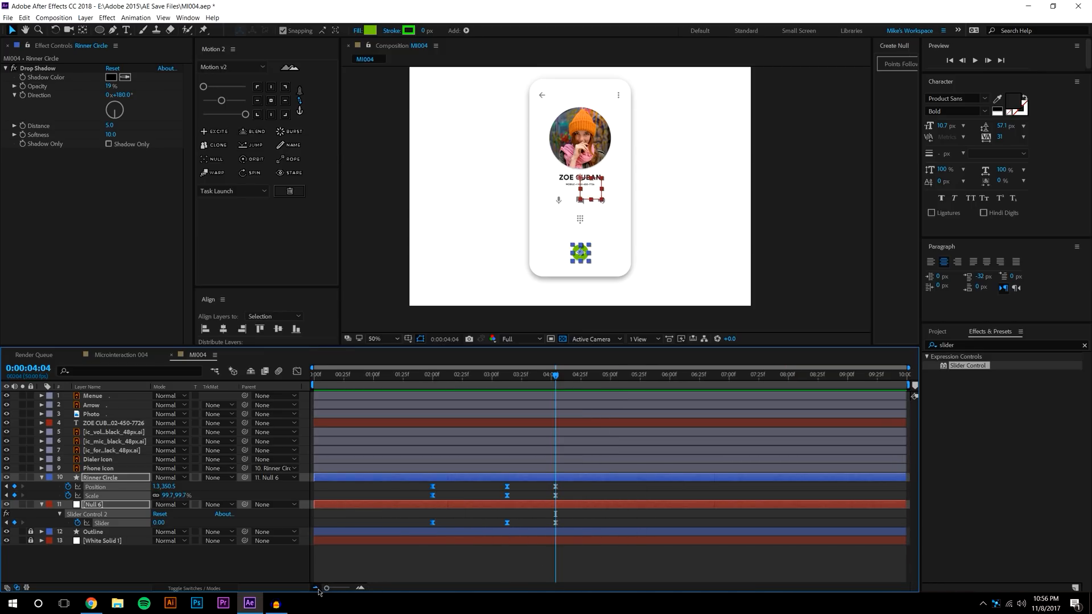
left_click(219, 145)
key("ctrl+z")
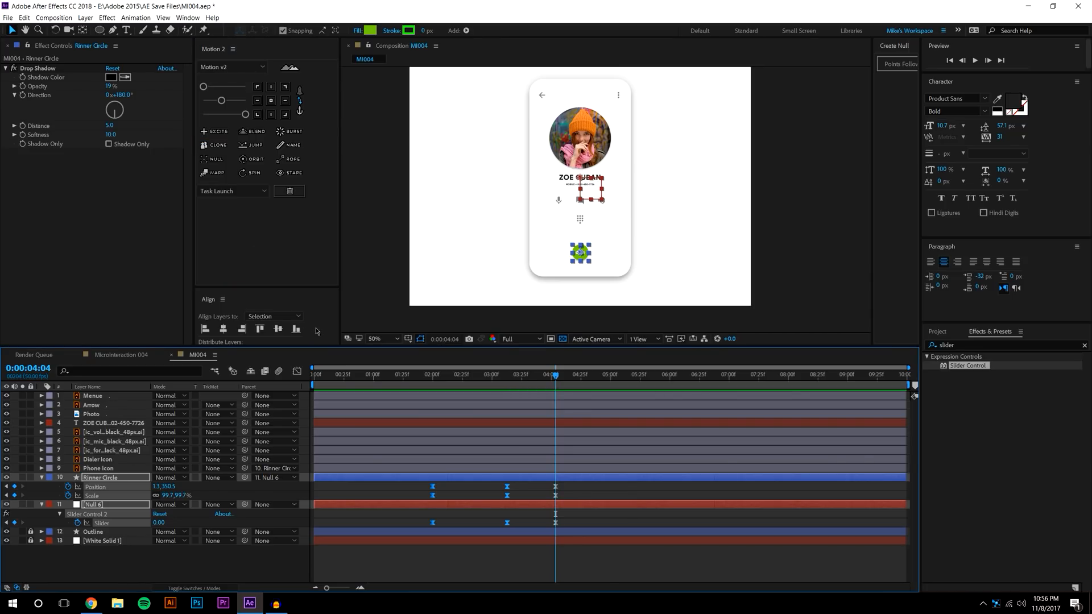
key("ctrl+d")
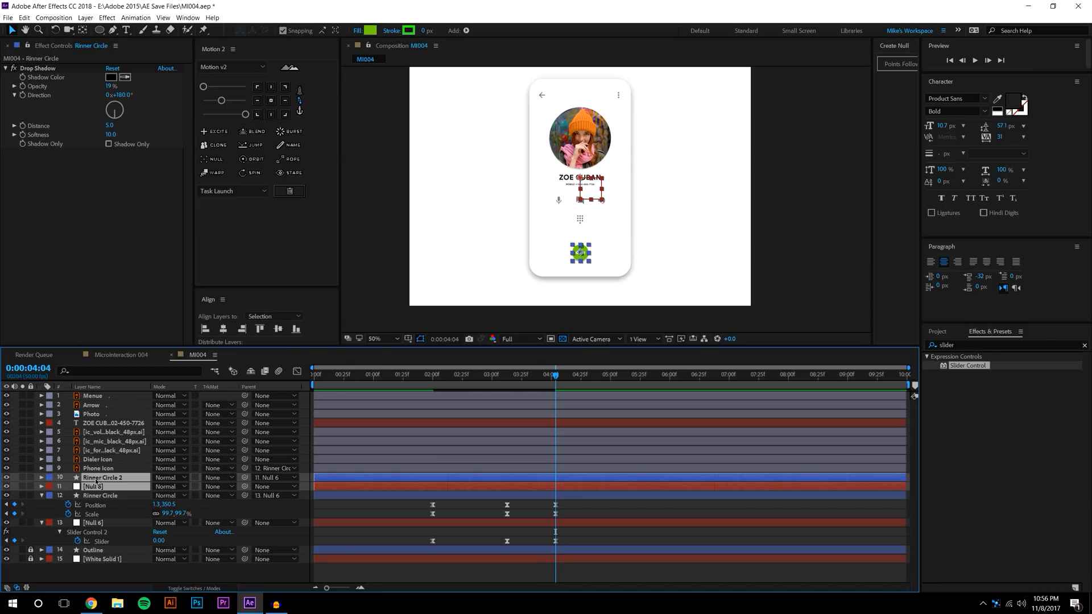
key("Delete")
Copy the circle and Slider keyframes, paste them at 04:04, preview, then undo the paste
left_click_drag(426, 483, 568, 504)
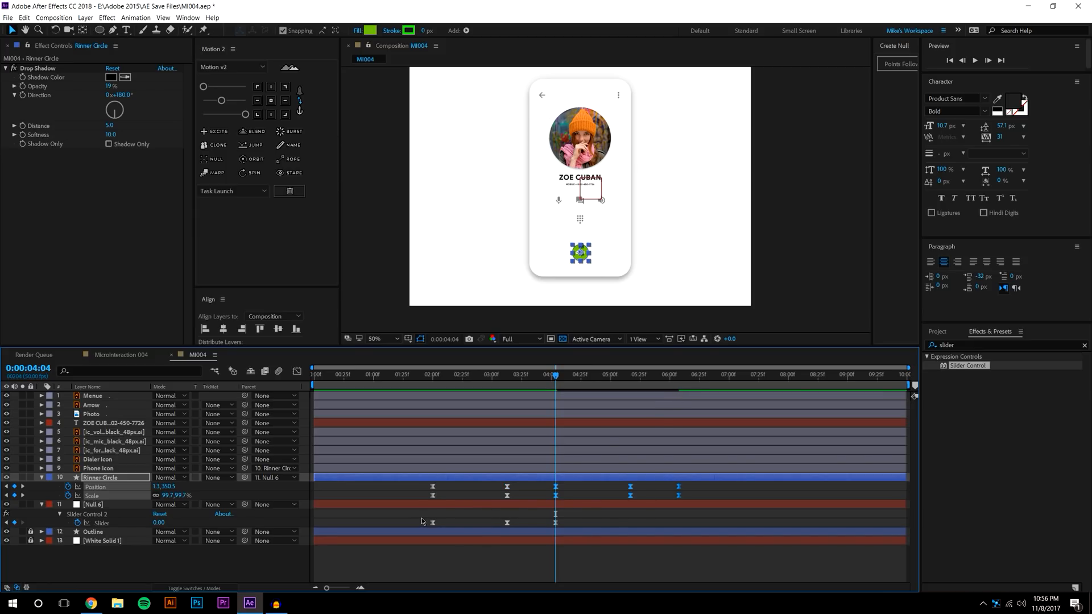
left_click_drag(421, 521, 585, 541)
key("ctrl+c")
key("ctrl+v")
left_click(669, 565)
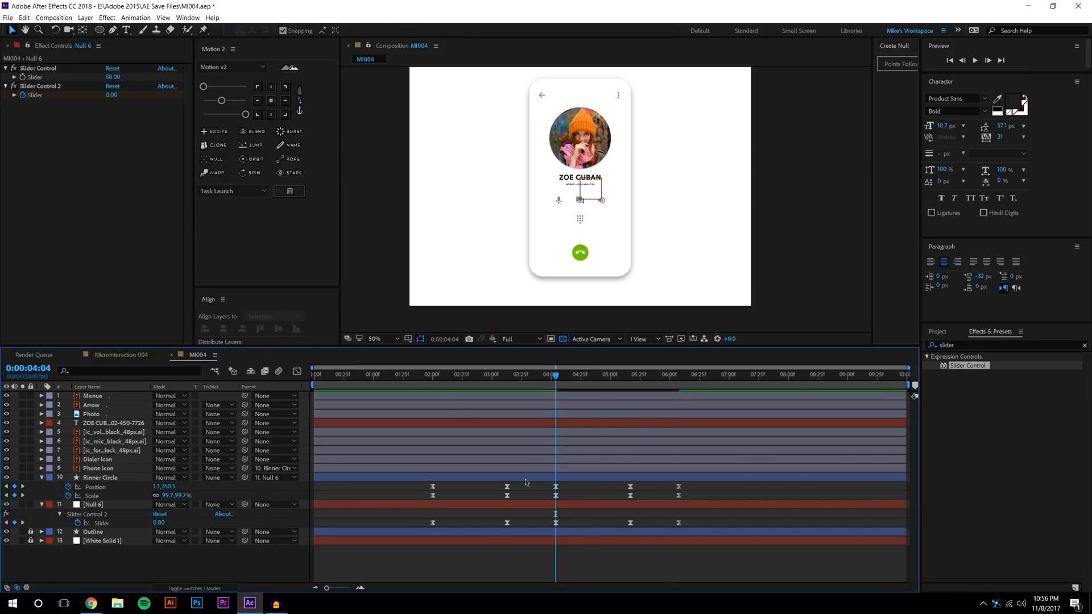
left_click(428, 376)
left_click(979, 60)
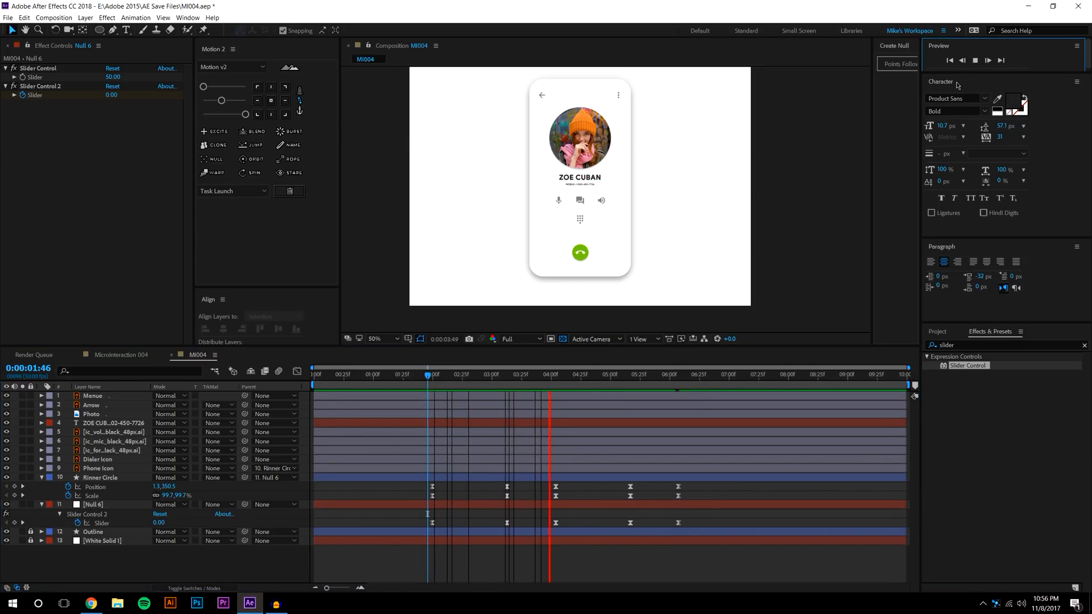
left_click(578, 375)
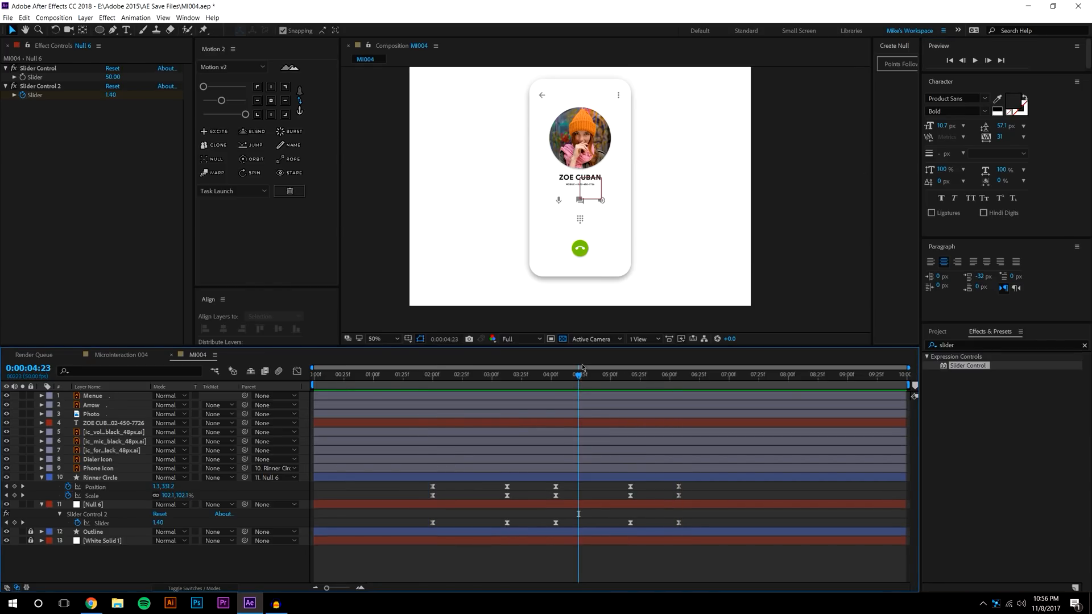
key("ctrl+z")
key("ctrl+z")
Clone the Position, Scale and Slider keyframes after 04:04 and go to the 6:08 keyframe
left_click_drag(415, 487, 563, 527)
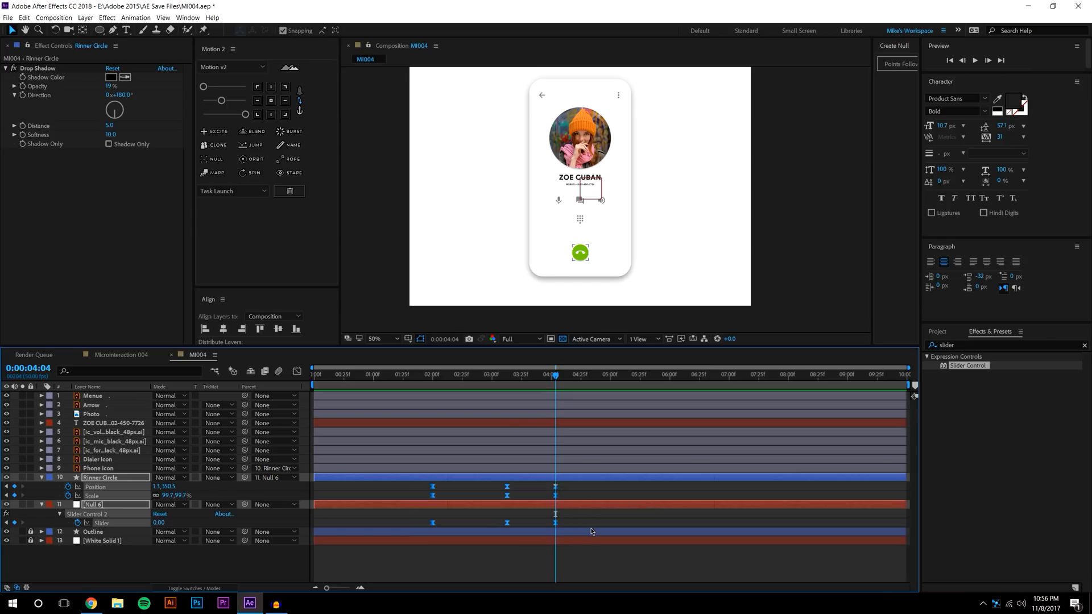
left_click(222, 146)
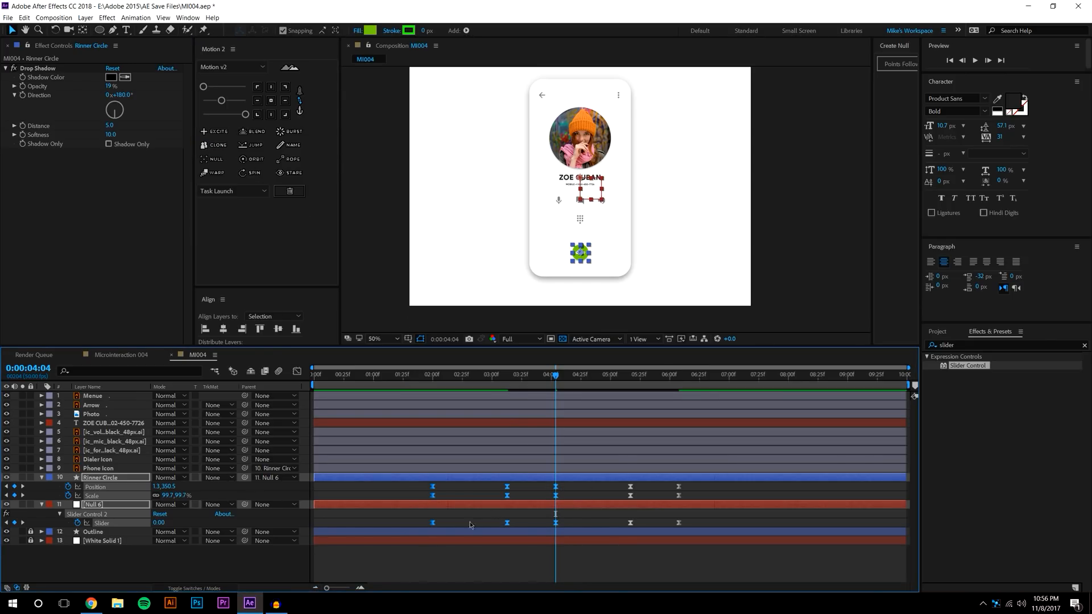
left_click_drag(413, 489, 681, 528)
left_click(689, 377)
key("j")
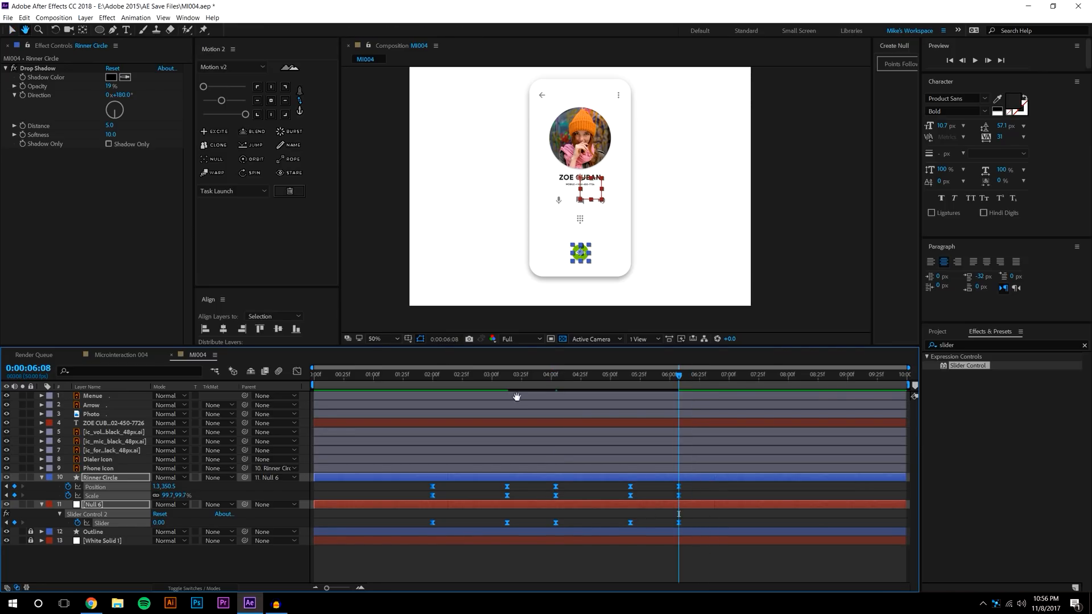
Copy only the 2:00 keyframes, paste them at the current time, and preview from 2:00
left_click_drag(422, 484, 520, 535)
key("ctrl+c")
key("ctrl+v")
key("F2")
left_click(423, 377)
left_click(974, 60)
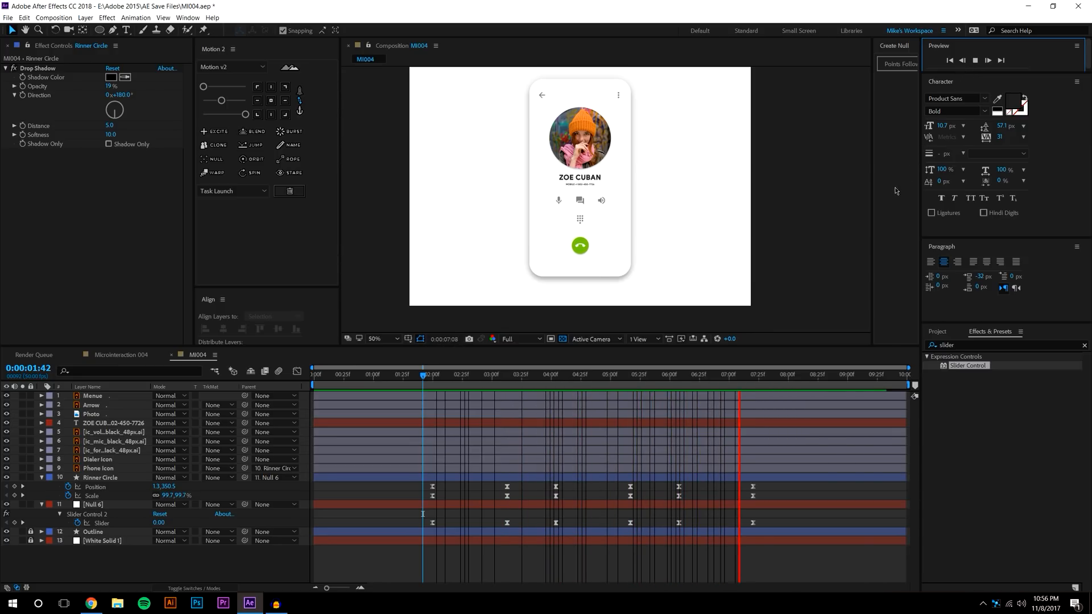
Copy the 2:00 Position, Scale and Slider keyframes and paste them at 9:00
left_click(774, 379)
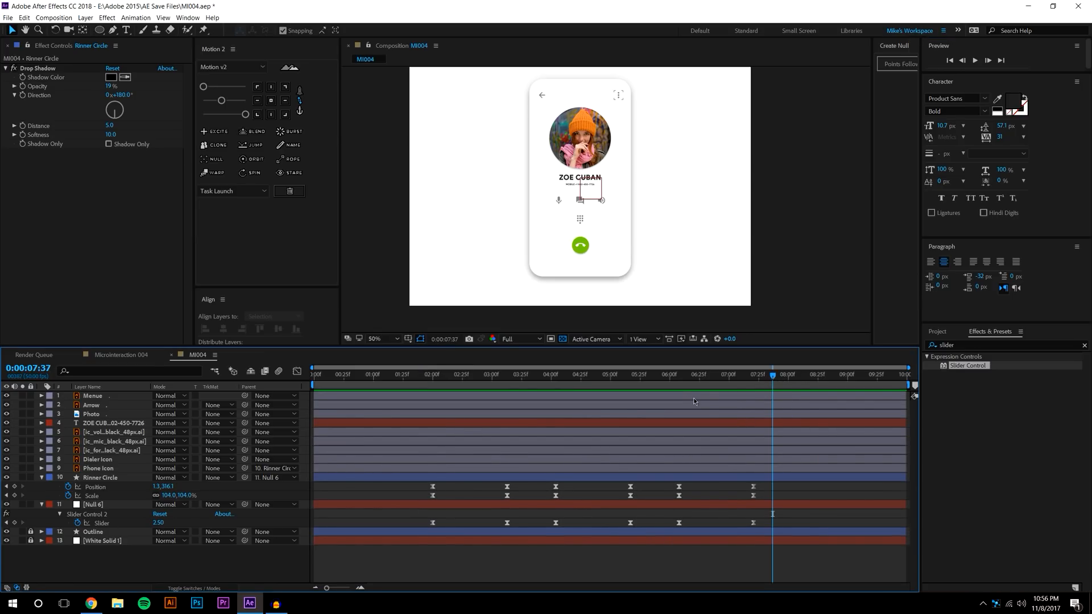
left_click_drag(774, 377, 846, 377)
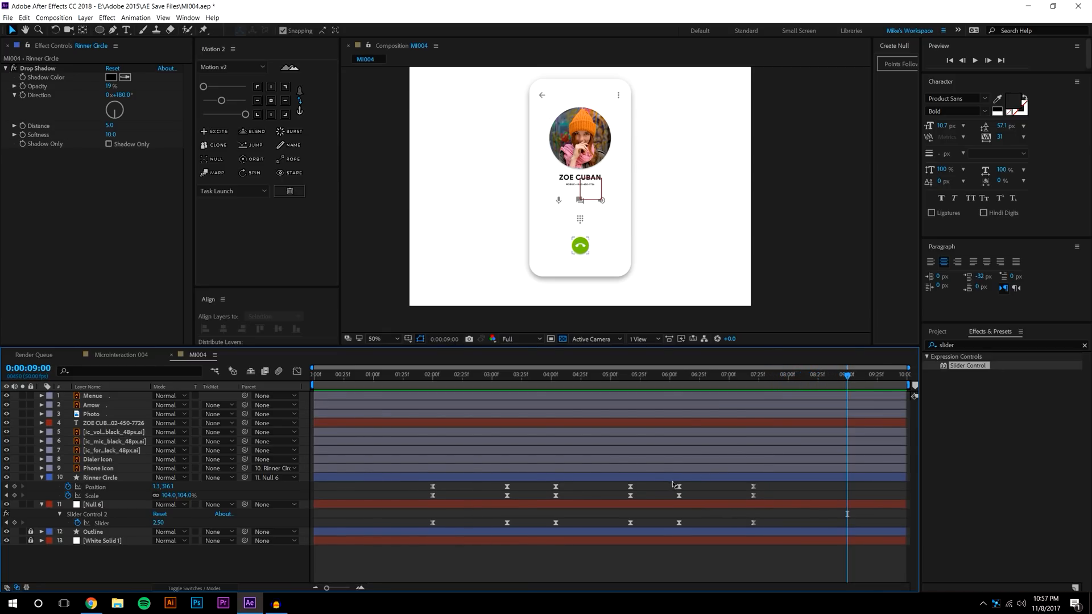
left_click_drag(499, 490, 516, 533)
left_click_drag(416, 492, 442, 533)
key("ctrl+c")
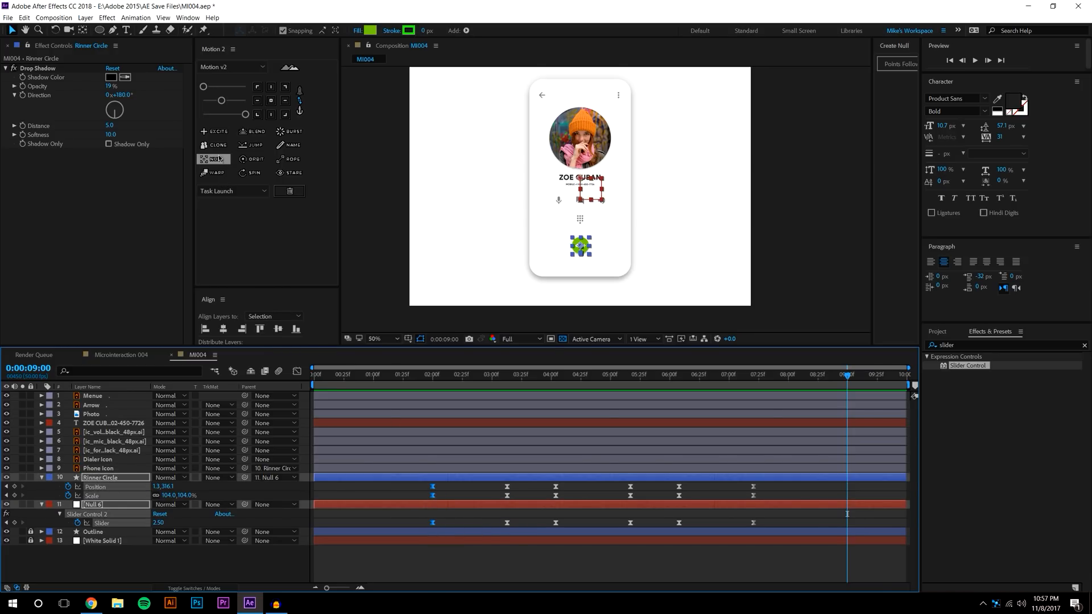
key("ctrl+v")
Preview from 7:10 and scrub to 9:18 to check the button returns to its start
left_click(741, 376)
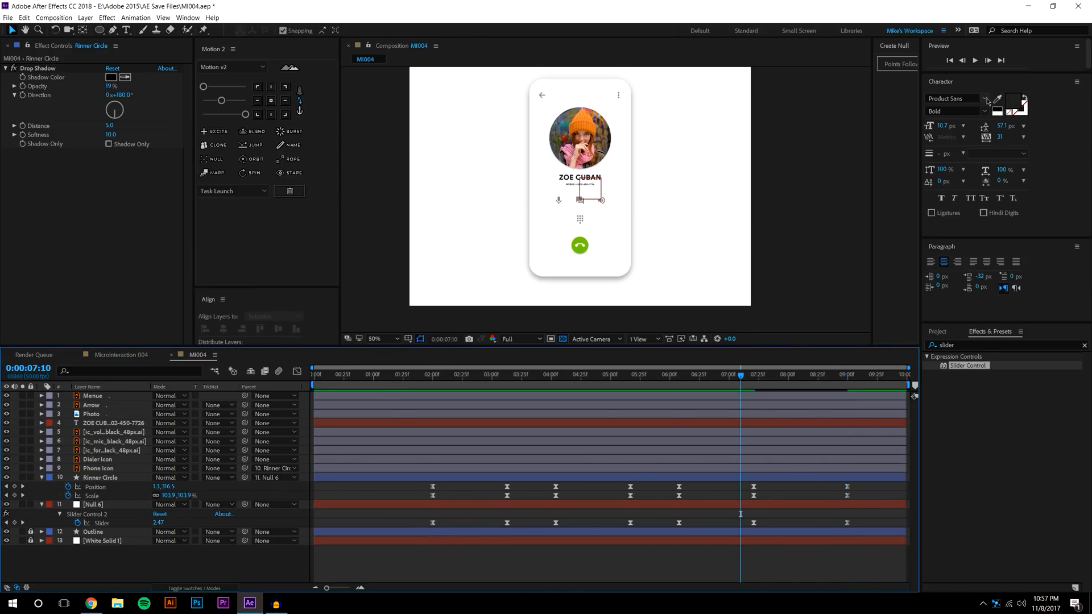
left_click(974, 60)
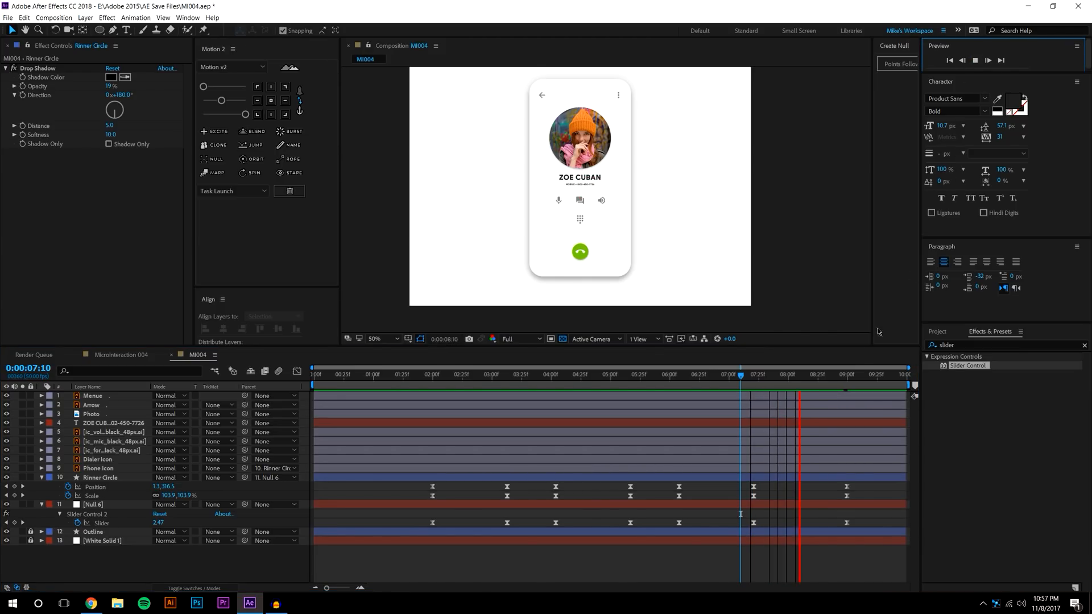
left_click(752, 384)
left_click_drag(753, 384, 868, 383)
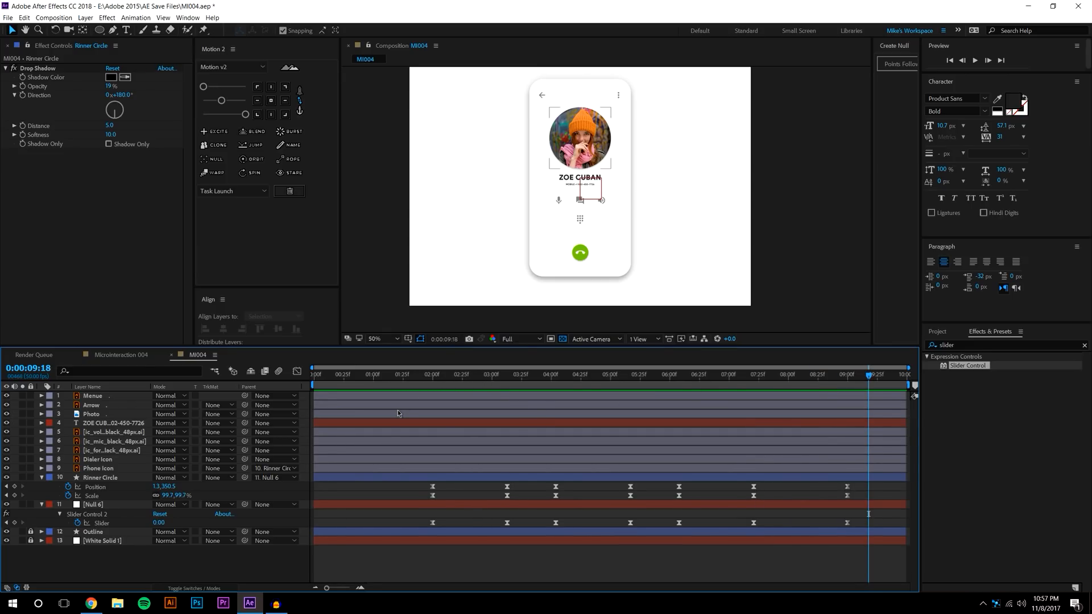
scroll(590, 252, "up", 4)
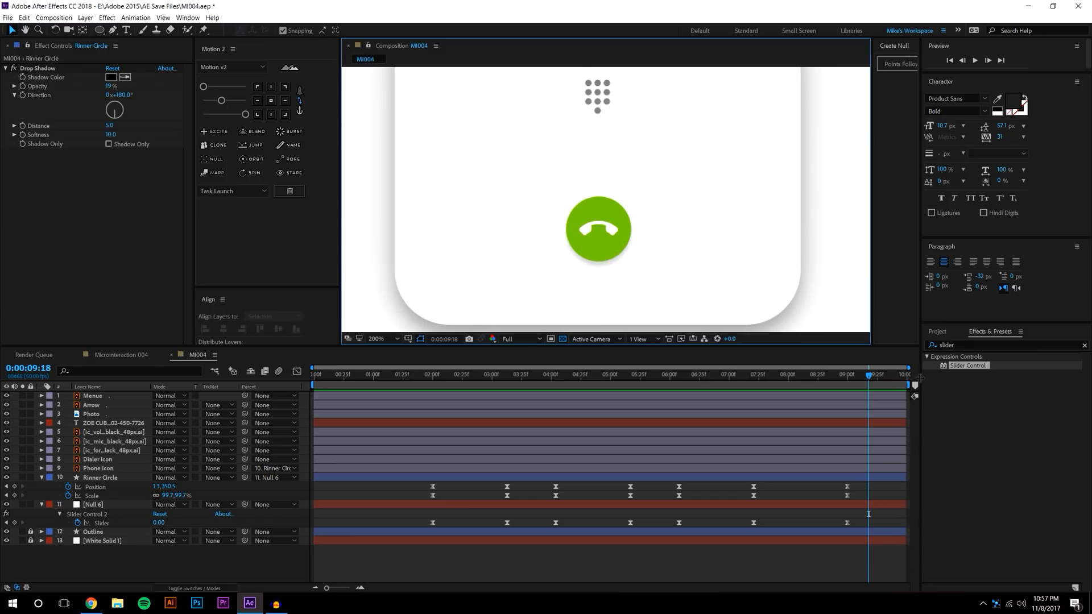
left_click(626, 219)
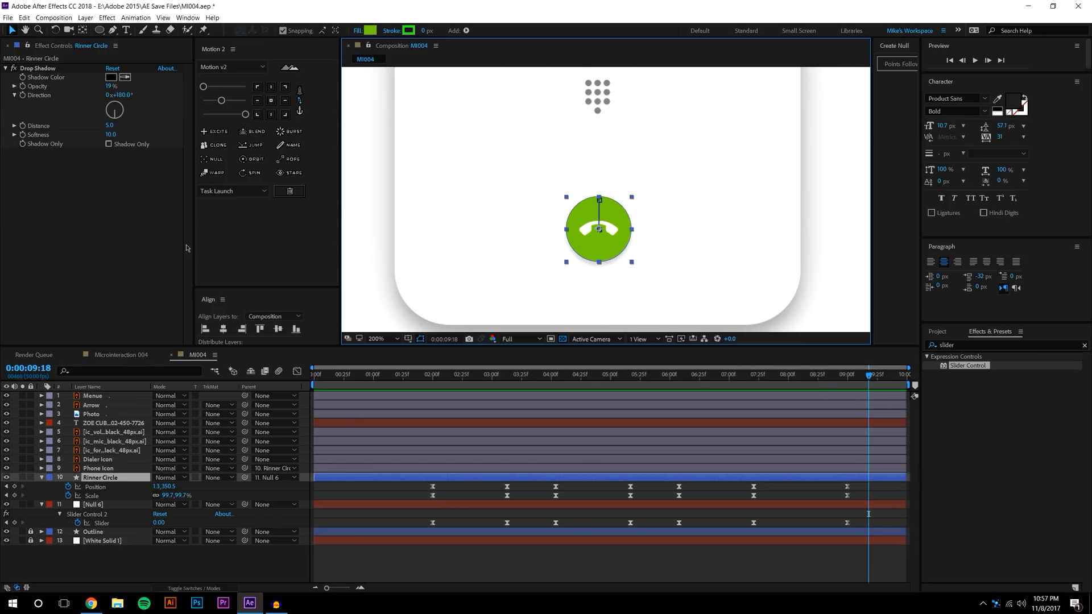
left_click(375, 31)
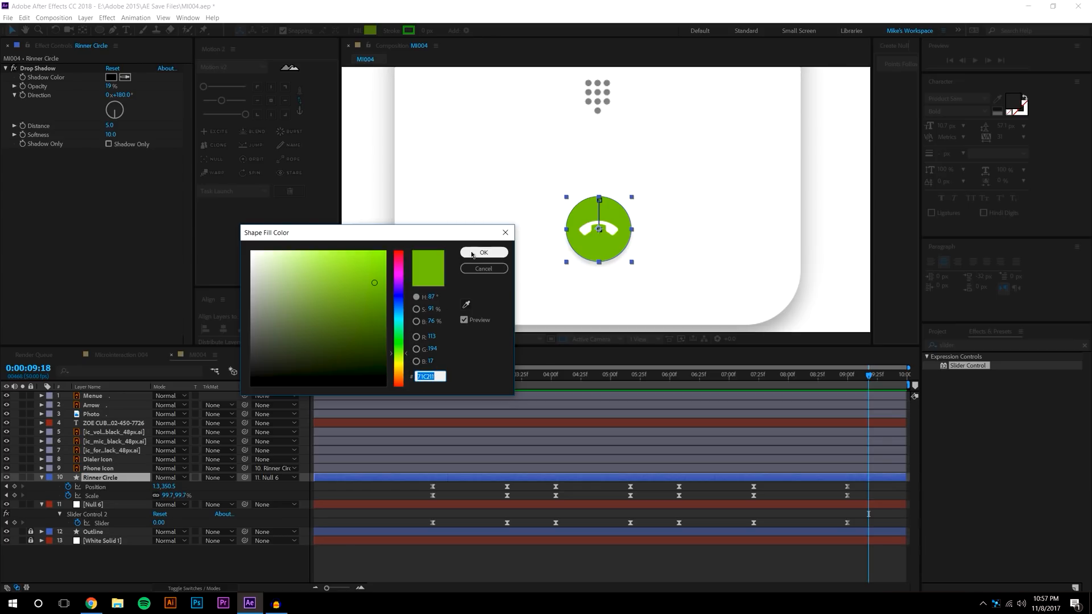
key("Return")
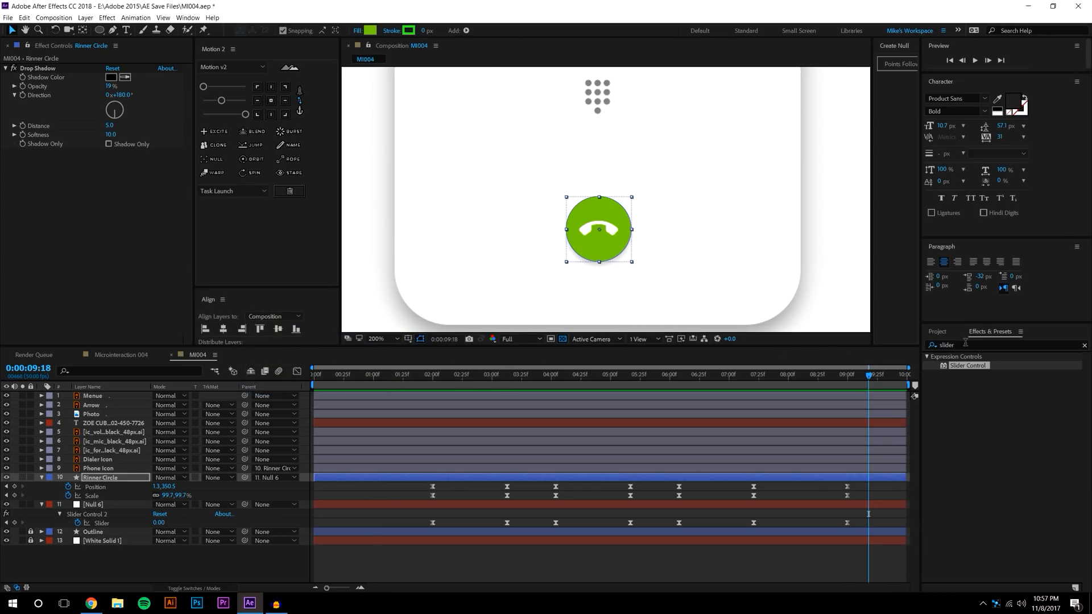
left_click(965, 344)
Add a Fill effect to Rinner Circle and move Drop Shadow below it
type("fill")
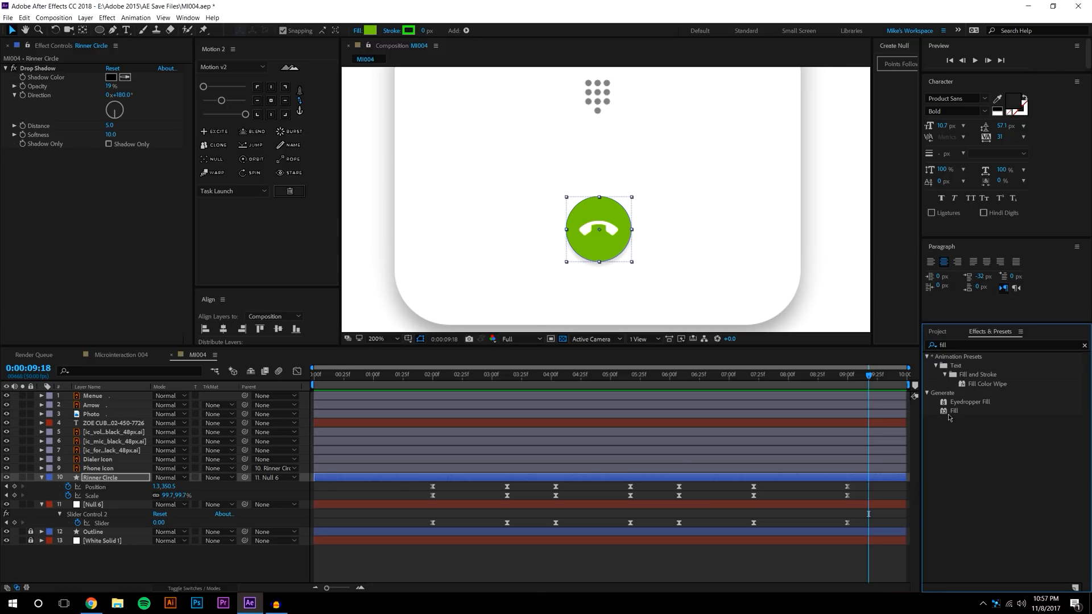
left_click_drag(953, 411, 124, 485)
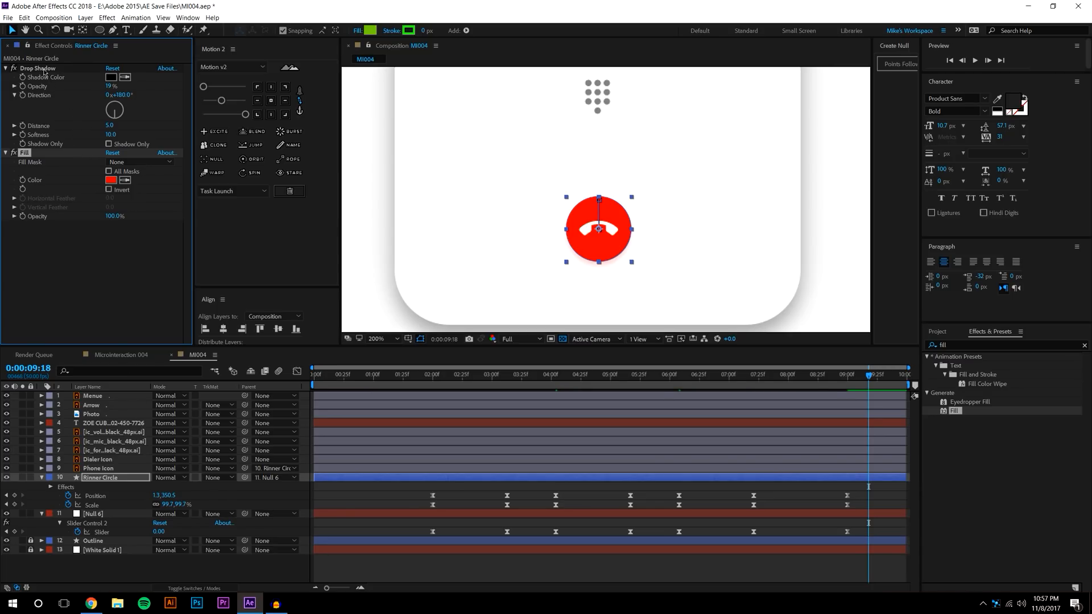
left_click_drag(44, 71, 48, 167)
left_click_drag(51, 232, 51, 232)
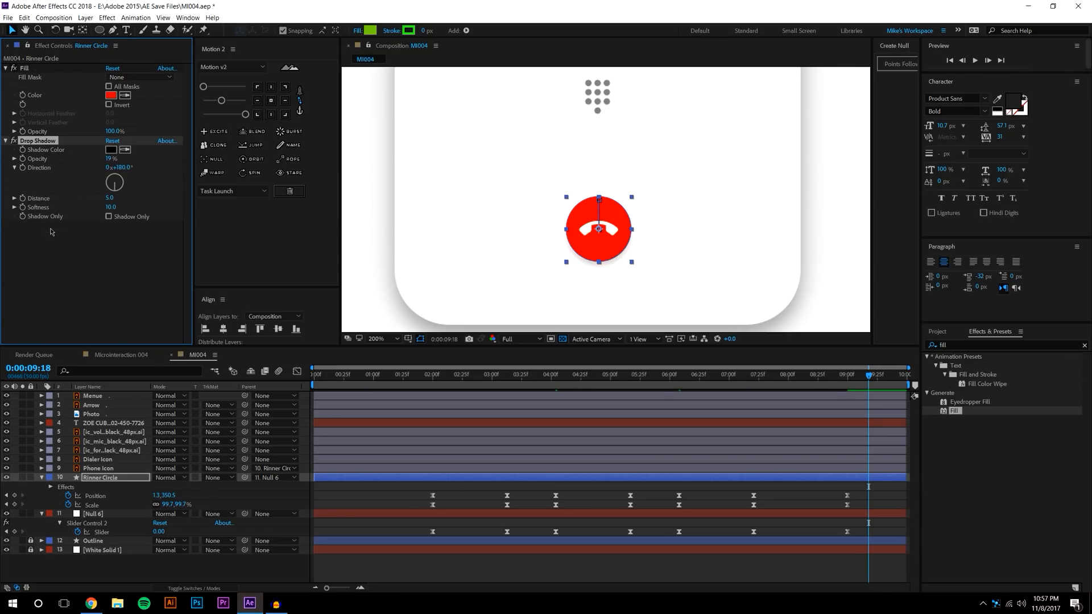
left_click(157, 272)
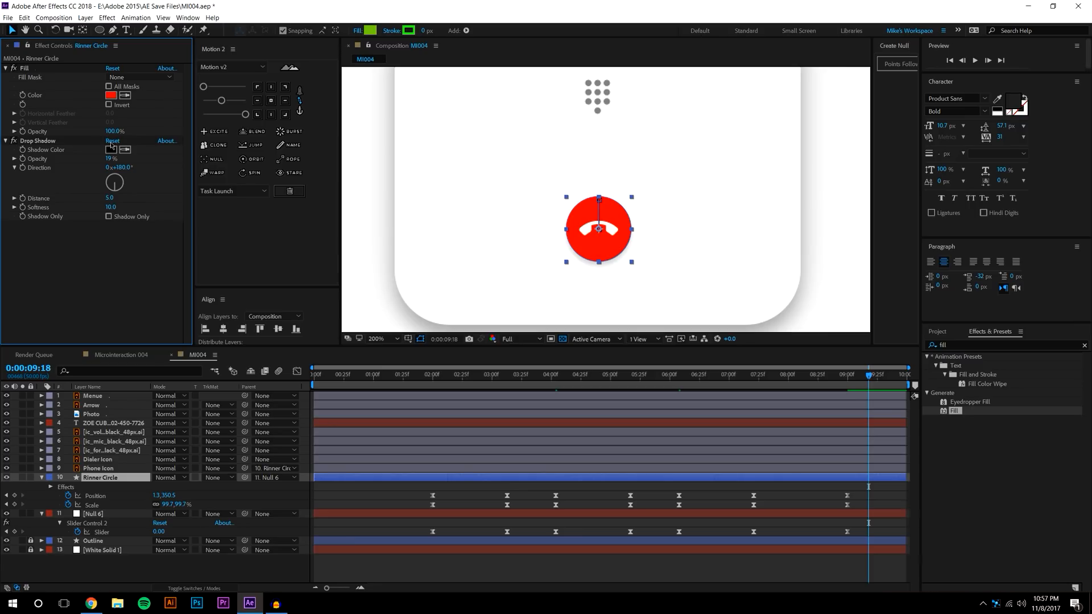
Set the Fill colour to green 71C211 and keyframe it at 7:21
left_click(110, 96)
key("ctrl+v")
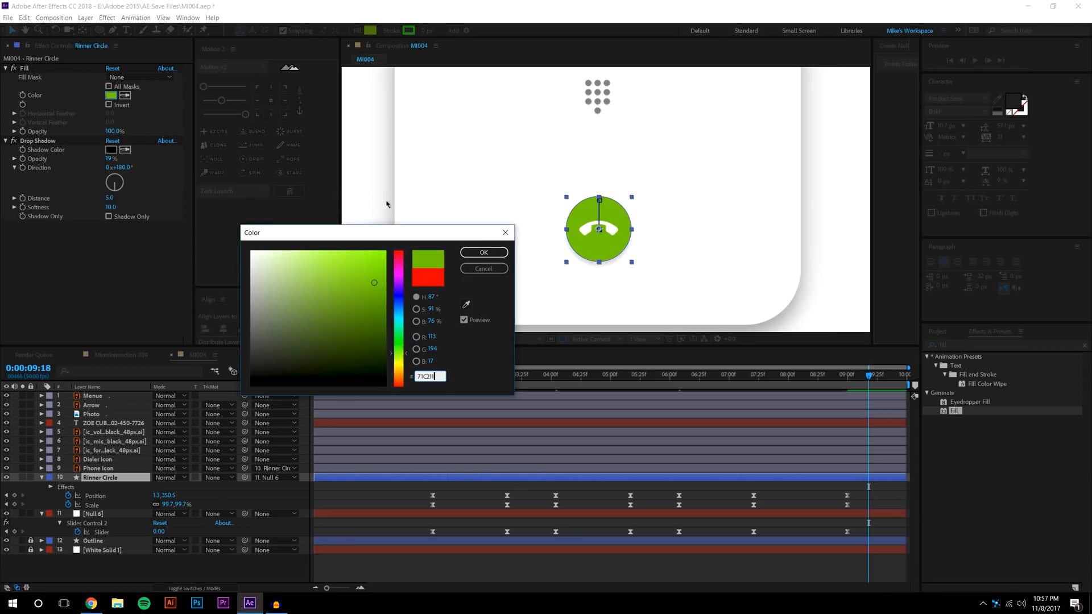
left_click(502, 253)
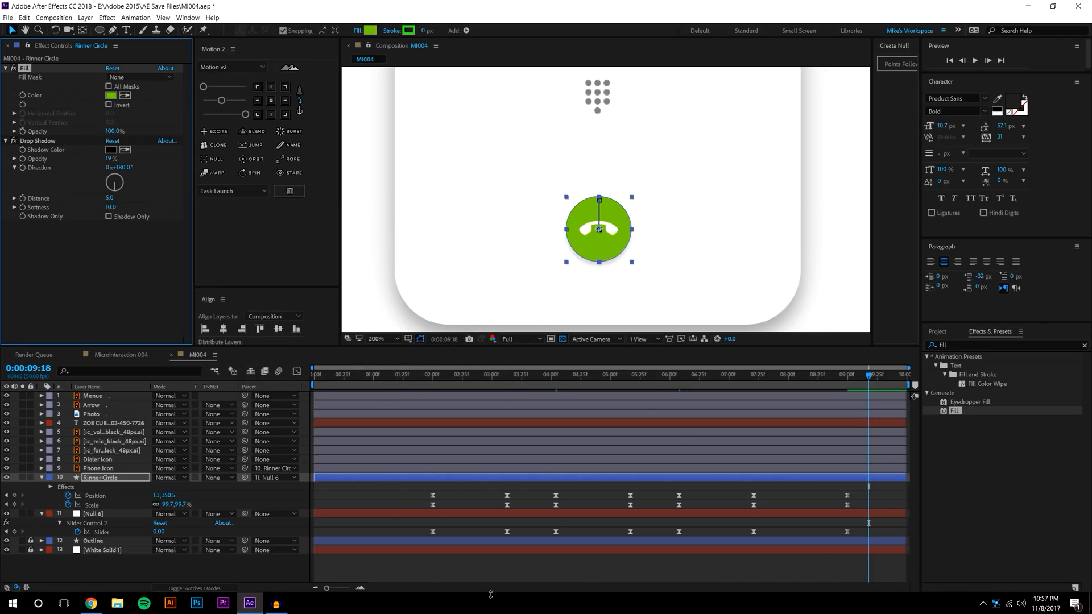
left_click_drag(855, 390, 767, 391)
key("j")
left_click(22, 95)
Set the Fill colour to red F72121 at 9:00
key("k")
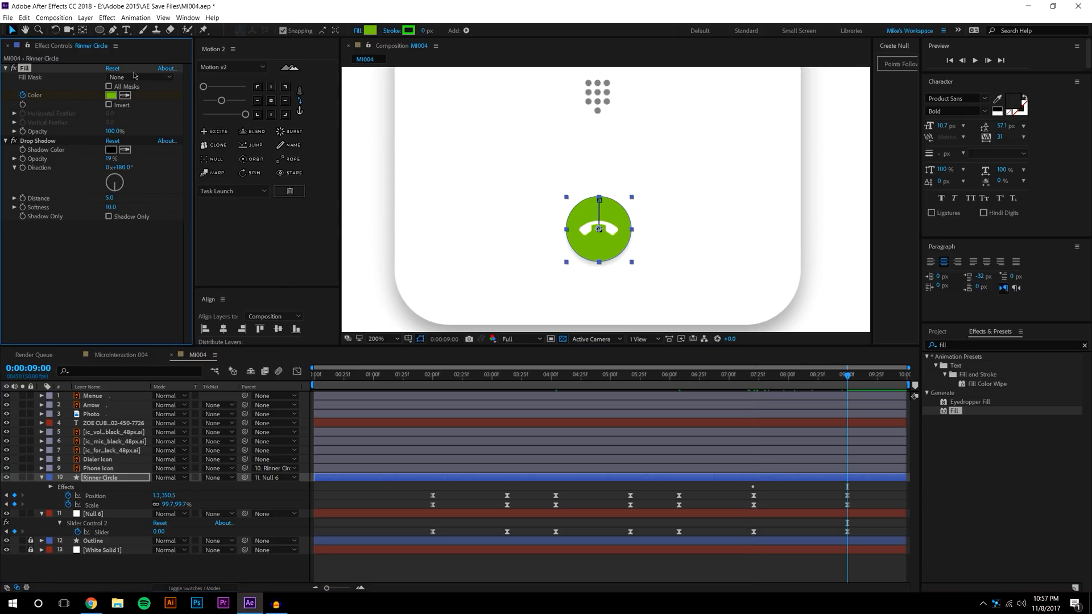
left_click(110, 95)
left_click(362, 257)
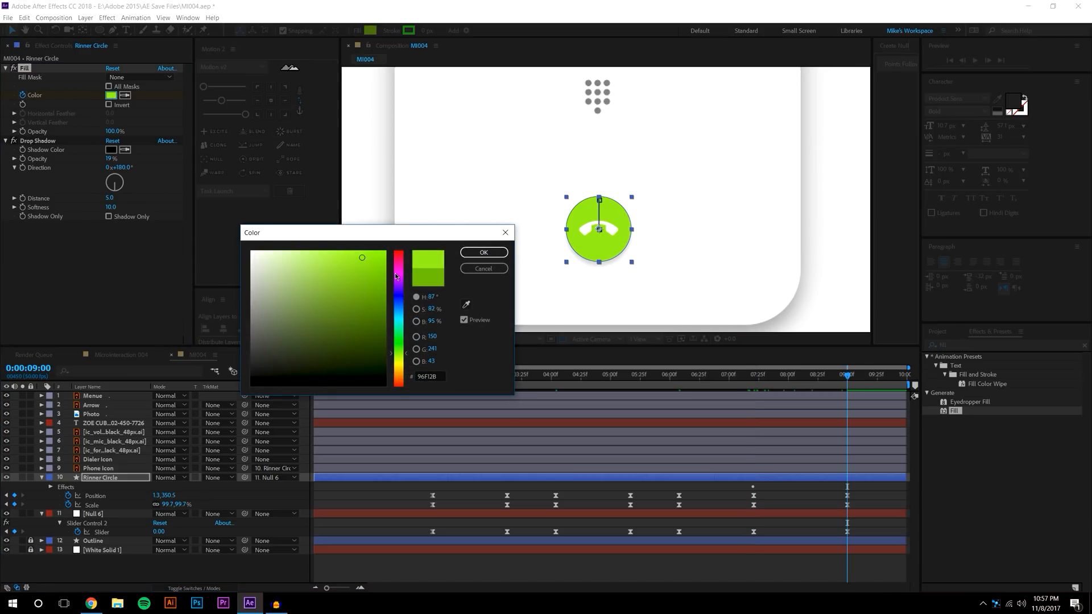
left_click(398, 250)
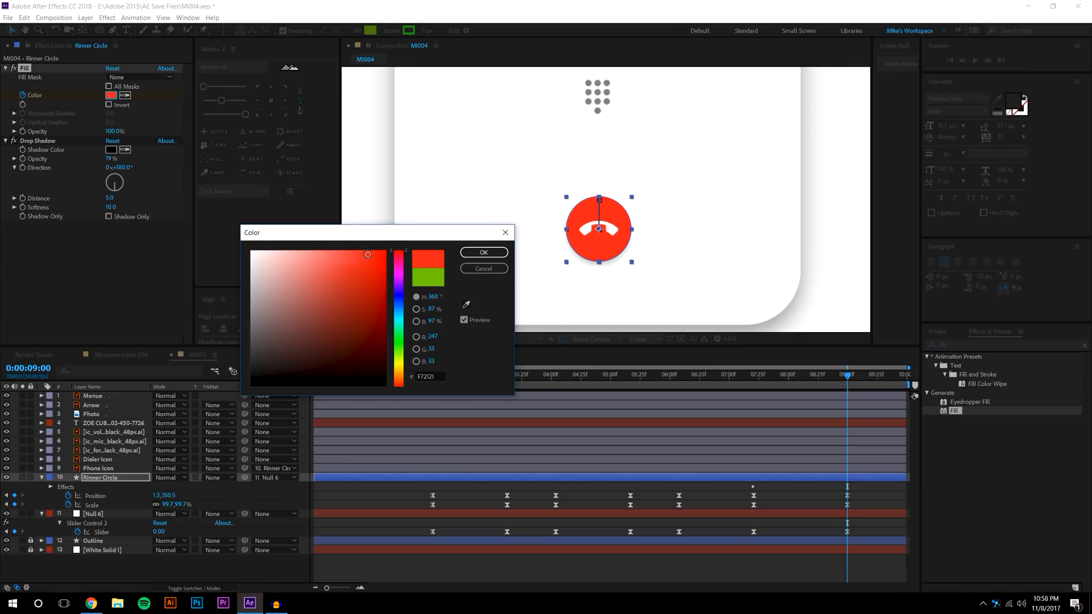
left_click(464, 250)
Ease the Fill Color keyframes with Motion 2 and check their speed graph
left_click(379, 477)
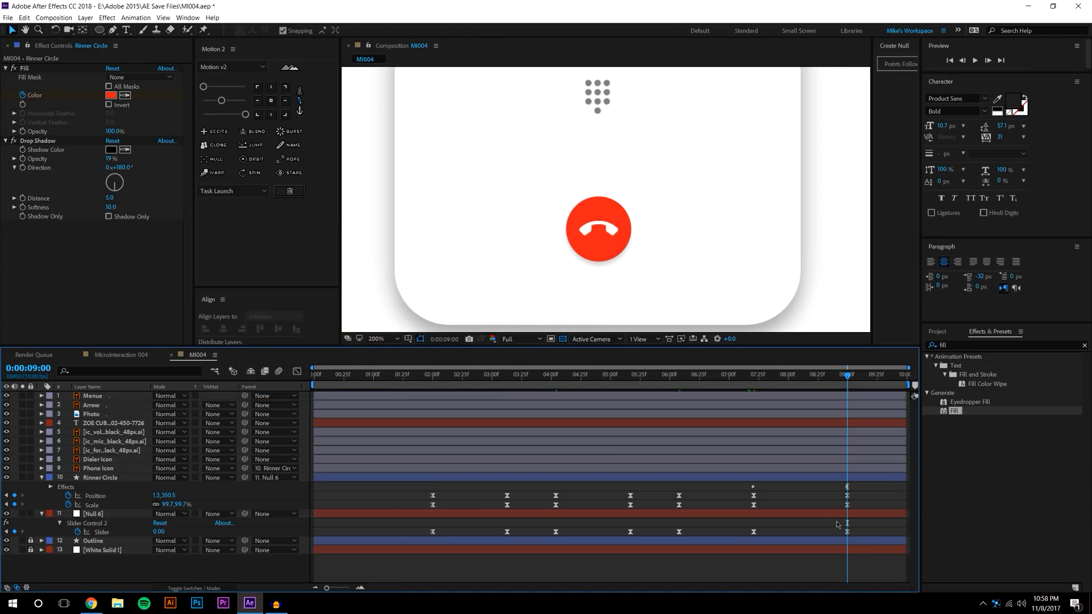
left_click(119, 479)
key("u")
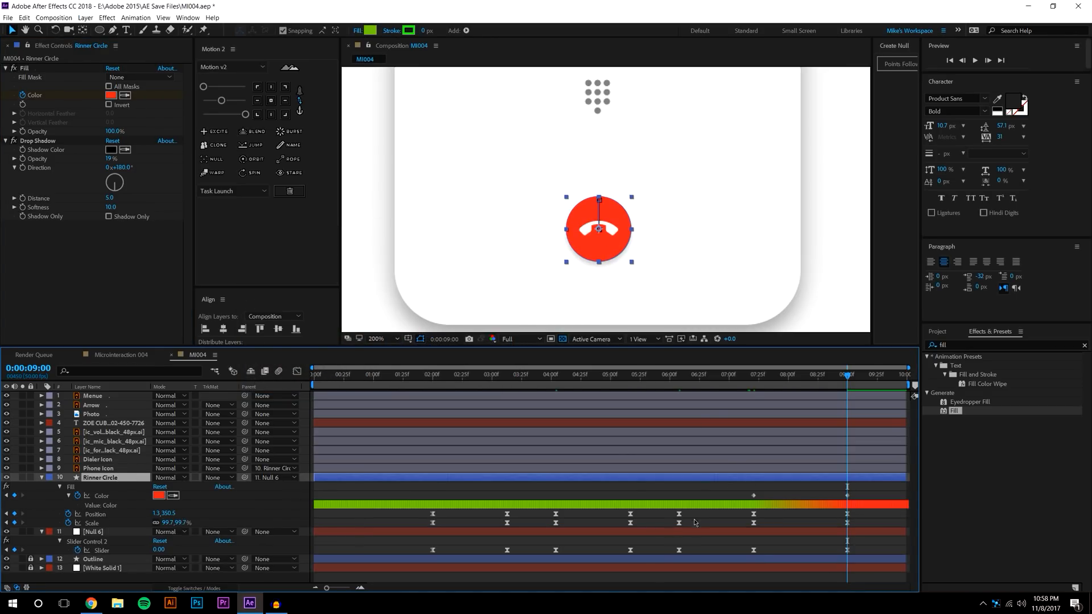
left_click_drag(738, 490, 856, 502)
left_click(244, 115)
left_click(245, 114)
left_click(297, 372)
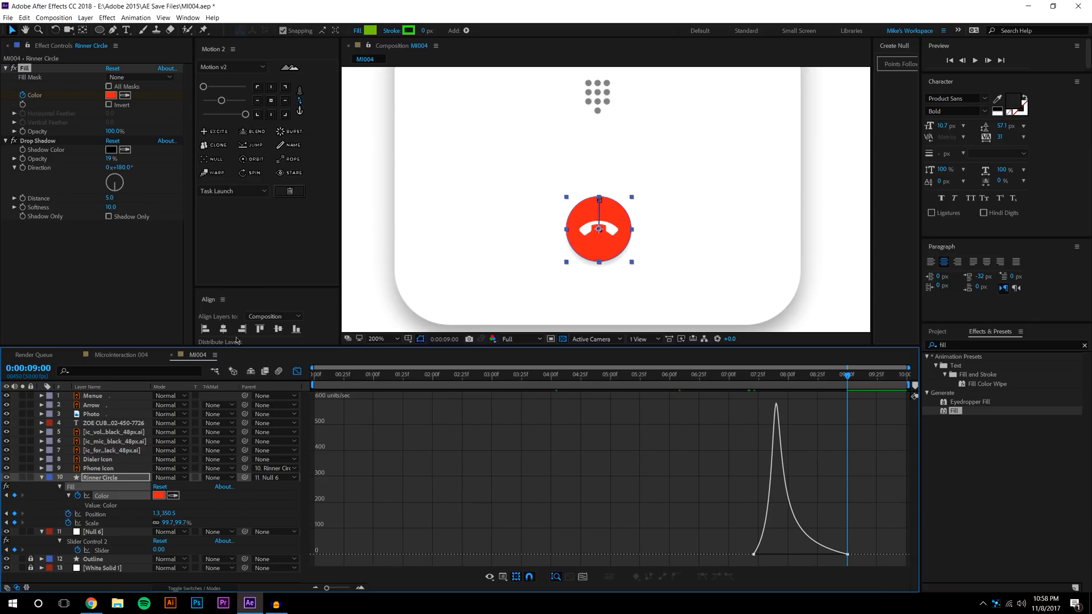
left_click(297, 372)
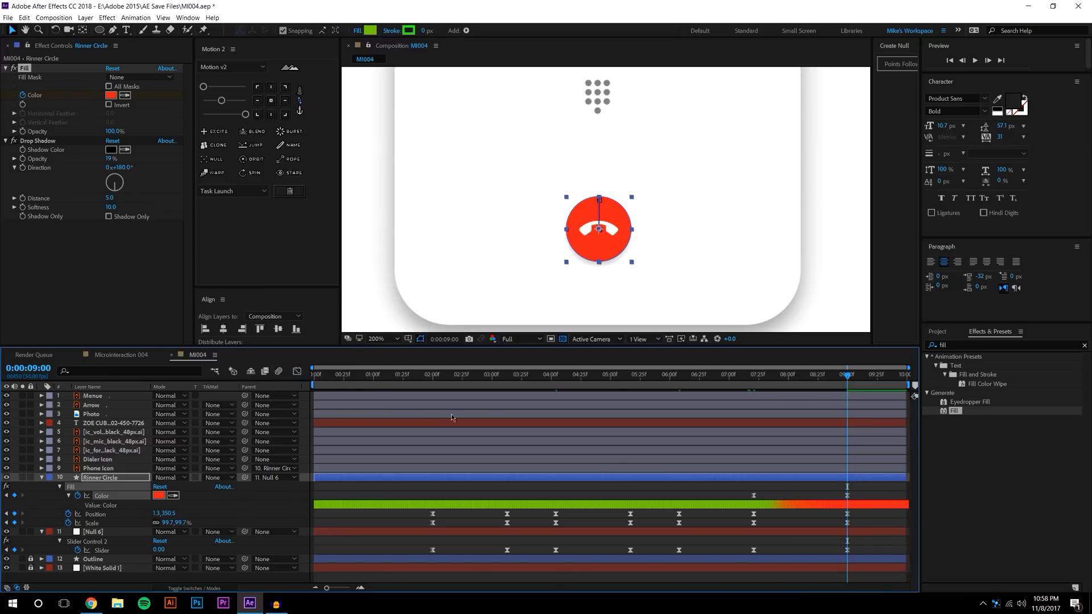
left_click(746, 377)
Set the Phone Icon's Rotation keyframe at 7:21 to -141.4°
left_click(765, 377)
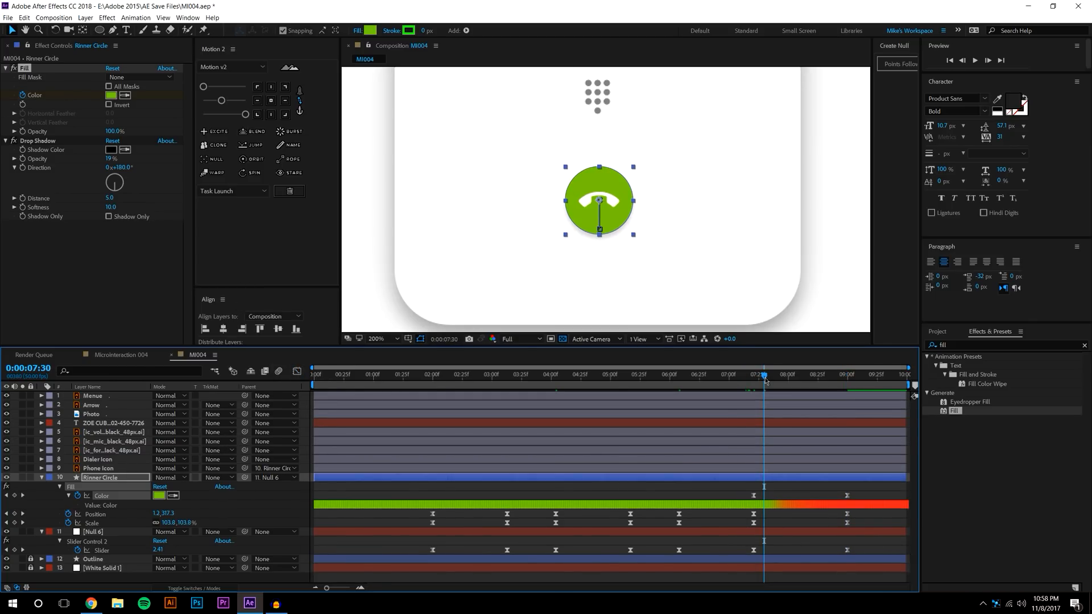
key("j")
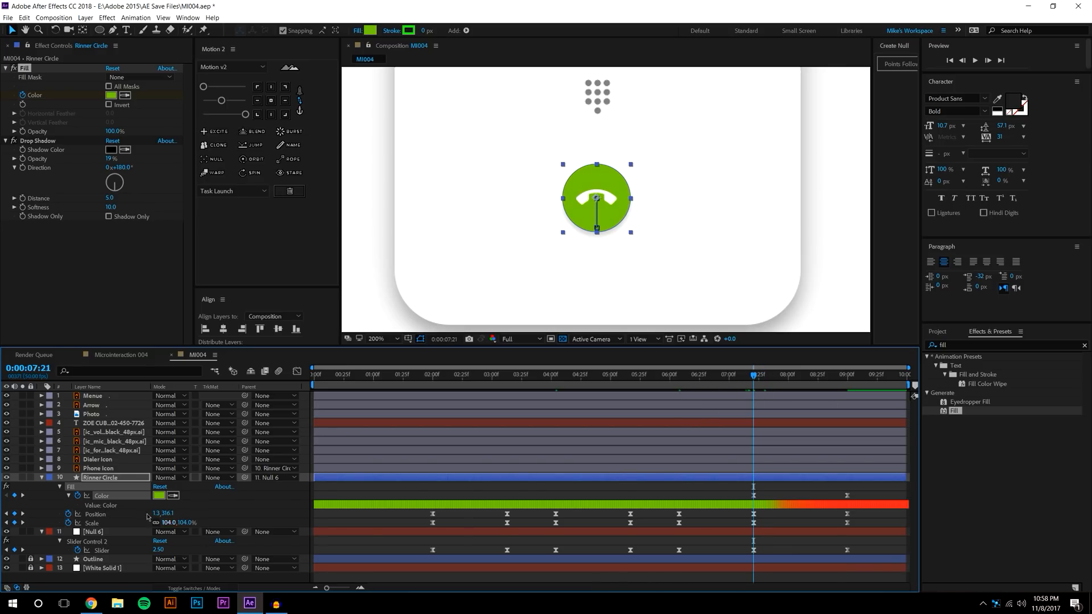
left_click(99, 469)
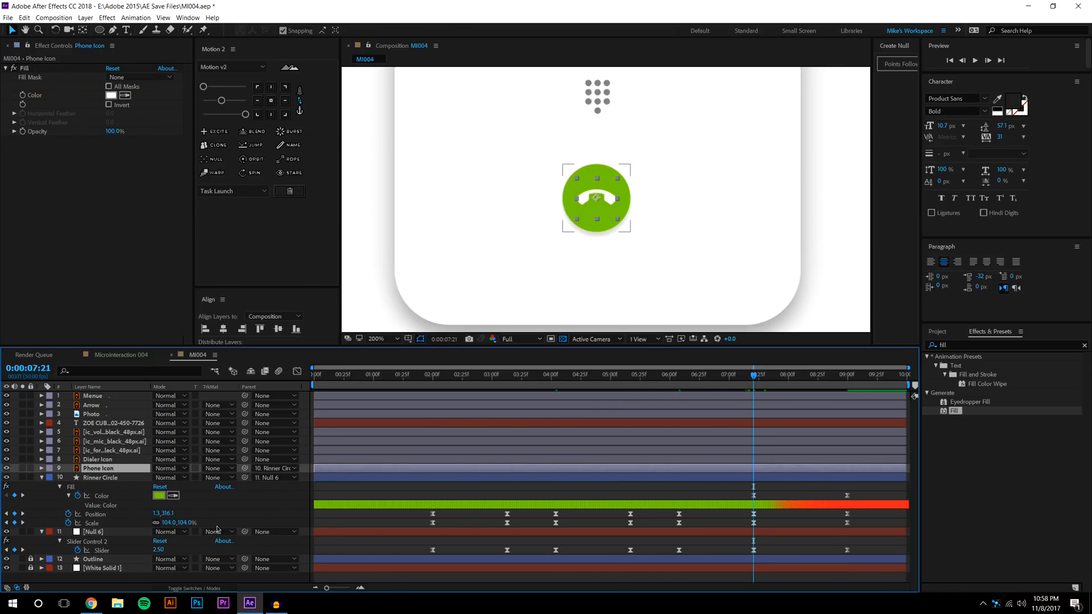
key("r")
left_click_drag(167, 477, 89, 470)
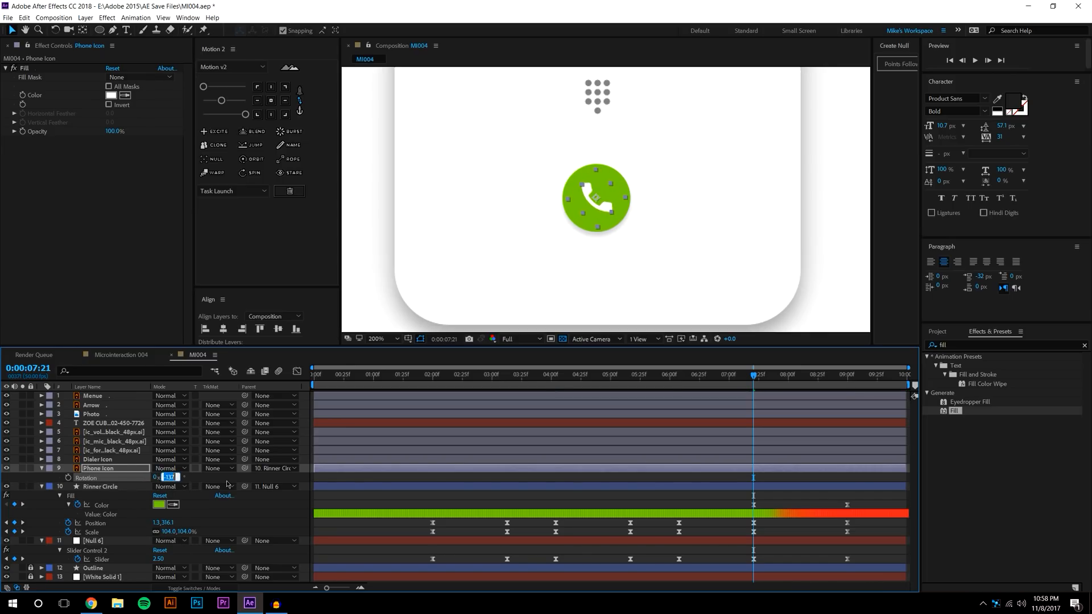
type("-141.4")
key("Return")
Flip the handset upside down at 9:00 and ease both Rotation keyframes with Motion 2
left_click(550, 495)
key("k")
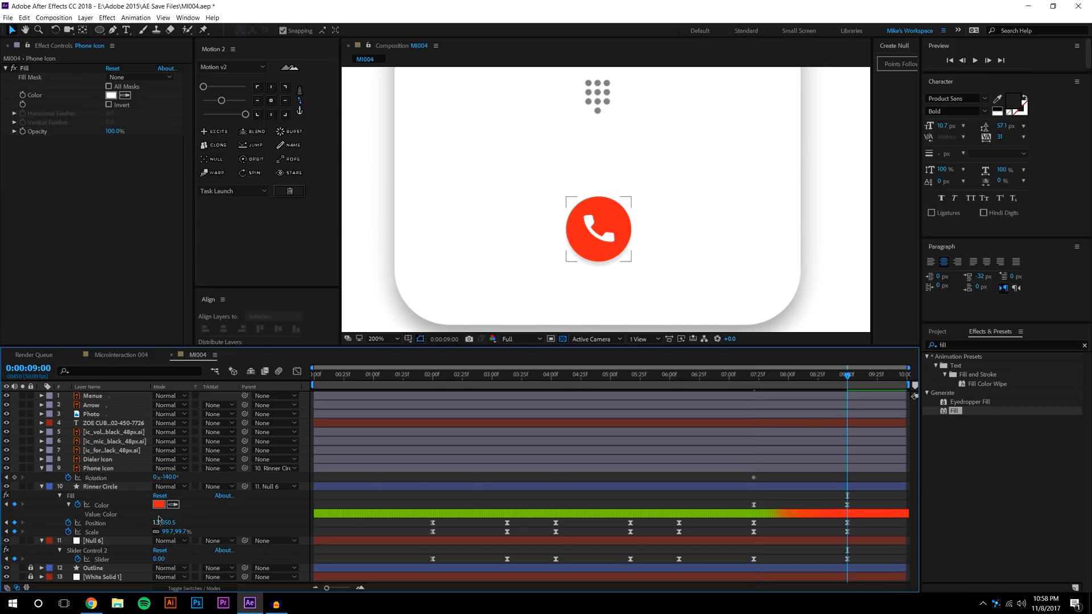
left_click_drag(162, 477, 168, 478)
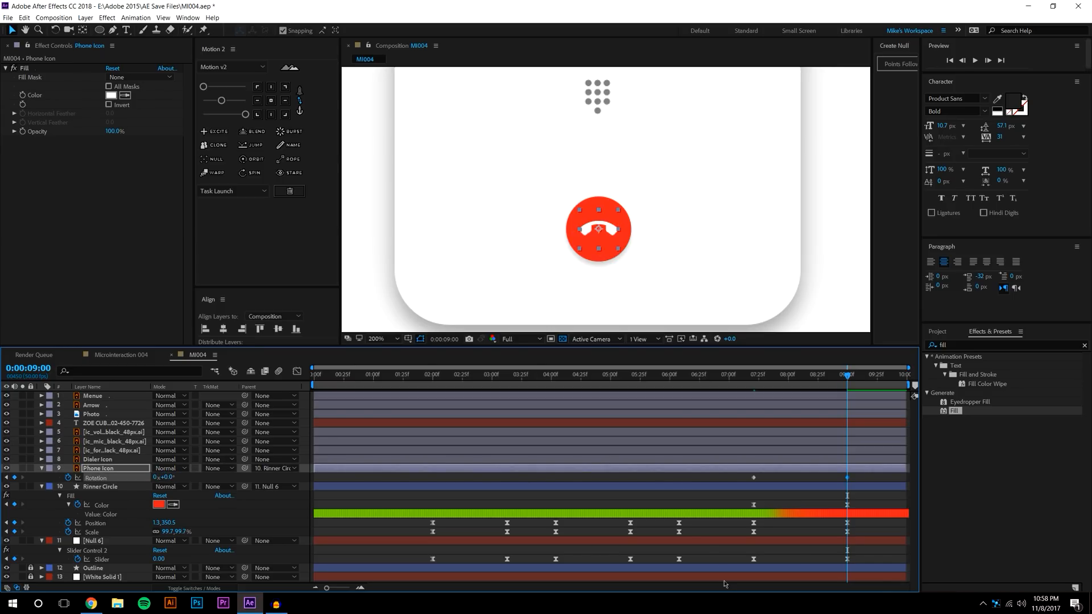
left_click_drag(745, 476, 878, 490)
left_click(221, 100)
left_click(245, 115)
left_click(774, 504)
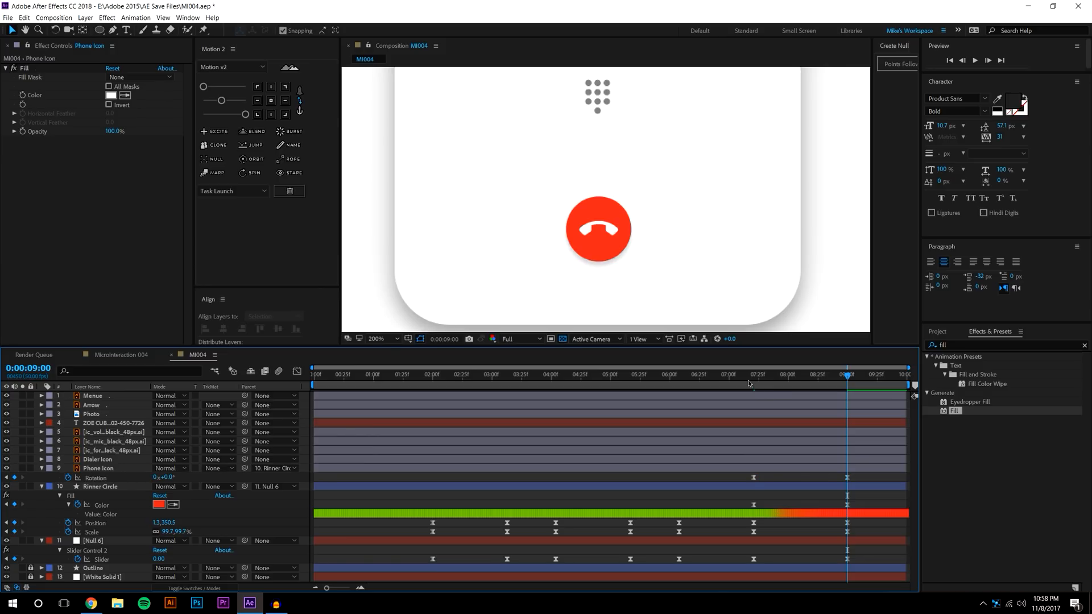
left_click(748, 376)
Preview the animation, then drag the 9:00 closing keyframes back to 7:45
left_click(971, 62)
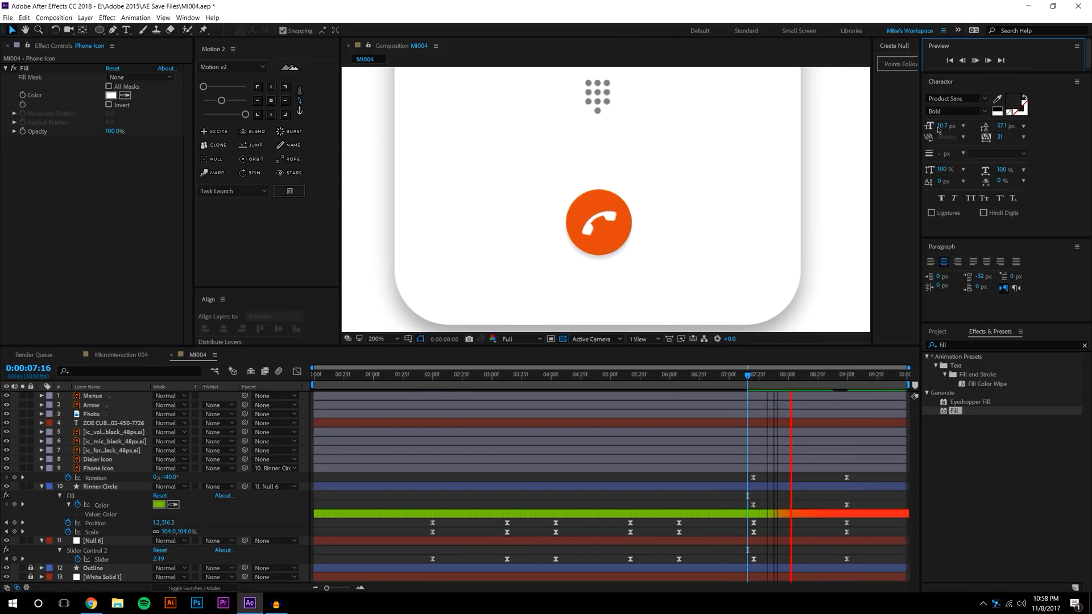
left_click(752, 377)
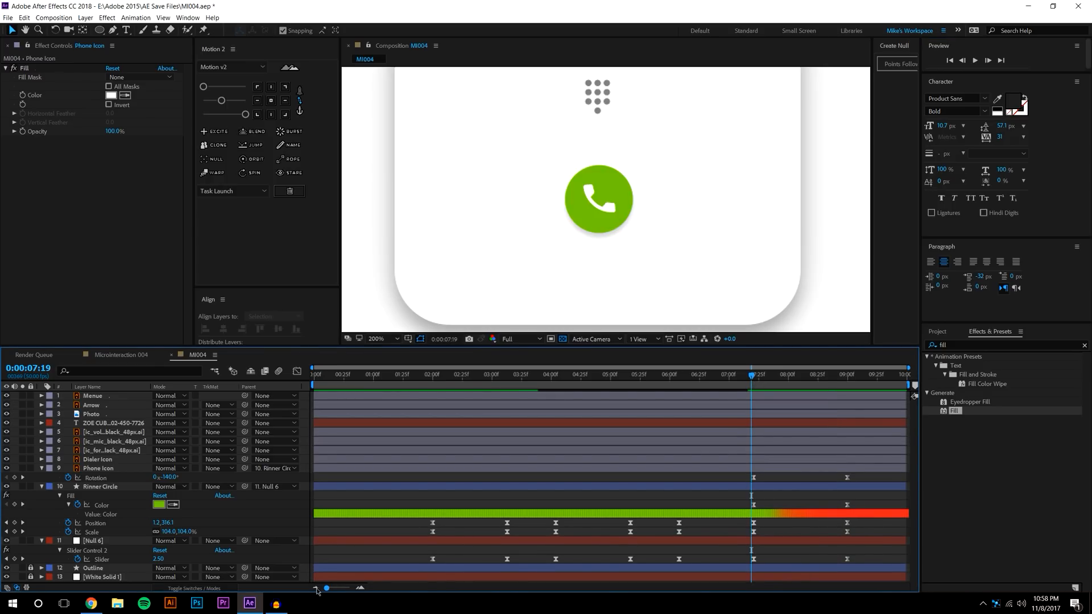
left_click(416, 376)
left_click(974, 60)
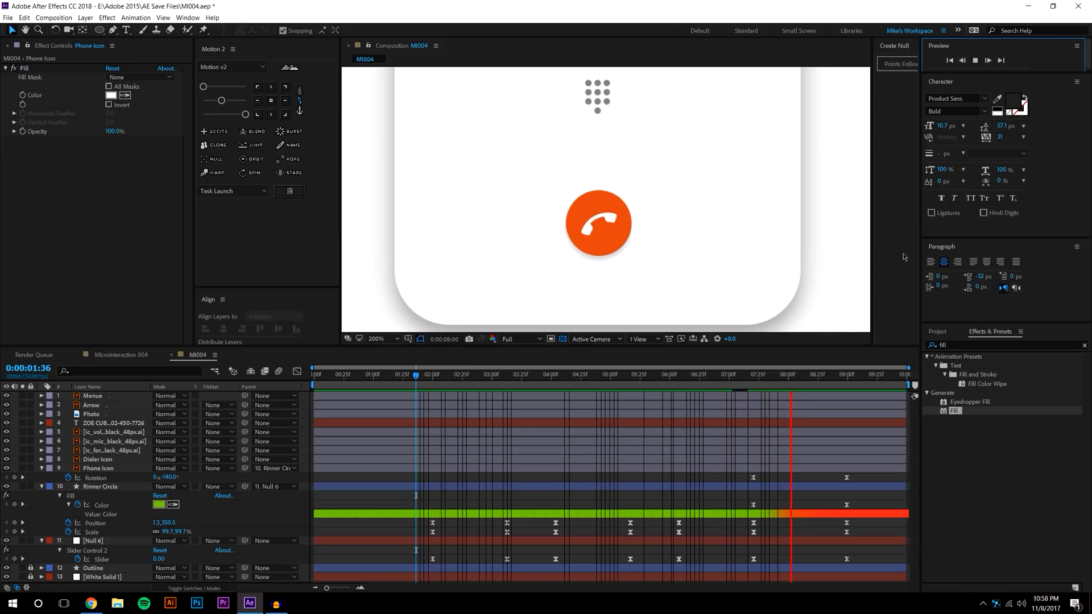
left_click(782, 375)
left_click_drag(858, 561, 833, 472)
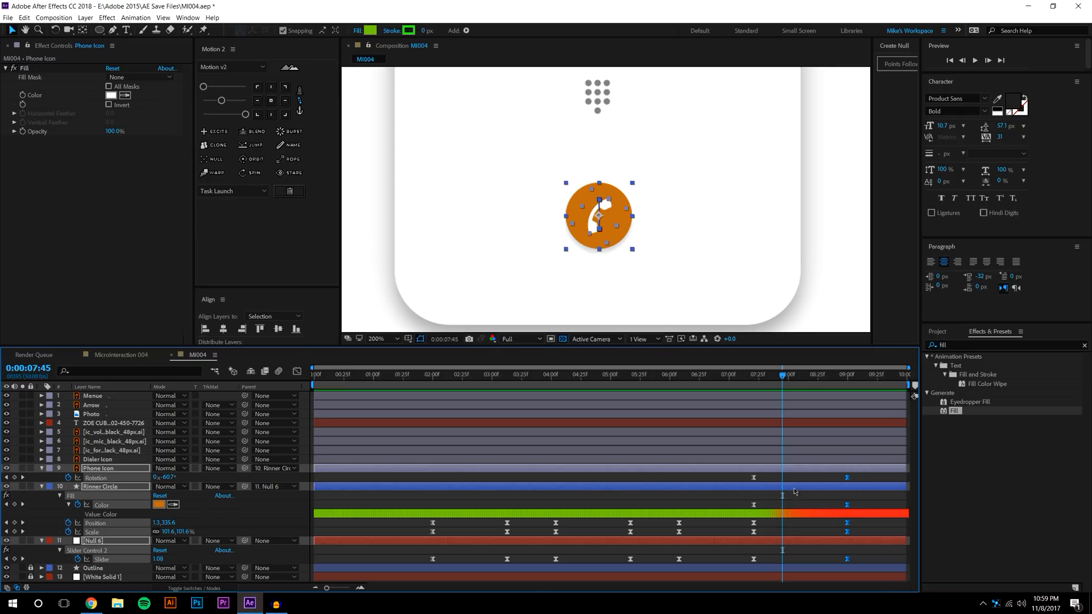
left_click_drag(847, 482, 781, 482)
Shift the Rinner Circle keyframes from about 7:35 to 7:44 and preview the result
left_click(750, 379)
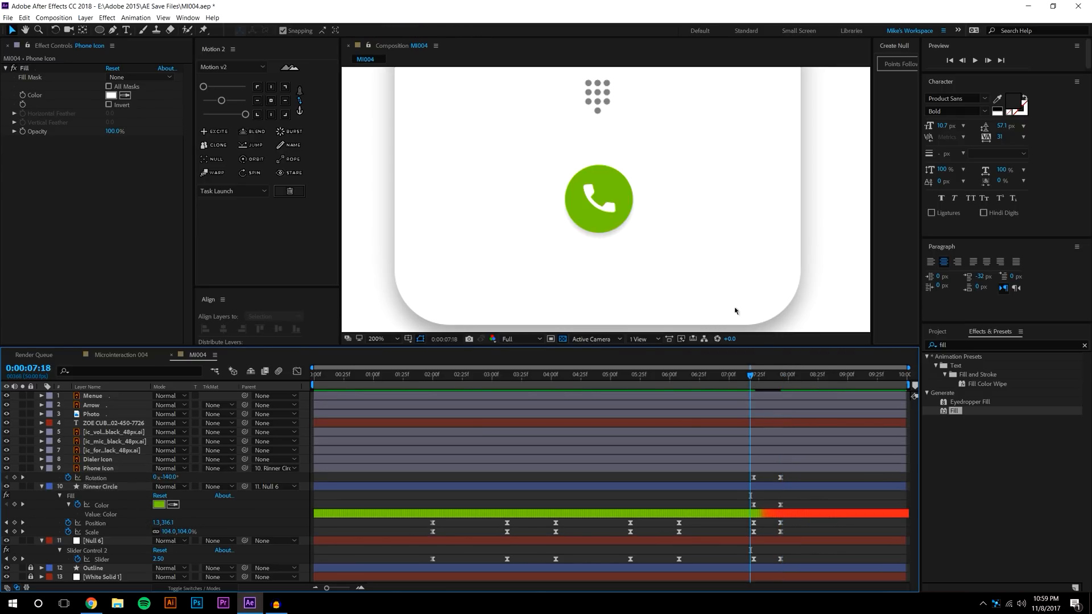
left_click(698, 380)
left_click(973, 62)
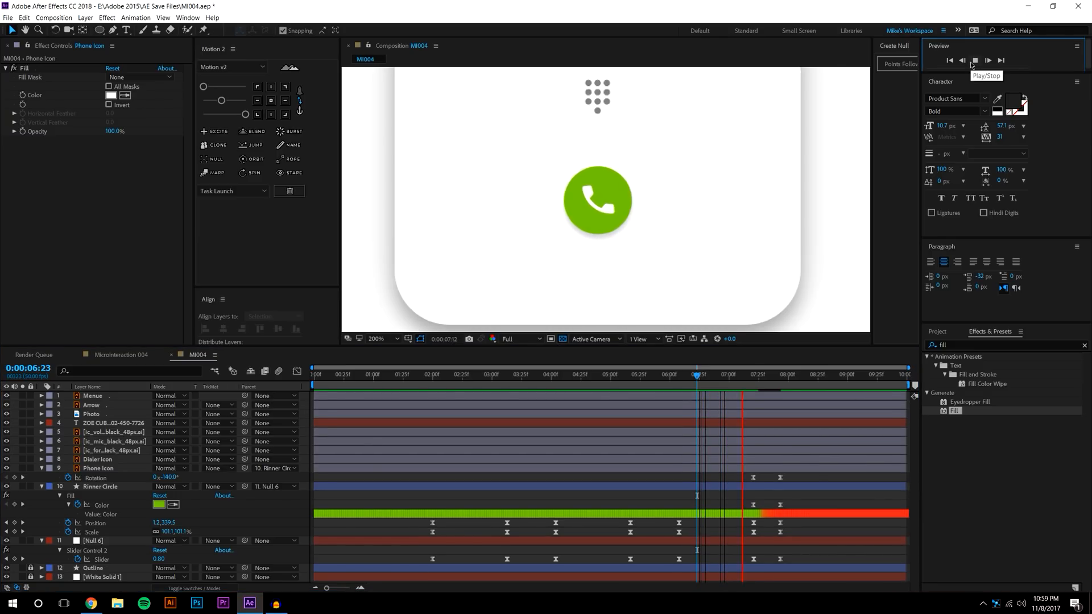
left_click(771, 489)
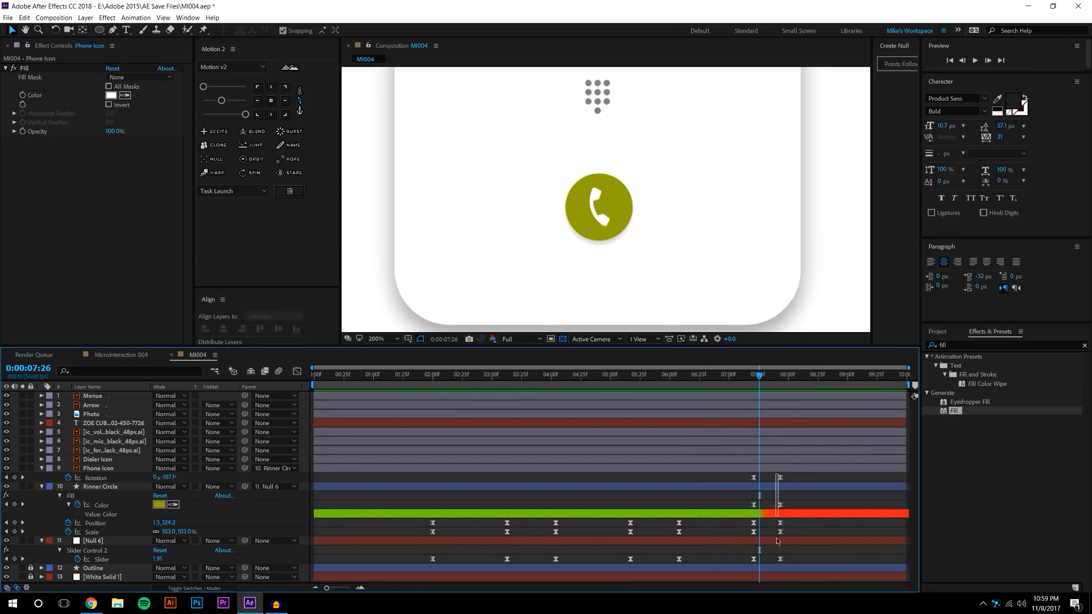
left_click_drag(778, 530, 784, 569)
left_click_drag(780, 477, 803, 477)
left_click(975, 61)
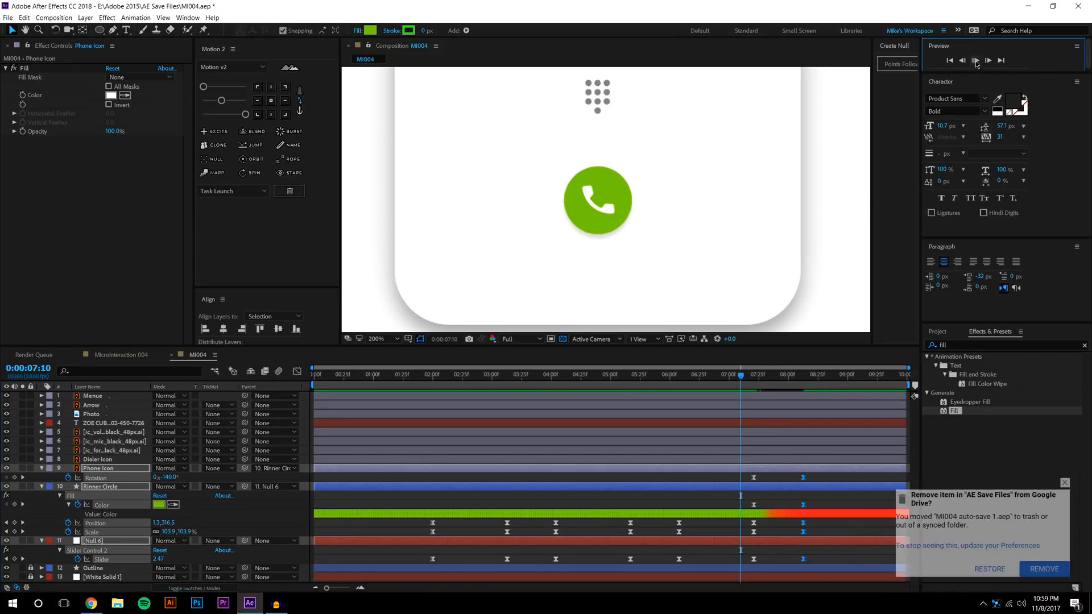
key("space")
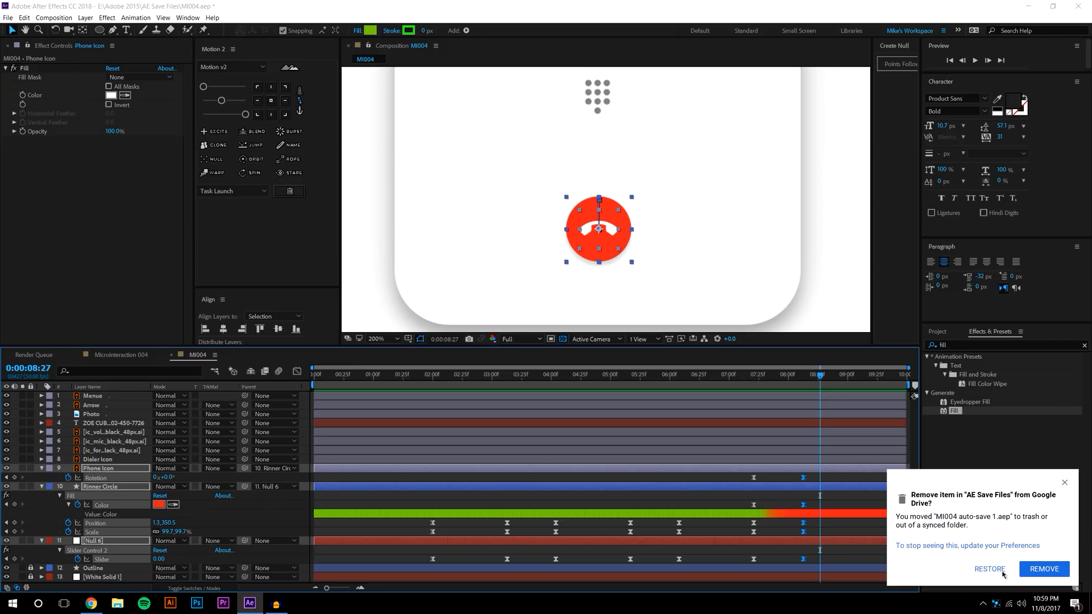
Return to the start of the timeline and frame the whole card in the viewer
left_click(1002, 571)
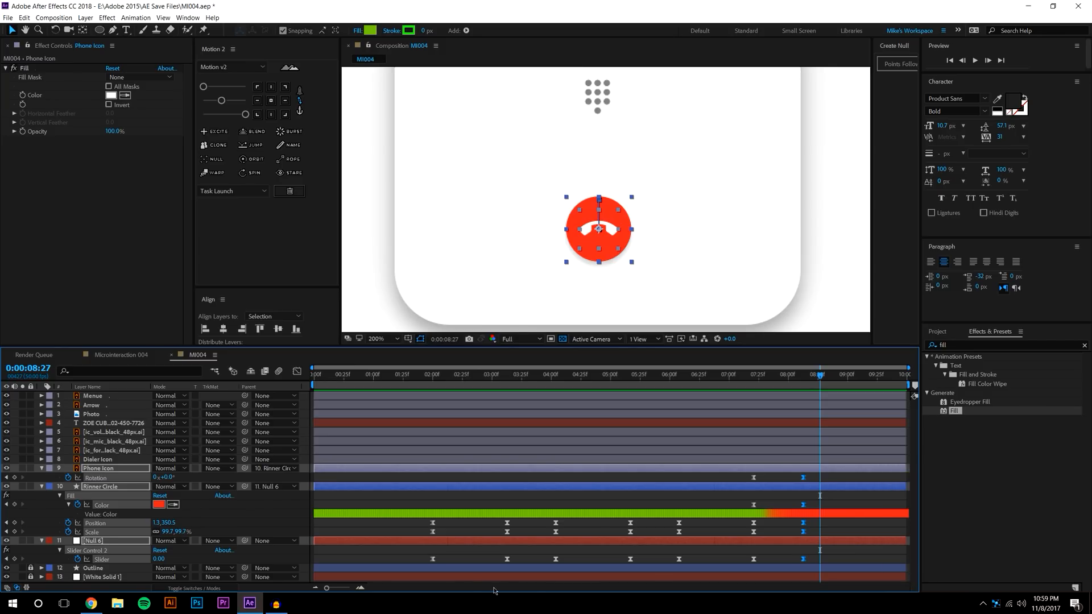
left_click_drag(383, 375, 247, 363)
scroll(554, 173, "down", 1)
left_click_drag(576, 168, 567, 226)
key("v")
left_click(764, 203)
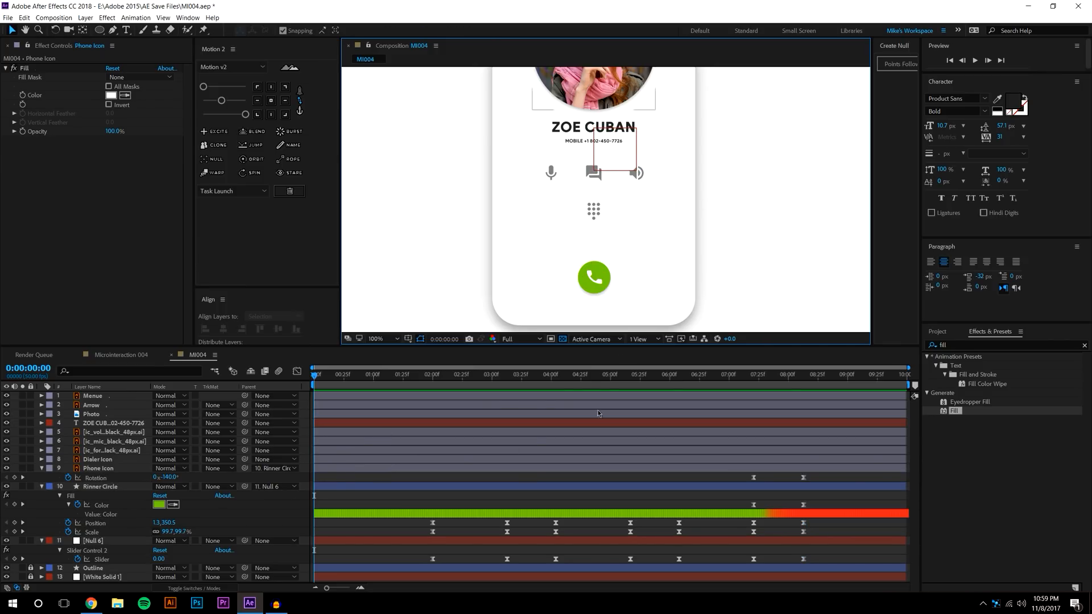
key("comma")
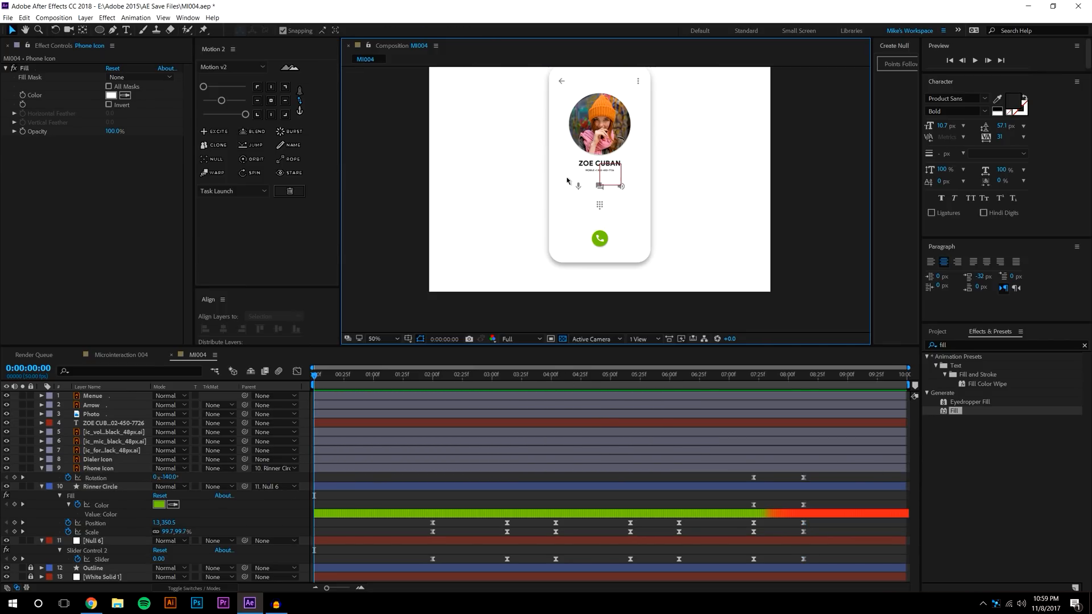
left_click(974, 59)
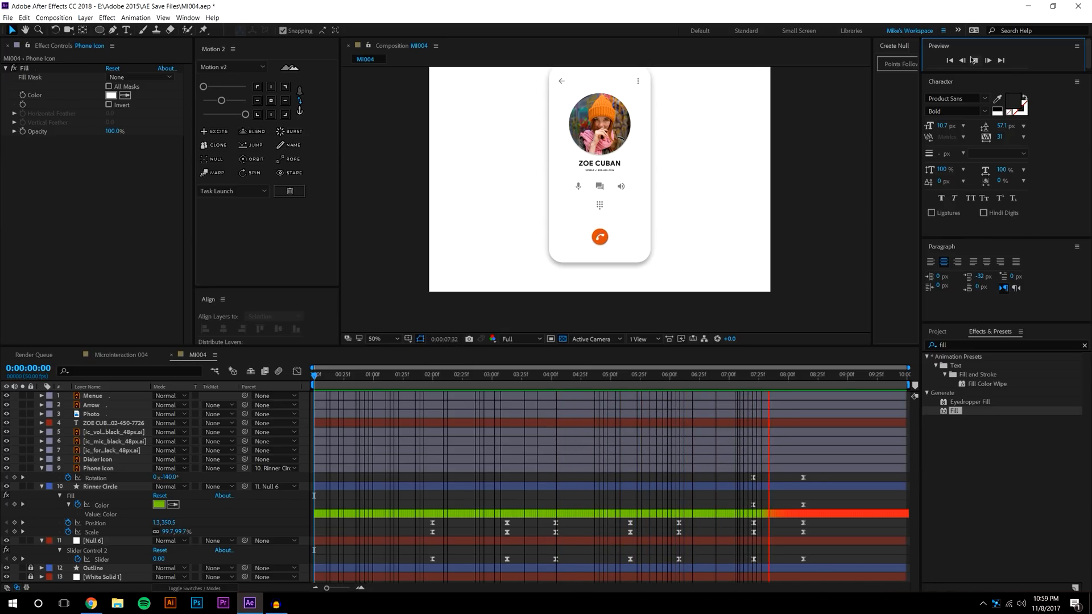
mouse_move(430, 374)
left_mouse_down()
mouse_move(511, 372)
mouse_move(449, 374)
left_mouse_up()
left_click(976, 61)
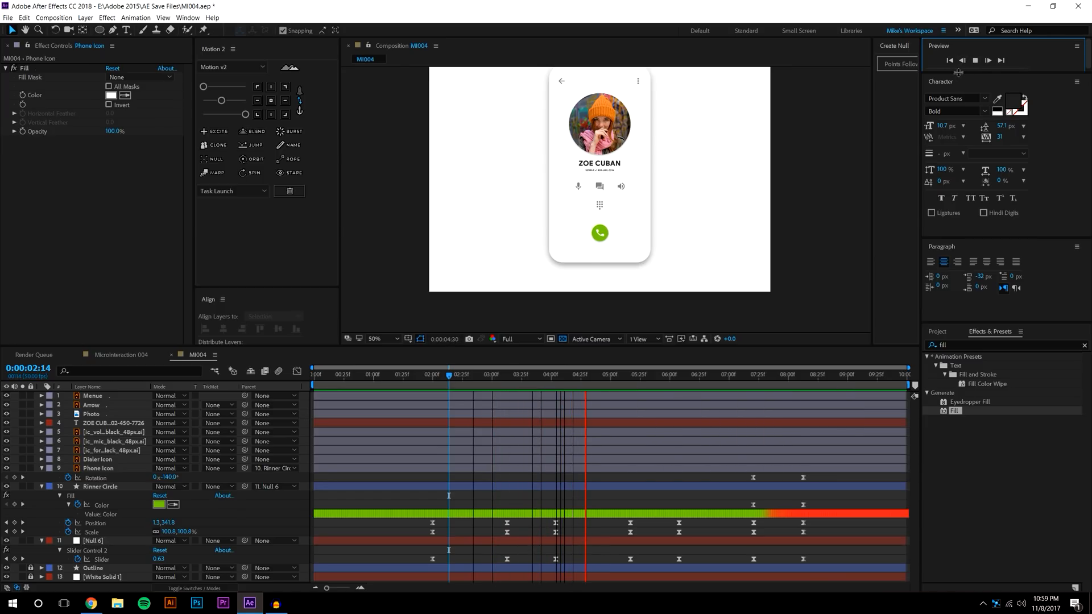
left_click_drag(521, 374, 489, 372)
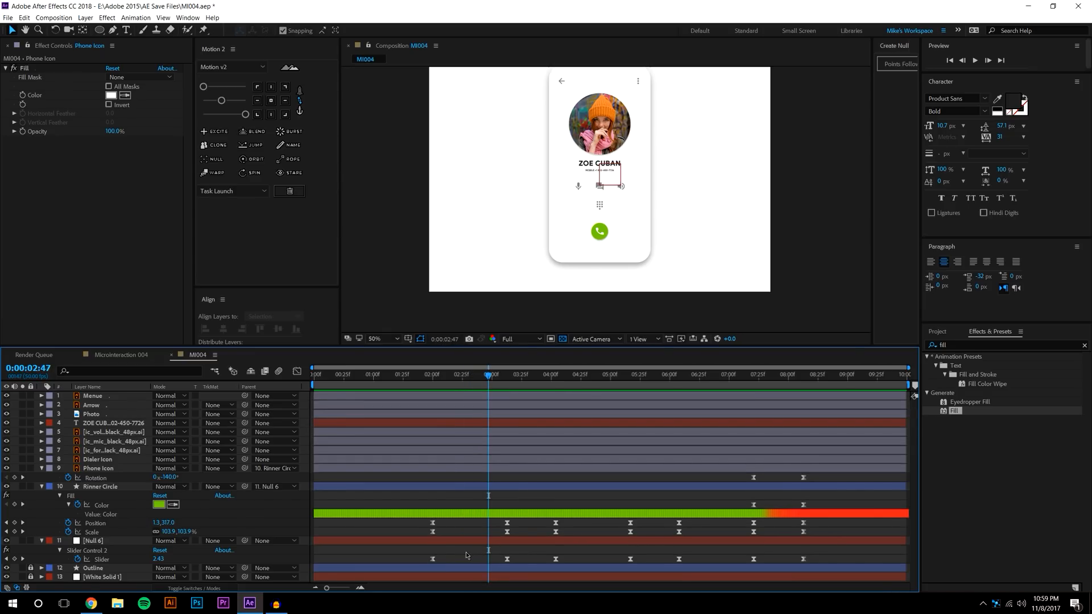
Make the seven Slider keyframes linear in Motion 2 and preview the result
left_click_drag(415, 559, 821, 572)
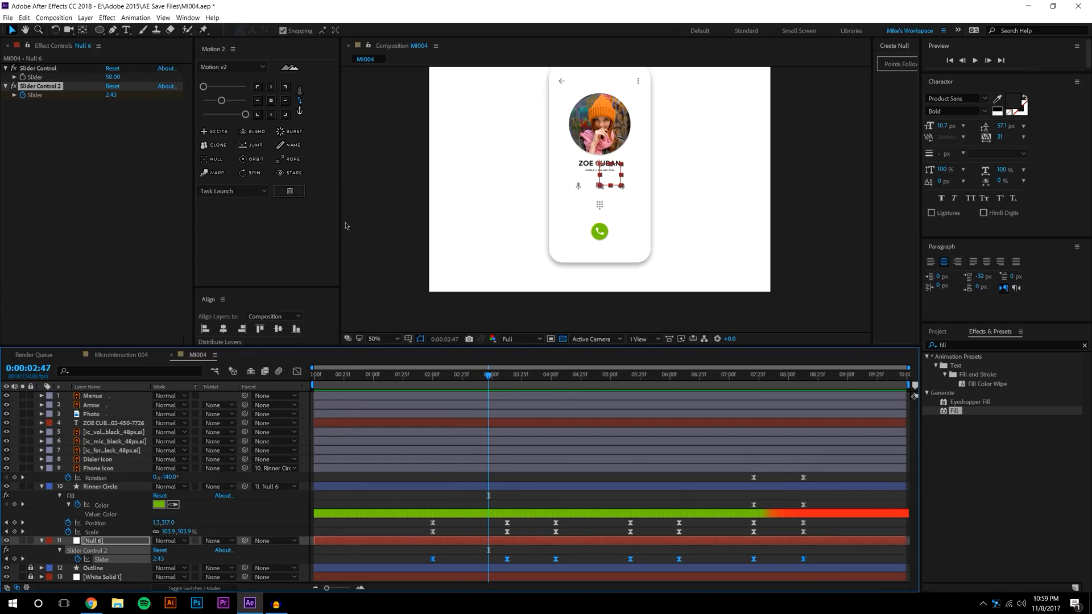
left_click_drag(245, 114, 203, 114)
left_click(426, 377)
left_click(410, 571)
left_click(976, 61)
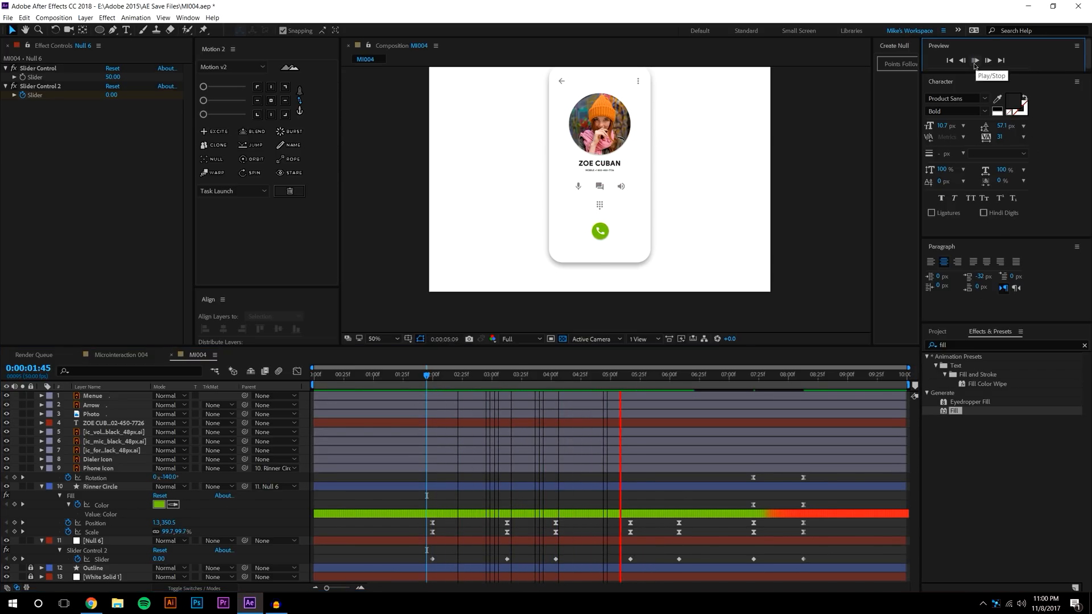
left_click_drag(580, 376, 489, 382)
Undo the linear change to restore the eased Slider keyframes, then scrub through the animation
left_click(101, 560)
key("F9")
key("ctrl+z")
left_click(585, 560)
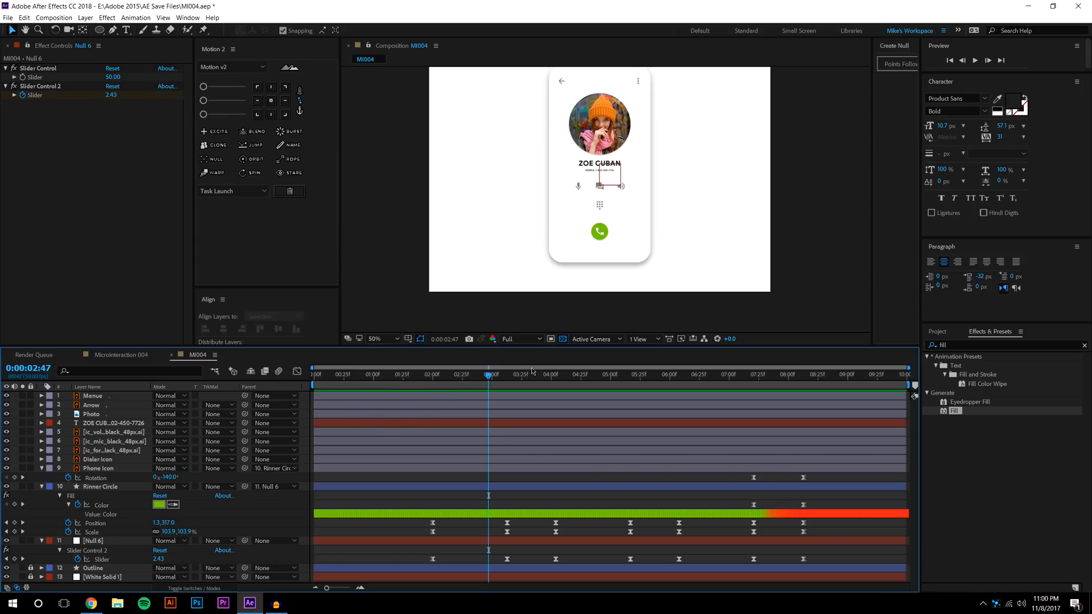
key("space")
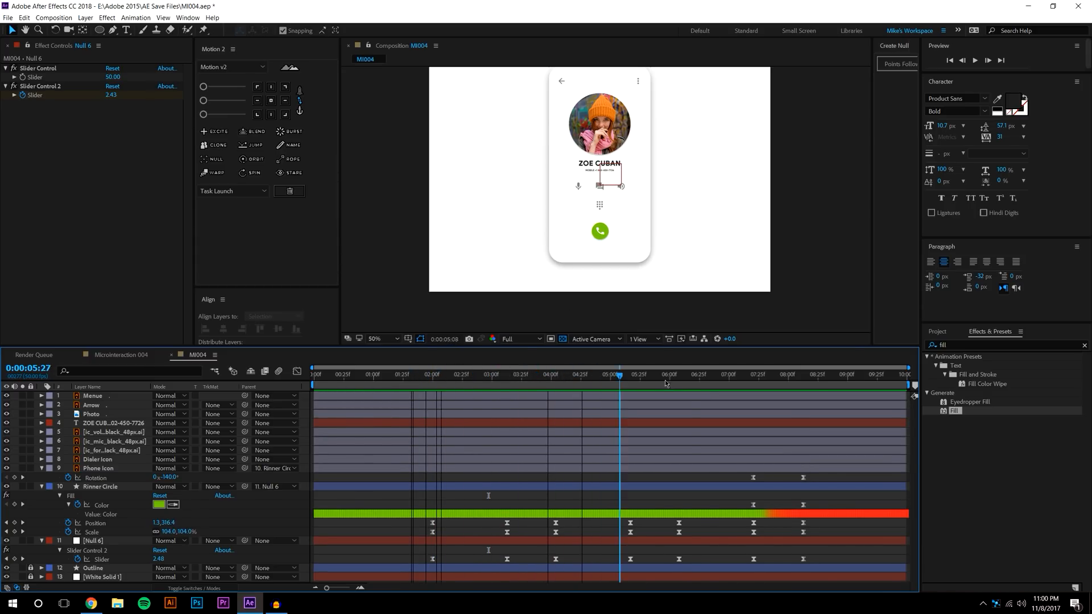
left_click_drag(794, 393, 312, 404)
Shift all 25 call-button keyframes about 14 frames later and preview
left_click_drag(428, 482, 824, 575)
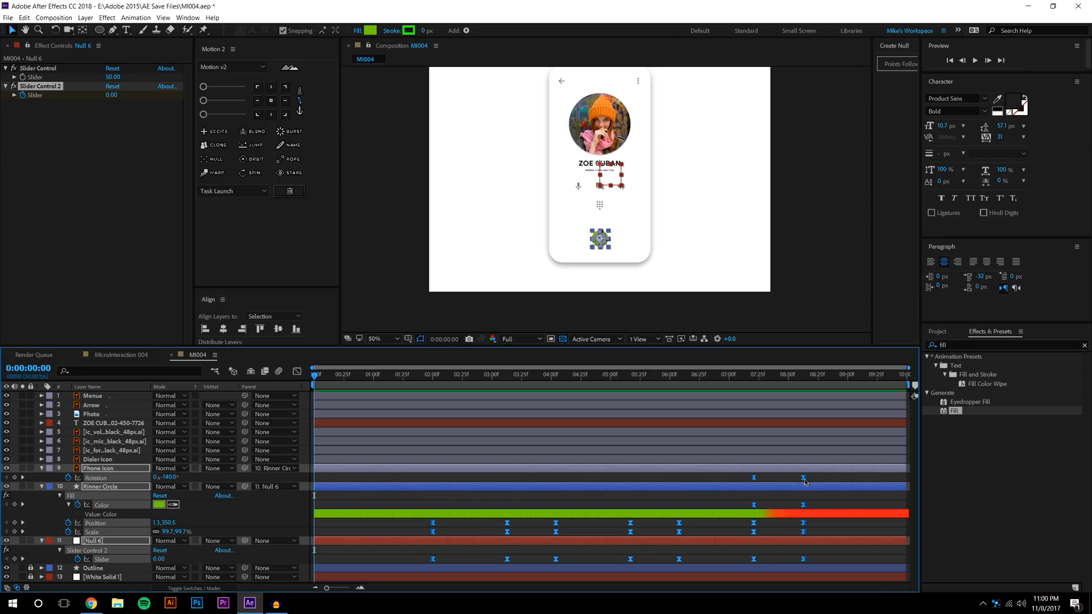
left_click_drag(804, 481, 821, 469)
key("space")
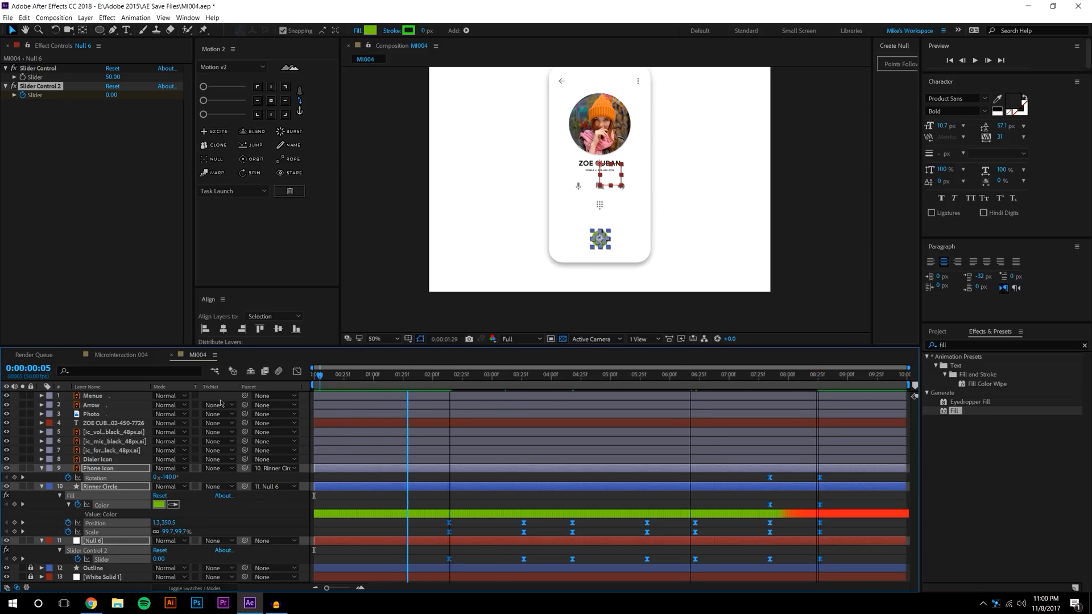
key("space")
Add Scale and Opacity keyframes to the Photo layer at 8:00
left_click(633, 484)
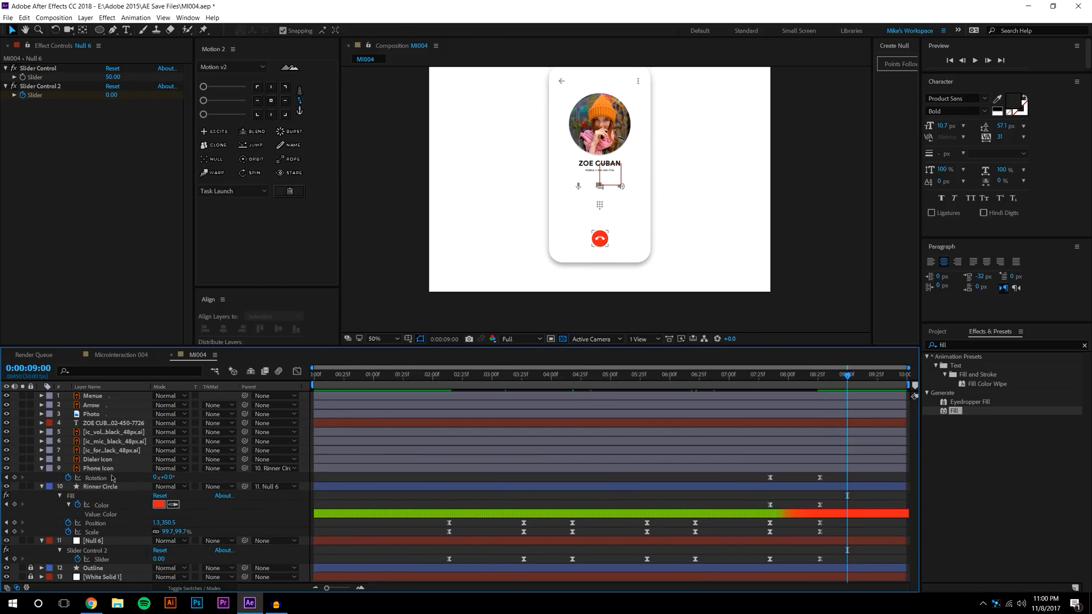
scroll(557, 237, "up", 2)
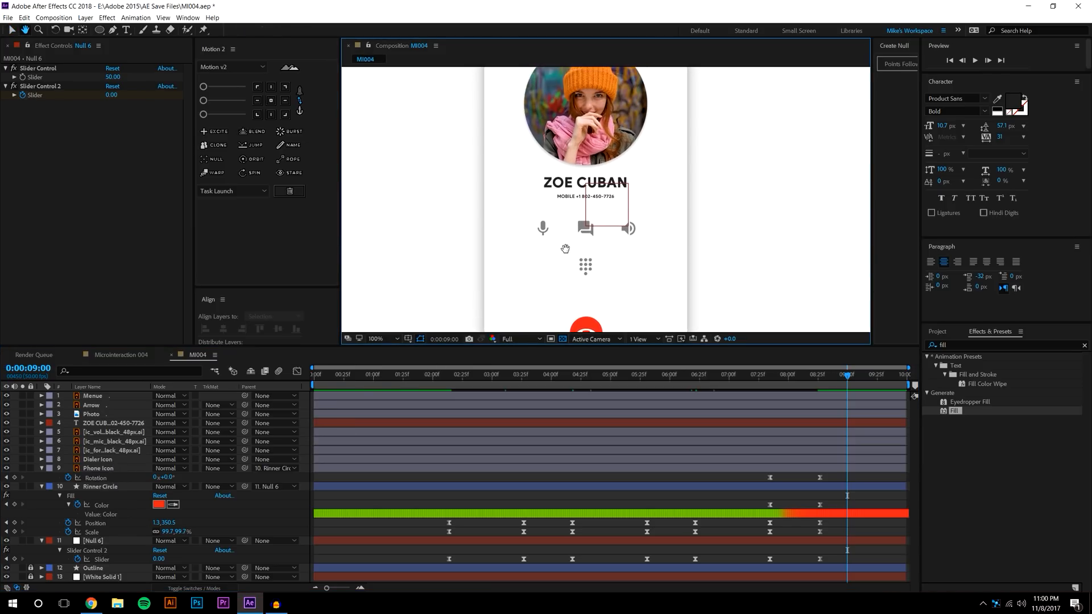
left_click(605, 147)
left_click_drag(847, 377, 788, 377)
key("j")
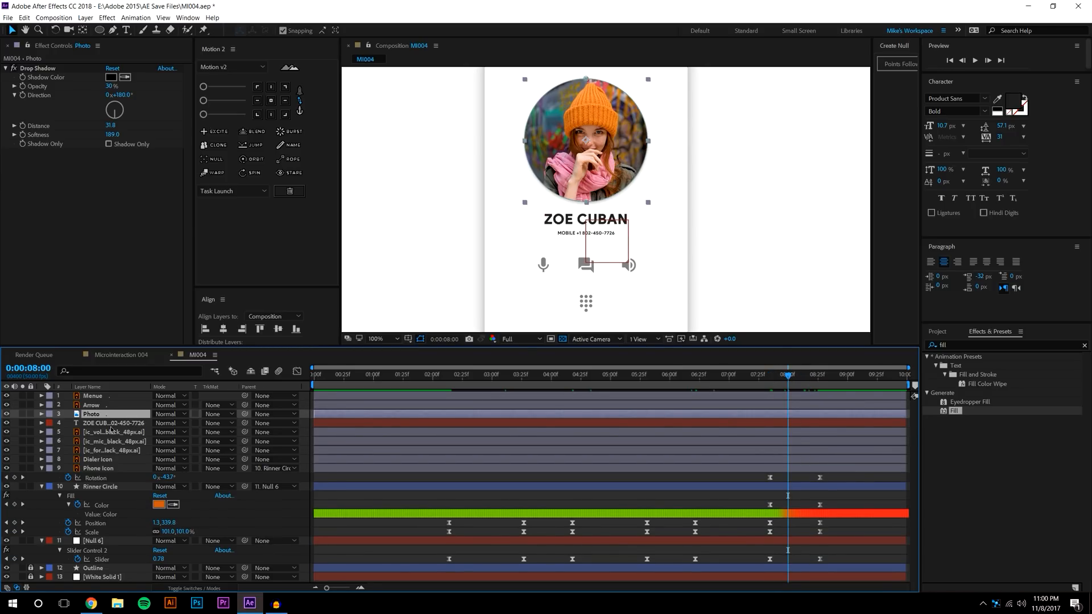
key("s")
left_click(68, 424)
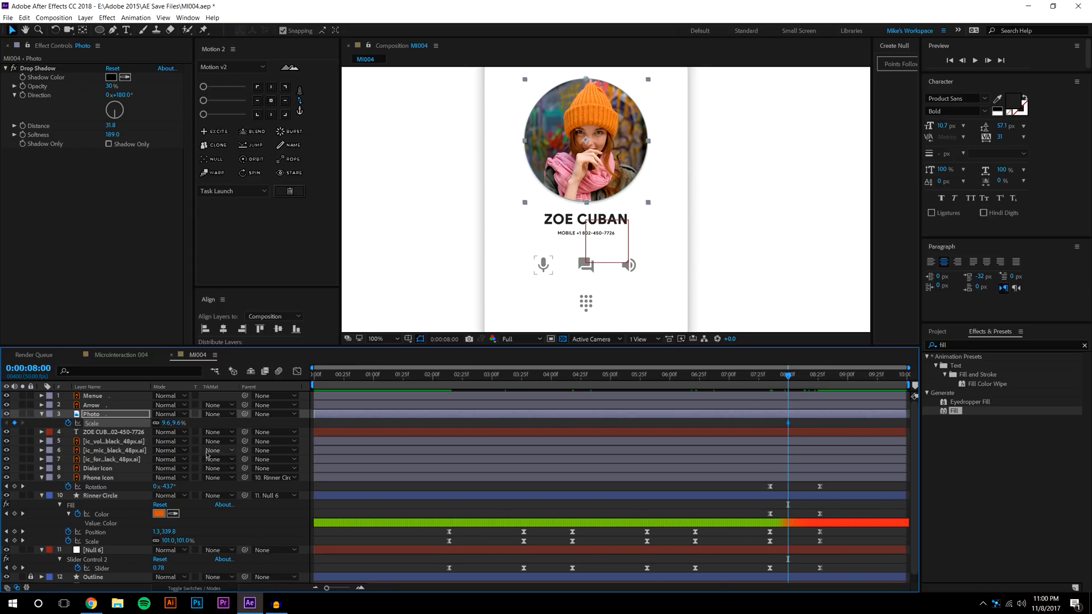
key("t")
left_click(68, 423)
key("shift+s")
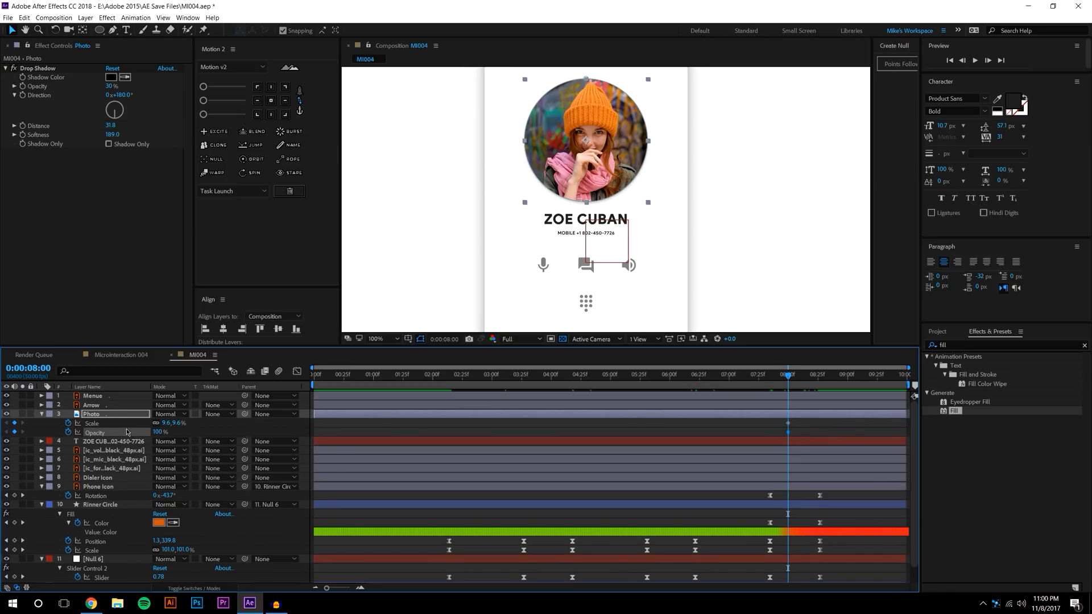
Set the photo's Scale and Opacity to 0 at 9:25
left_click_drag(791, 378, 879, 379)
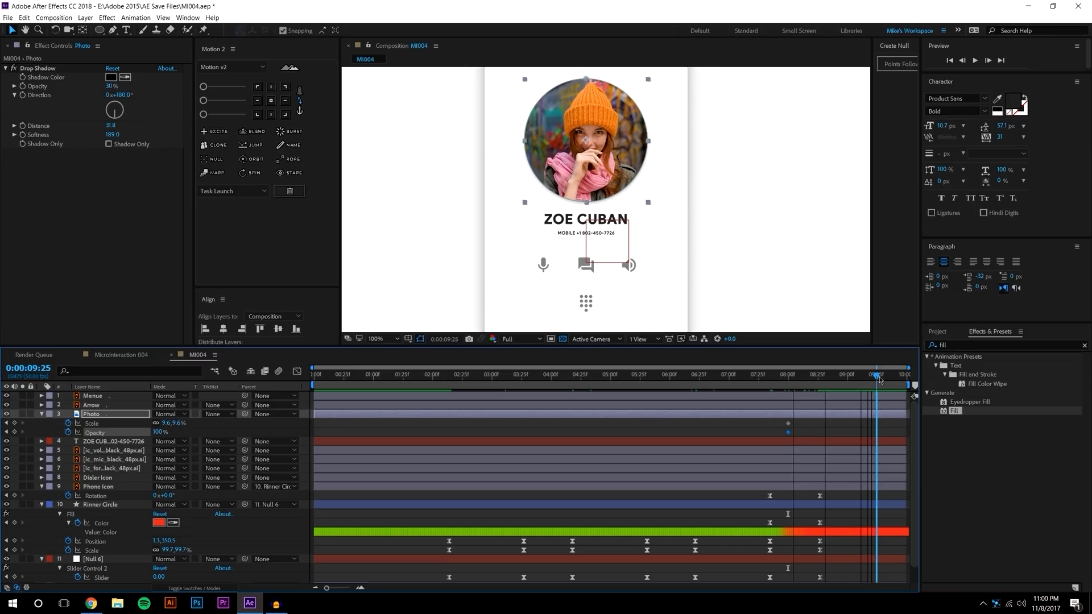
left_click(174, 423)
type("0")
key("Return")
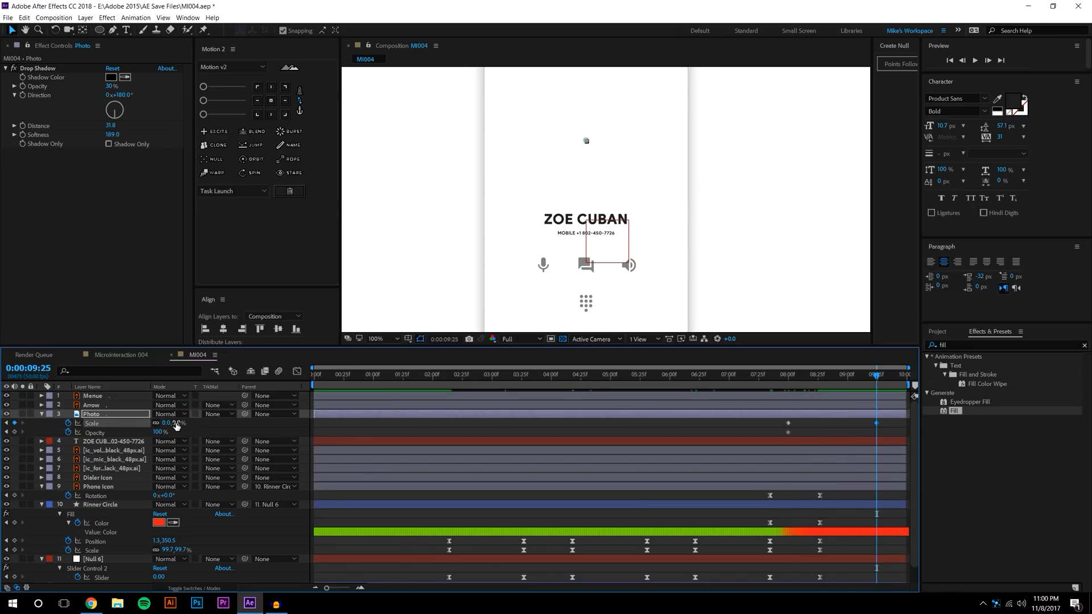
left_click(158, 433)
type("0")
key("Return")
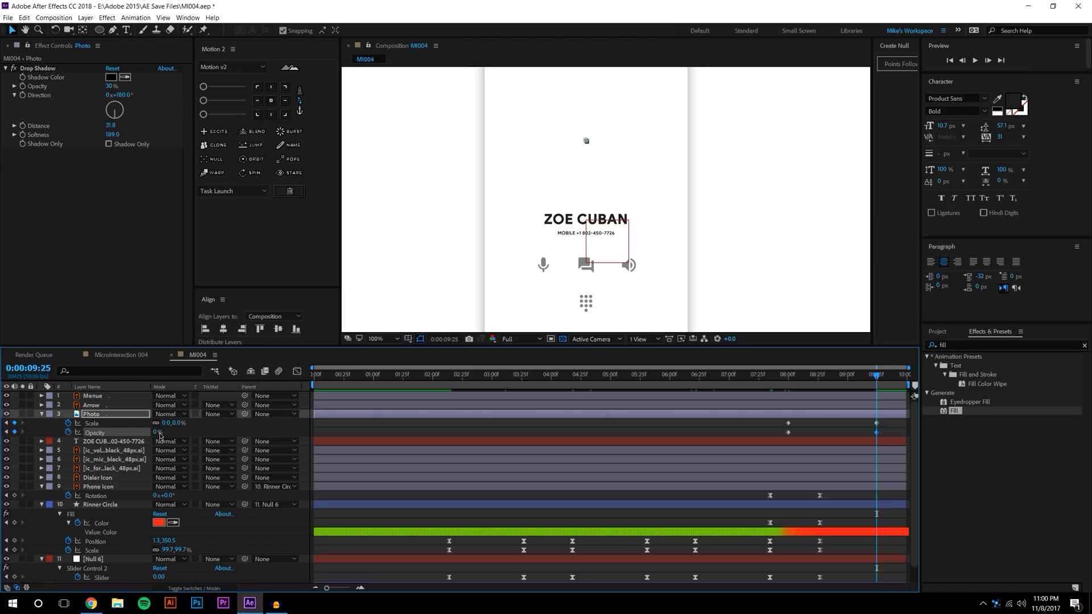
Move the photo's end keyframes back to 9:00 and preview the shrink-and-fade
mouse_move(779, 374)
left_mouse_down()
mouse_move(897, 379)
mouse_move(776, 376)
left_mouse_up()
left_click(811, 425)
left_click_drag(869, 420, 848, 434)
left_click(781, 420)
key("space")
left_click_drag(779, 376, 803, 375)
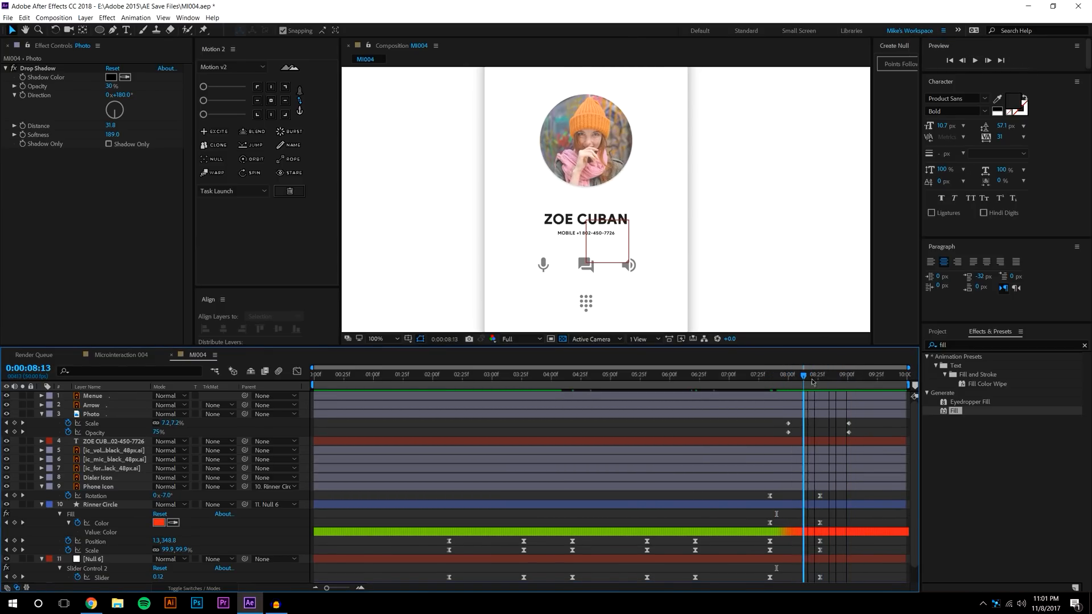
key("j")
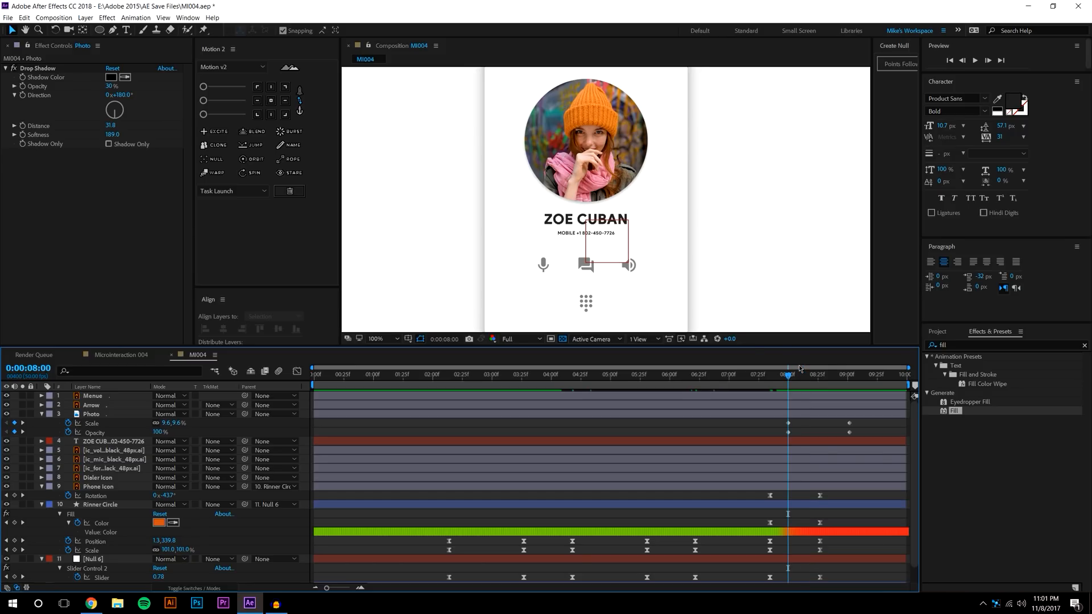
left_click(586, 224)
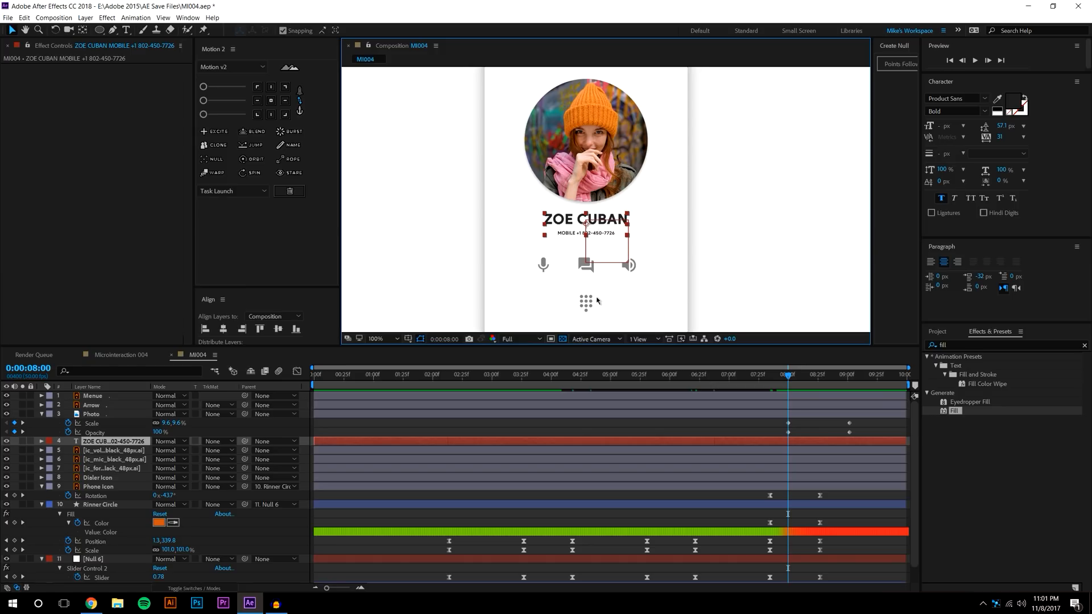
key("t")
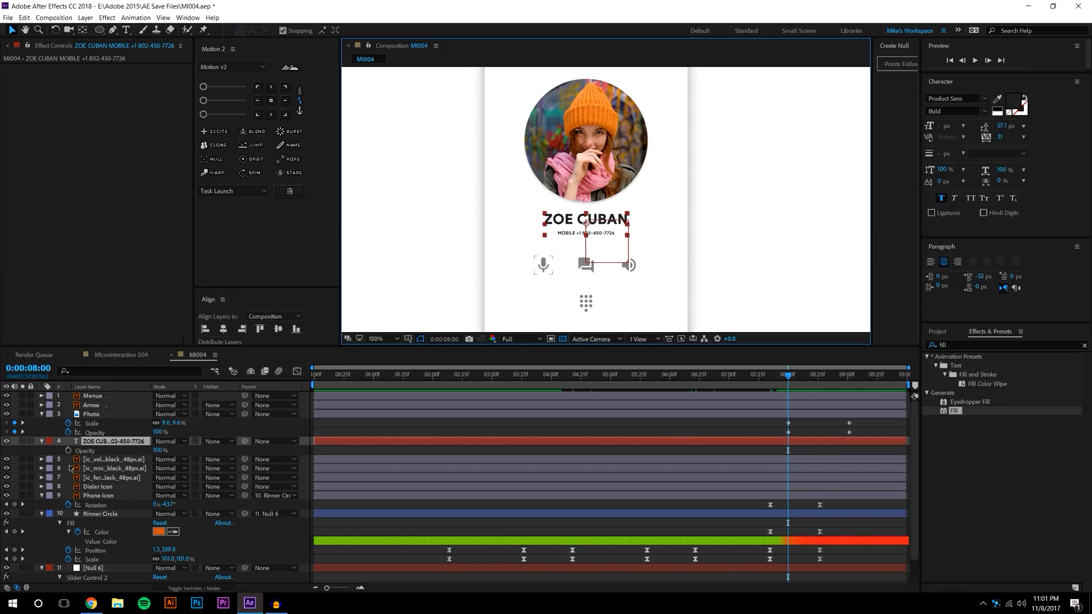
left_click(116, 478, "shift")
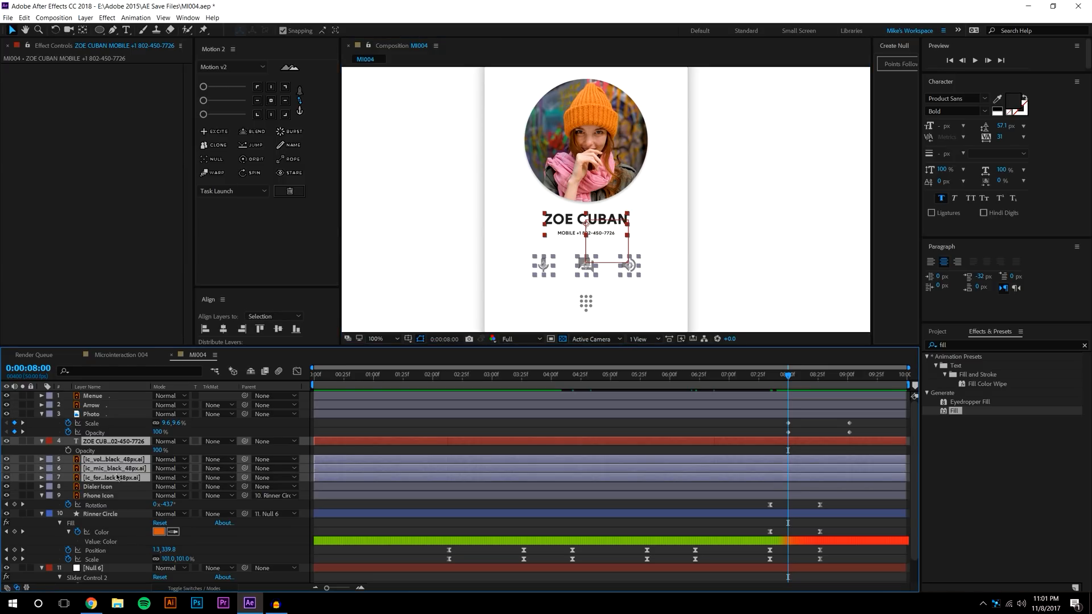
key("t")
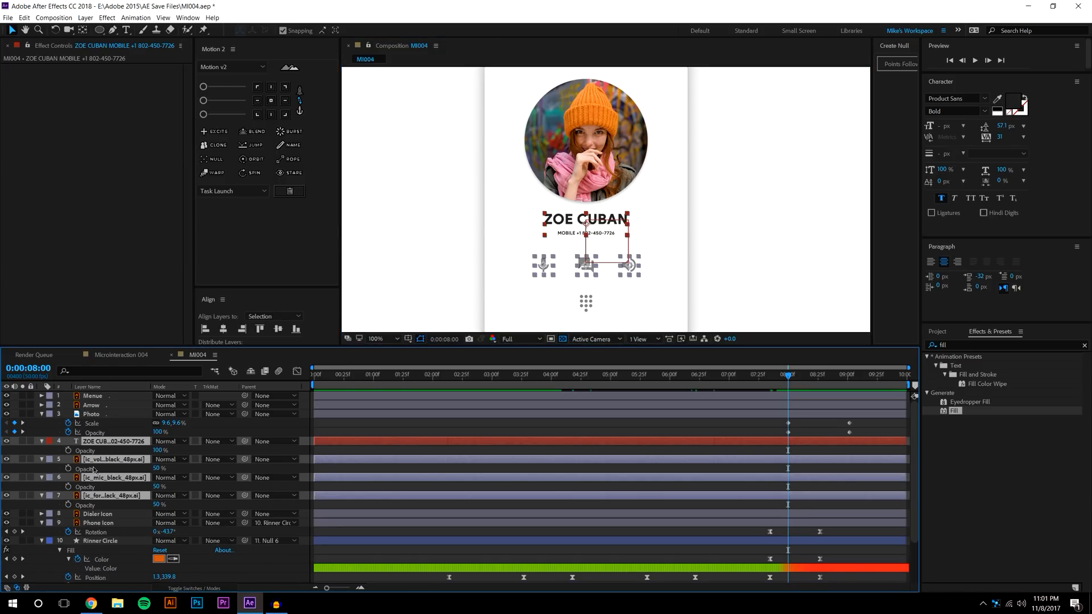
left_click(68, 451)
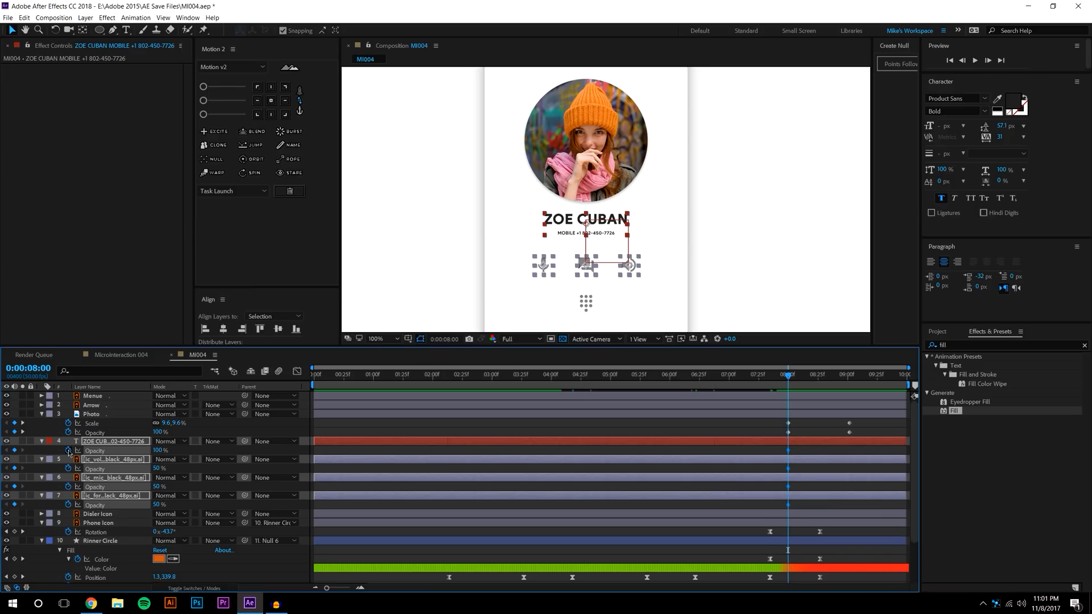
key("space")
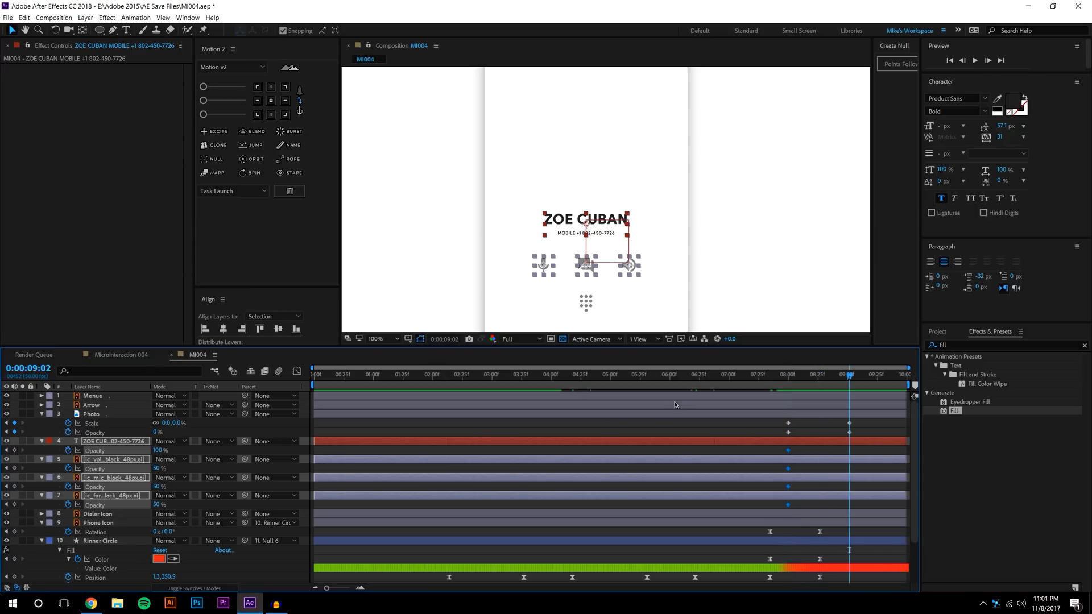
left_click_drag(158, 451, 2, 449)
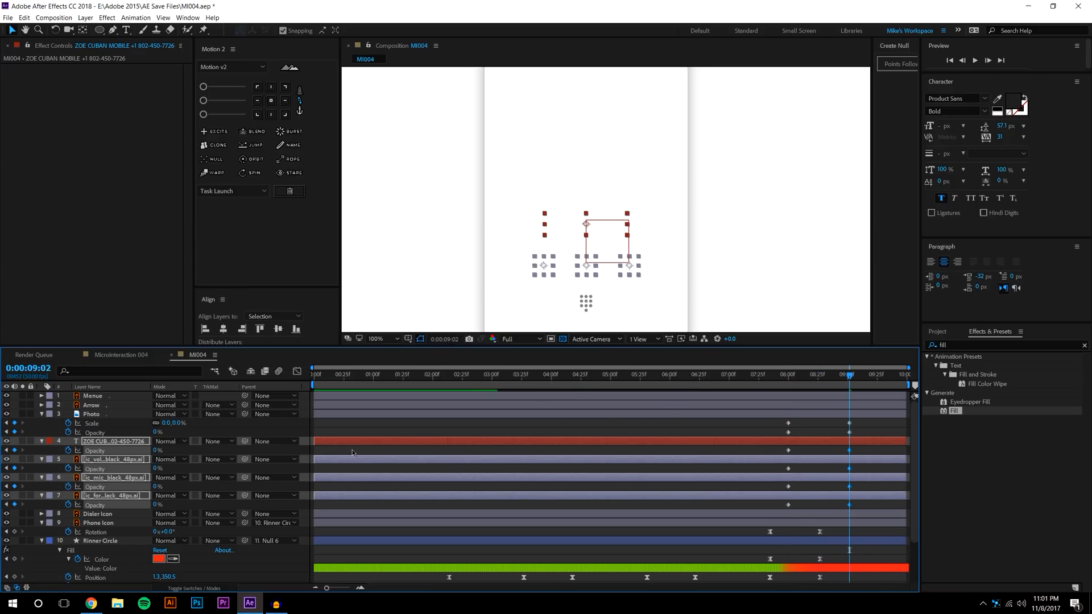
key("j")
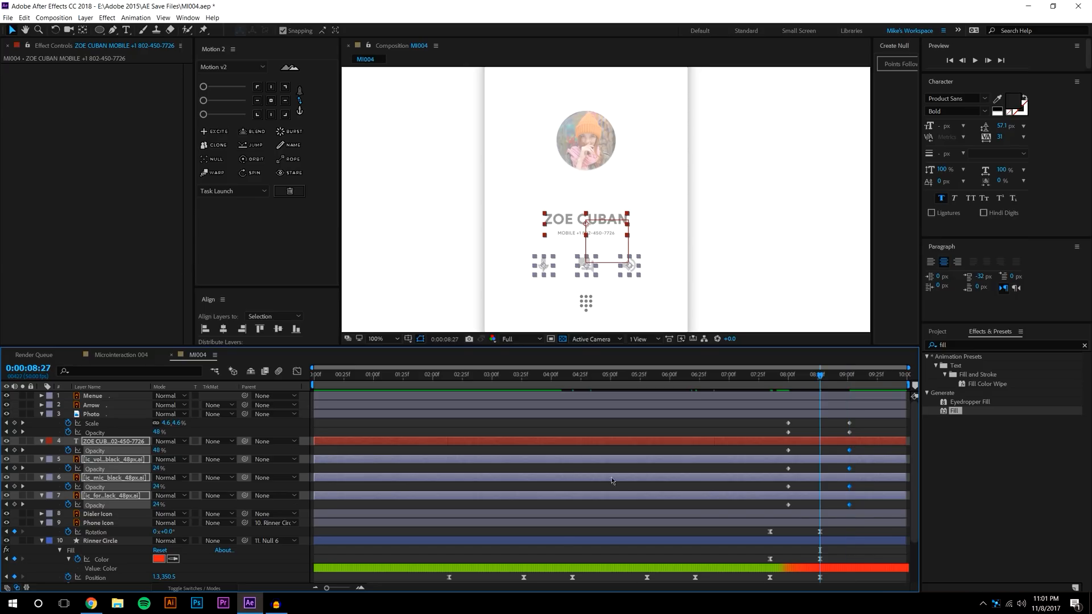
Keyframe their Position at 8:00 and slide them about 80 px down by 9:02
key("p")
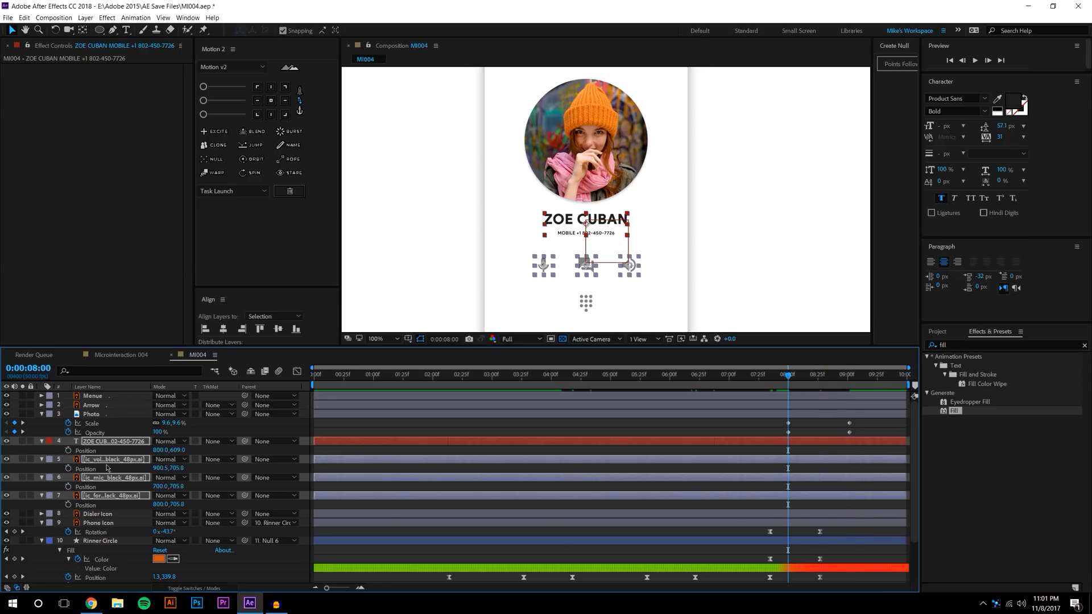
left_click(68, 451)
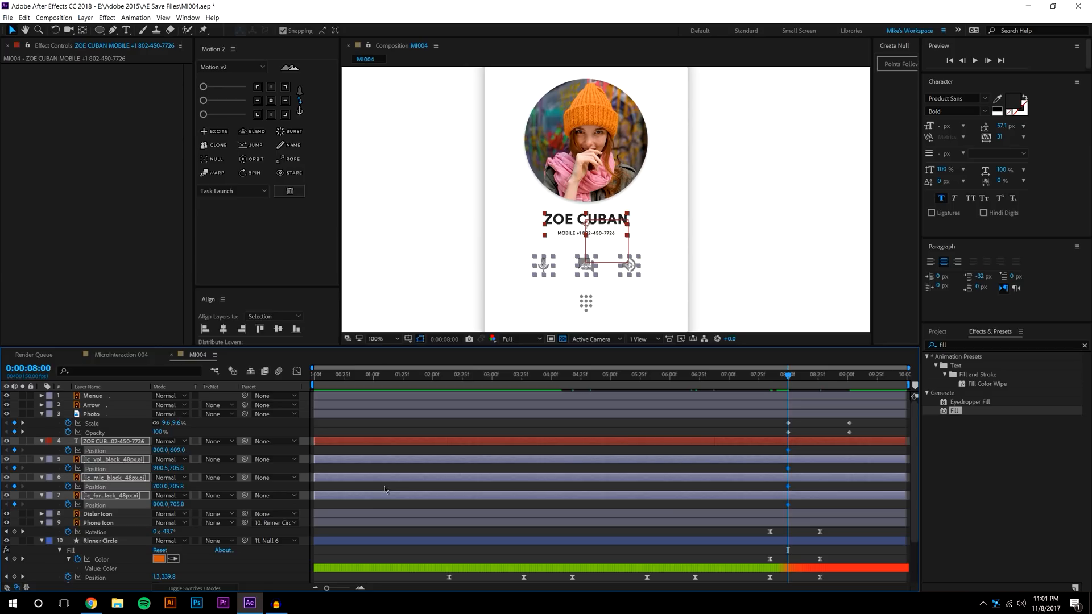
key("space")
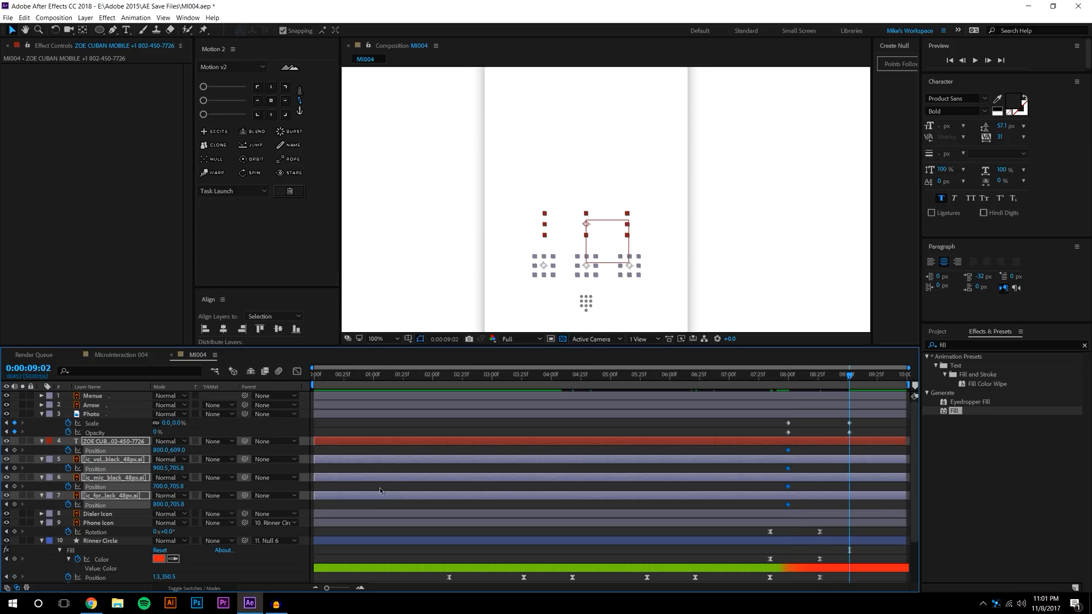
left_click_drag(587, 225, 587, 259)
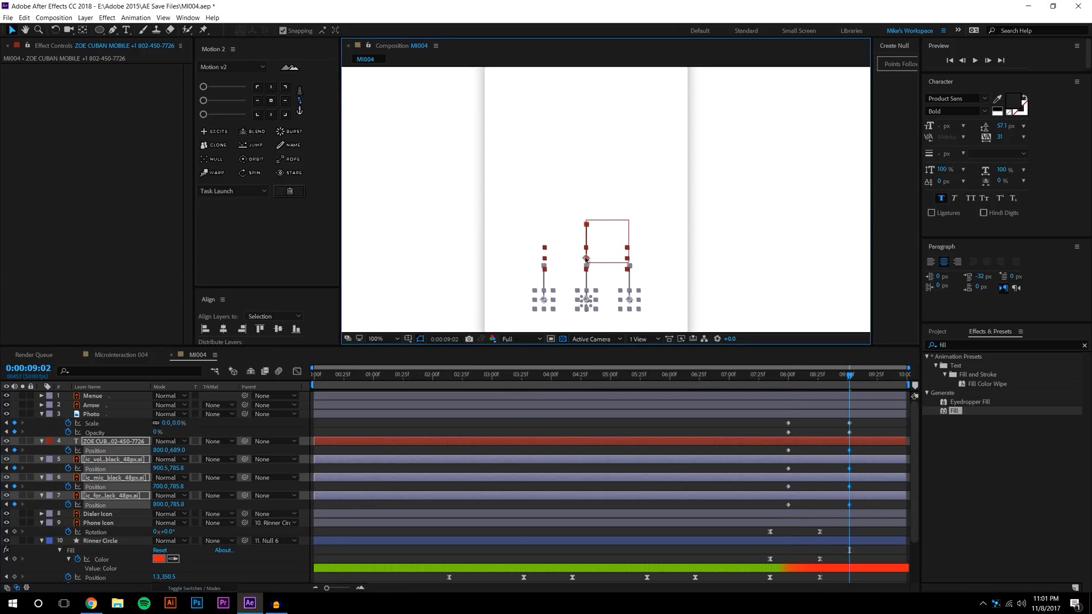
left_click(845, 500)
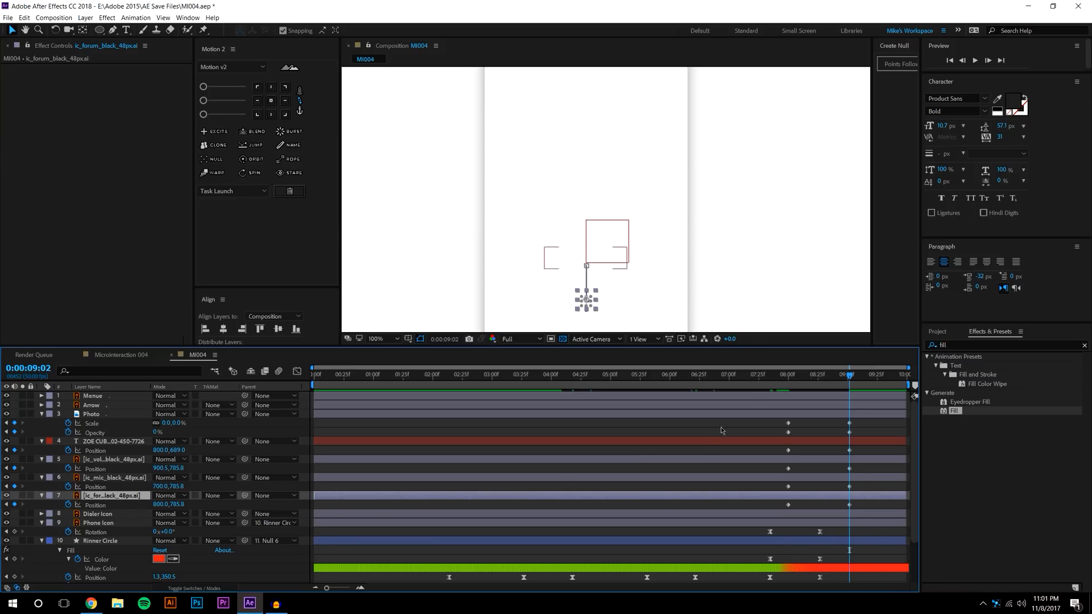
Frame the name and icons, try easing the layers 3–7 keyframes in Motion 2, and preview
left_click(774, 375)
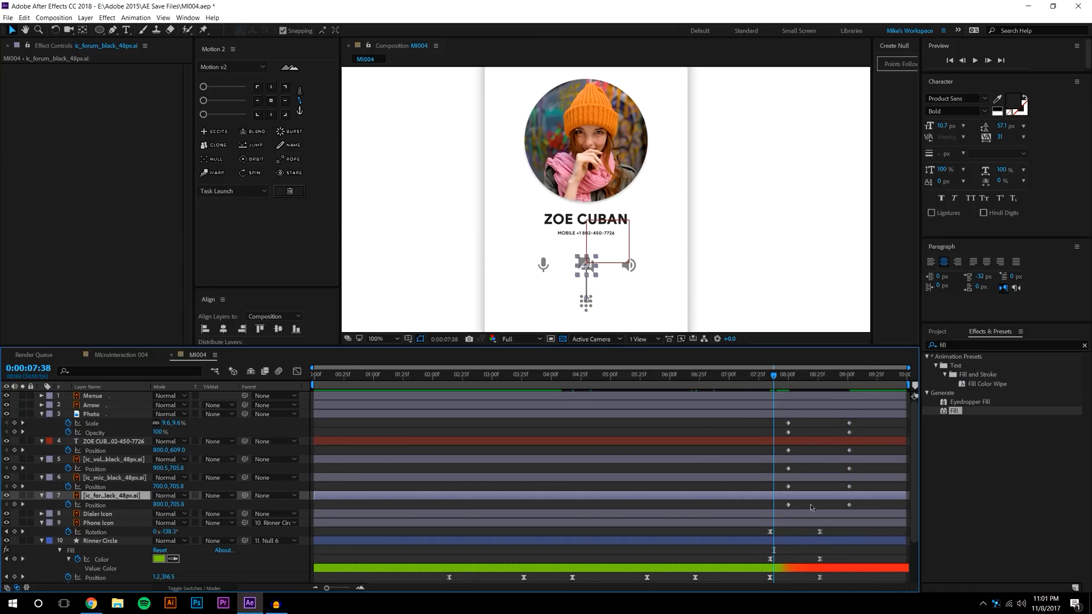
key("comma")
key("comma")
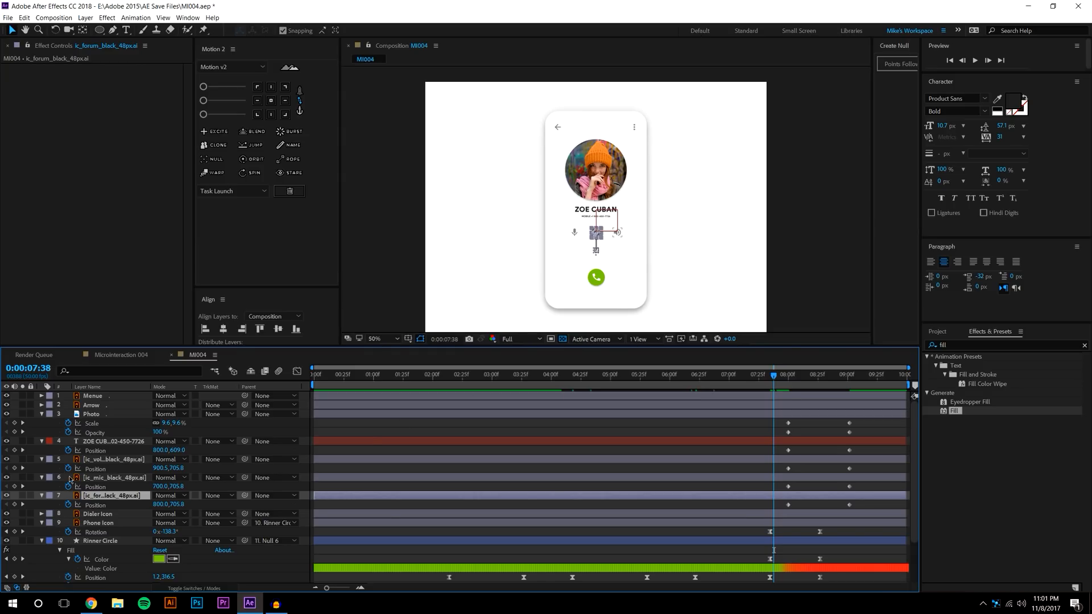
scroll(593, 288, "up", 1)
left_click_drag(594, 273, 572, 264)
scroll(605, 219, "up", 1)
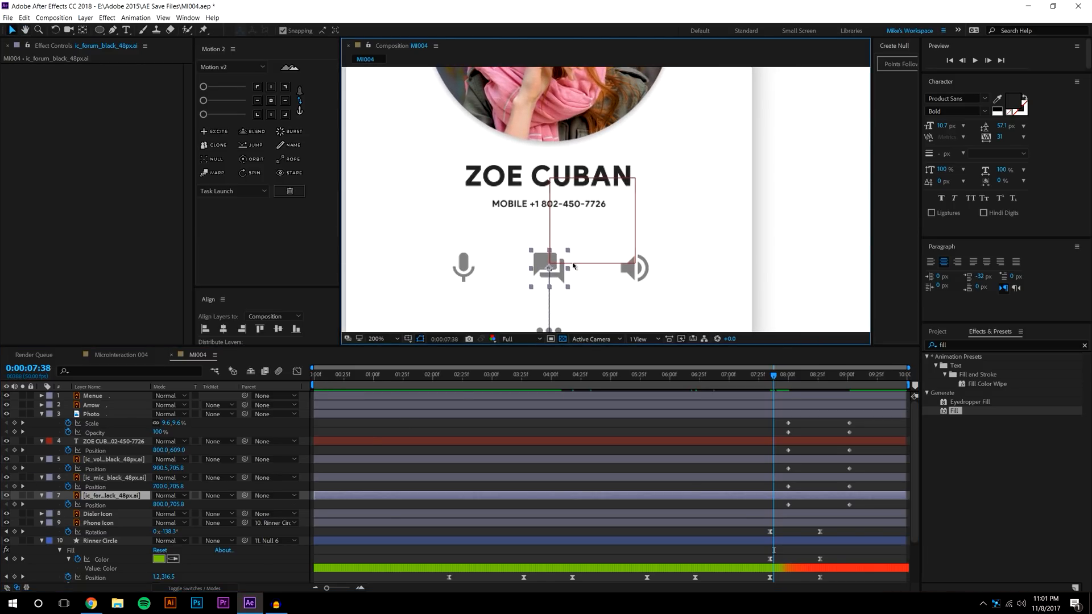
left_click_drag(786, 428, 853, 506)
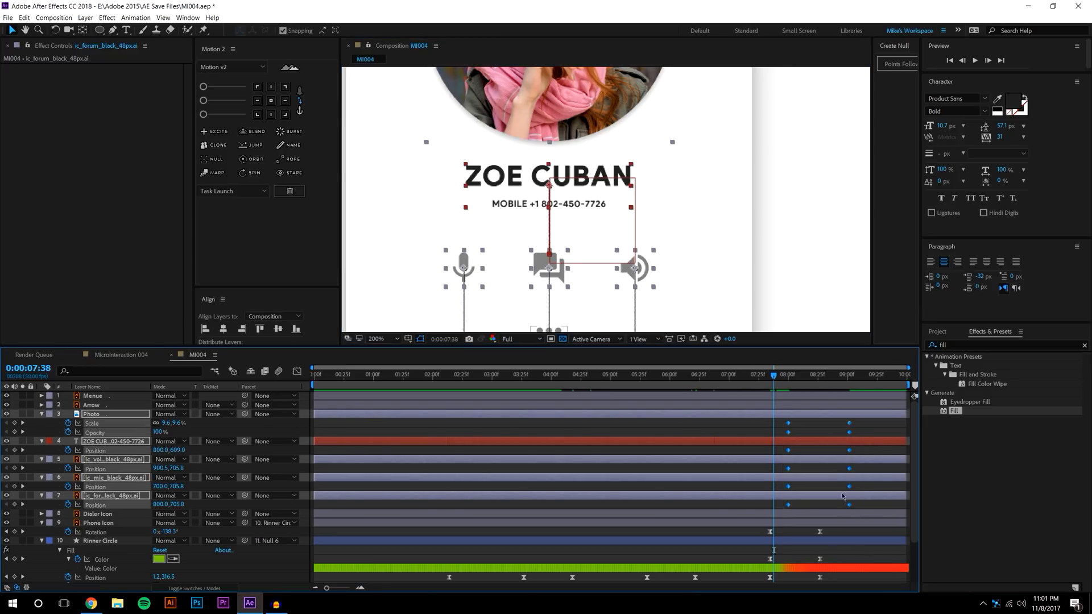
left_click(299, 101)
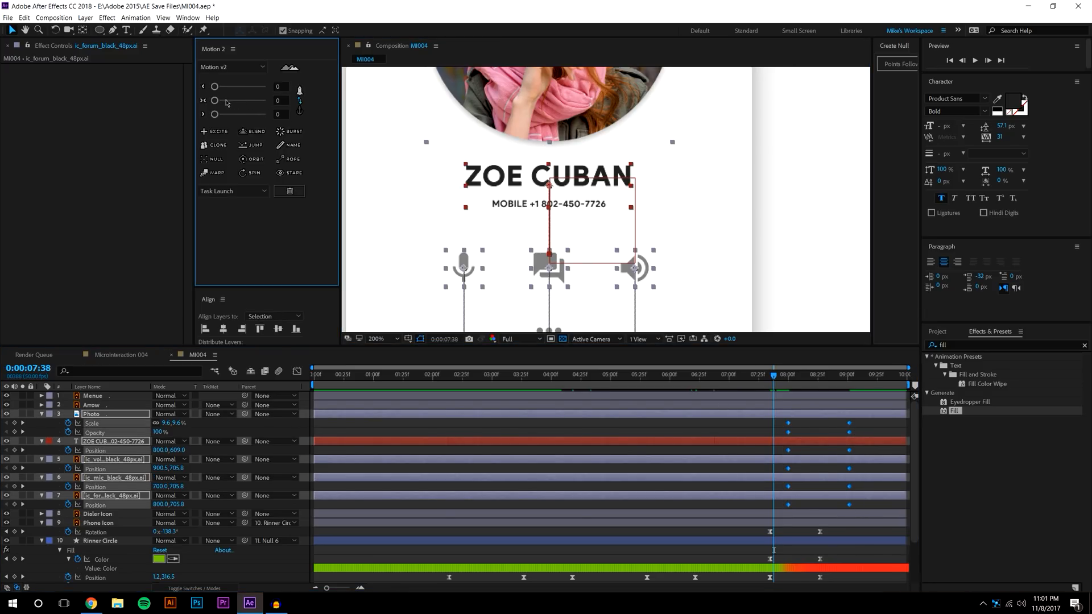
left_click(298, 101)
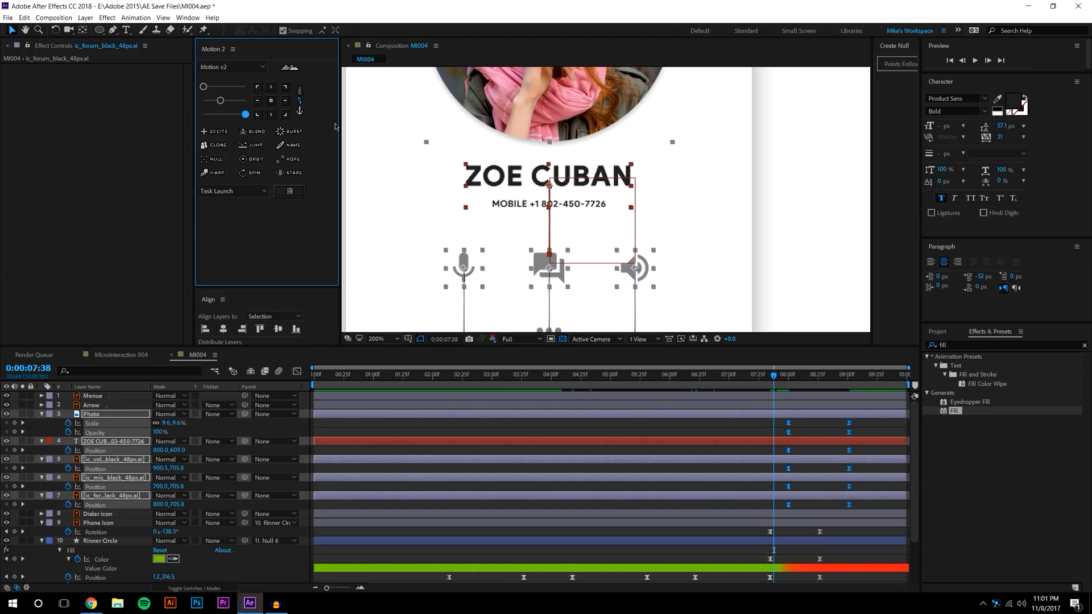
left_click(829, 447)
left_click(975, 61)
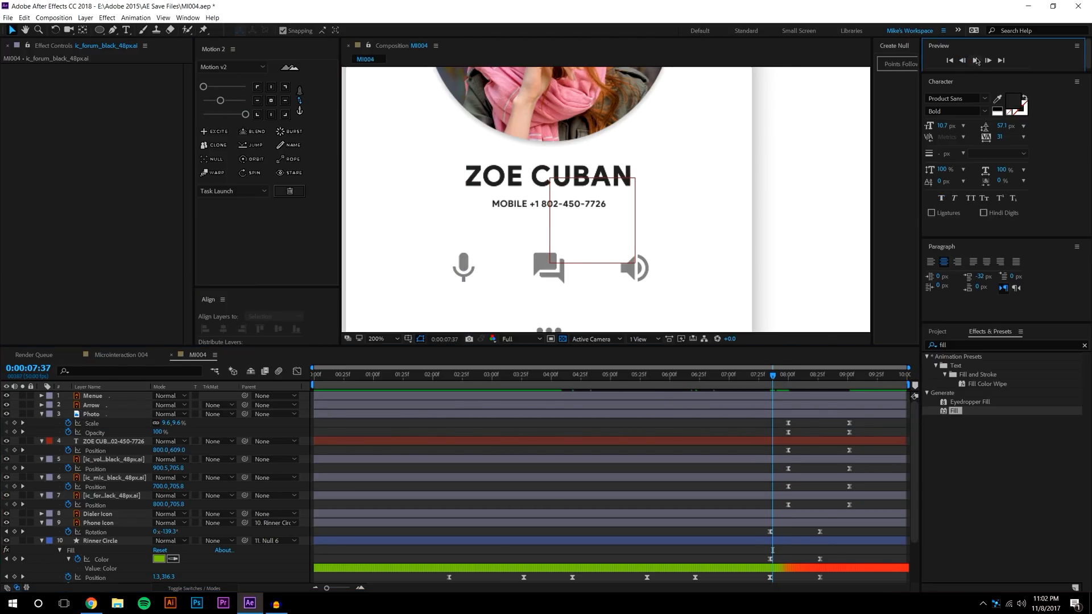
left_click(773, 377)
Reveal all keyframed properties of the photo, name and icon layers in a taller timeline
scroll(594, 152, "down", 1)
left_click_drag(773, 374, 833, 369)
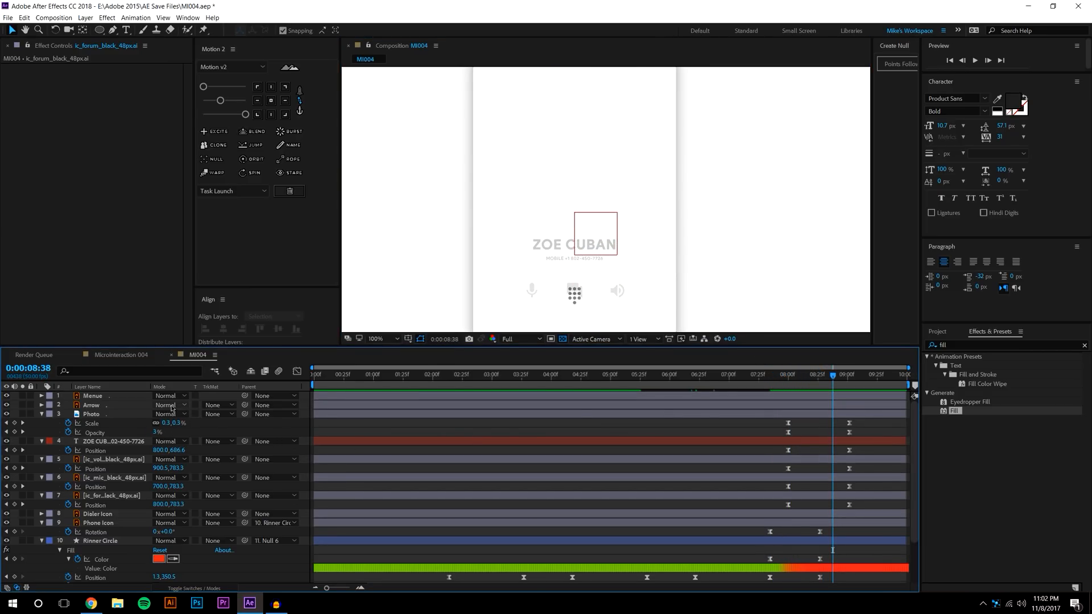
left_click(93, 414)
left_click(112, 497, "shift")
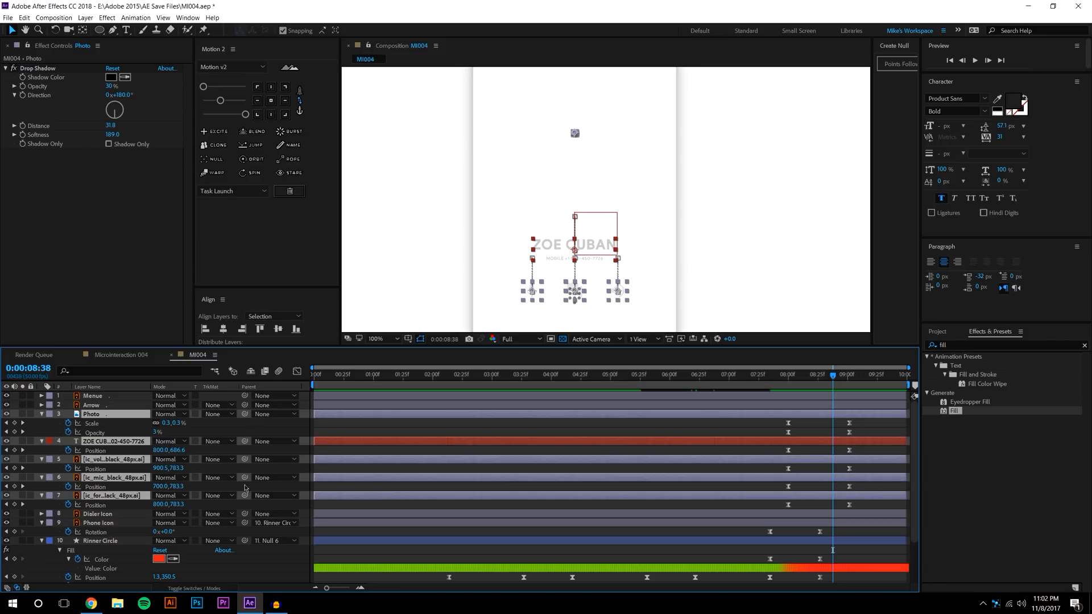
key("u")
key("u")
left_click_drag(781, 345, 782, 264)
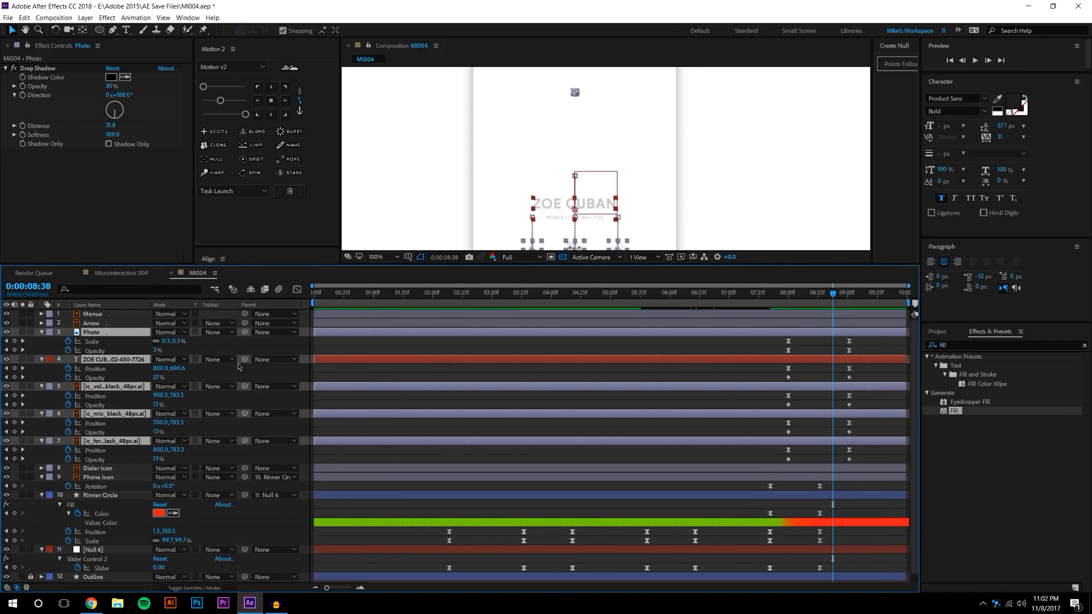
Ease the 8:00 and 9:00 keyframes of layers 3–7 and preview from 7:43
left_click_drag(780, 340, 877, 471)
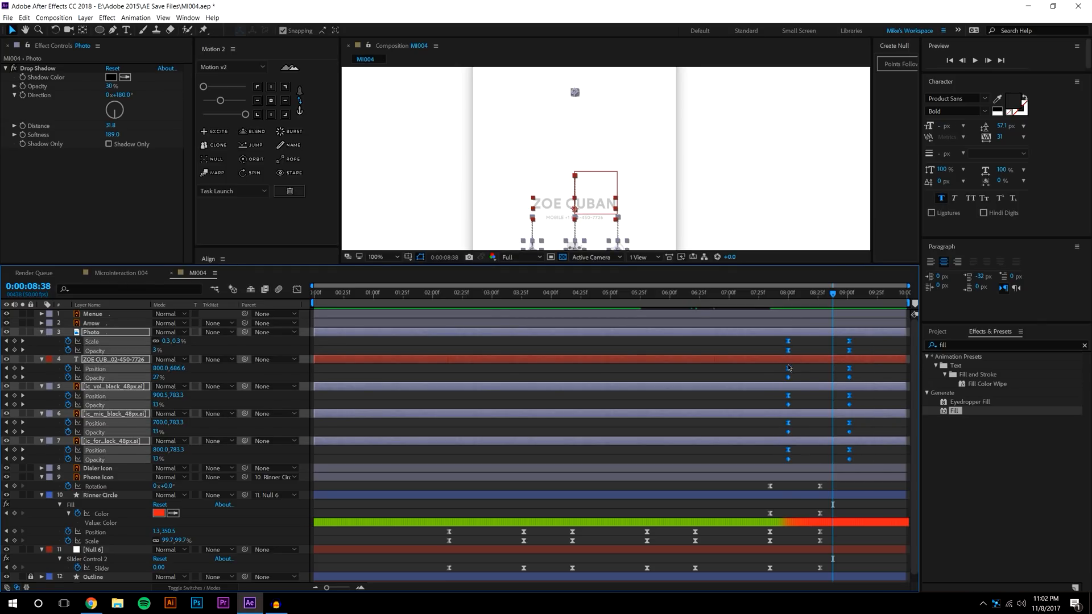
left_click(226, 104)
left_click(246, 115)
scroll(645, 219, "down", 1)
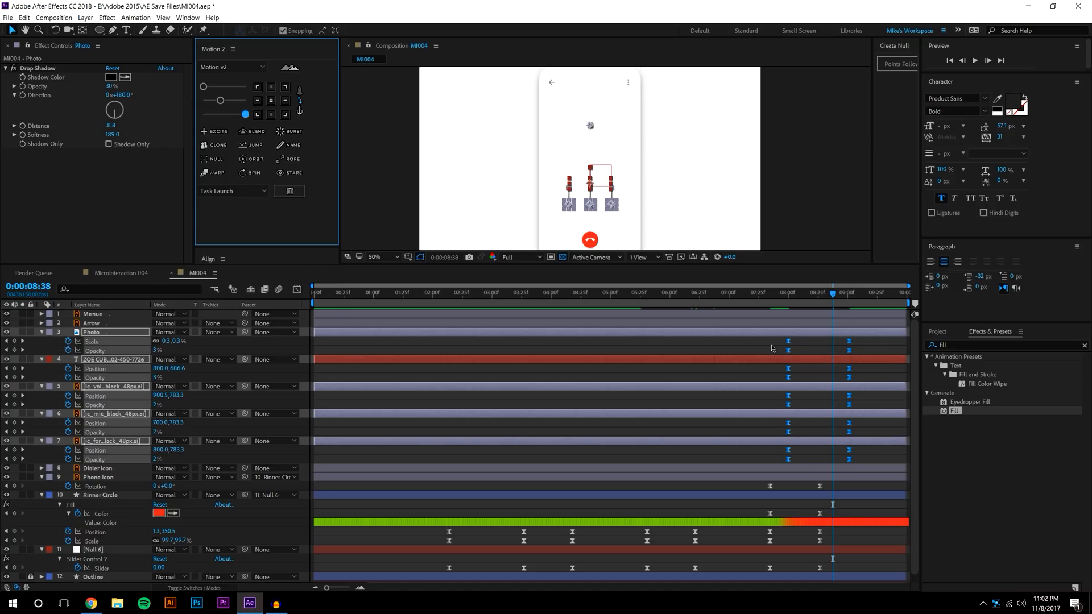
left_click(771, 345)
left_click(779, 293)
left_click(974, 60)
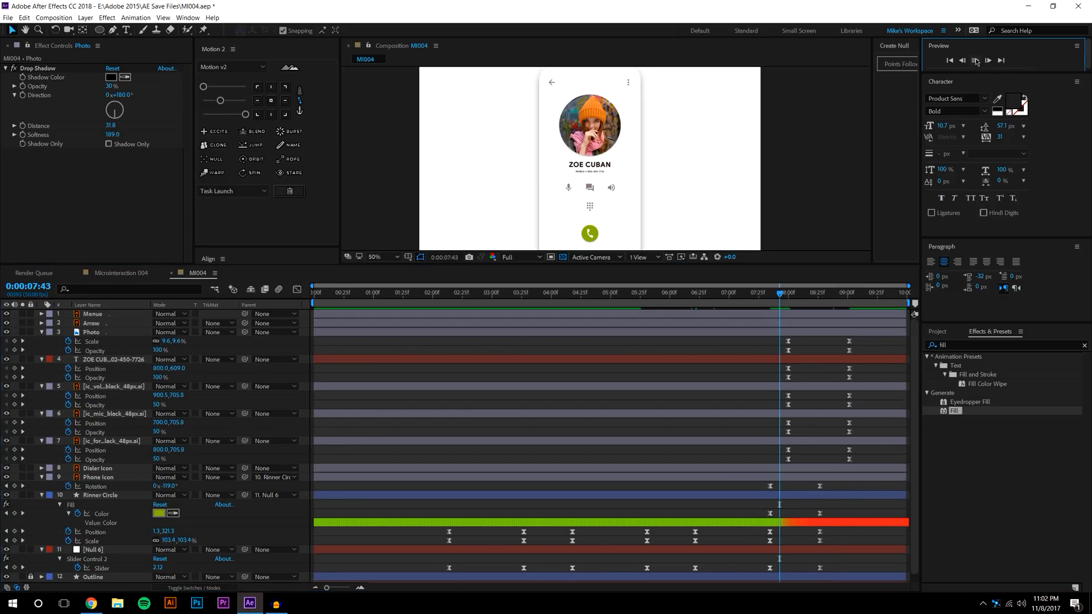
left_click_drag(788, 292, 869, 257)
At 09:02, adjust the contact text's vertical position, then preview from 07:46
key("j")
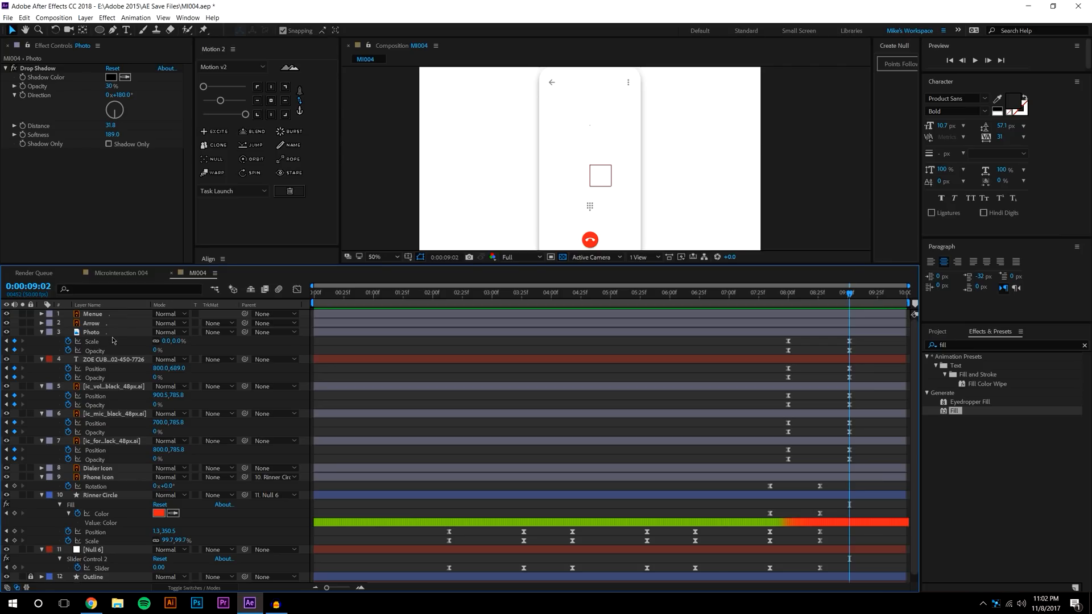
left_click_drag(189, 364, 244, 364)
left_click(783, 293)
key("space")
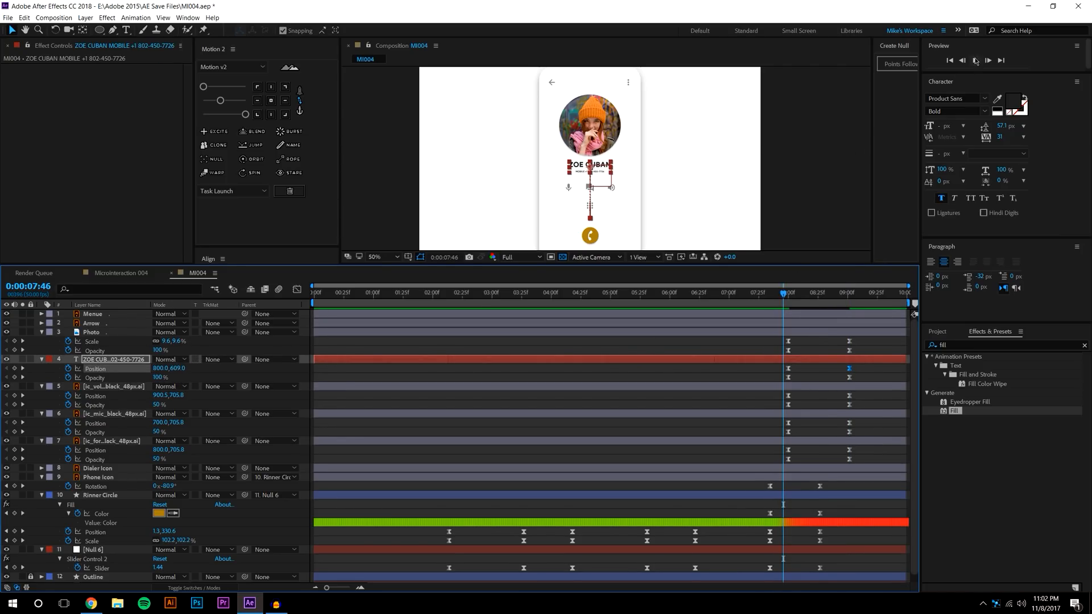
Drag the contact name's Opacity fade keyframe earlier and preview the fade around 08:01
left_click_drag(781, 297, 805, 297)
left_click(862, 379)
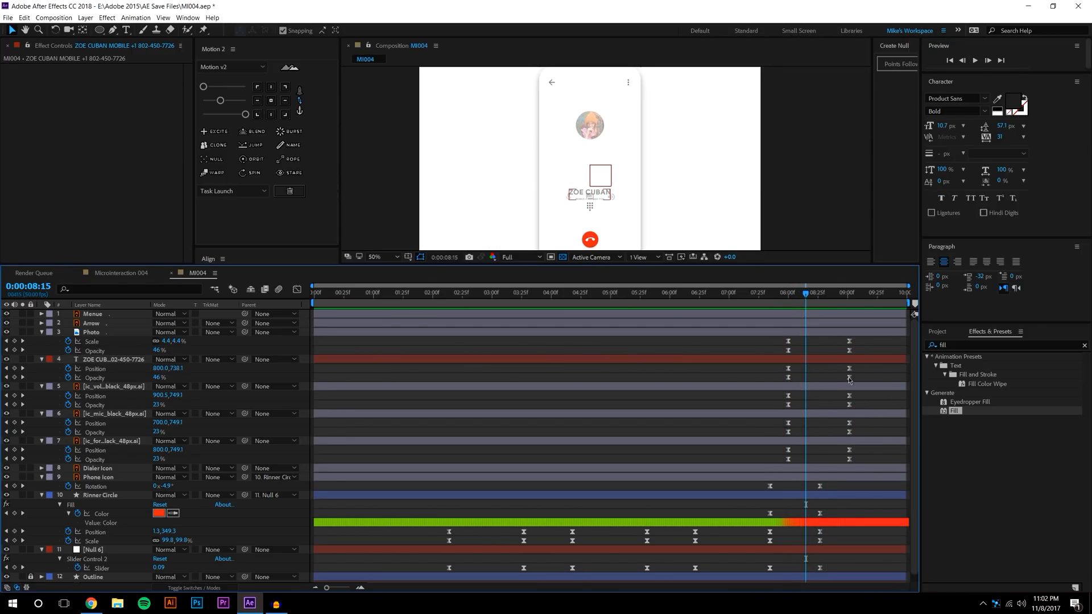
left_click_drag(849, 377, 821, 377)
left_click(783, 293)
left_click(975, 61)
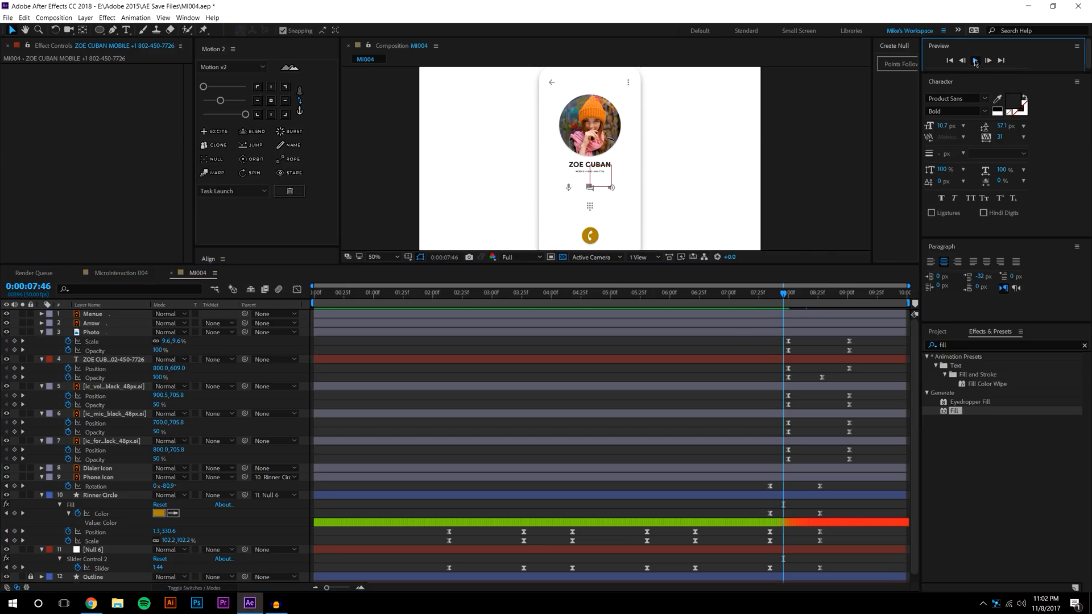
left_click_drag(784, 295, 789, 295)
left_click_drag(822, 378, 813, 385)
left_click(805, 331)
left_click(974, 61)
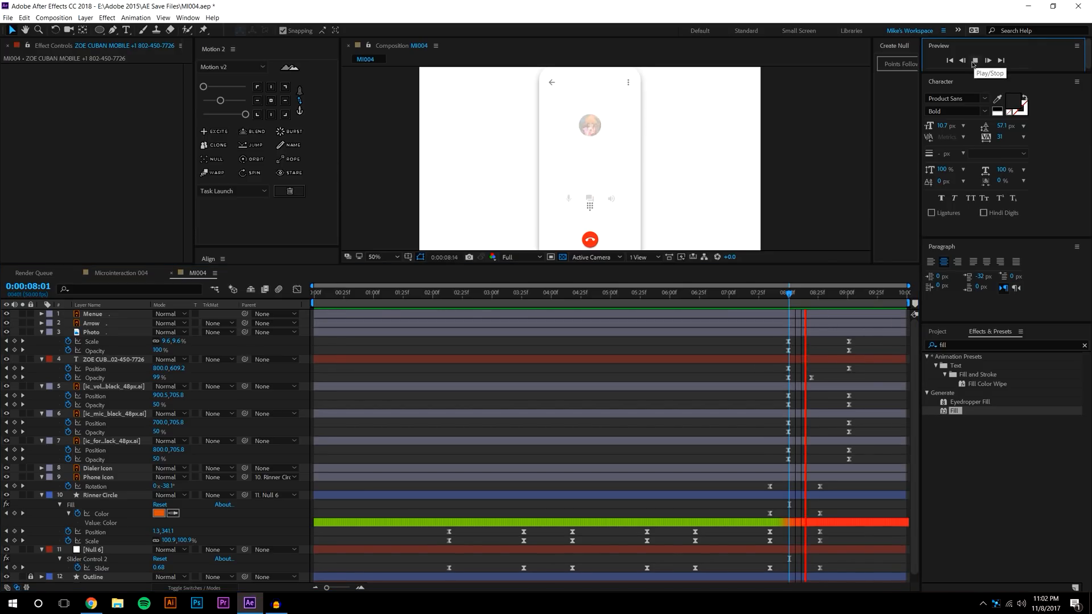
left_click(974, 61)
left_click(974, 61)
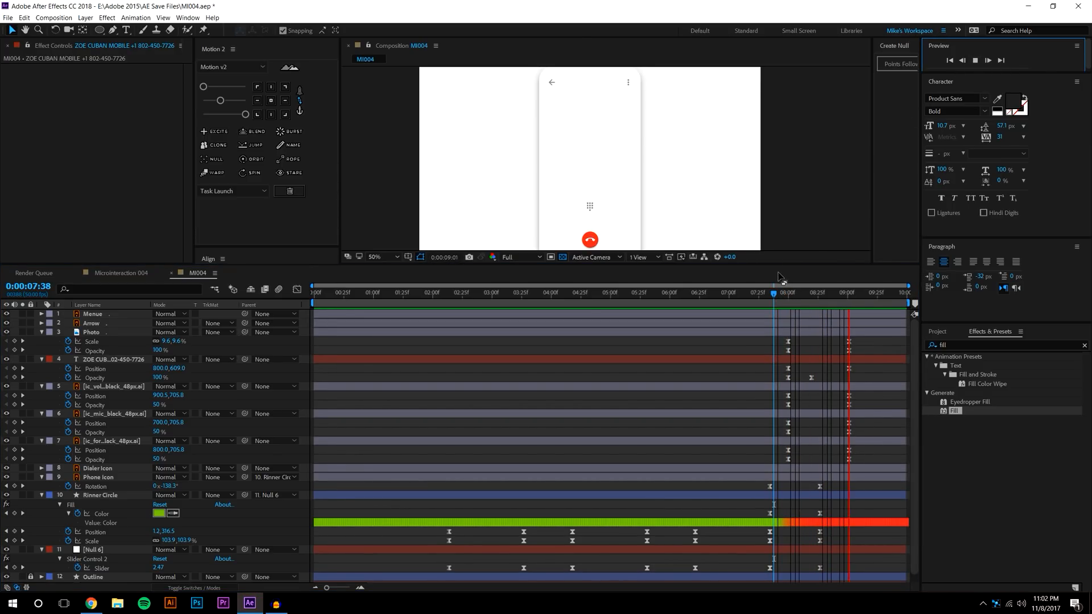
mouse_move(787, 288)
left_mouse_down()
mouse_move(811, 287)
mouse_move(798, 288)
left_mouse_up()
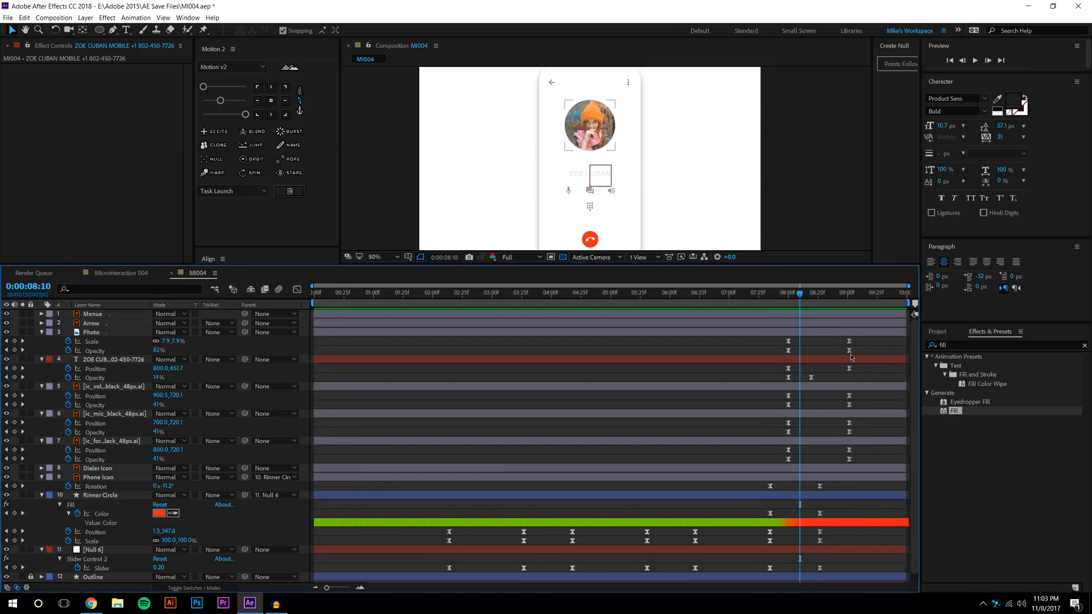
Move the photo's and three icons' Opacity fade keyframes earlier, ending near 08:12, and preview
left_click_drag(851, 354, 813, 354)
left_click(849, 404)
left_click(848, 431, "shift")
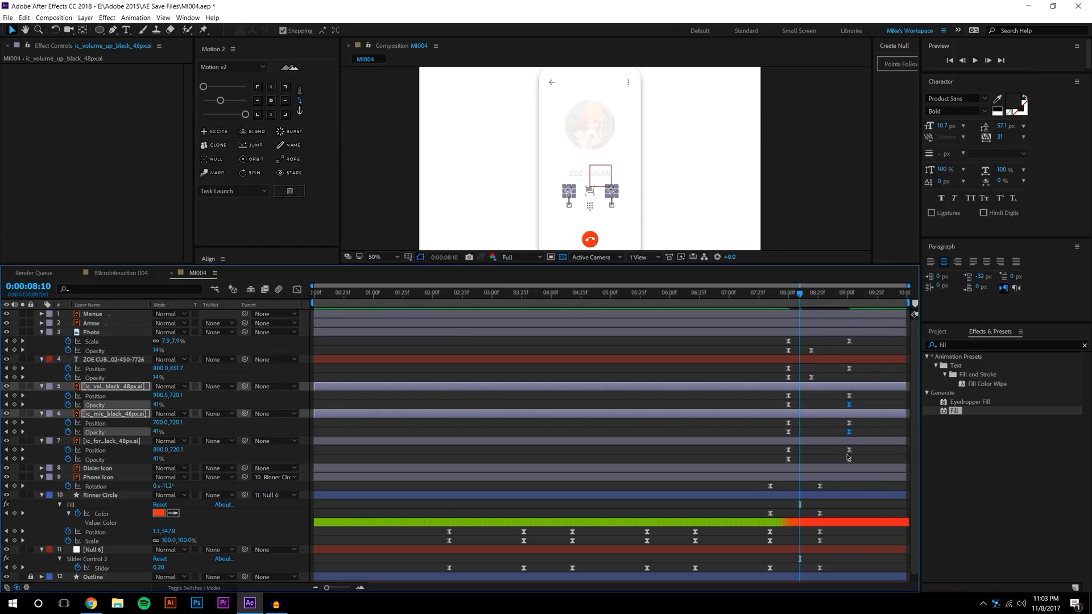
left_click(849, 459, "shift")
left_click_drag(849, 405, 813, 411)
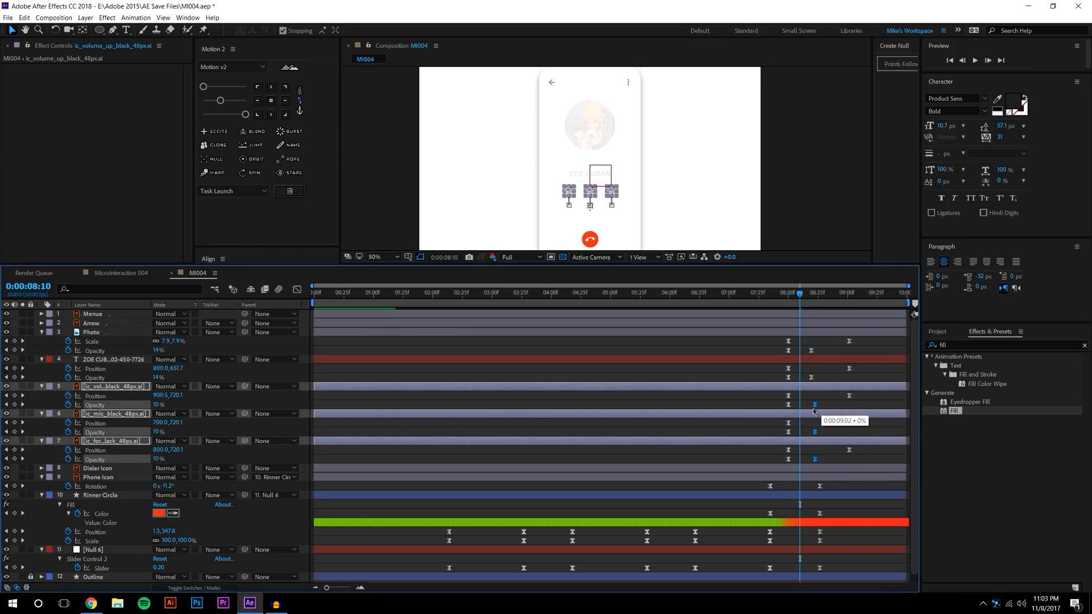
left_click(819, 376)
left_click(784, 299)
key("space")
left_click(816, 294)
At 09:02, drag the volume, mic and forum icons lower and preview their slide
left_click(849, 294)
left_click(97, 391)
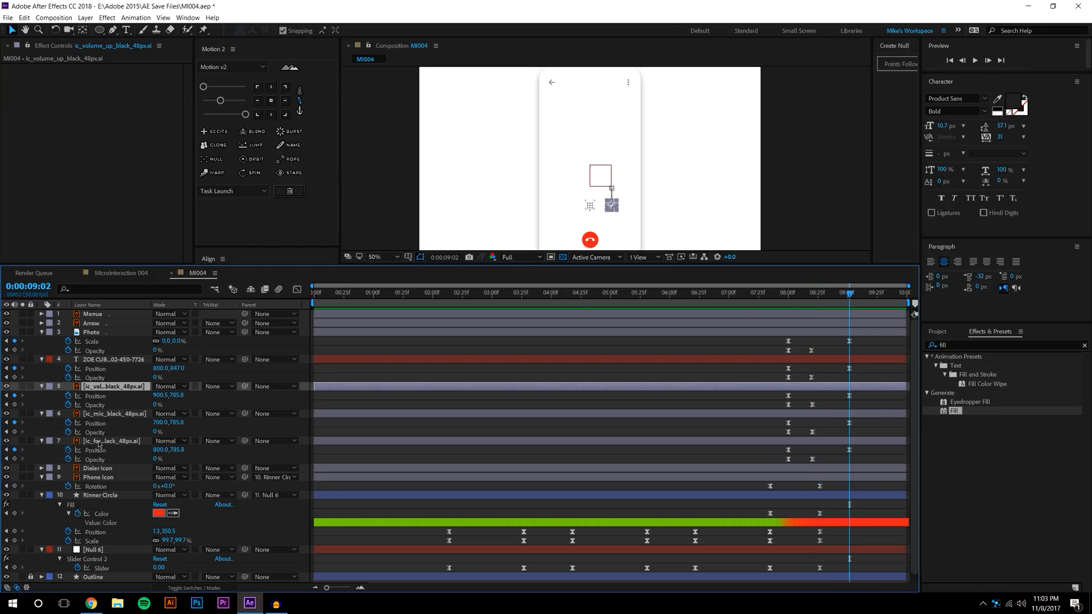
left_click(100, 442, "shift")
scroll(680, 127, "down", 2)
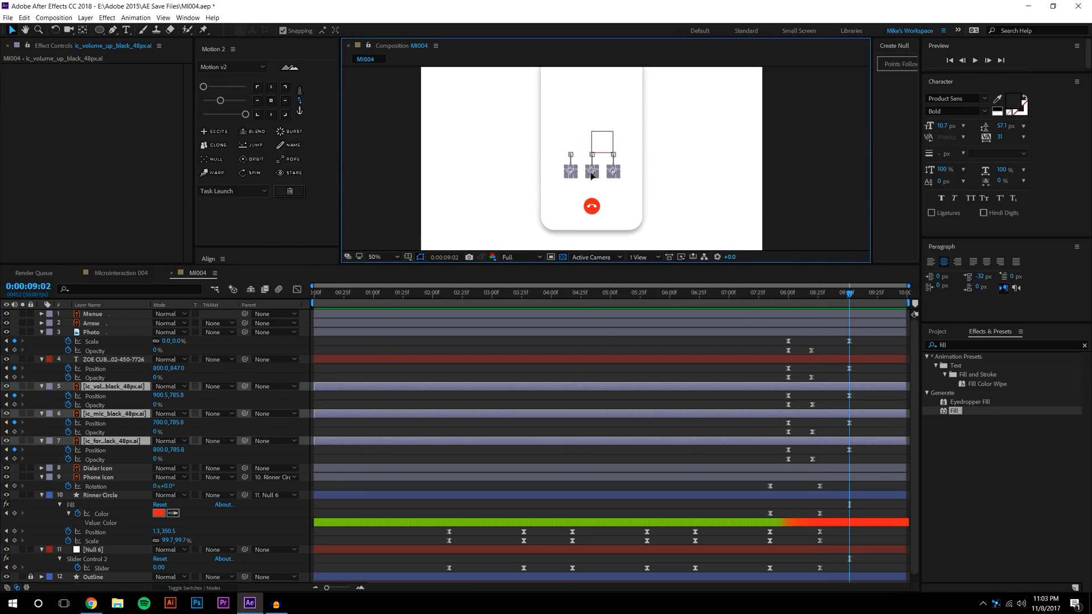
left_click_drag(591, 174, 589, 209)
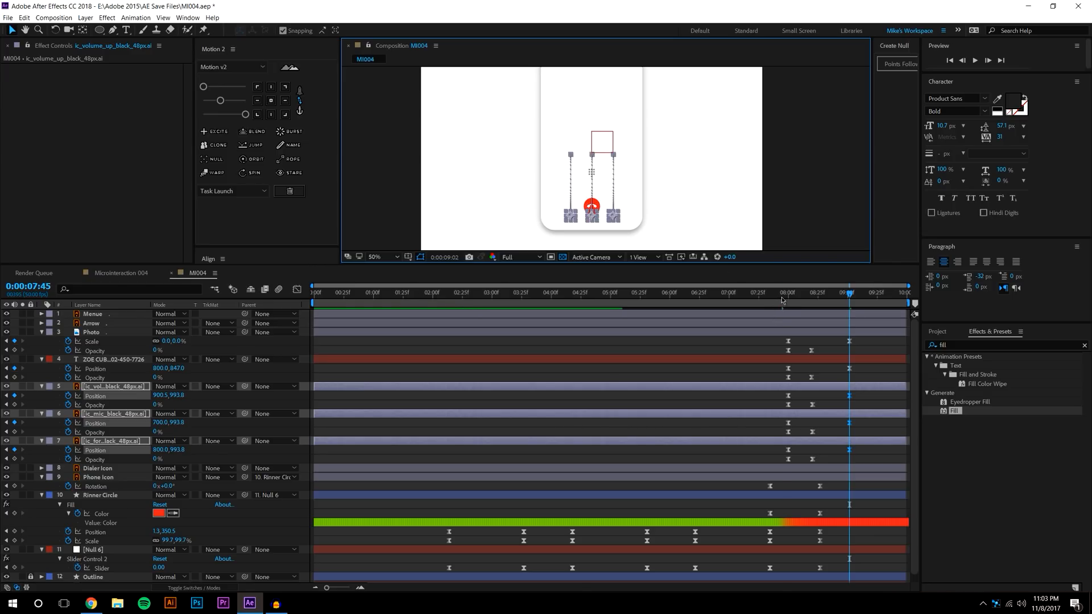
left_click(974, 60)
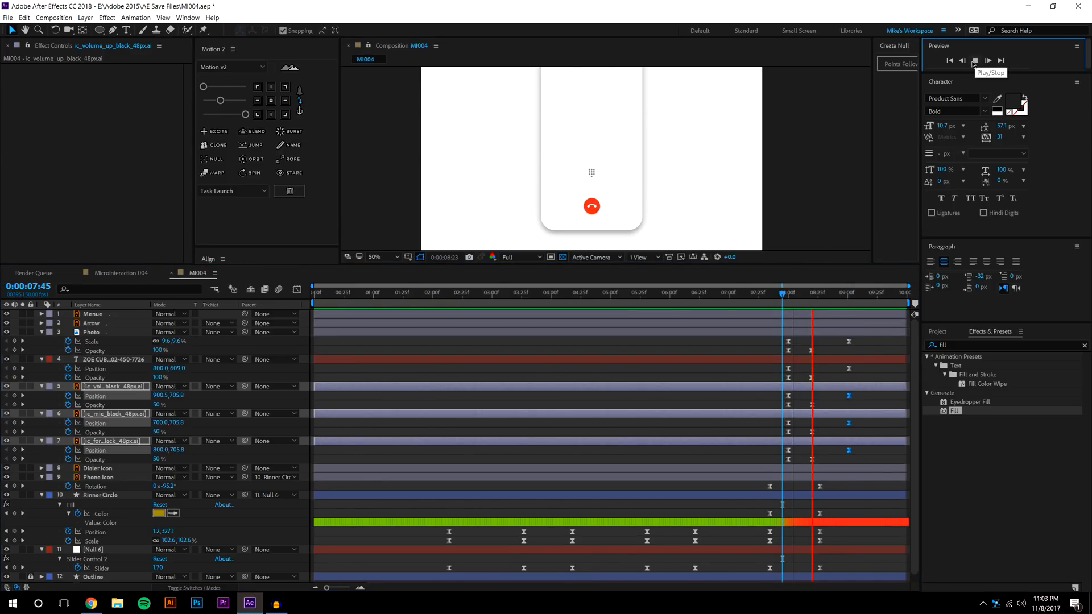
left_click_drag(784, 294, 756, 296)
left_click(841, 395)
left_click(975, 60)
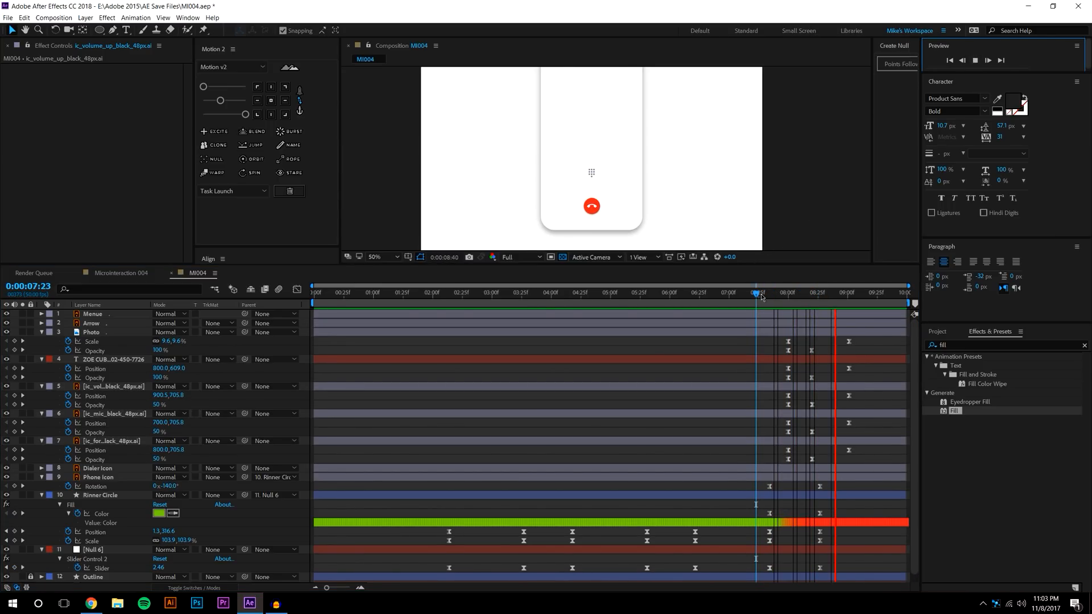
mouse_move(780, 295)
left_mouse_down()
mouse_move(816, 295)
mouse_move(790, 294)
left_mouse_up()
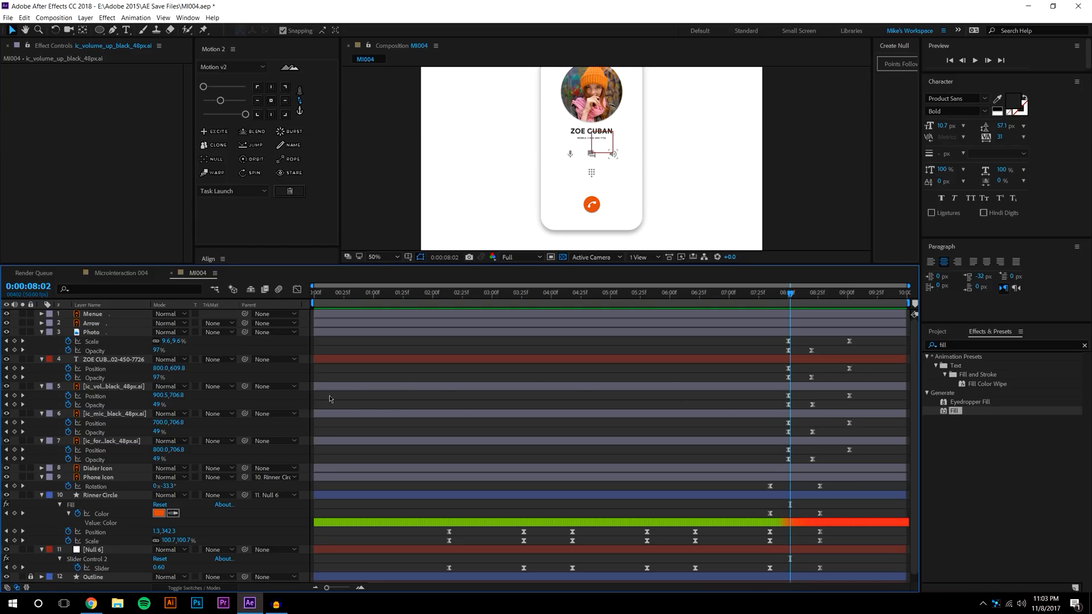
Reorder the volume icon layer below the forum icon layer
left_click(121, 387)
left_click(127, 416)
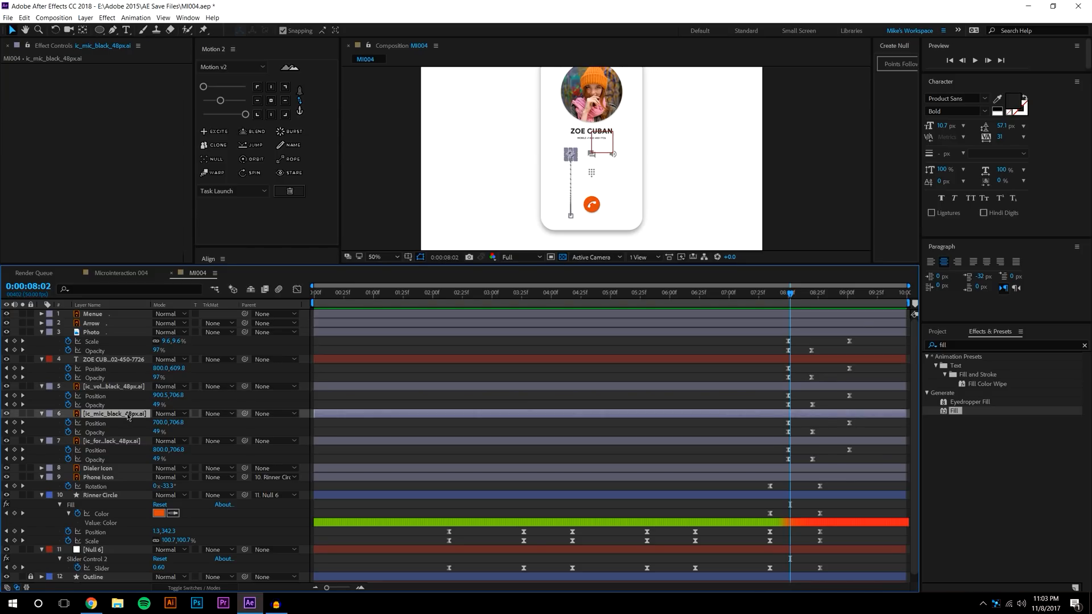
left_click(116, 442)
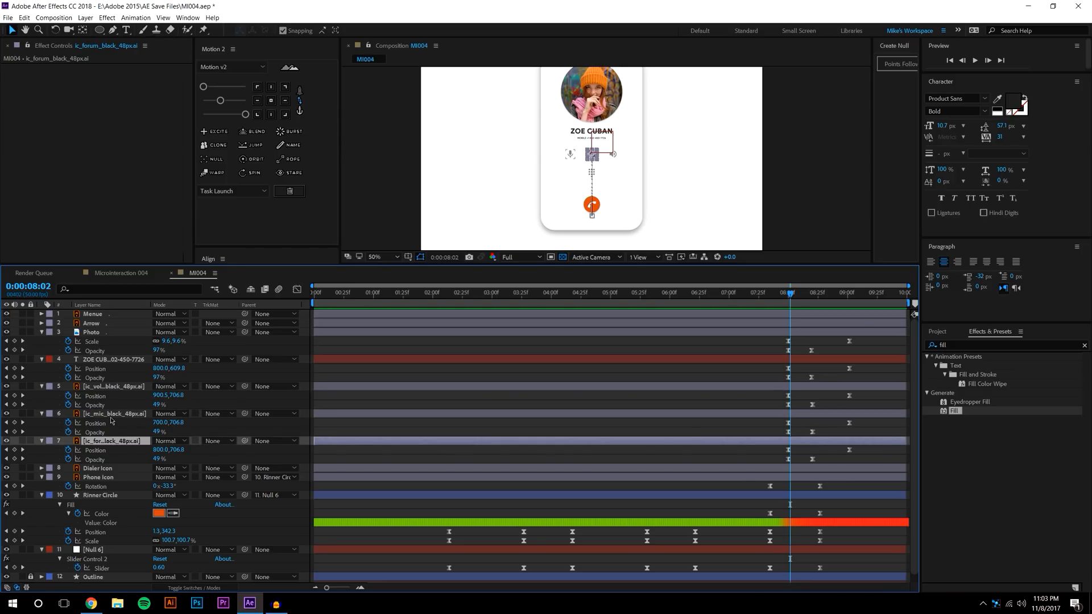
left_click(113, 415)
left_click(112, 442)
left_click(108, 387)
left_click_drag(94, 387, 114, 452)
Try shifting the forum and volume icon keyframes later, preview, then undo
left_click_drag(878, 469, 796, 397)
left_click(769, 373)
left_click(784, 293)
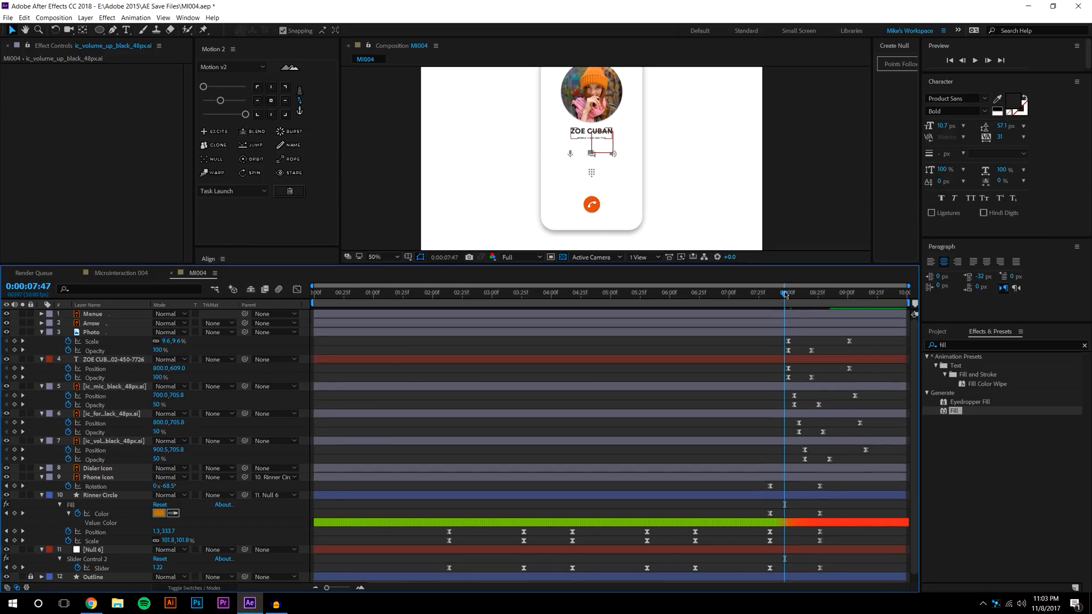
left_click(975, 61)
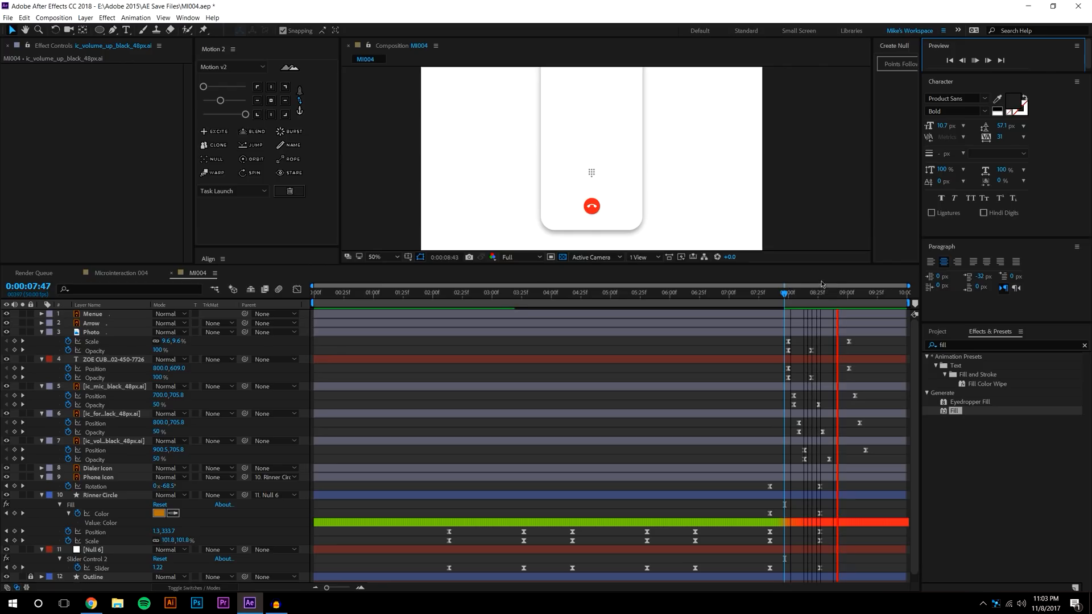
key("ctrl+z")
key("ctrl+z")
key("ctrl+z")
key("ctrl+z")
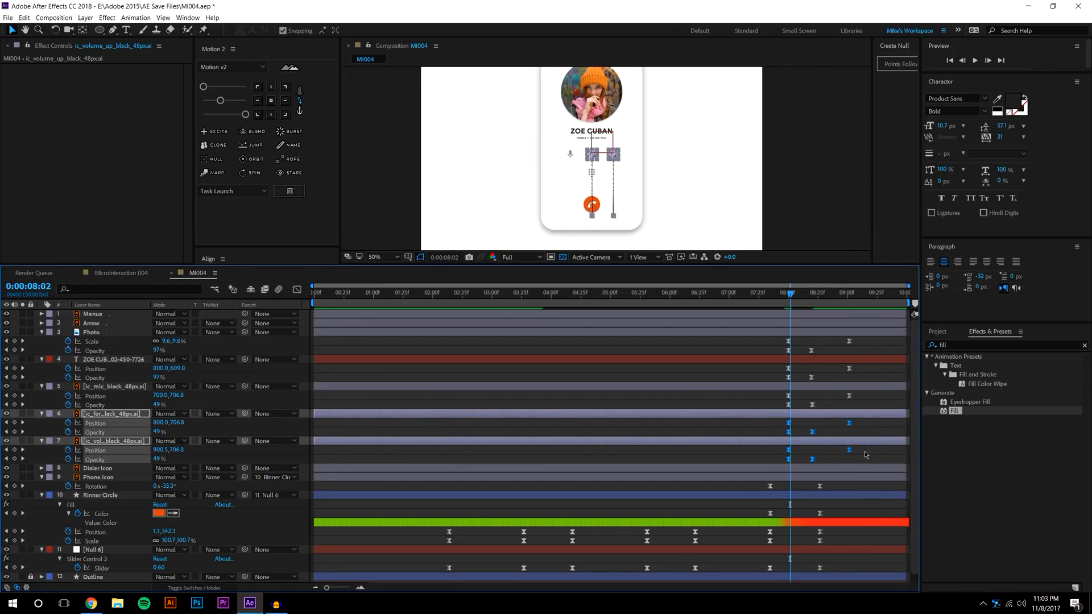
Offset each icon's fade keyframes so the three icons fade in staggered order, and preview
left_click(865, 455)
left_click_drag(863, 462, 766, 438)
left_click_drag(852, 452, 846, 452)
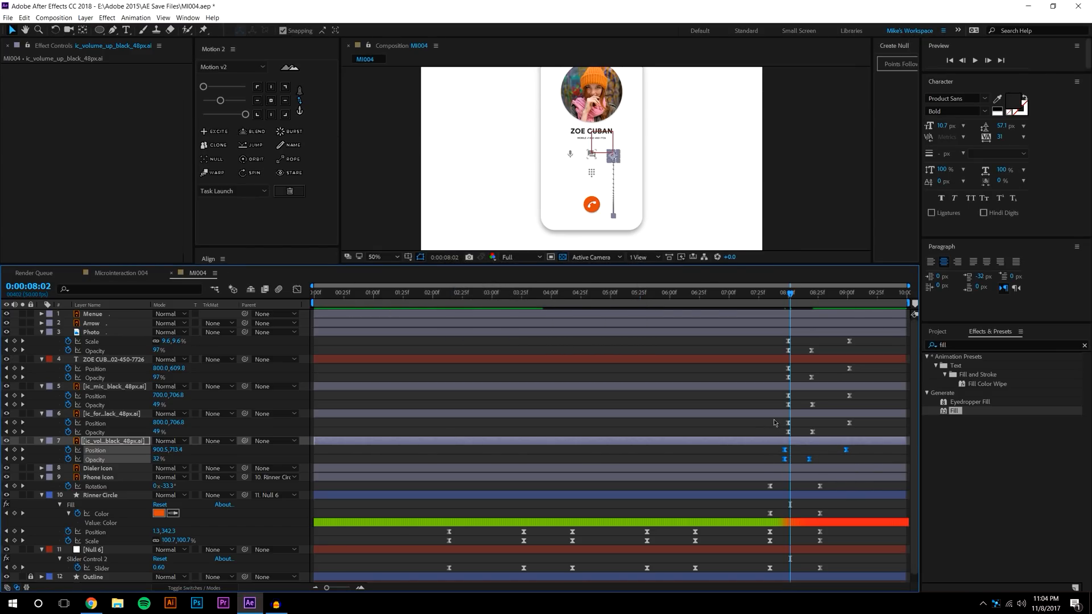
mouse_move(867, 463)
left_mouse_down()
mouse_move(775, 419)
mouse_move(783, 428)
mouse_move(774, 398)
mouse_move(860, 465)
left_mouse_up()
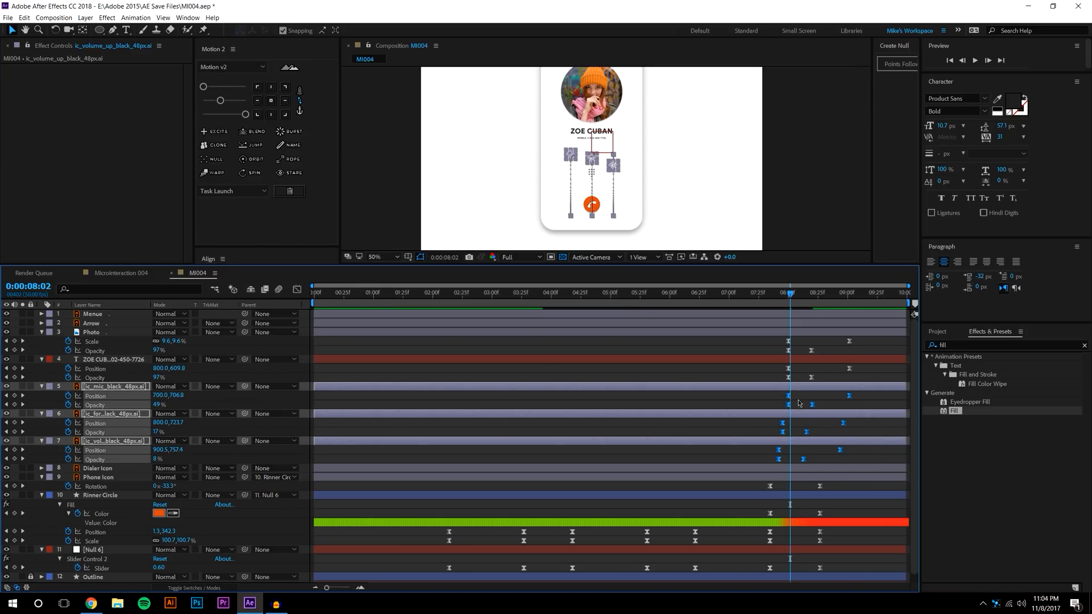
left_click_drag(789, 398, 783, 398)
left_click(781, 363)
left_click(766, 294)
left_click(975, 61)
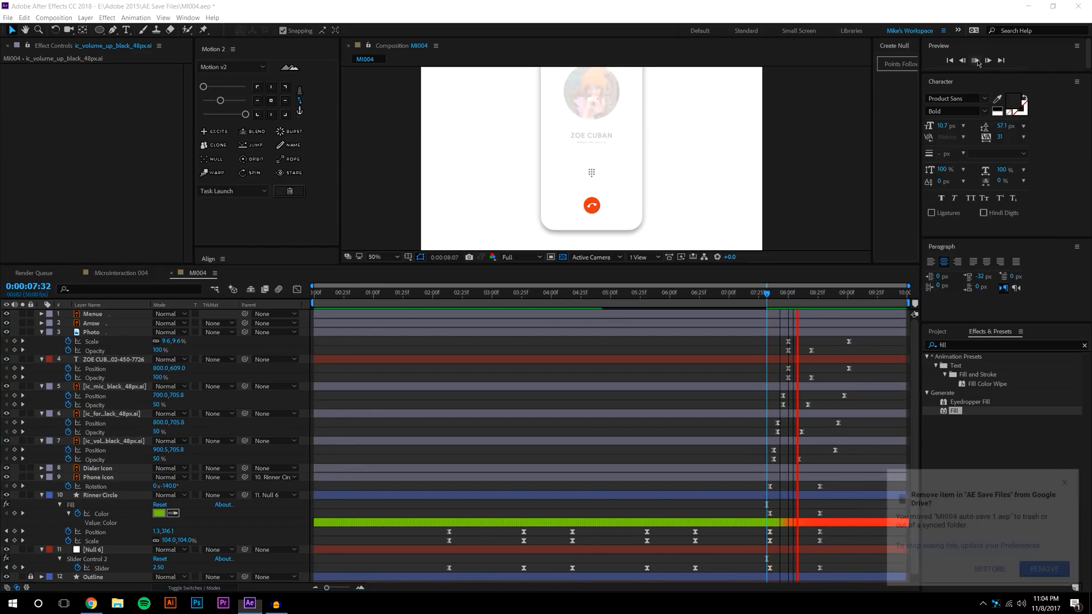
left_click(778, 298)
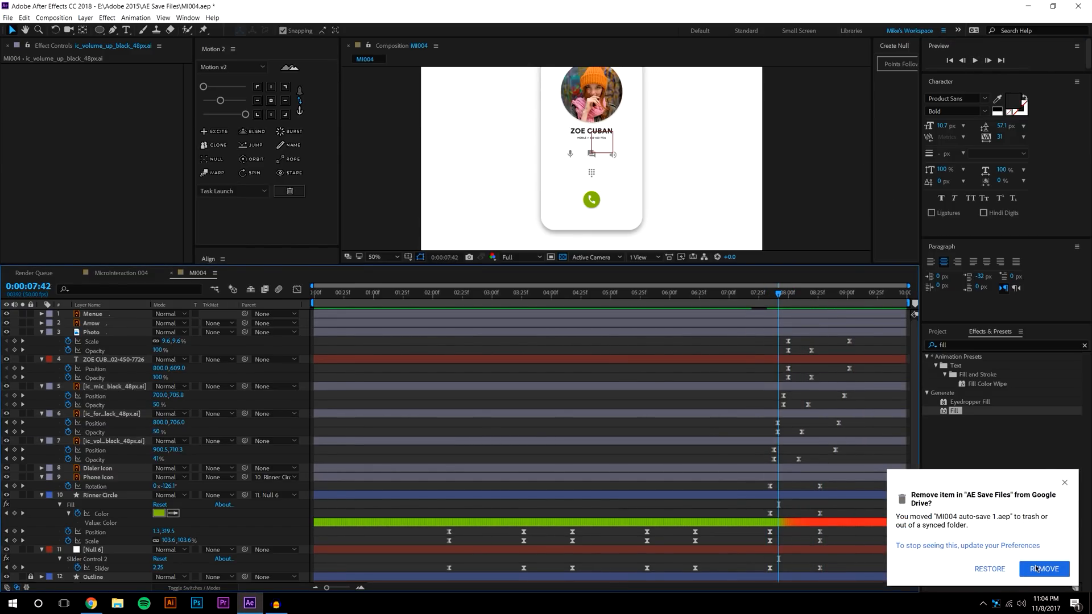
Keep the moved auto-save file and replay the staggered fade from about 07:24
left_click(1000, 571)
left_click(759, 296)
left_click(975, 60)
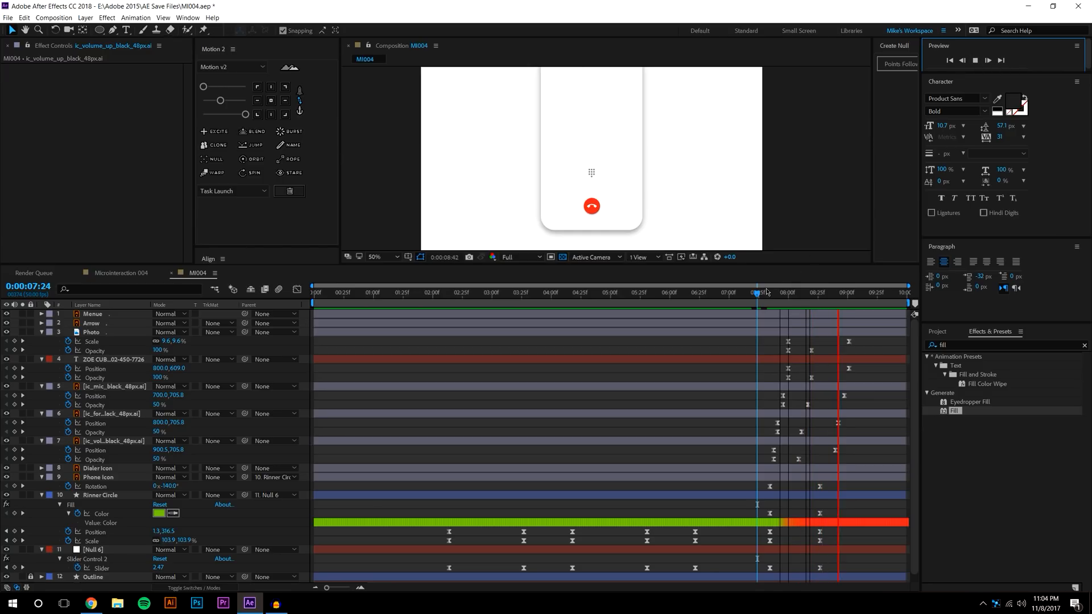
mouse_move(766, 292)
left_mouse_down()
mouse_move(813, 291)
mouse_move(766, 293)
left_mouse_up()
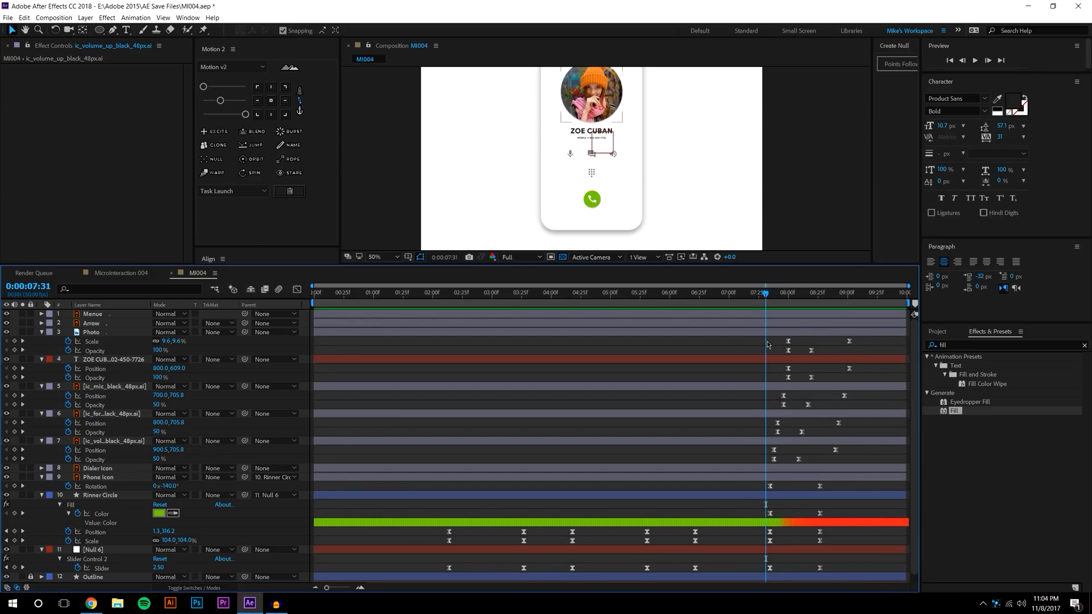
left_click(975, 62)
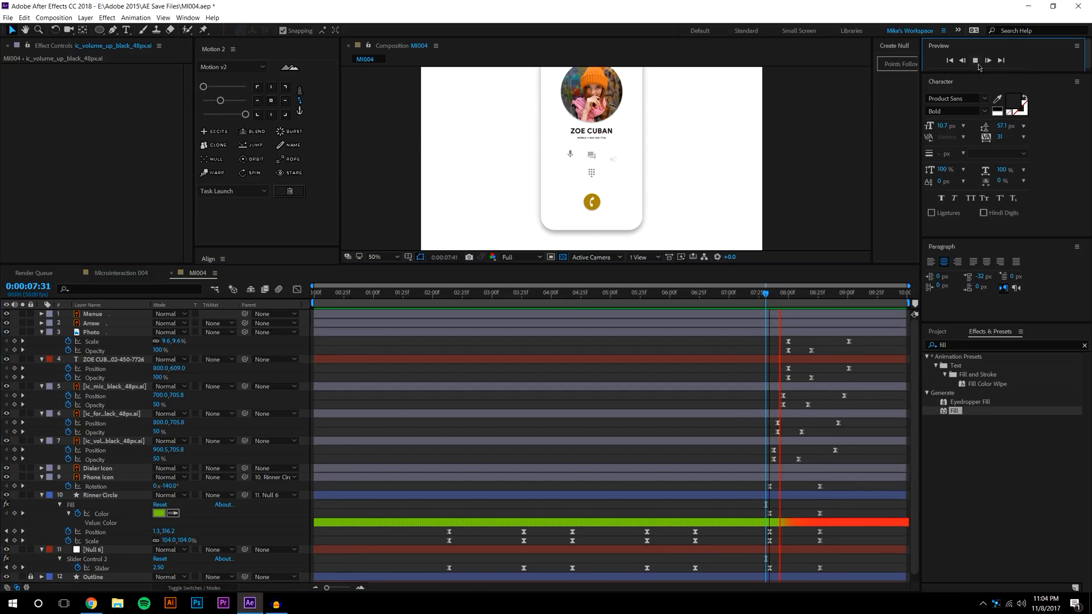
left_click(769, 298)
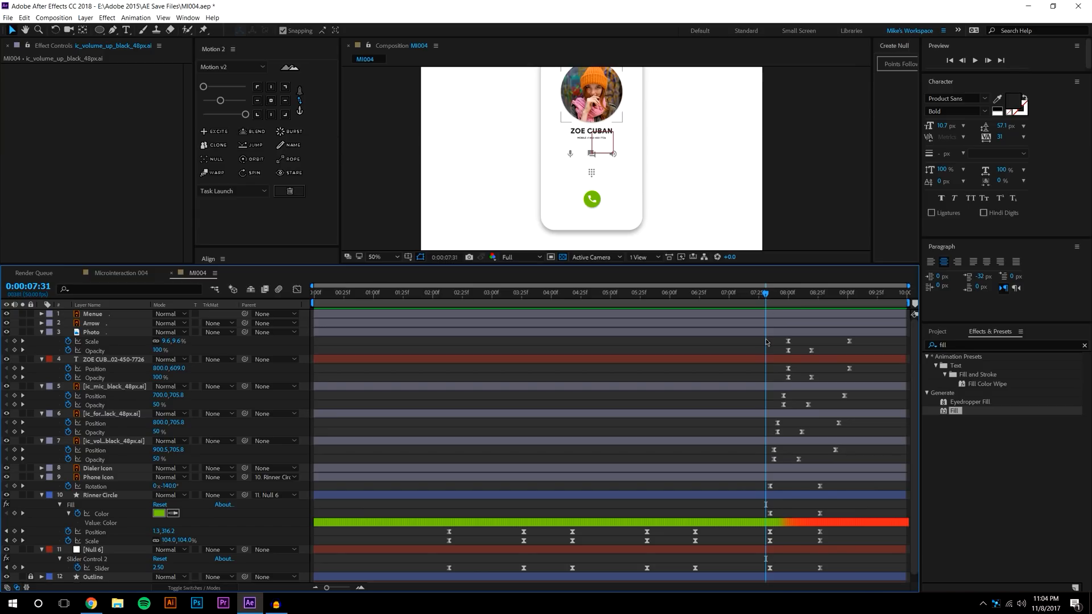
Drag the photo, name and icon fade keyframes about 20 frames later, starting near 08:20, and preview
left_click_drag(784, 380, 866, 465)
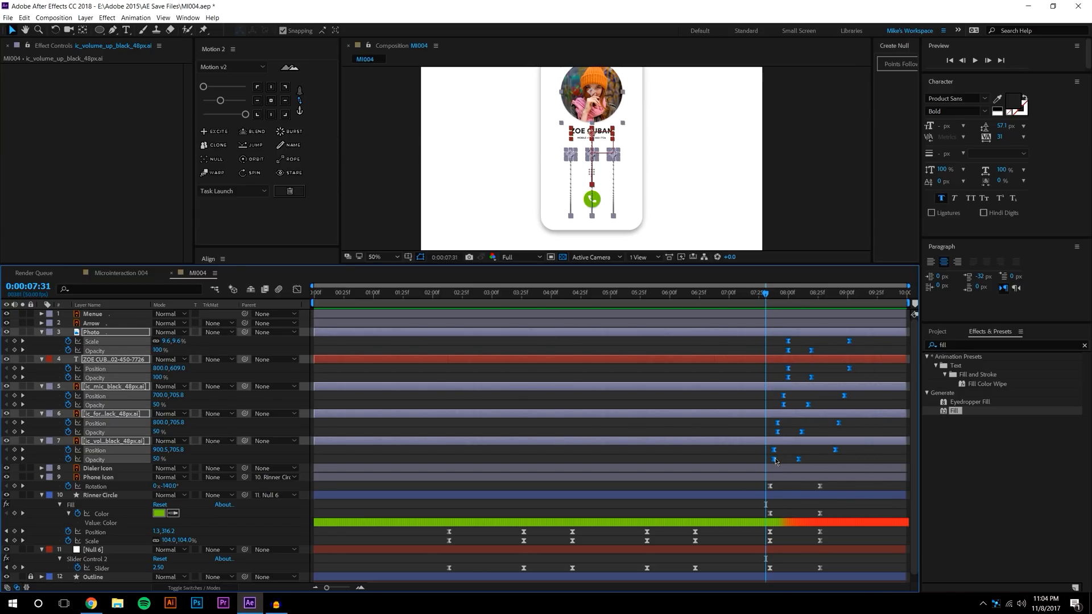
left_click_drag(779, 459, 804, 463)
left_click(840, 487)
left_click(972, 69)
left_click(975, 61)
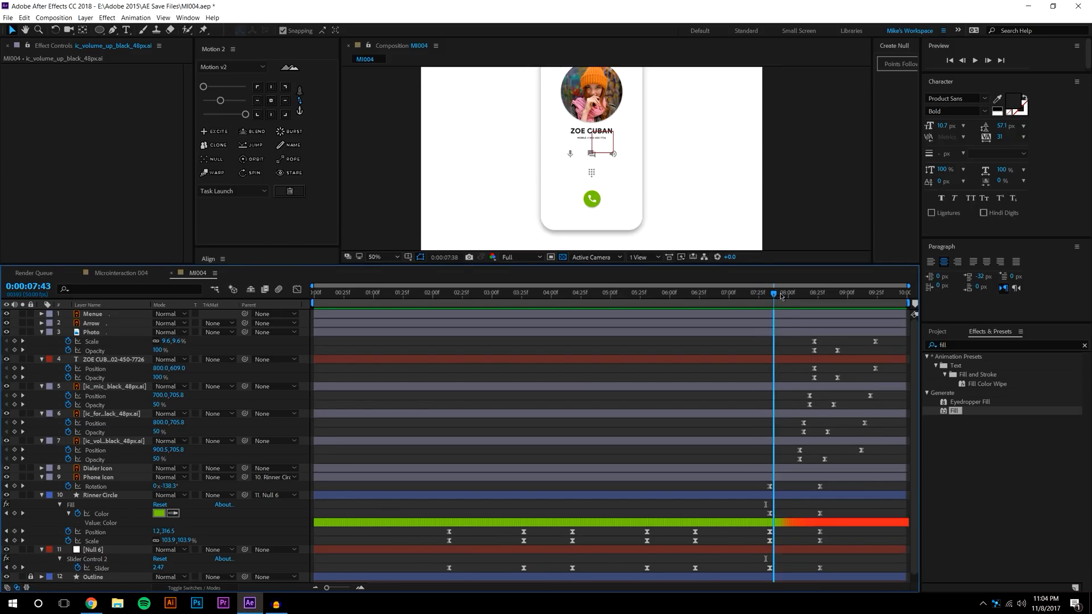
key("space")
At 08:09, set starting Opacity and Scale keyframes on the Dialer Icon
left_click(800, 297)
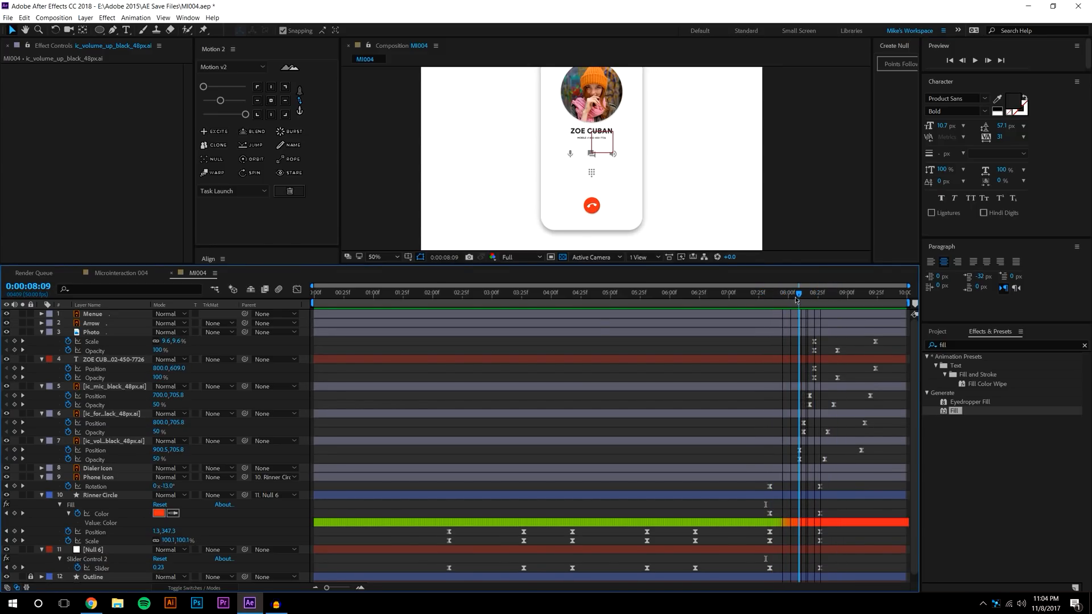
left_click(589, 173)
scroll(591, 173, "up", 4)
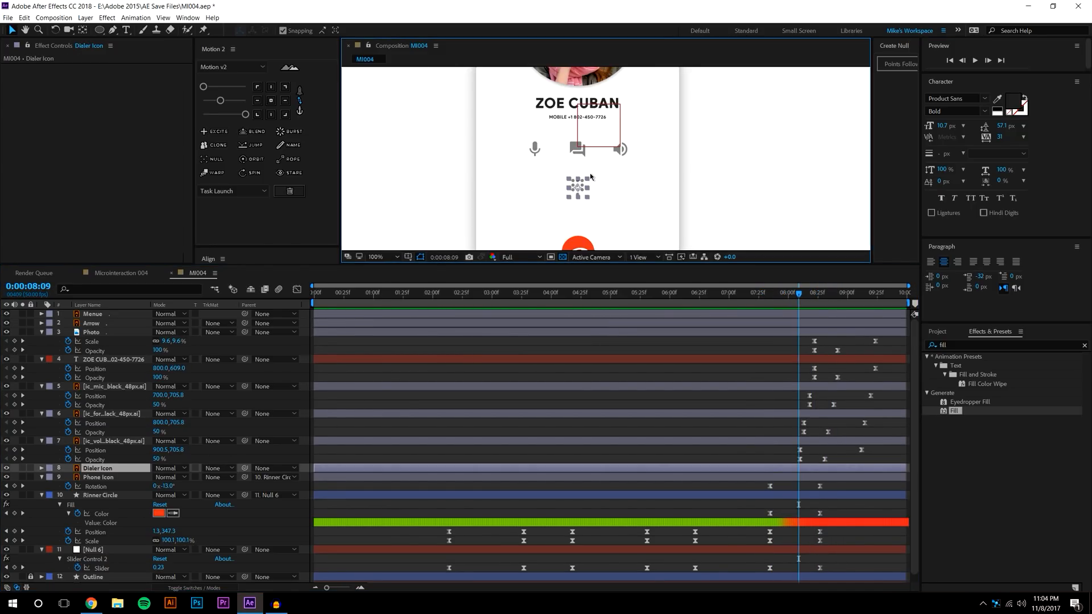
left_click_drag(591, 170, 609, 143)
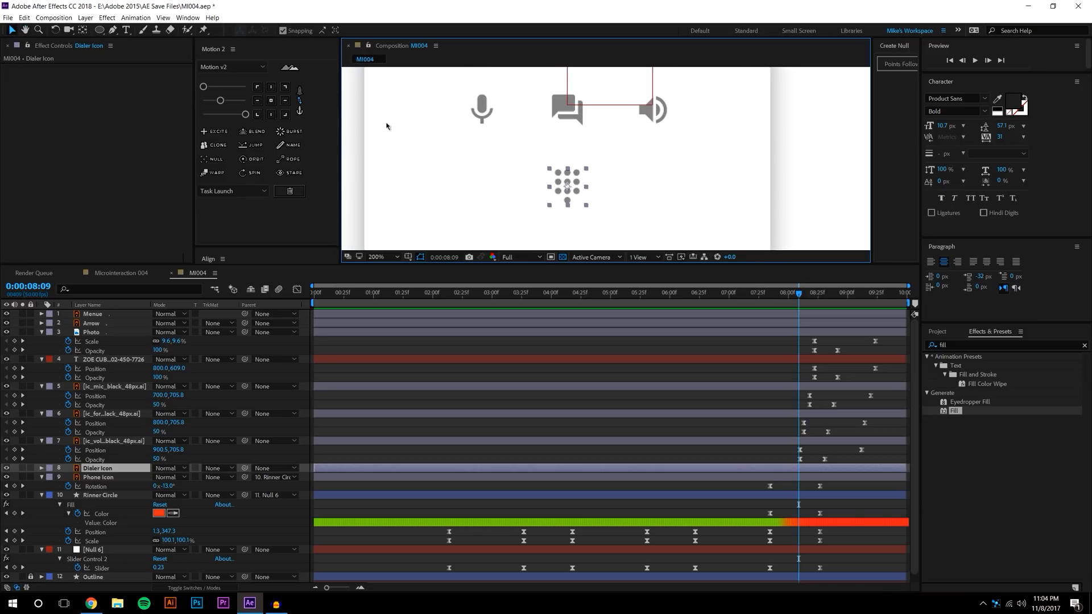
scroll(562, 149, "down", 2)
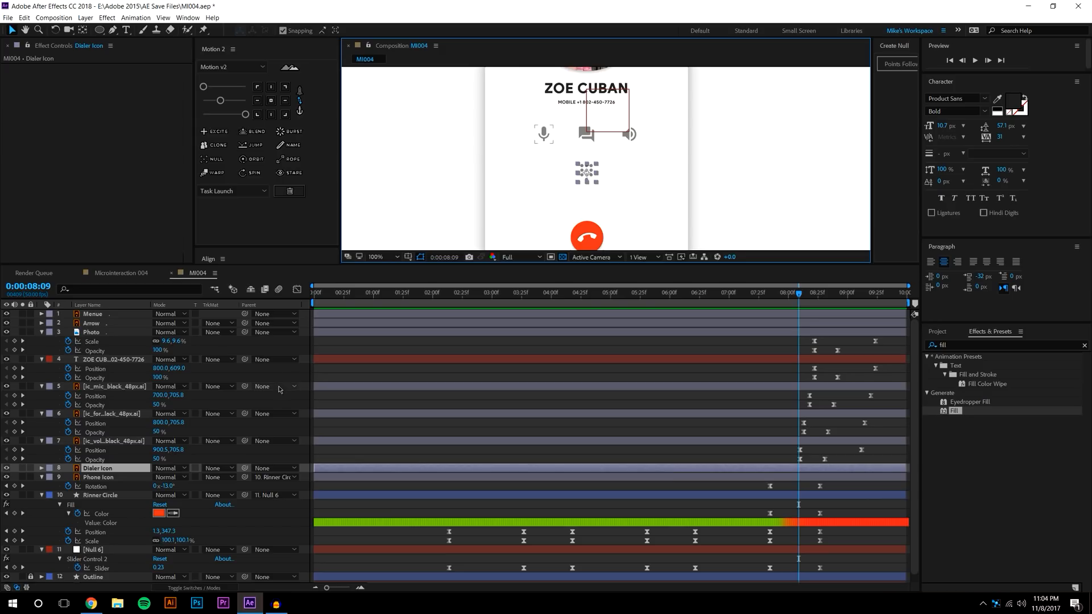
key("t")
left_click(68, 478)
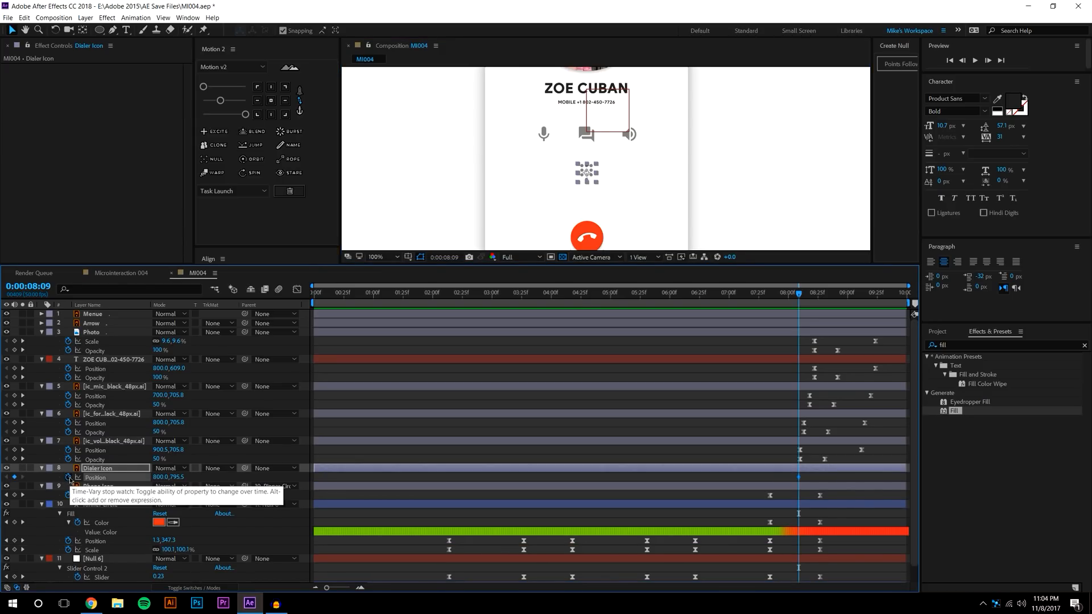
key("s")
left_click(68, 477)
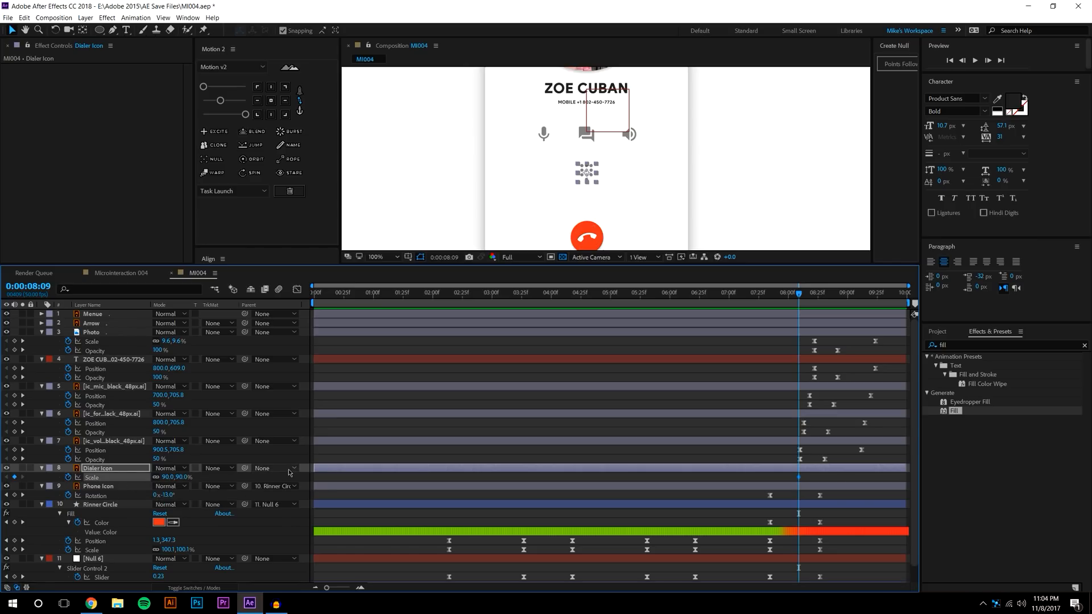
key("u")
At 09:24, scale the Dialer Icon to about 906%, fade it to 8% opacity and move it up
left_click_drag(840, 296, 875, 295)
scroll(530, 168, "down", 1)
left_click_drag(530, 168, 501, 222)
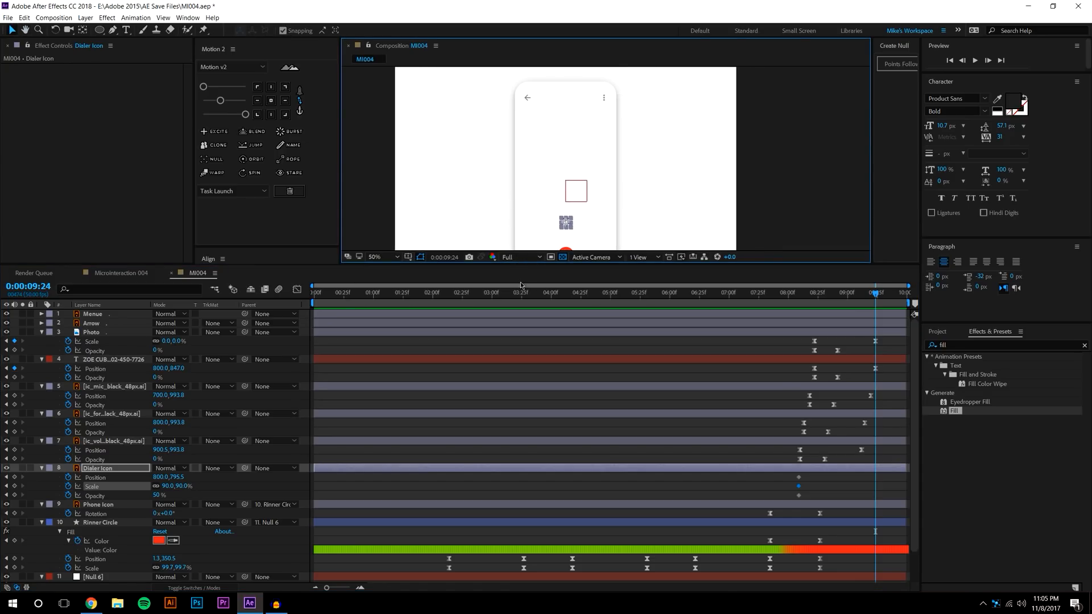
left_click_drag(521, 263, 514, 373)
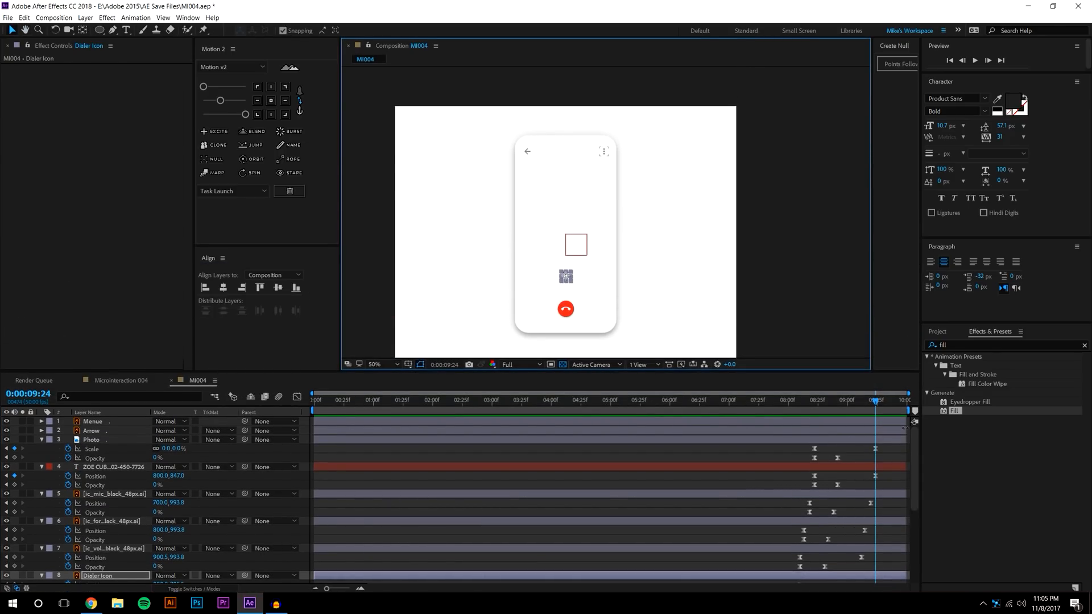
left_click_drag(917, 455, 914, 512)
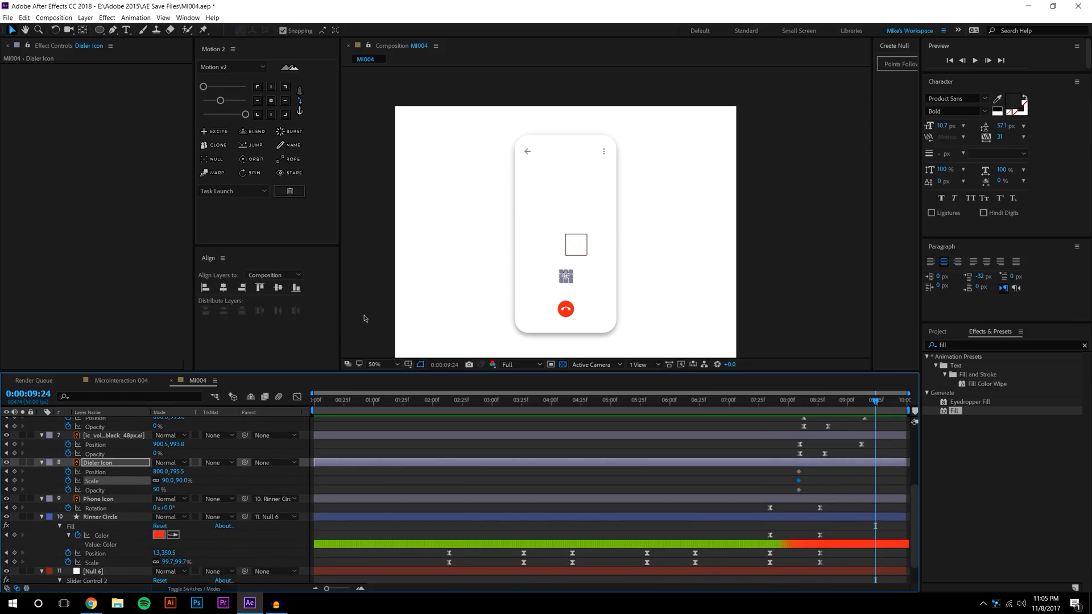
left_click_drag(184, 483, 698, 431)
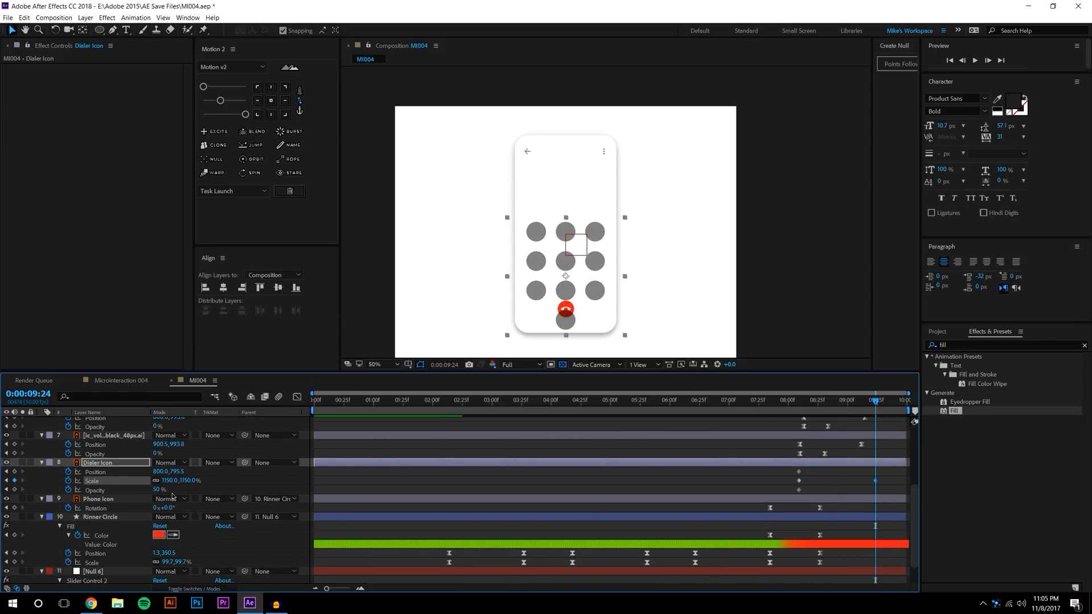
left_click_drag(157, 489, 83, 507)
left_click_drag(561, 279, 564, 251)
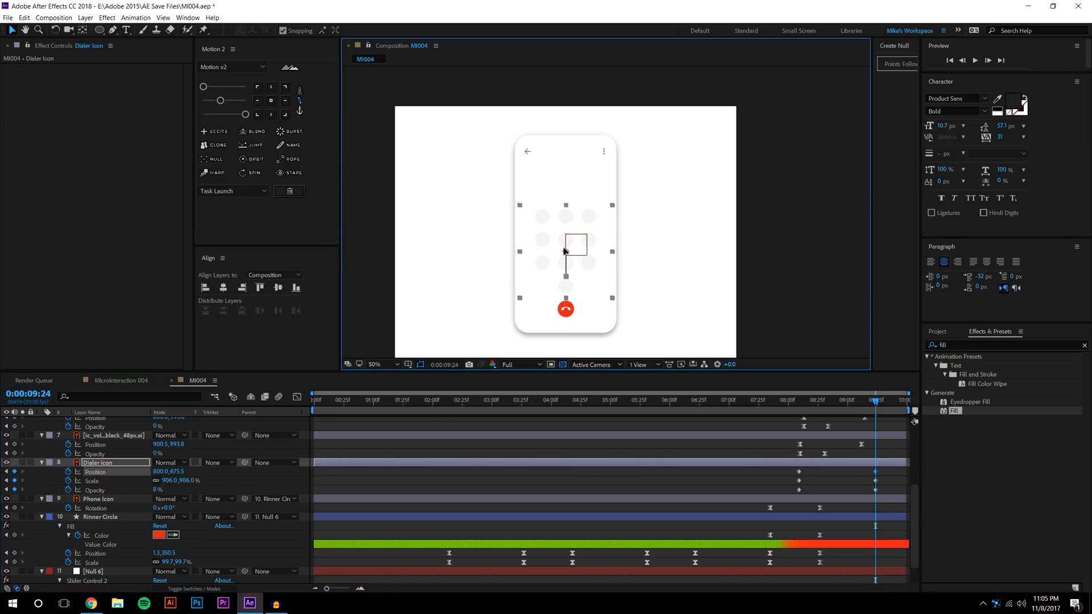
Apply Motion 2 easing to all the Dialer Icon keyframes and preview from 07:43
left_click(770, 195)
scroll(545, 280, "up", 1)
left_click_drag(549, 263, 579, 185)
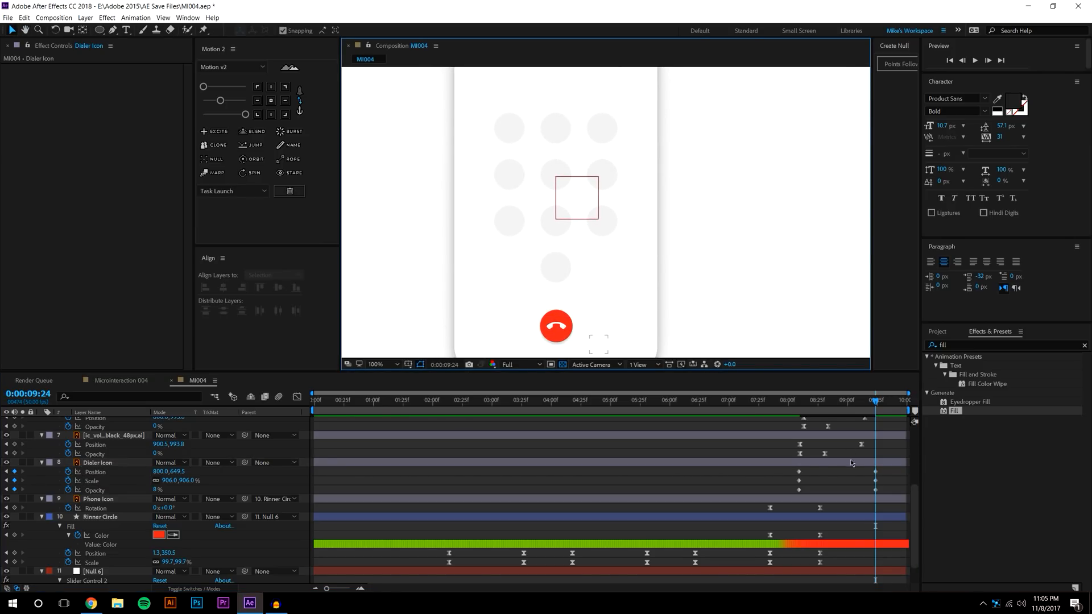
left_click_drag(790, 472, 885, 502)
left_click(222, 101)
left_click(245, 114)
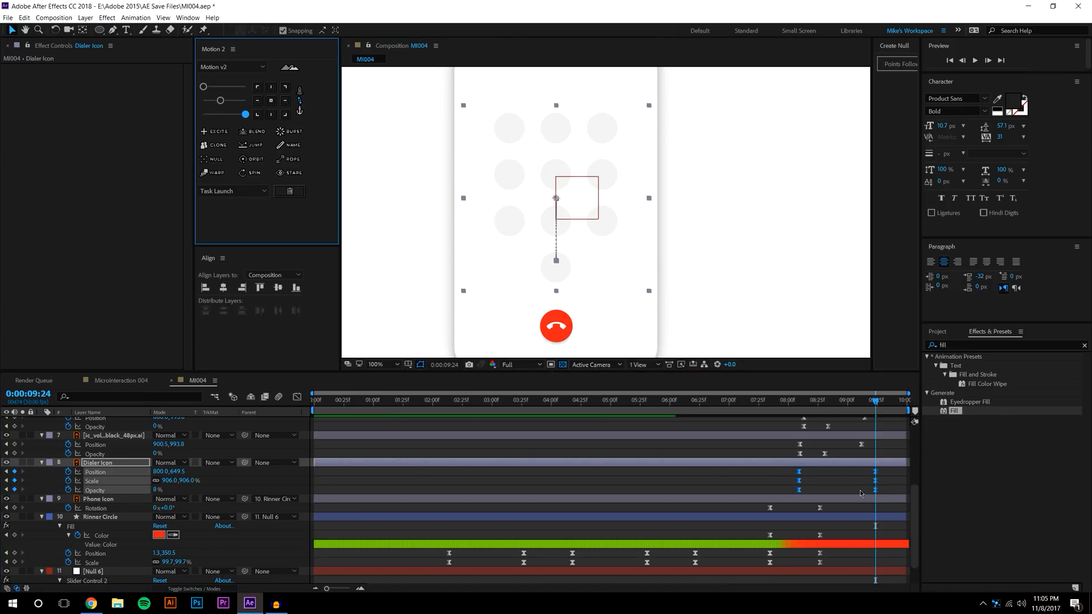
left_click(759, 480)
left_click(779, 401)
key("space")
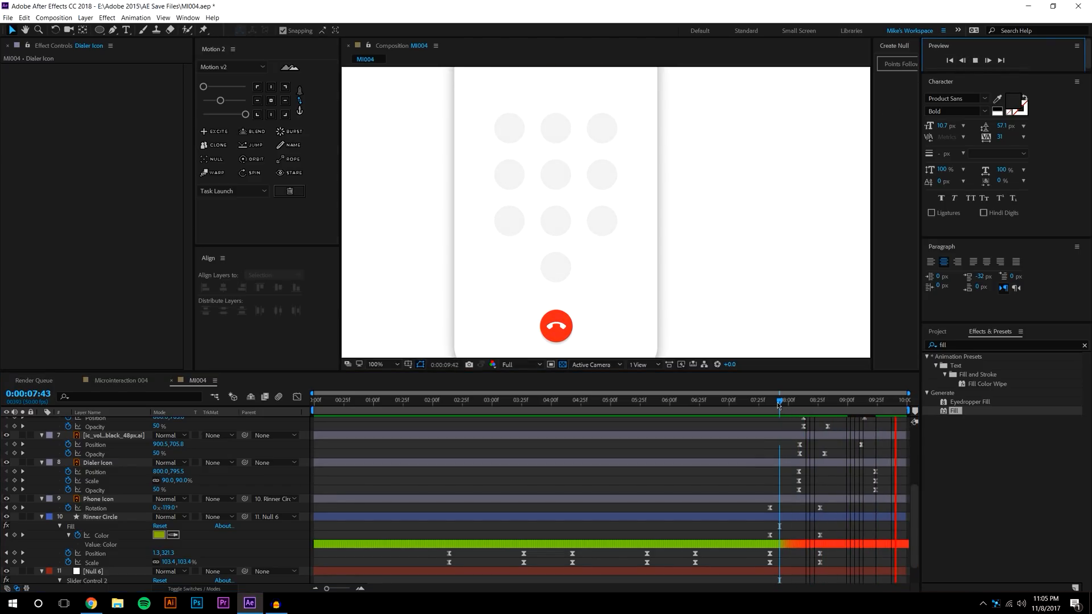
Shift the dialer's starting keyframes slightly later and preview the expansion
left_click_drag(804, 396, 854, 364)
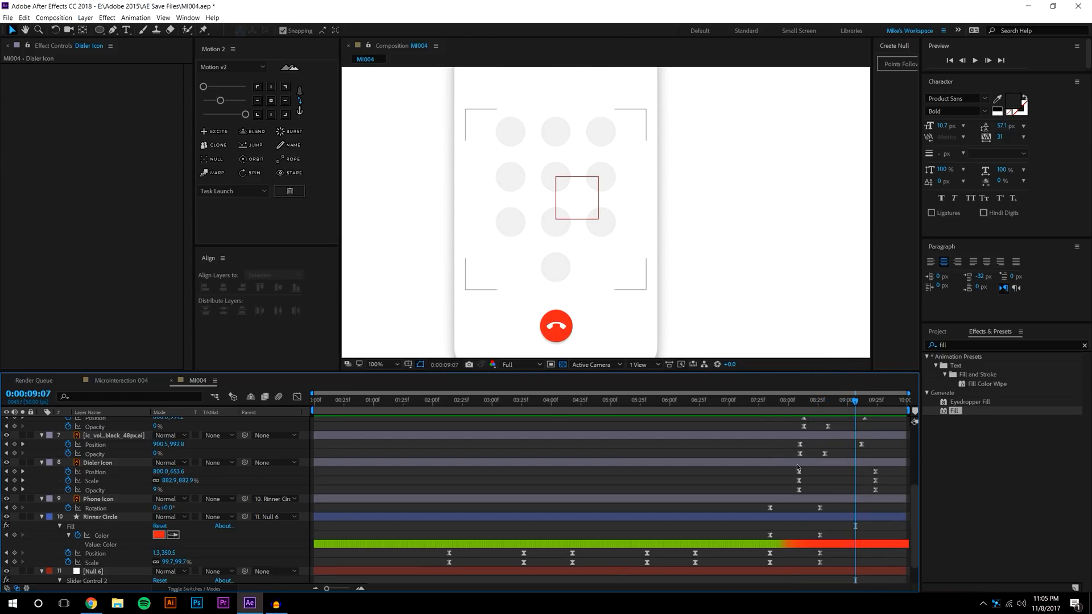
left_click_drag(790, 474, 825, 477)
left_click(814, 477)
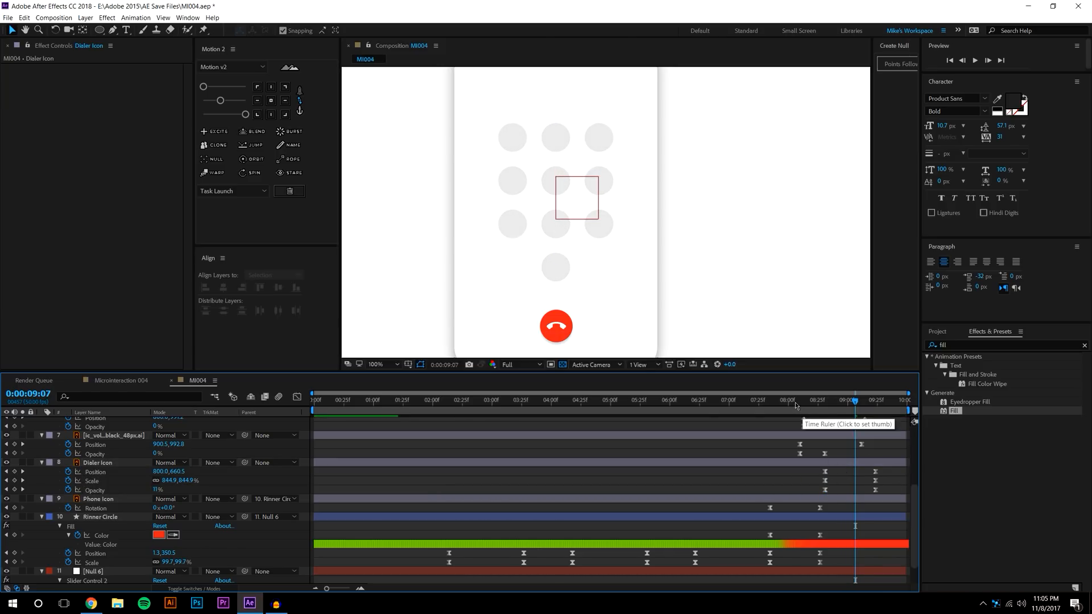
left_click(795, 401)
key("space")
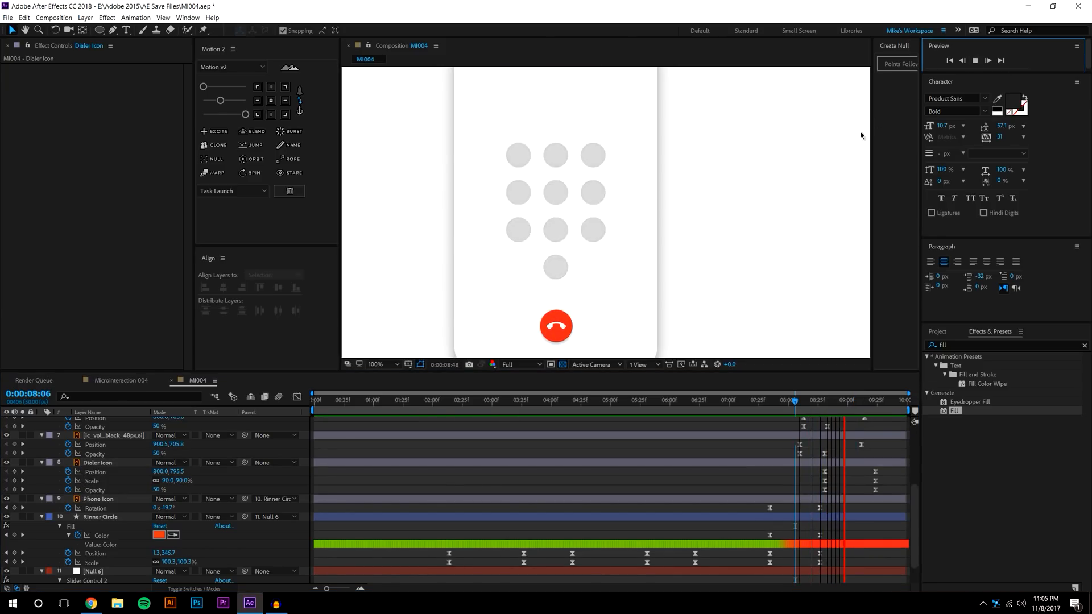
key("space")
mouse_move(801, 399)
left_mouse_down()
mouse_move(880, 393)
mouse_move(784, 397)
left_mouse_up()
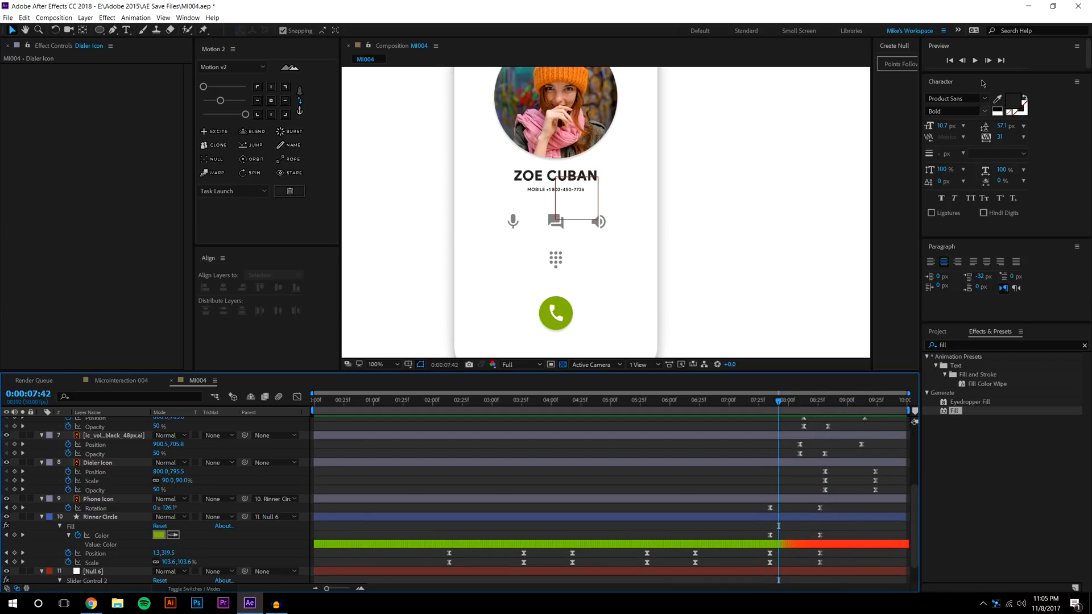
left_click(975, 61)
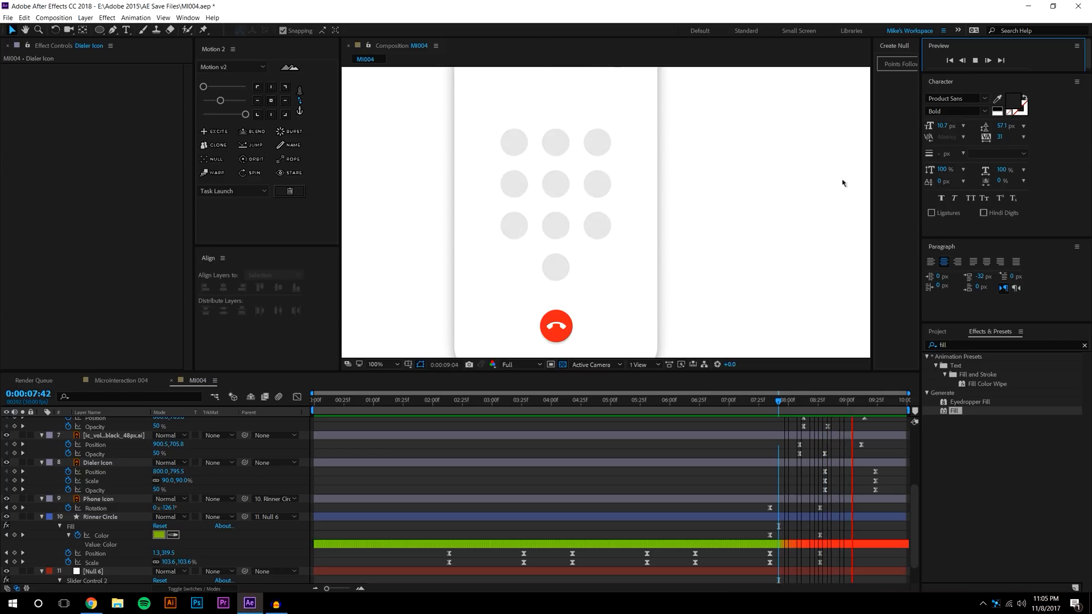
left_click(811, 403)
Retime the dialer's ending keyframes near 09:24 and replay the expansion from 08:23
left_click_drag(868, 474, 891, 477)
key("F2")
left_click(975, 60)
left_click(815, 402)
key("space")
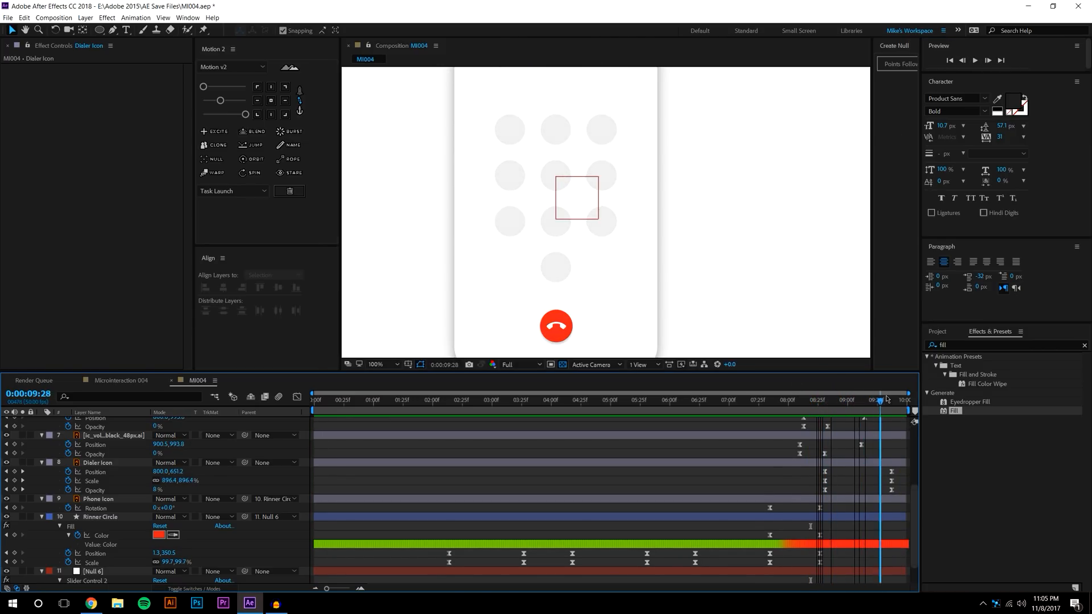
scroll(666, 195, "down", 2)
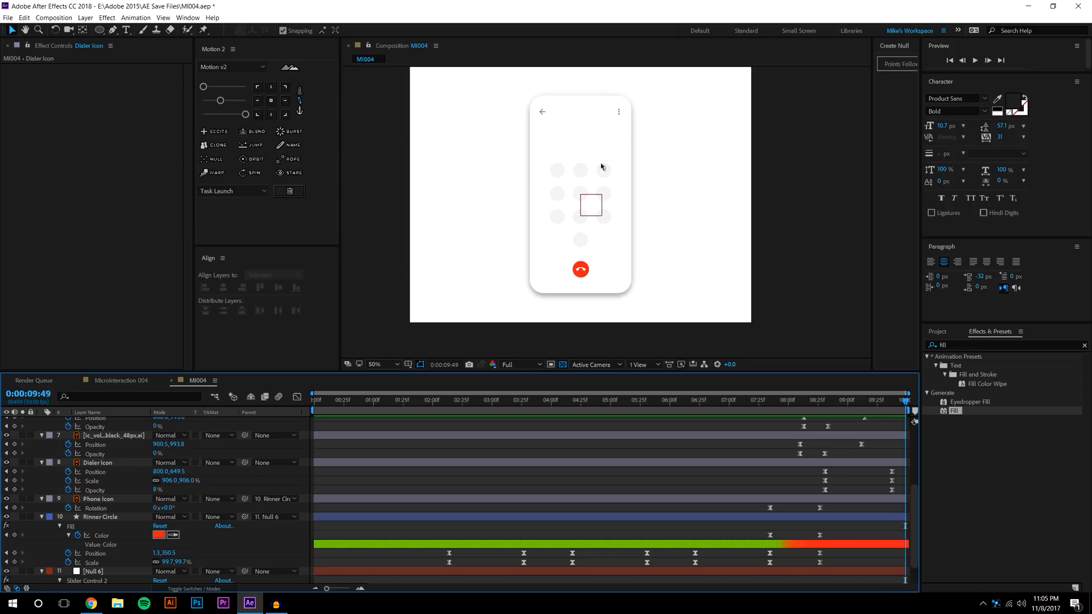
scroll(605, 211, "up", 2)
scroll(130, 516, "down", 3)
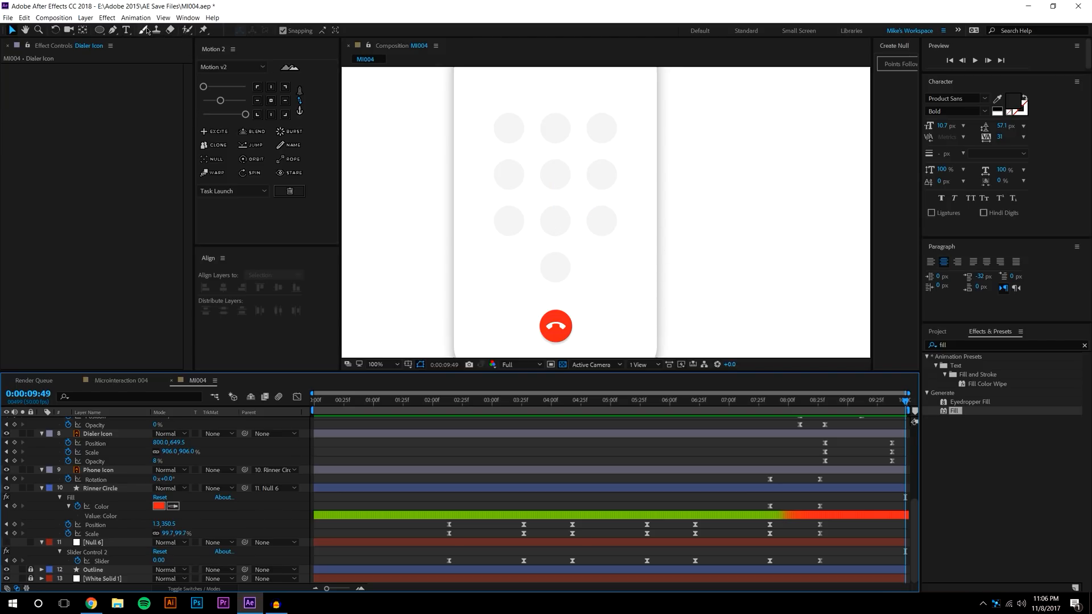
Create a '1' text layer in the first keypad circle and size it to 44 px
left_click(126, 31)
left_click(511, 136)
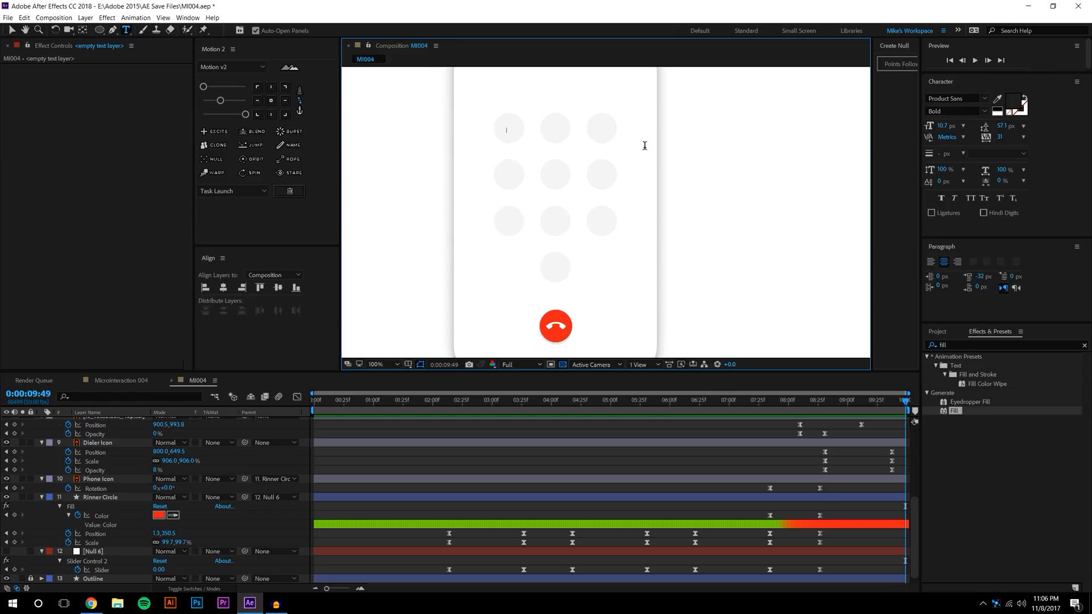
type("1")
scroll(574, 150, "up", 1)
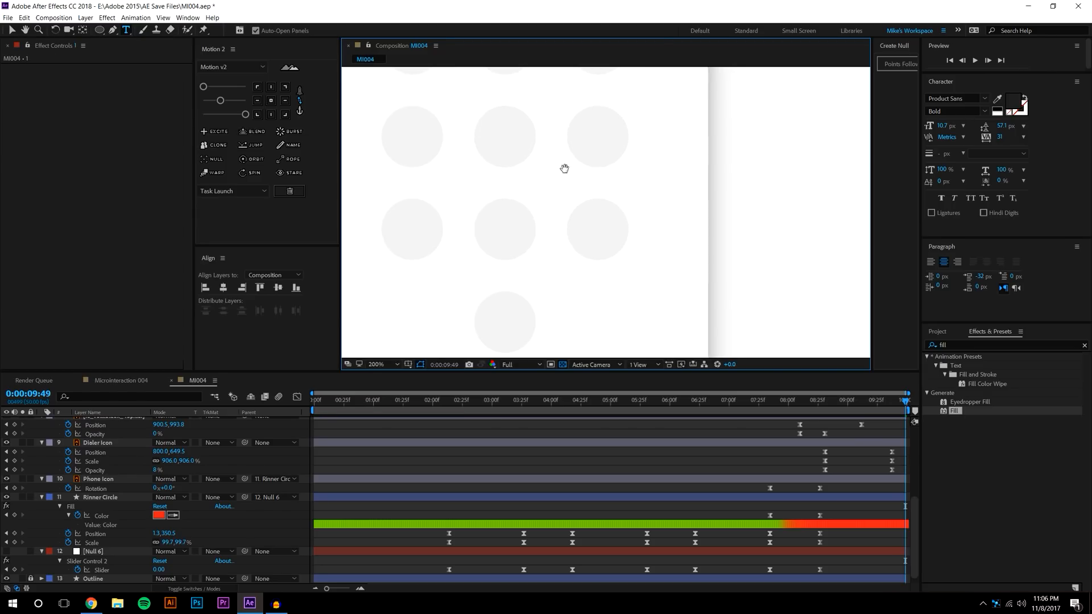
left_click(461, 145)
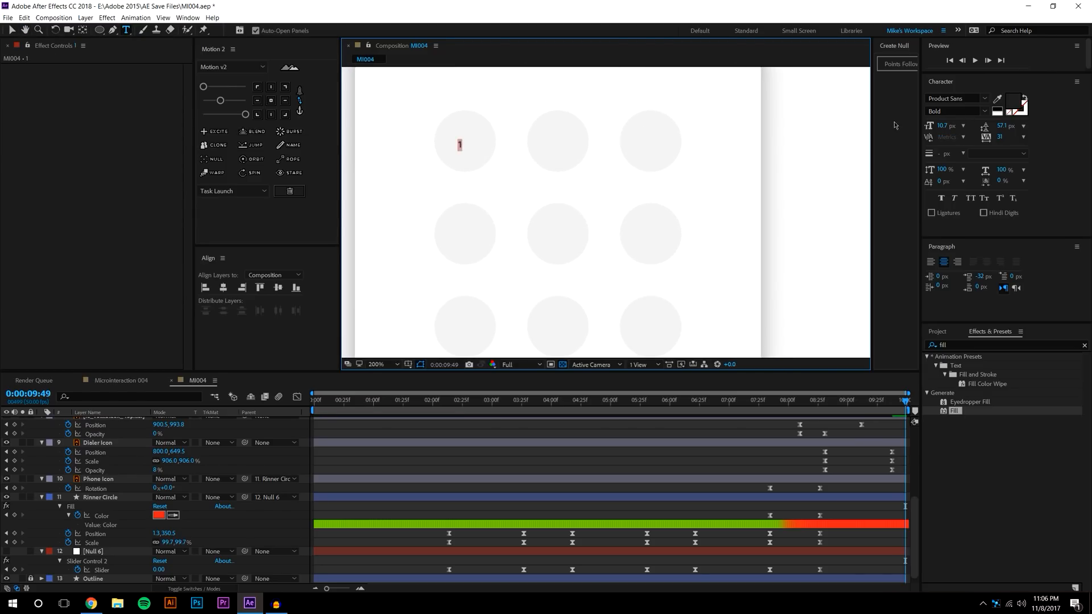
left_click_drag(946, 129, 961, 121)
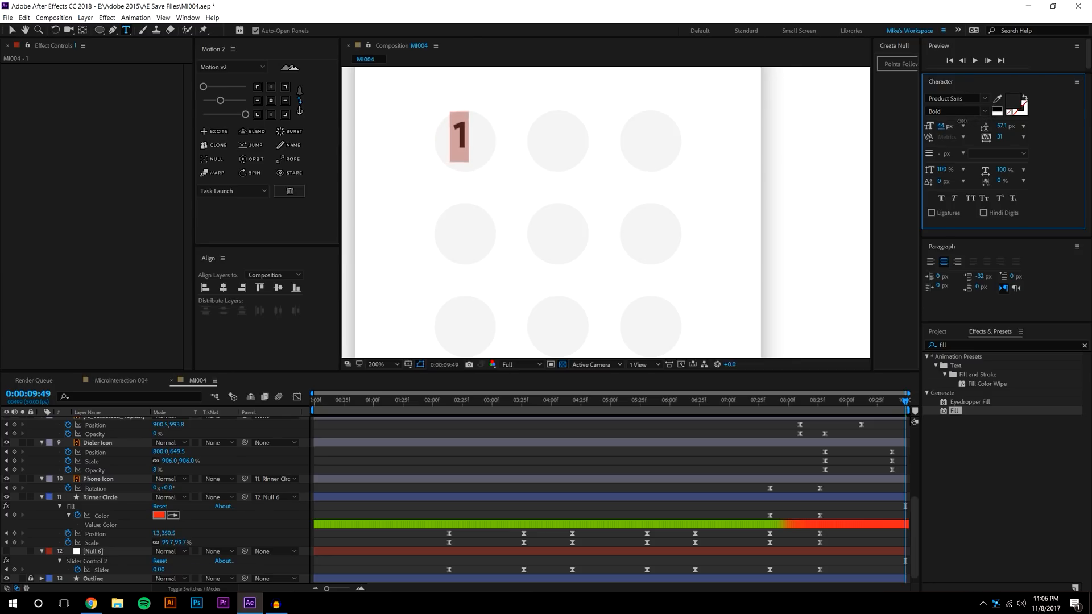
scroll(461, 142, "up", 1)
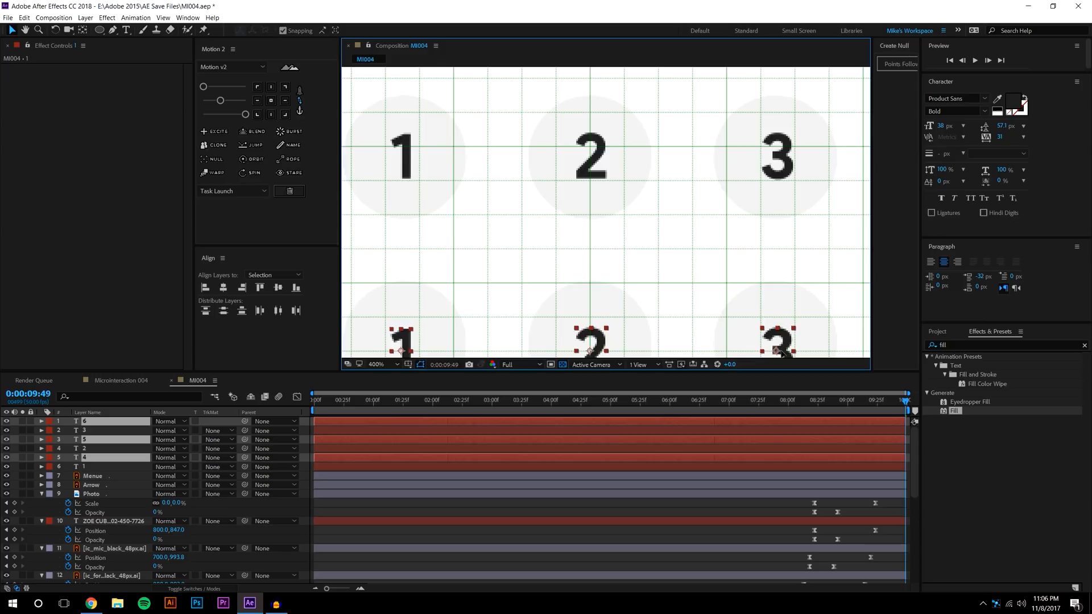
scroll(778, 214, "down", 3)
Retype the duplicated digit layers as 4, 5, 6 and 0 in the keypad circles
double_click(403, 214)
type("4")
double_click(593, 215)
type("5")
double_click(779, 214)
type("6")
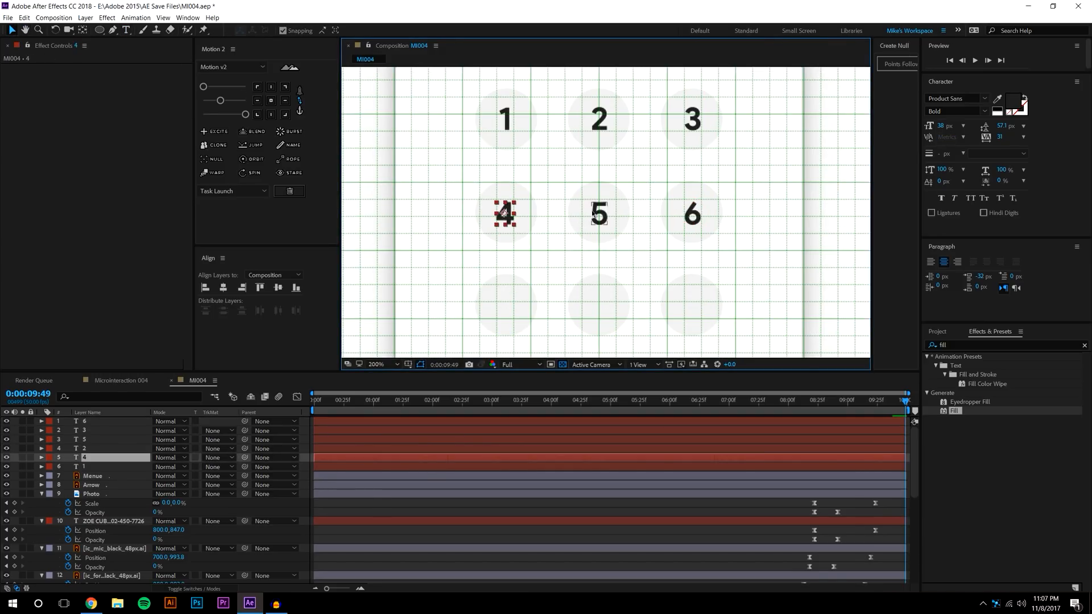
key("ctrl+d")
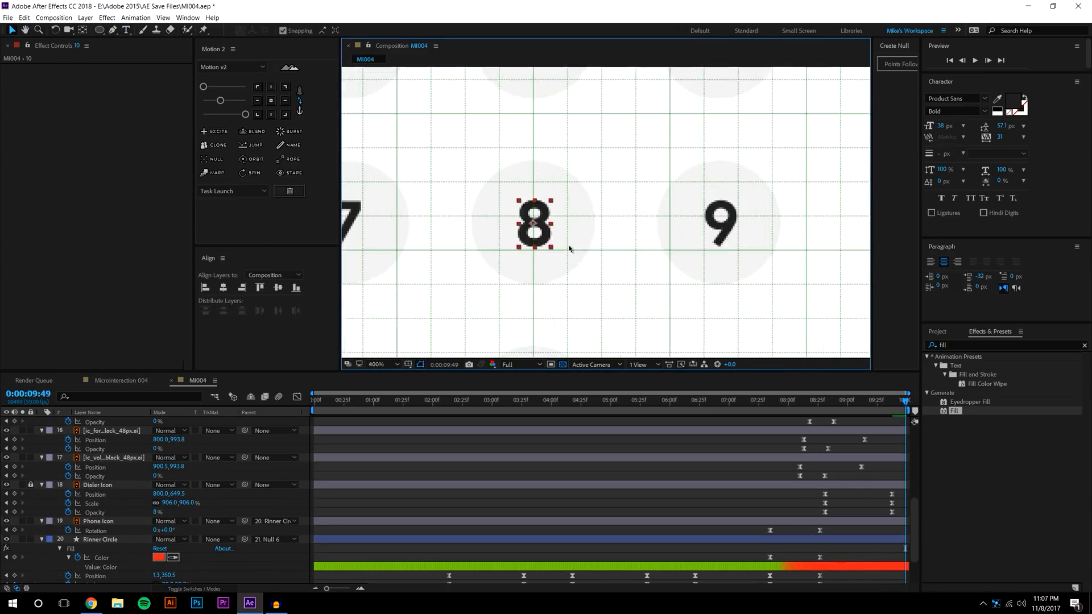
type("0")
left_click(271, 100)
Select all the digit layers, view the keypad at 100%, and save the project
scroll(604, 273, "down", 2)
scroll(604, 227, "up", 2)
left_click(592, 280)
left_click(618, 196)
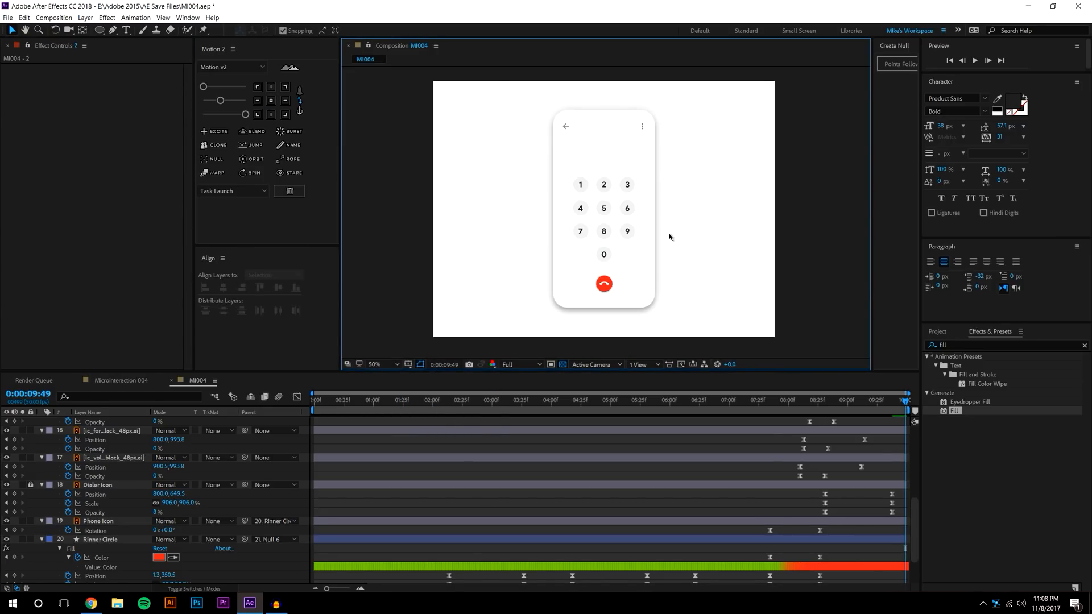
key("slash")
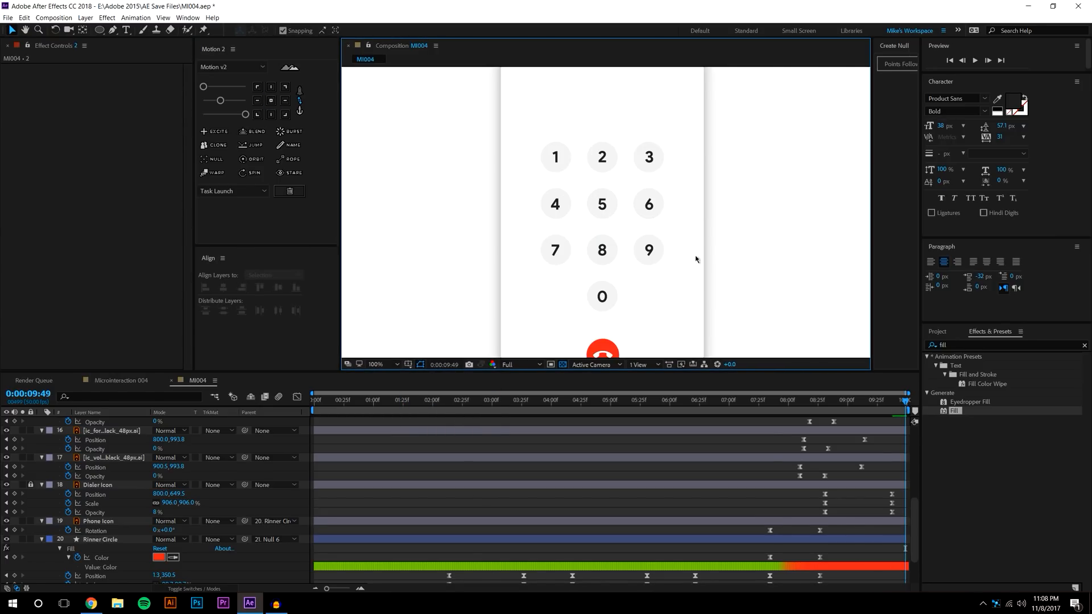
left_click_drag(813, 371, 782, 101)
key("ctrl+s")
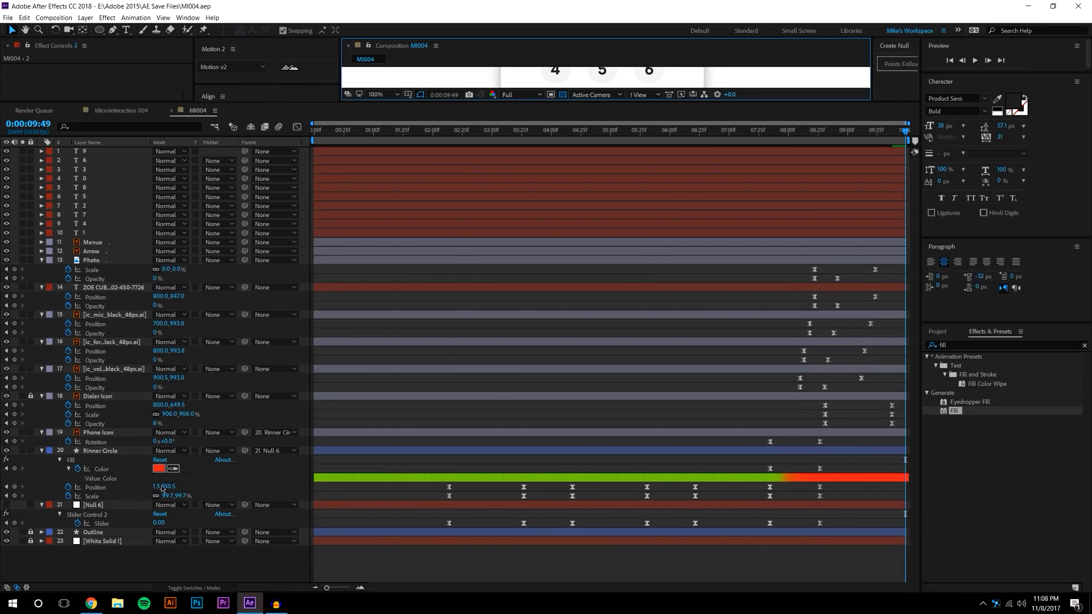
Bring the current time back to the earlier 8:31 keyframe, zooming the timeline in and back out
left_click_drag(96, 157, 86, 231)
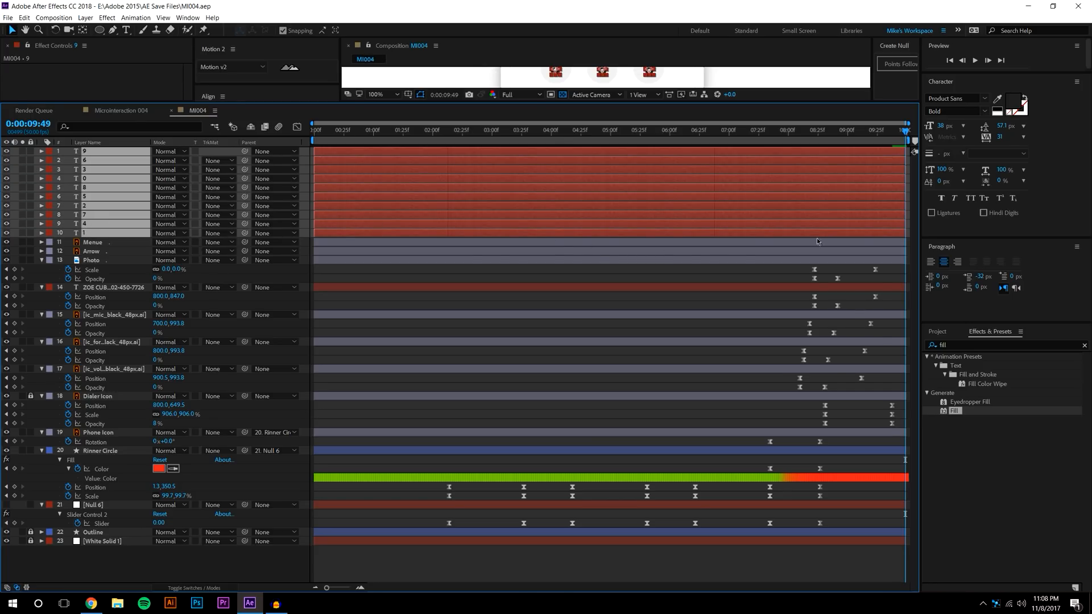
left_click(840, 251)
left_click_drag(849, 137, 839, 146)
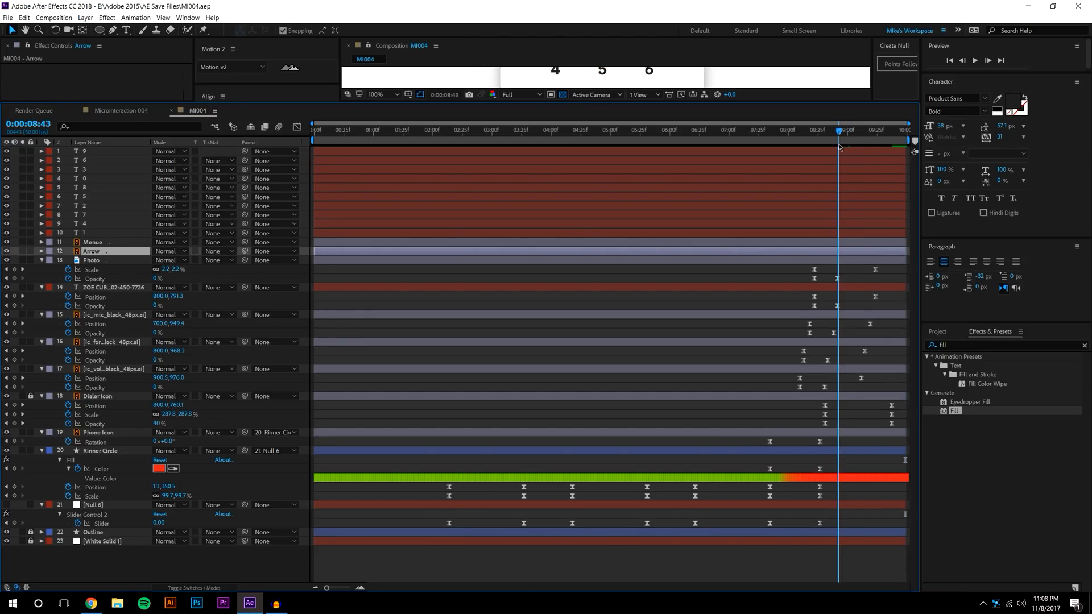
left_click(94, 396)
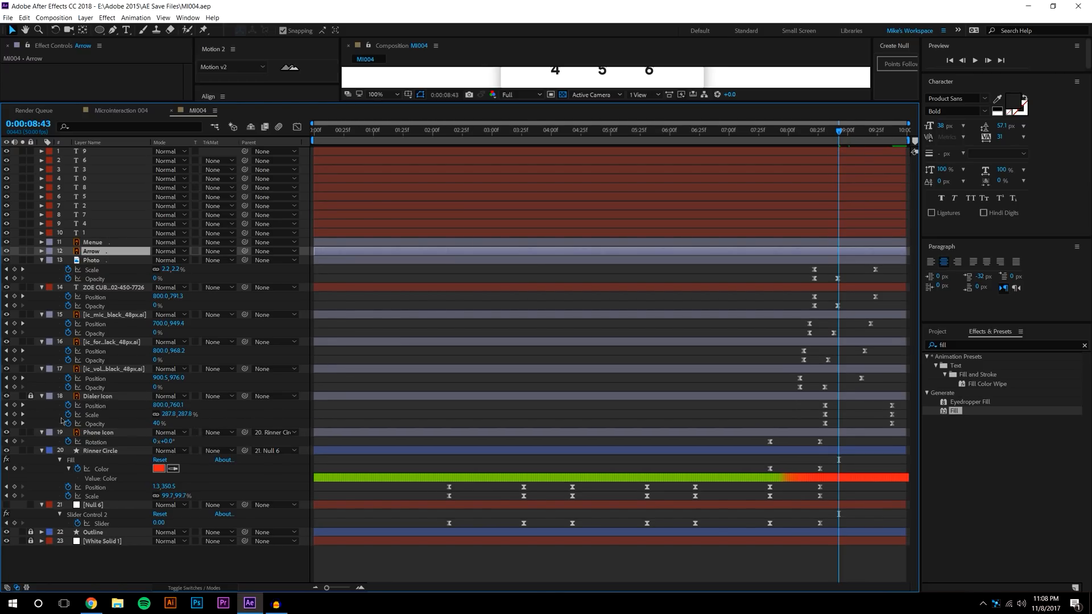
left_click(361, 588)
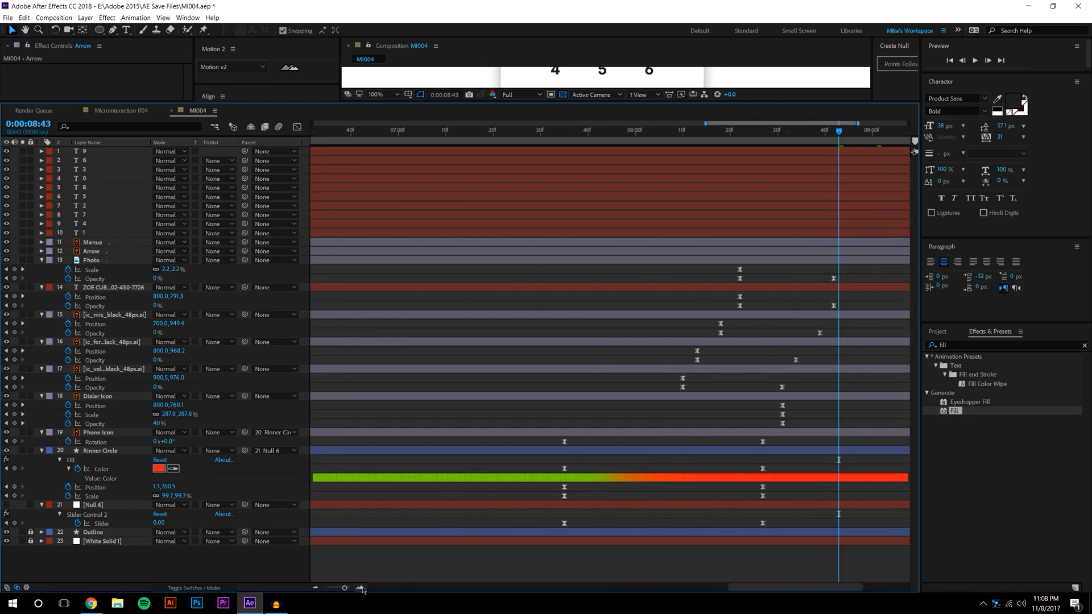
key("Page_Up")
key("Page_Up")
key("Page_Up")
key("Page_Up")
key("Page_Up")
key("Page_Up")
key("Page_Up")
key("Page_Up")
key("Page_Up")
key("Page_Up")
key("Page_Up")
key("Page_Up")
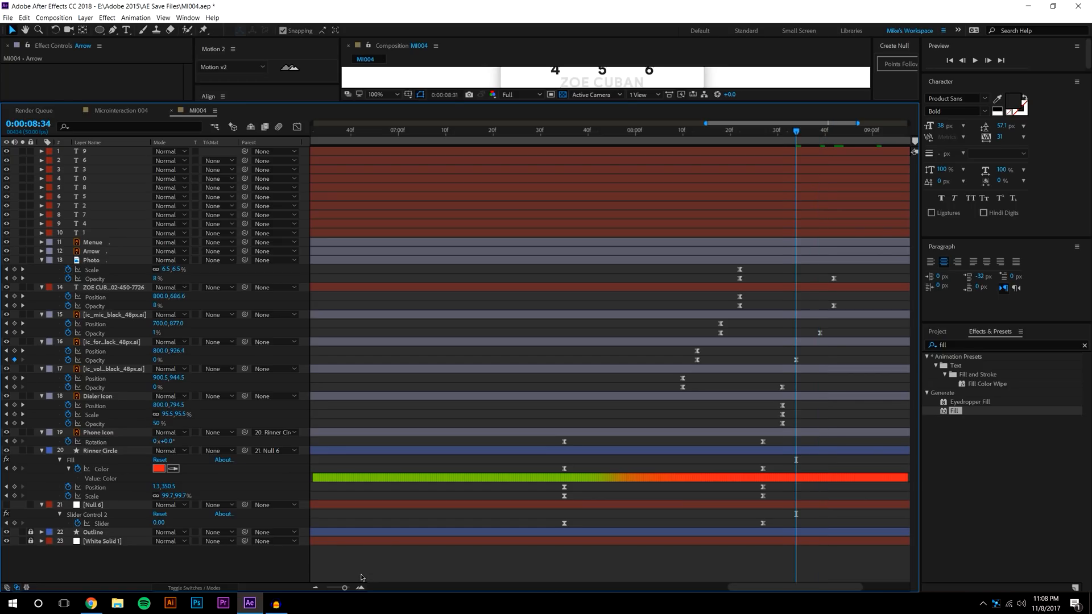
left_click(360, 589)
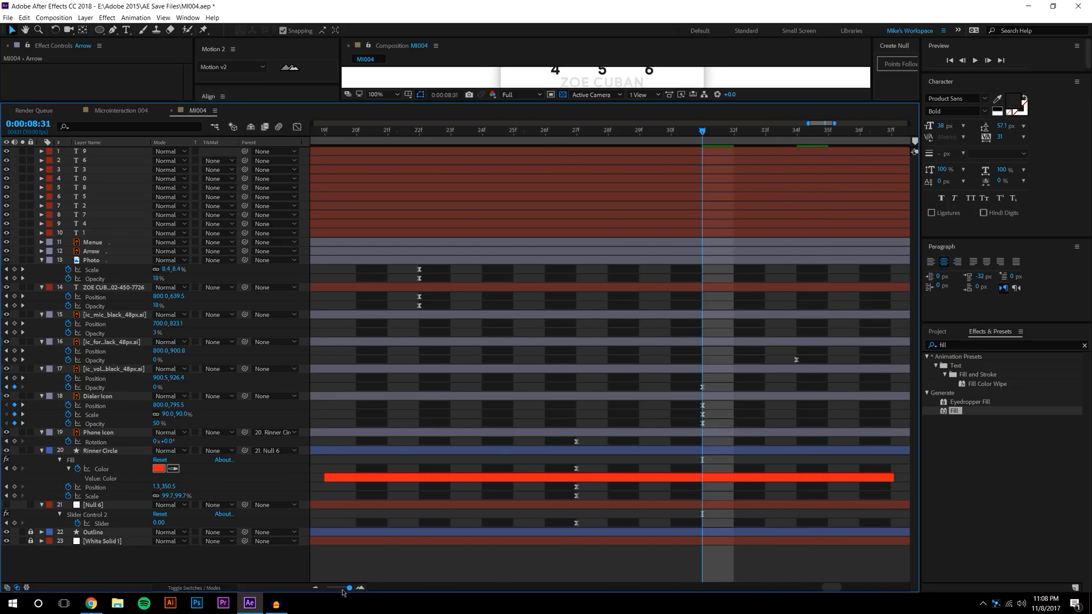
left_click(315, 588)
left_click(315, 588)
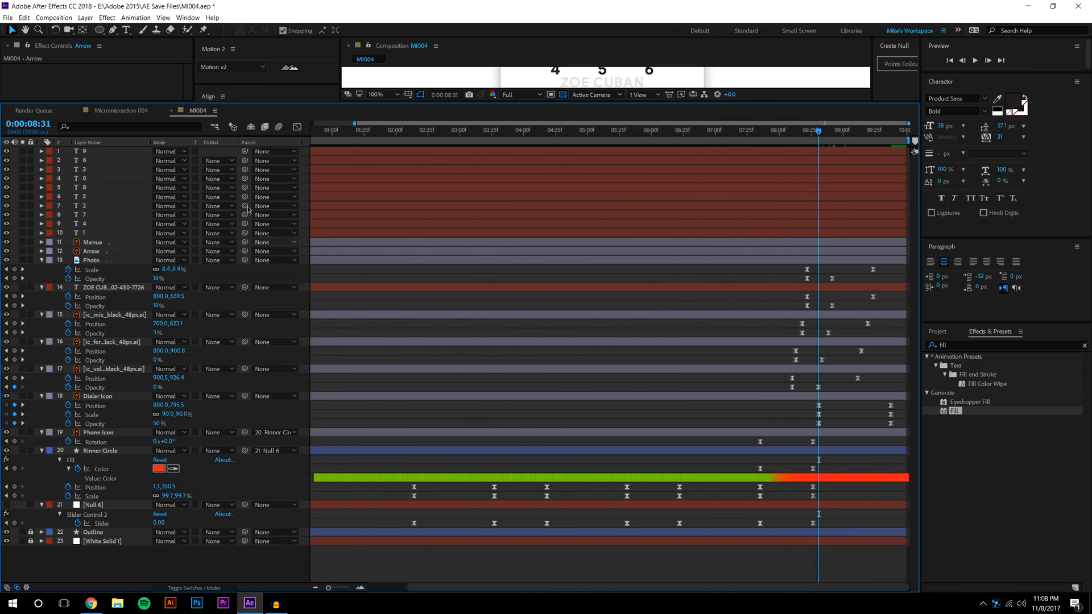
Keyframe the Opacity of all ten digit layers at 0% at 8:31
left_click(106, 153)
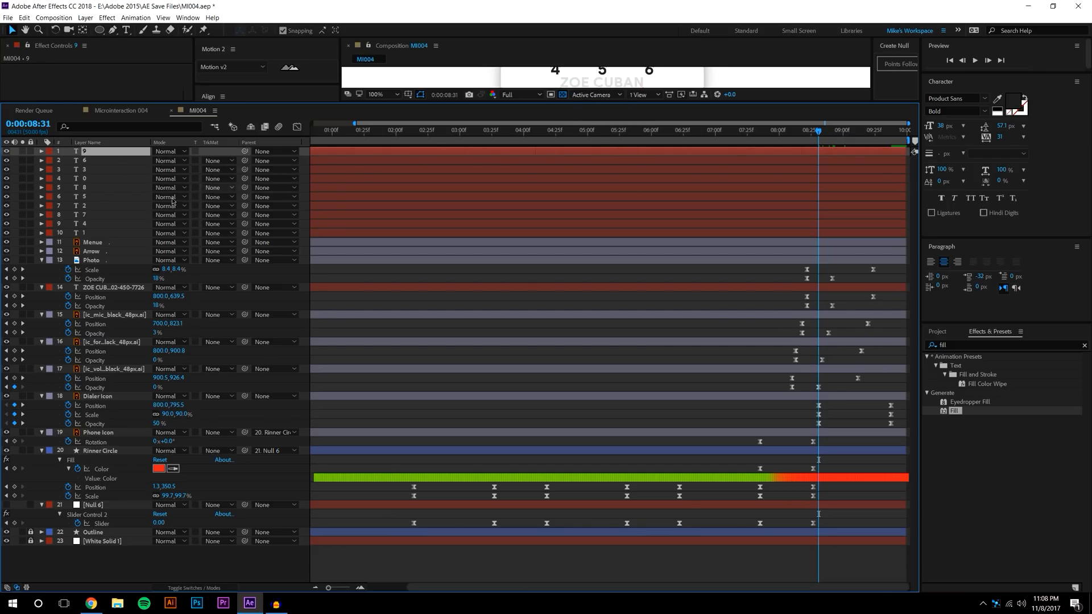
left_click(96, 233, "shift")
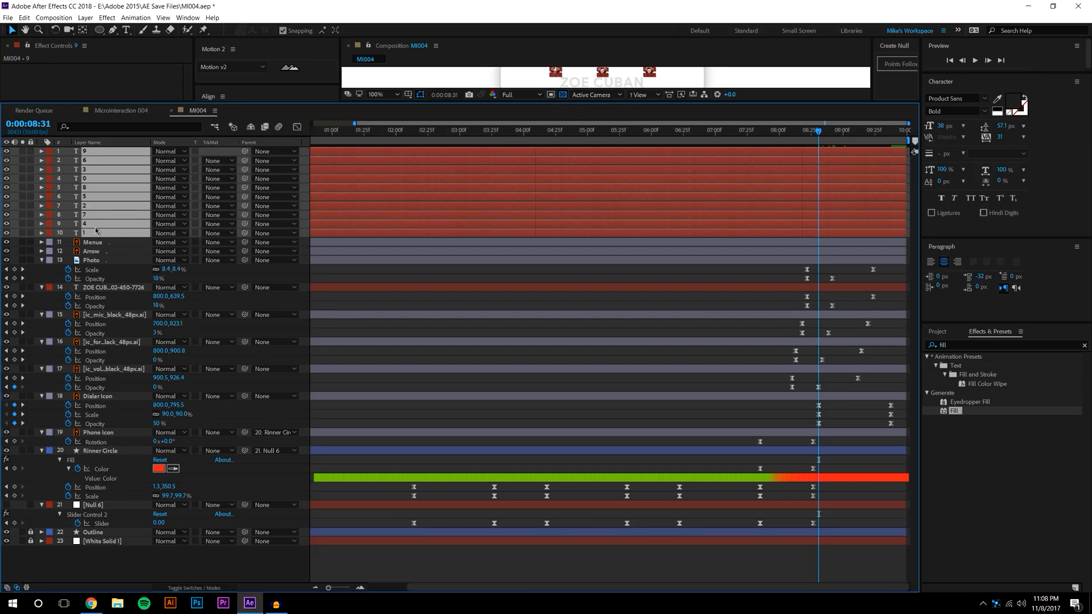
key("t")
left_click(68, 161)
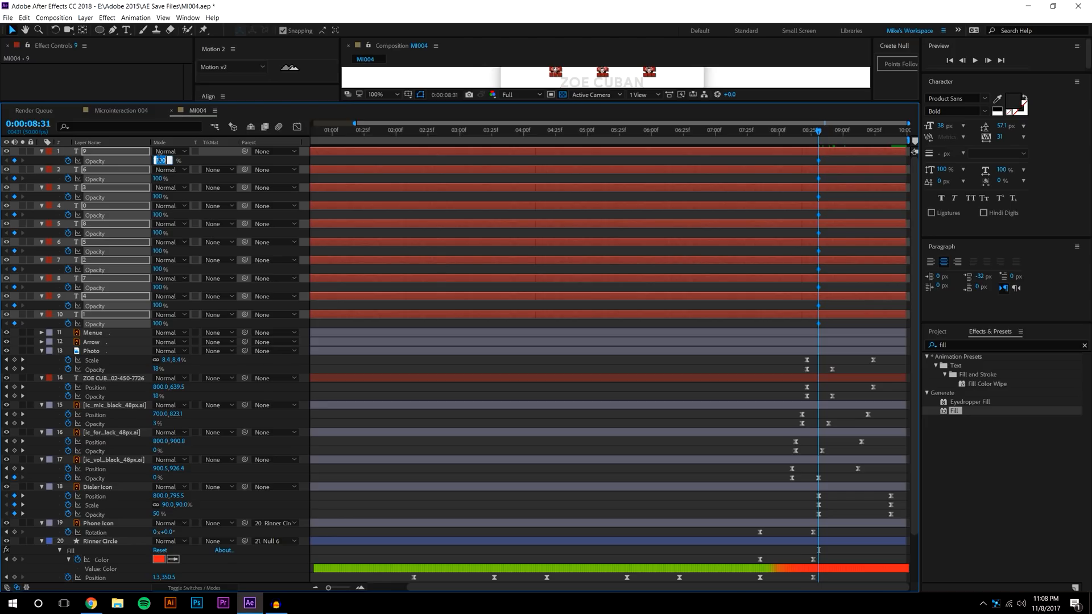
key("Return")
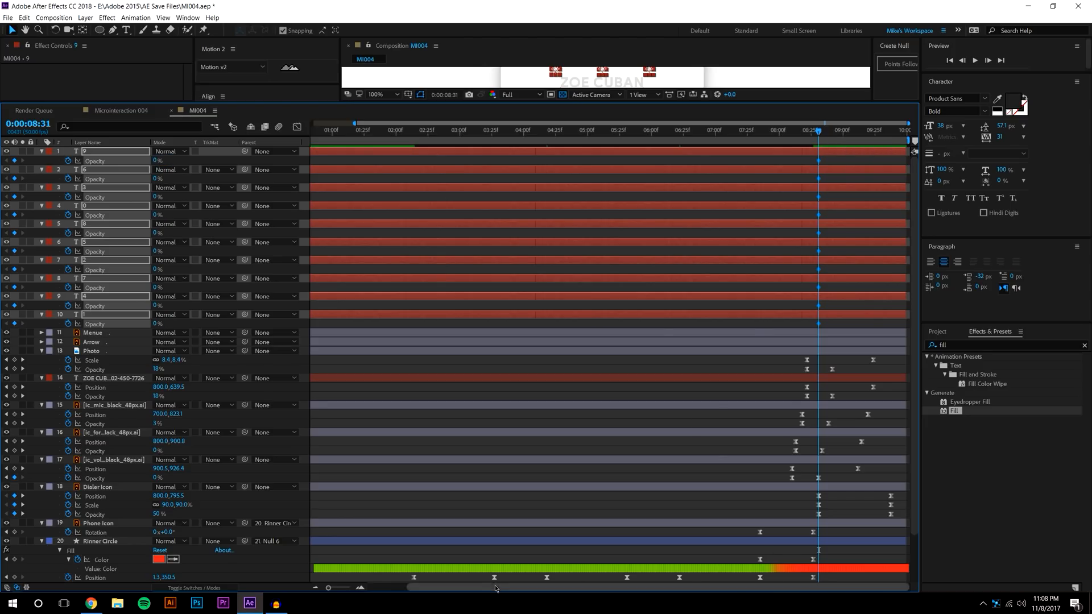
Jump to the 9:38 Dialer Icon keyframe and parent the ten digit layers to Dialer Icon
left_click(895, 132)
key("j")
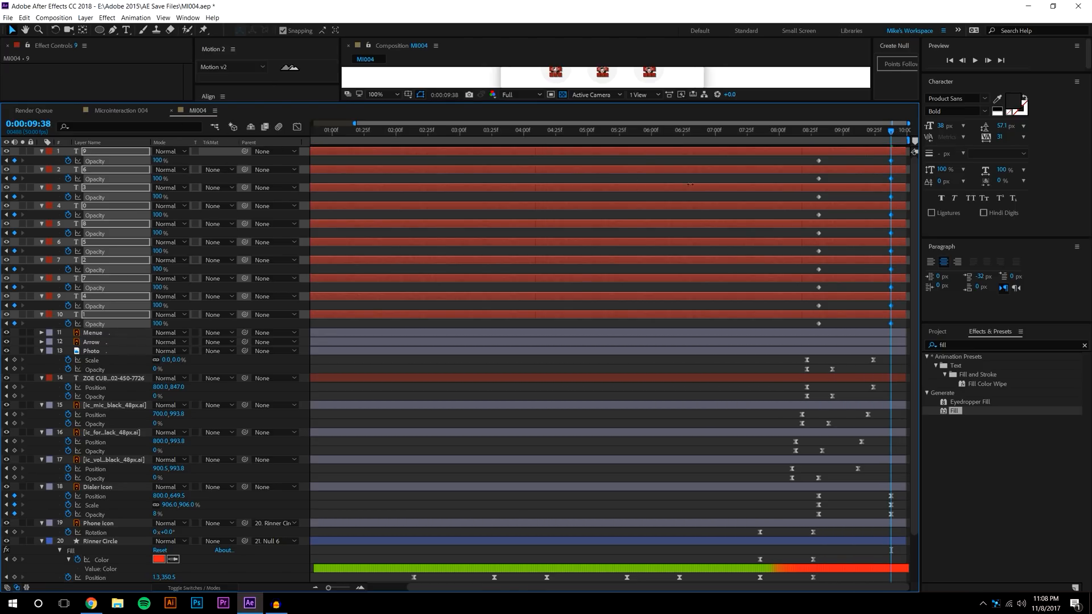
left_click(896, 326)
left_click(127, 315)
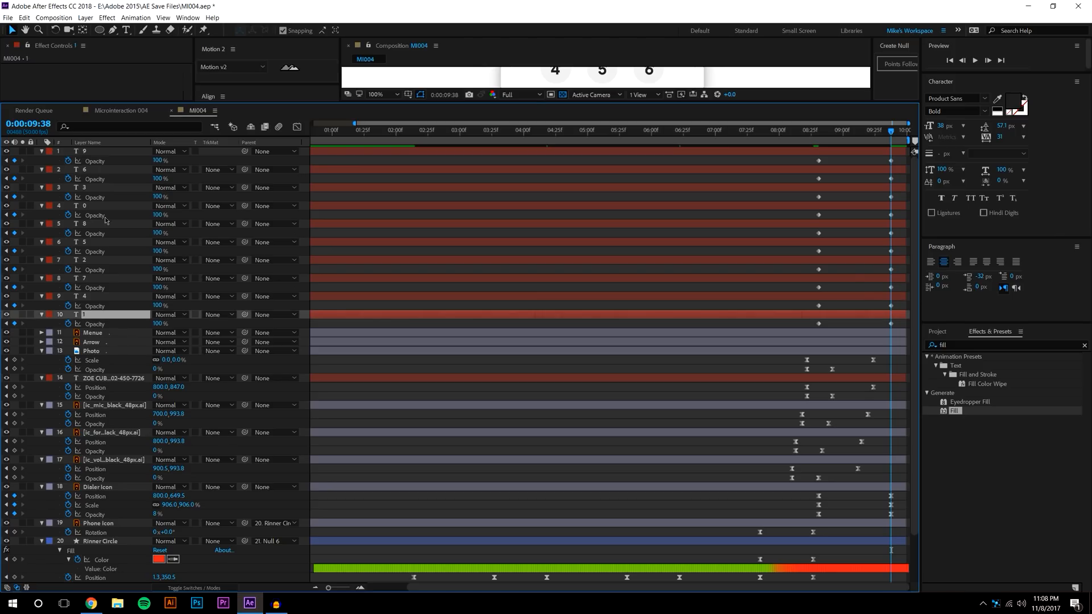
left_click(99, 151, "shift")
left_click_drag(245, 314, 101, 487)
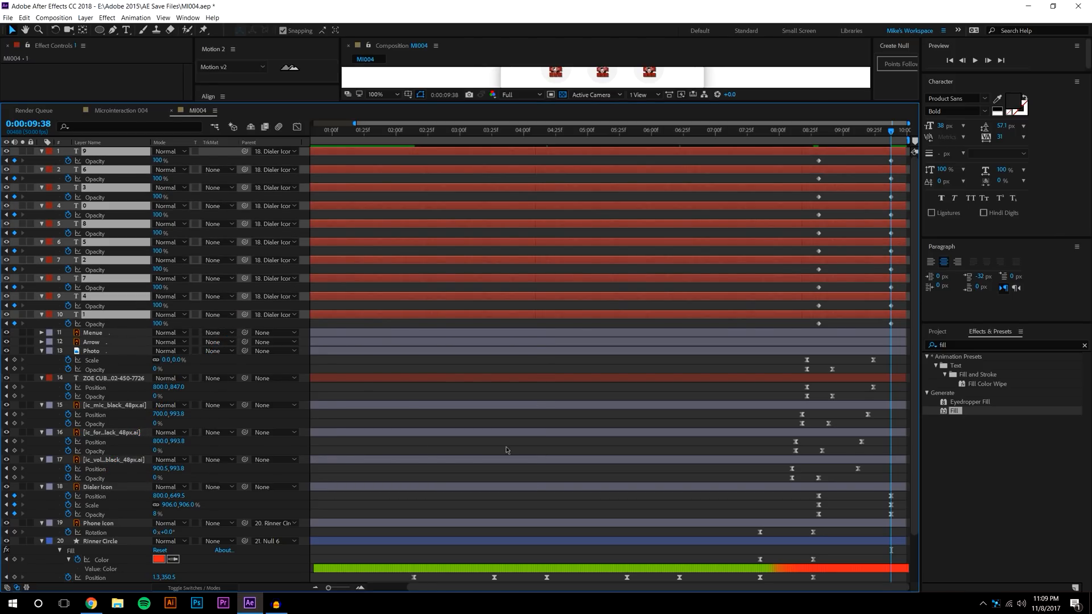
Select the digits' opacity keyframes, enlarge the comp view and Motion 2 panel, then view 8:06
left_click_drag(803, 329, 898, 147)
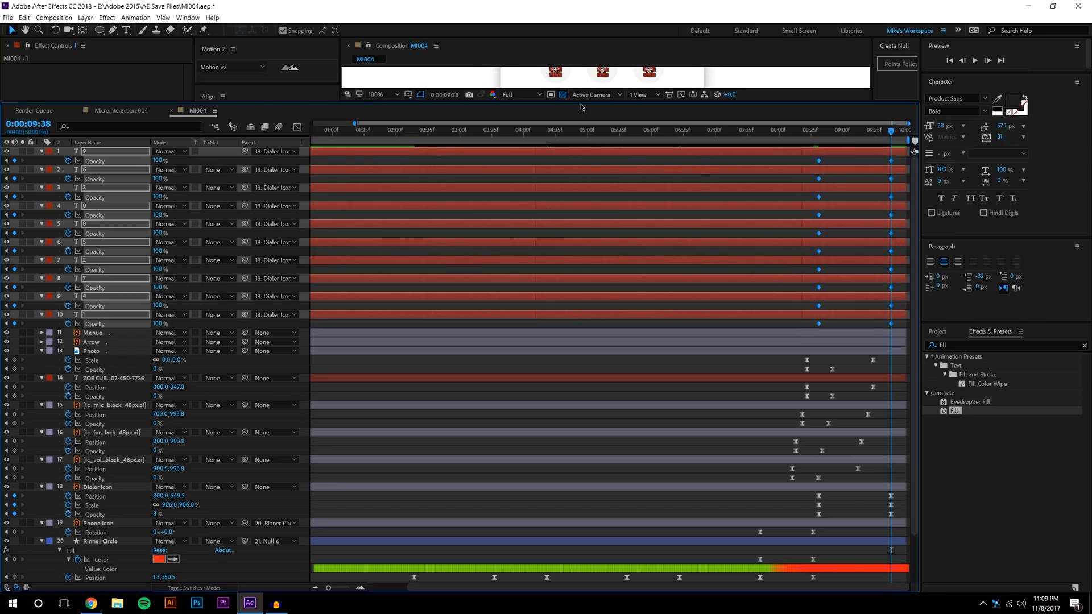
left_click(230, 103)
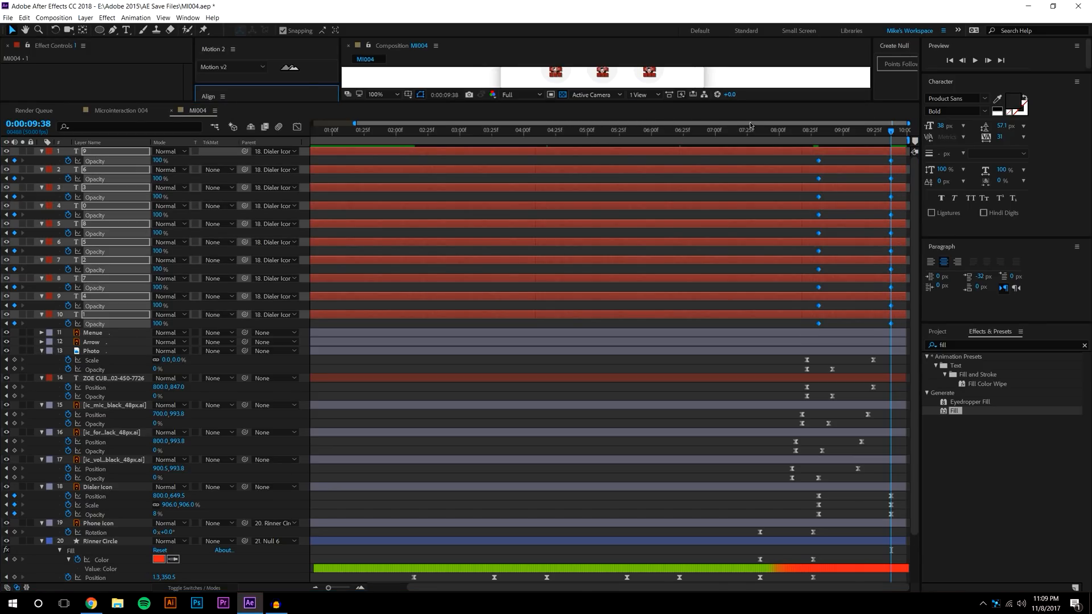
left_click_drag(751, 102, 701, 311)
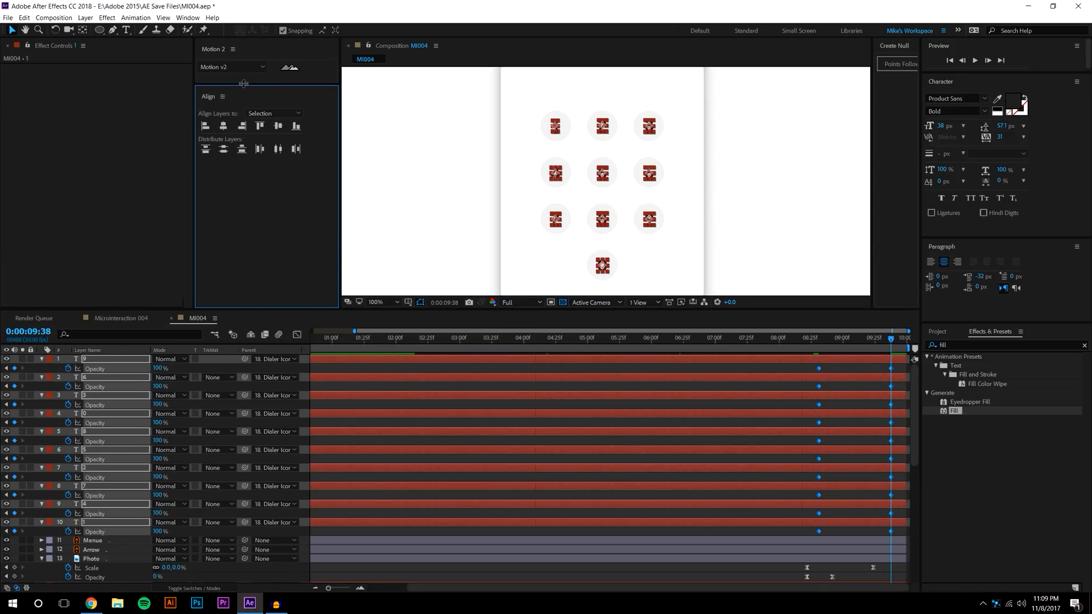
left_click_drag(244, 84, 246, 191)
left_click(225, 103)
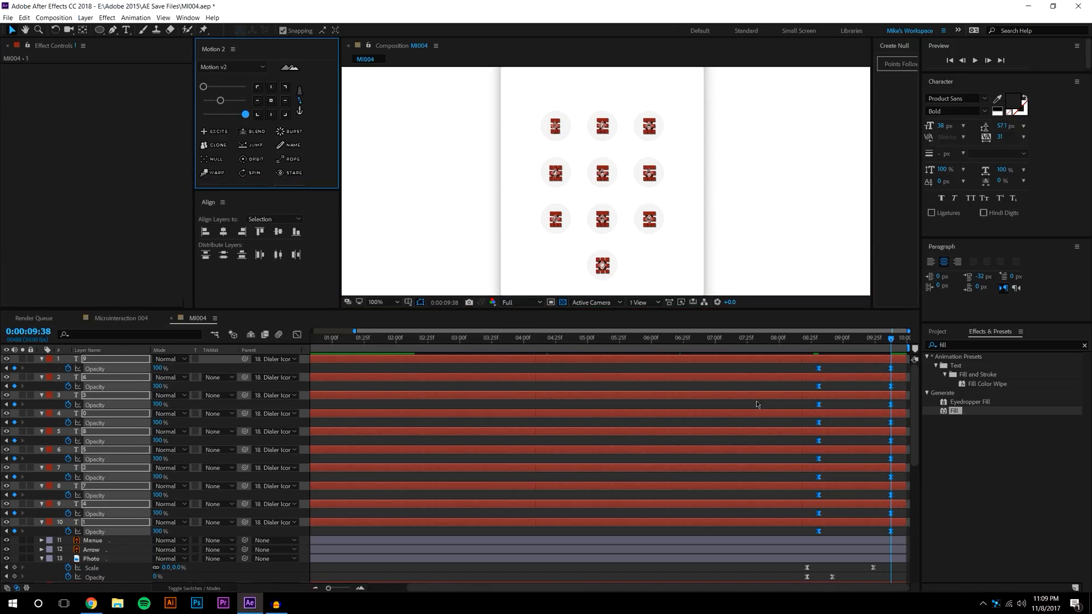
left_click(828, 428)
left_click(785, 338)
left_click(758, 203)
left_click_drag(758, 203, 757, 226)
scroll(758, 226, "down", 1)
left_click(973, 61)
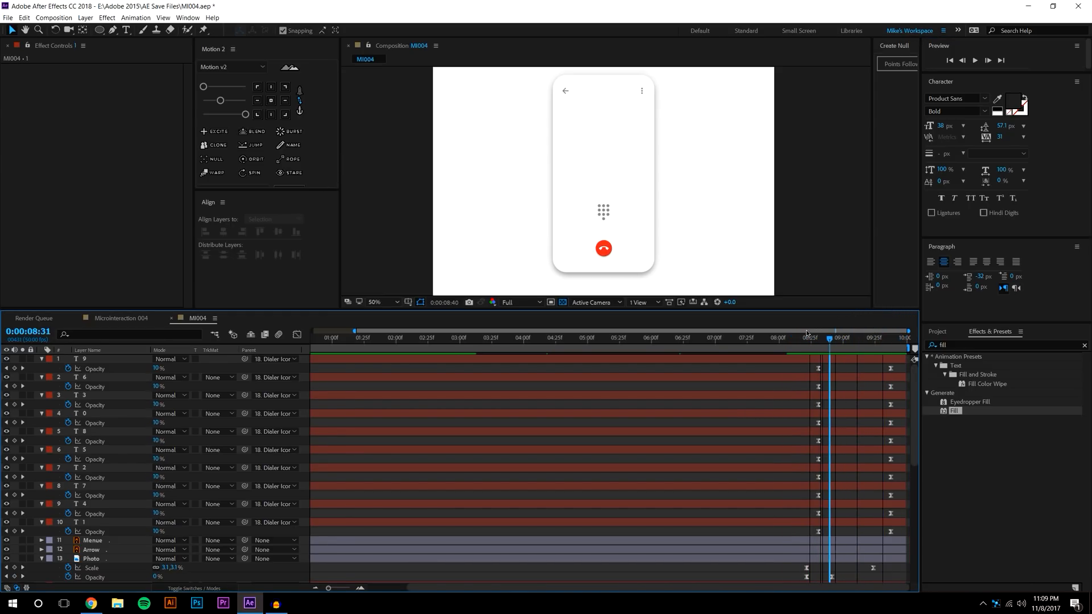
left_click_drag(859, 330, 685, 338)
left_click(975, 62)
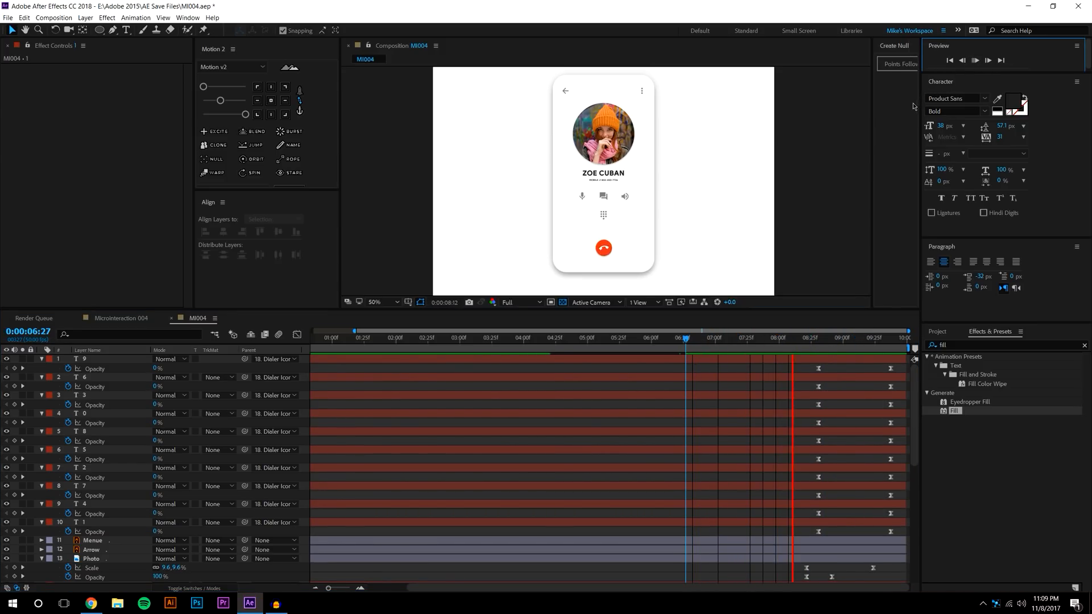
left_click_drag(779, 338, 804, 397)
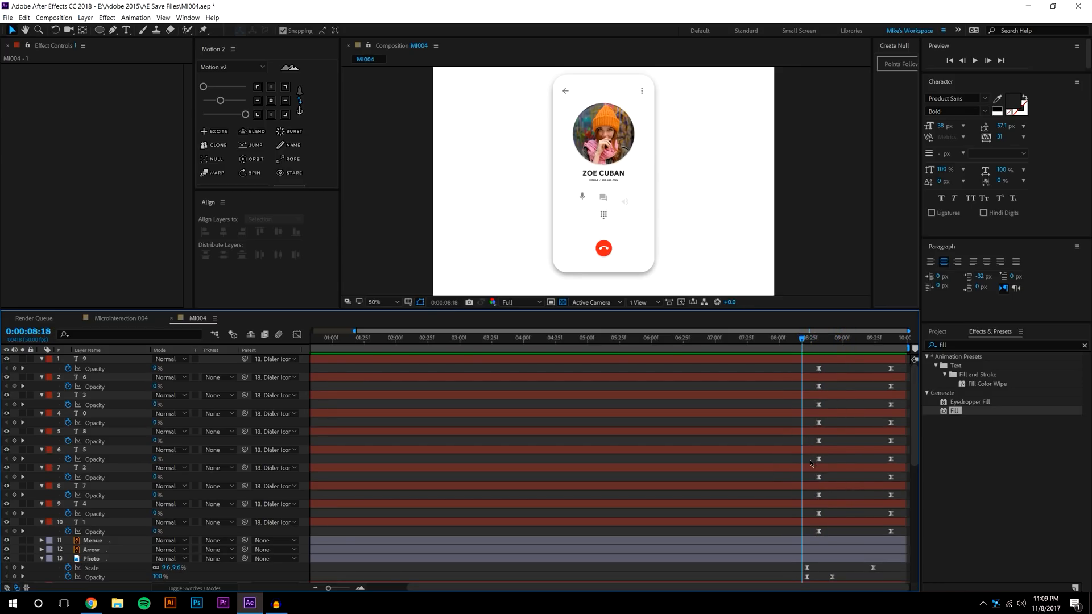
scroll(819, 430, "down", 3)
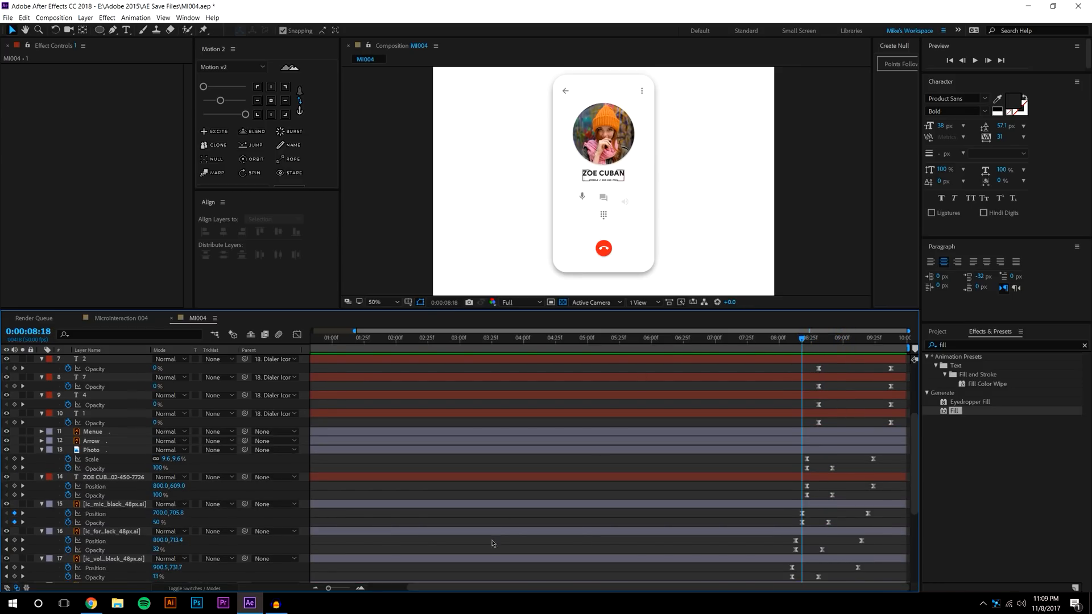
left_click(315, 588)
left_click_drag(824, 340, 784, 368)
scroll(834, 408, "down", 3)
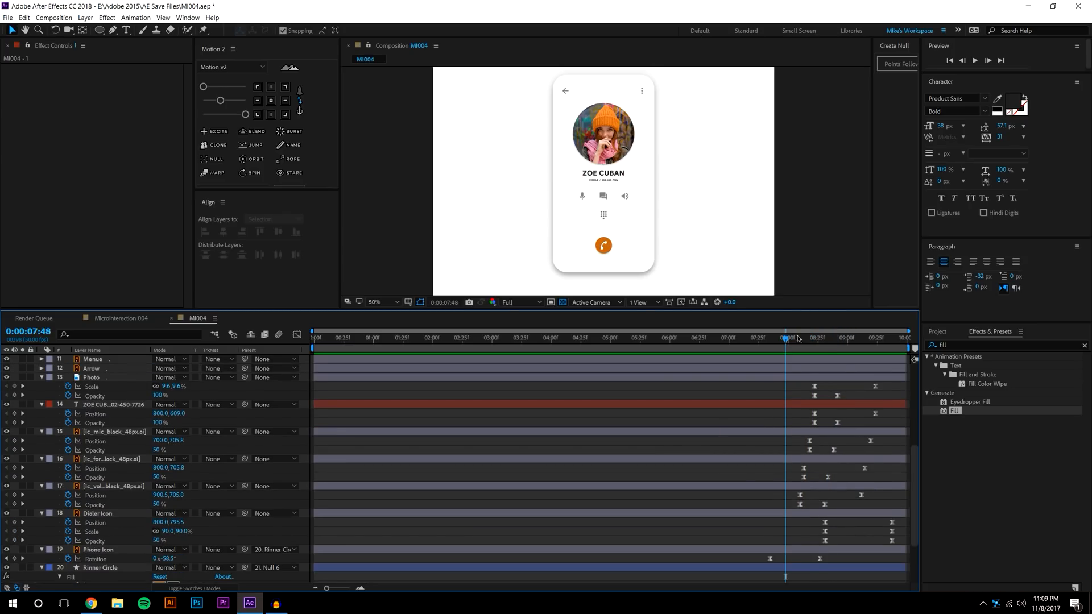
left_click_drag(795, 309, 799, 230)
scroll(798, 382, "up", 6)
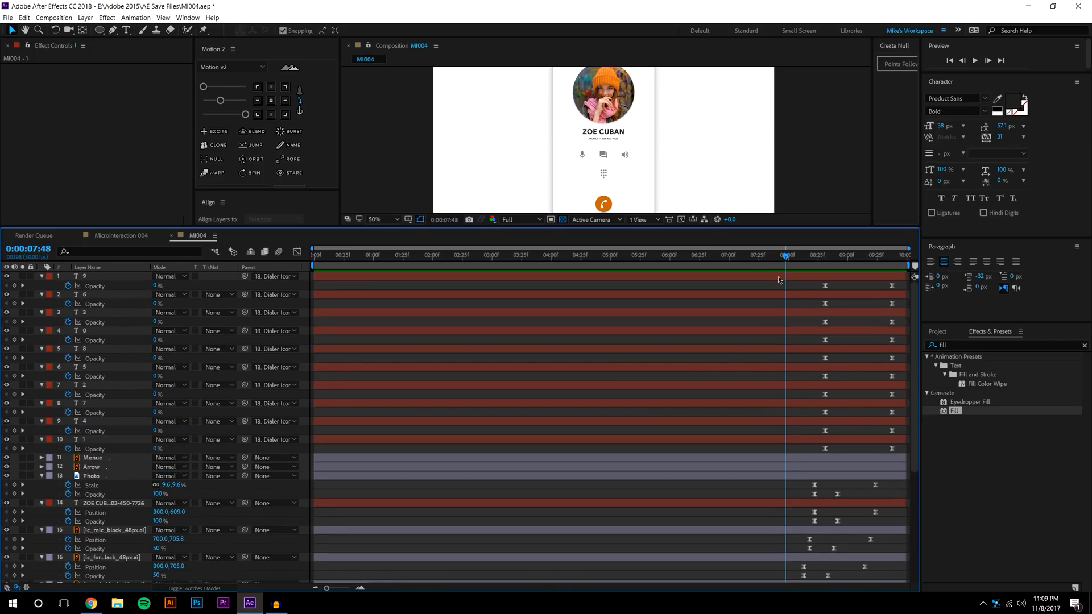
left_click_drag(773, 287, 919, 492)
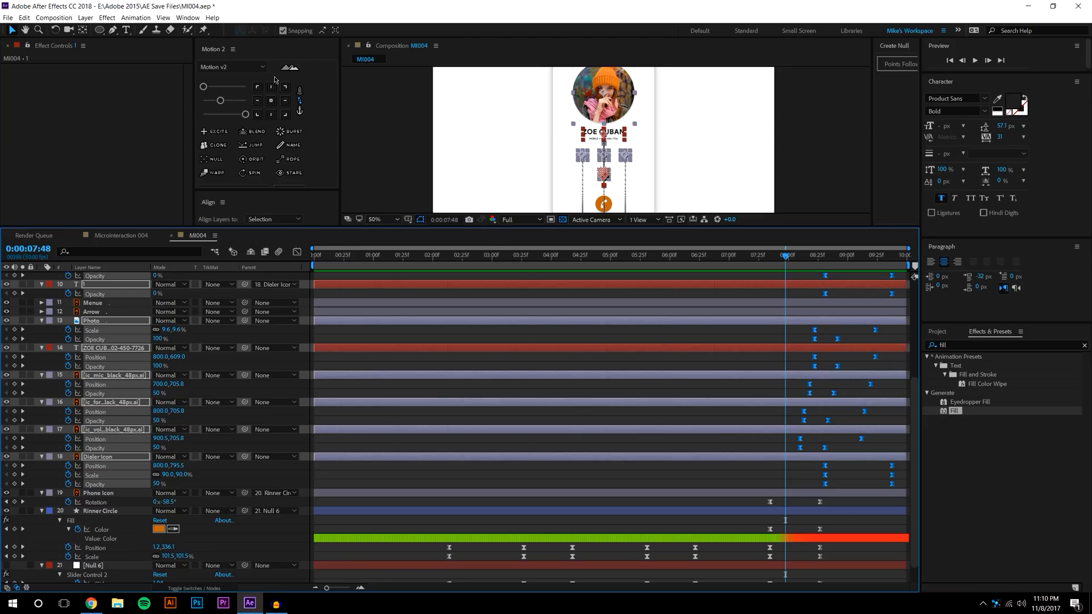
left_click_drag(360, 261, 295, 260)
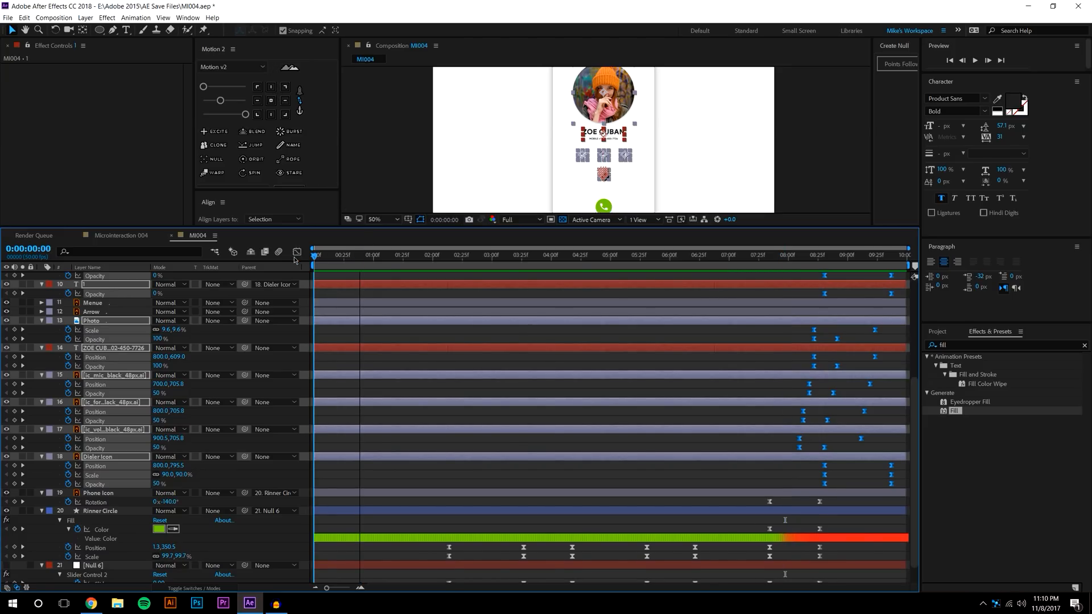
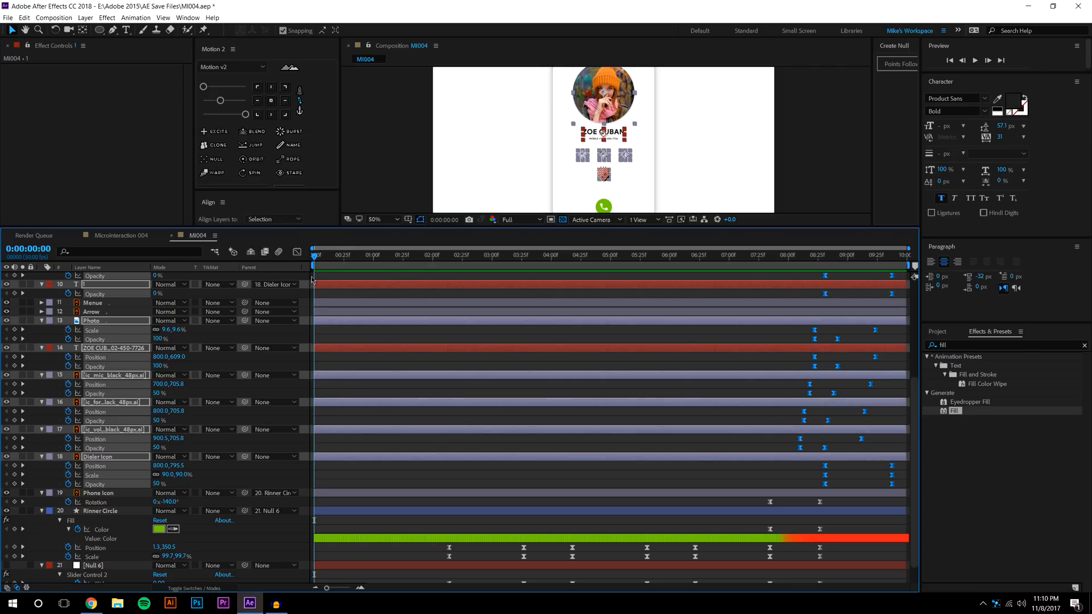
Clone the selected keyframes to the timeline start and time-reverse them so the comp opens on the keypad
left_click(219, 146)
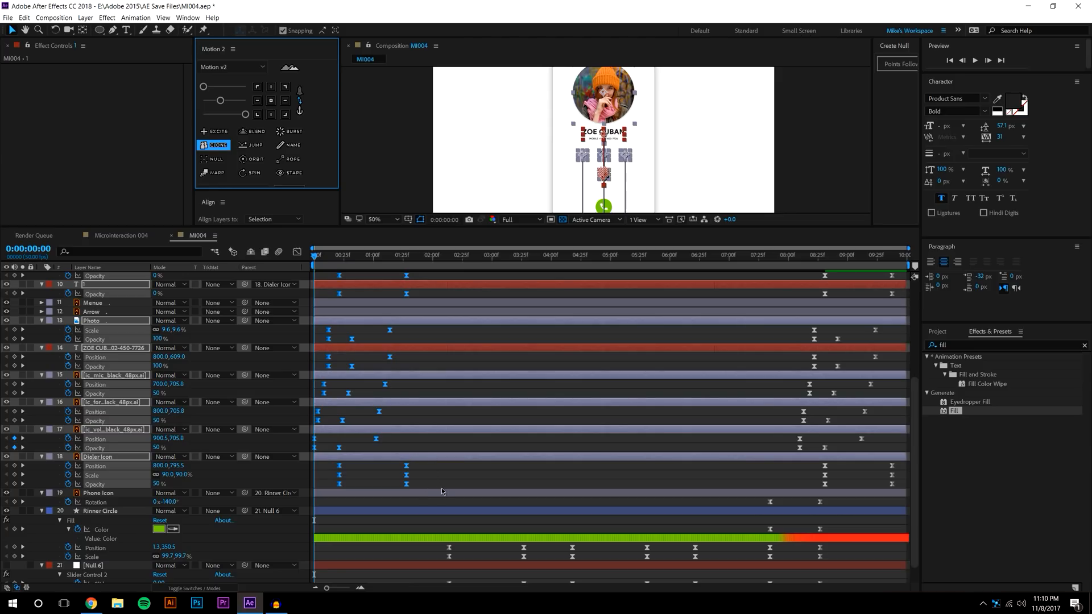
right_click(406, 485)
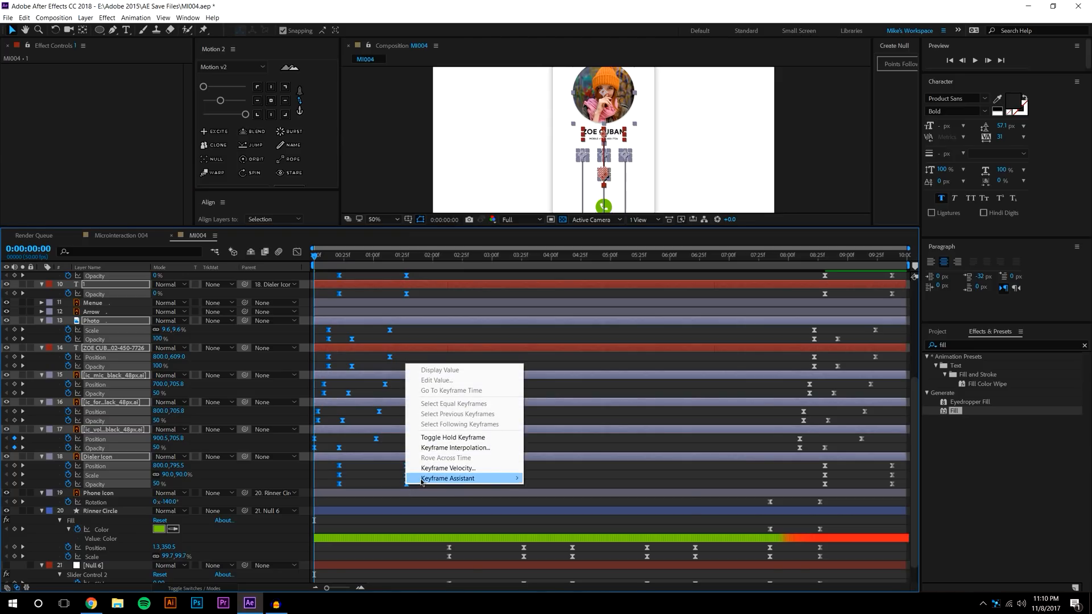
mouse_move(484, 479)
left_click(573, 561)
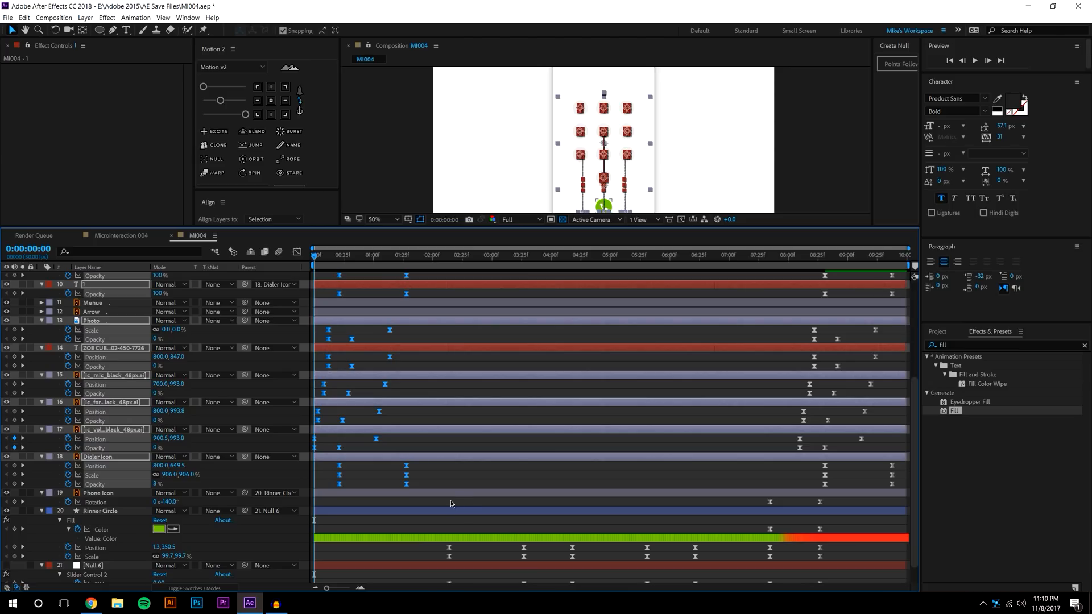
left_click(444, 478)
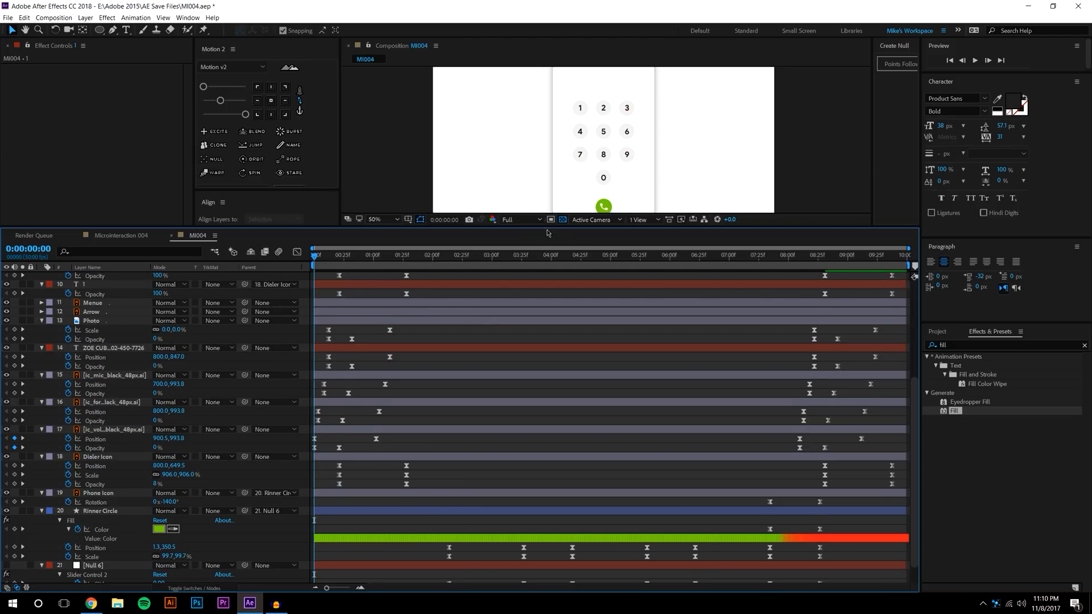
Preview, then apply Motion 2 easing to the digit, photo and name layers' keyframes
left_click_drag(547, 233, 547, 301)
left_click(974, 60)
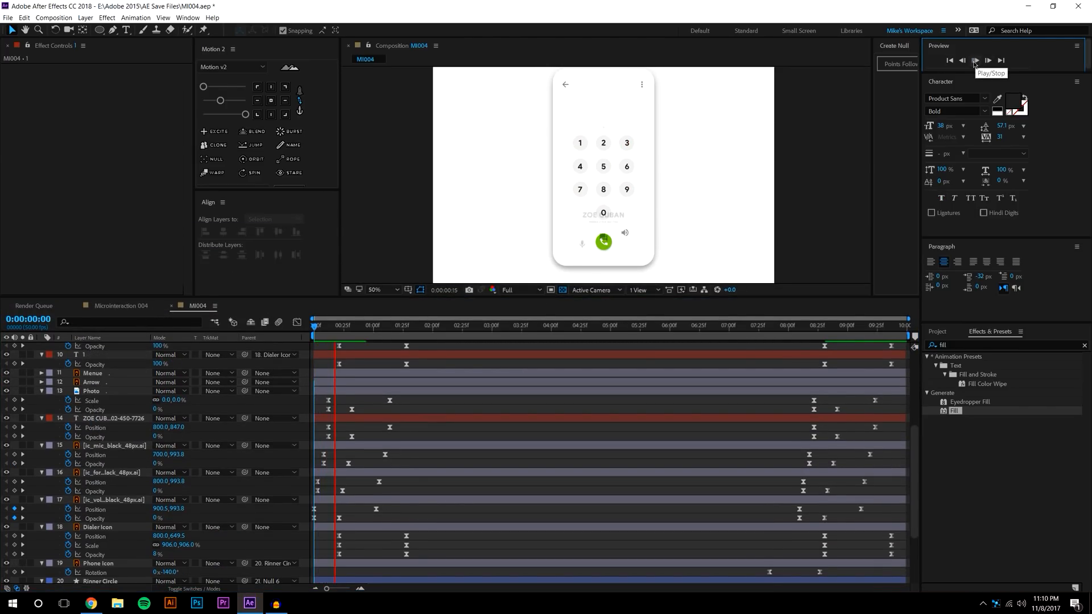
left_click(448, 327)
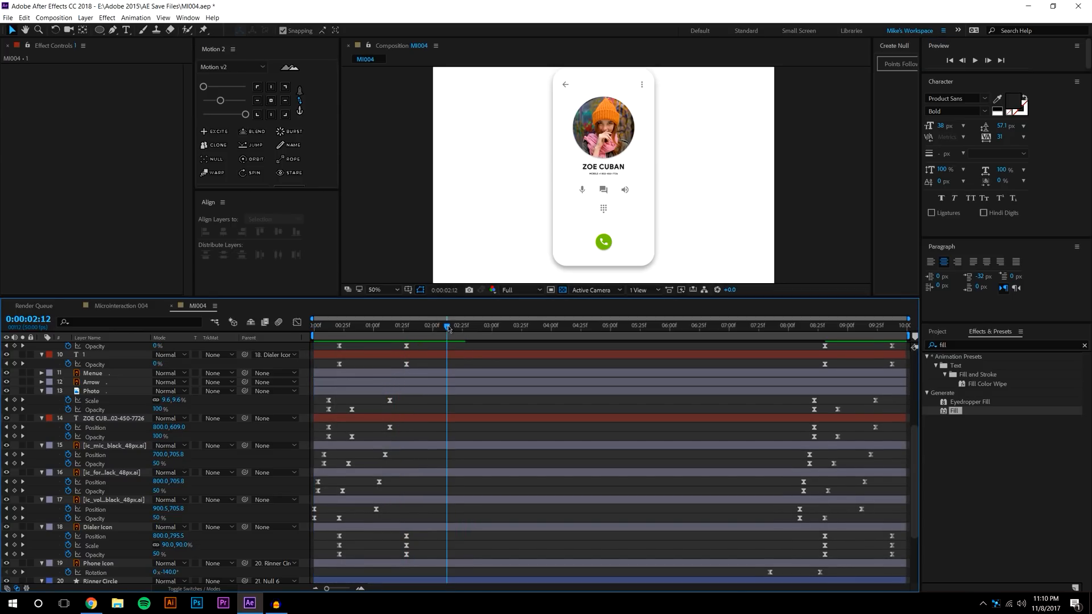
left_click_drag(450, 558, 273, 295)
left_click(254, 102)
left_click_drag(215, 102, 220, 101)
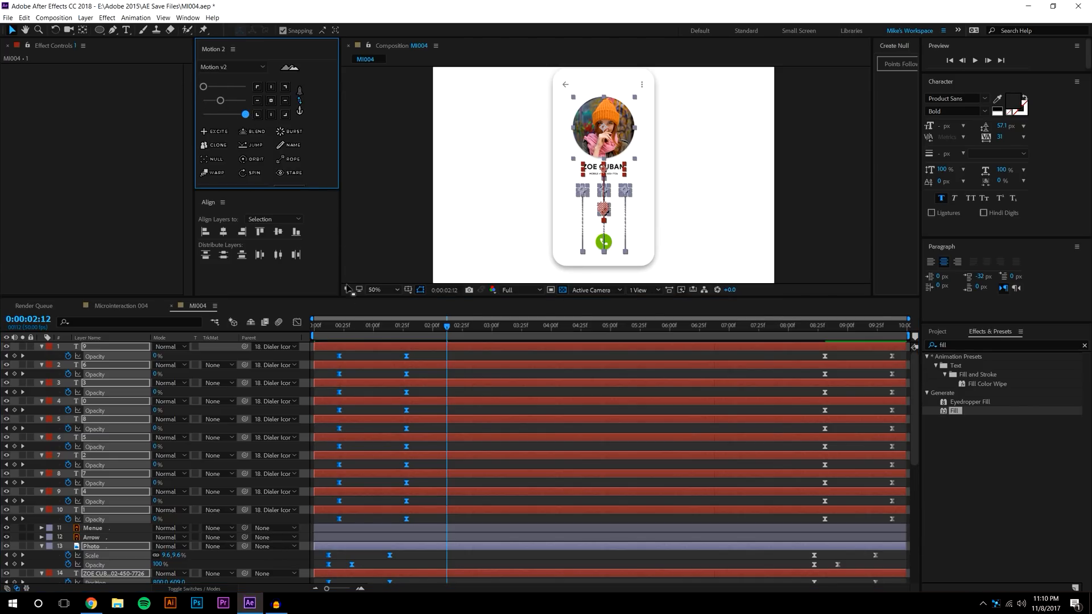
Preview, then delete the opening keyframes of the photo, name and icon layers
key("space")
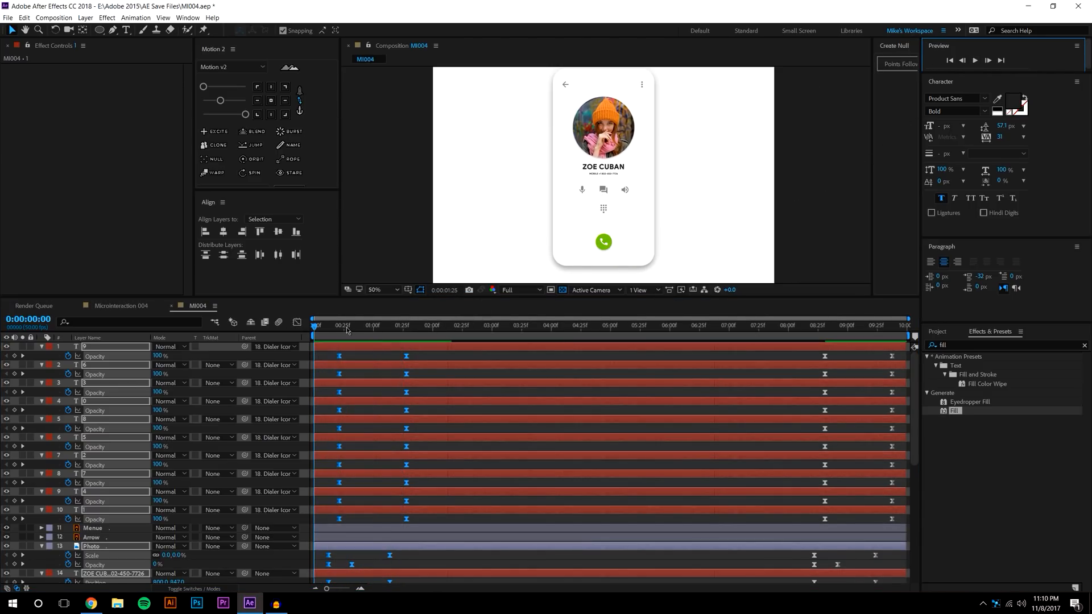
left_click(315, 327)
key("space")
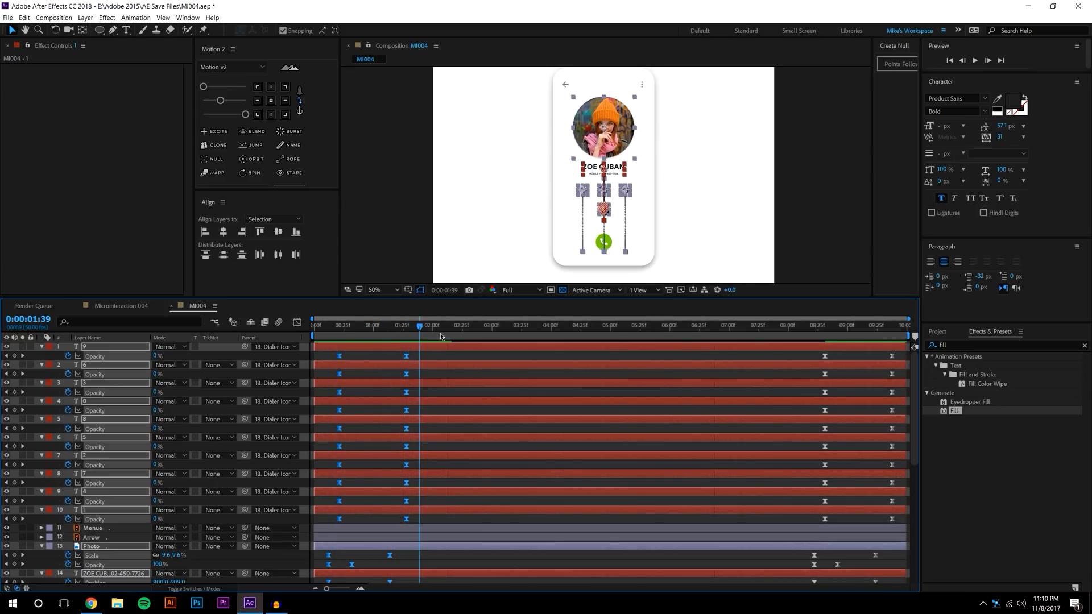
left_click_drag(472, 297, 492, 151)
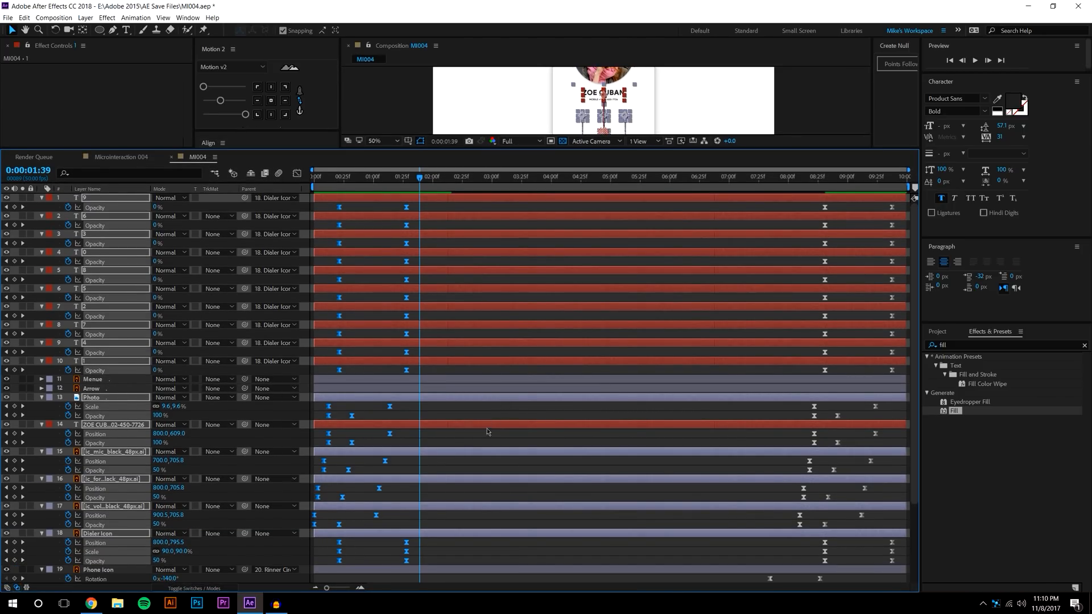
left_click_drag(427, 405, 300, 538)
key("Delete")
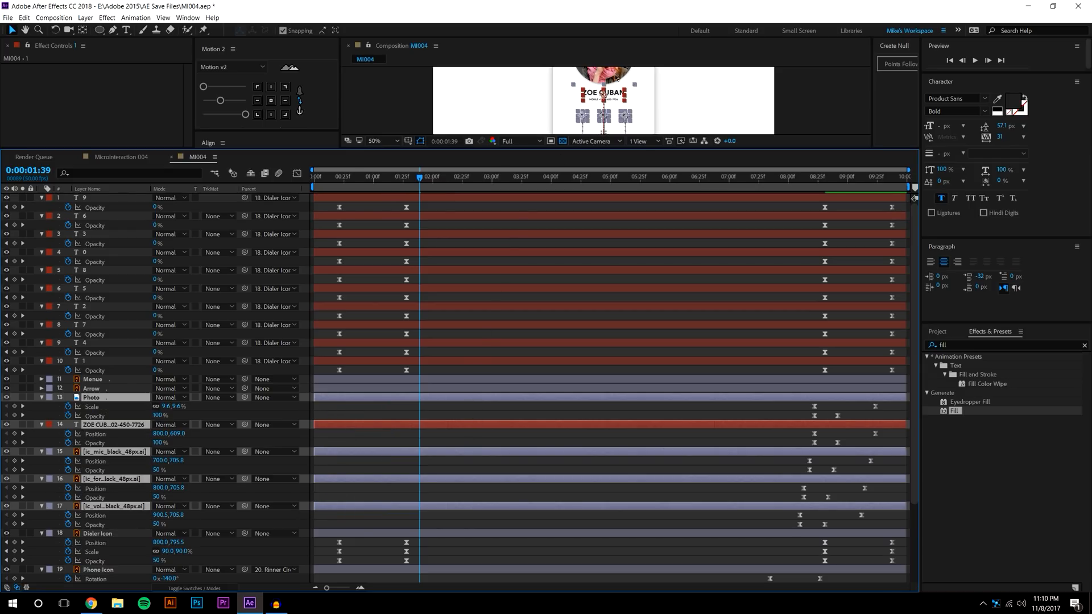
Move the second column of digit keyframes earlier, to about 01:00f
left_click_drag(421, 182, 314, 181)
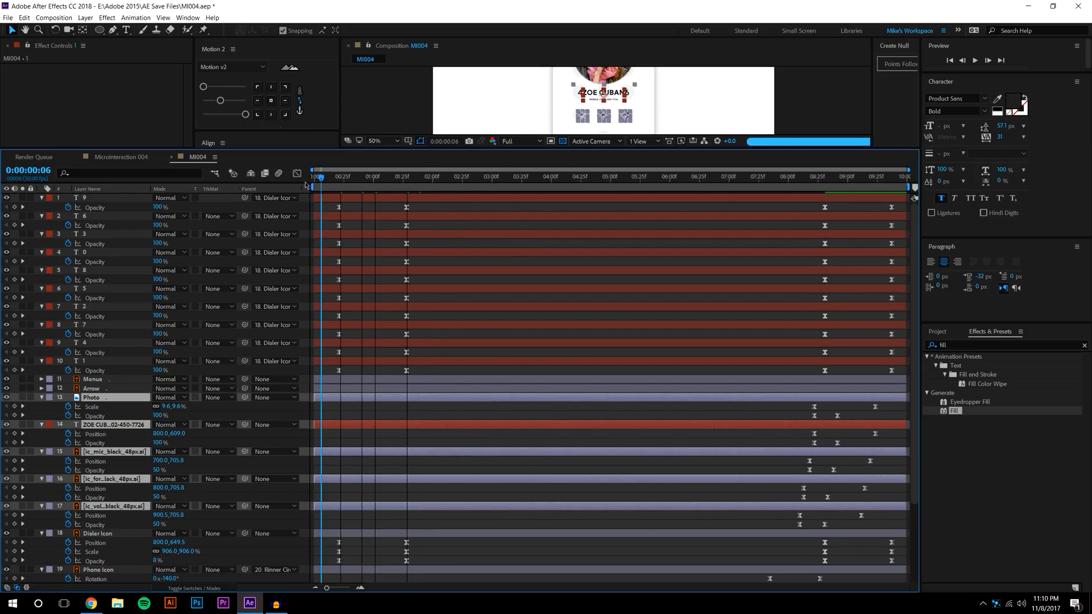
left_click(737, 211)
key("space")
key("space")
left_click_drag(426, 563, 369, 212)
left_click(357, 209)
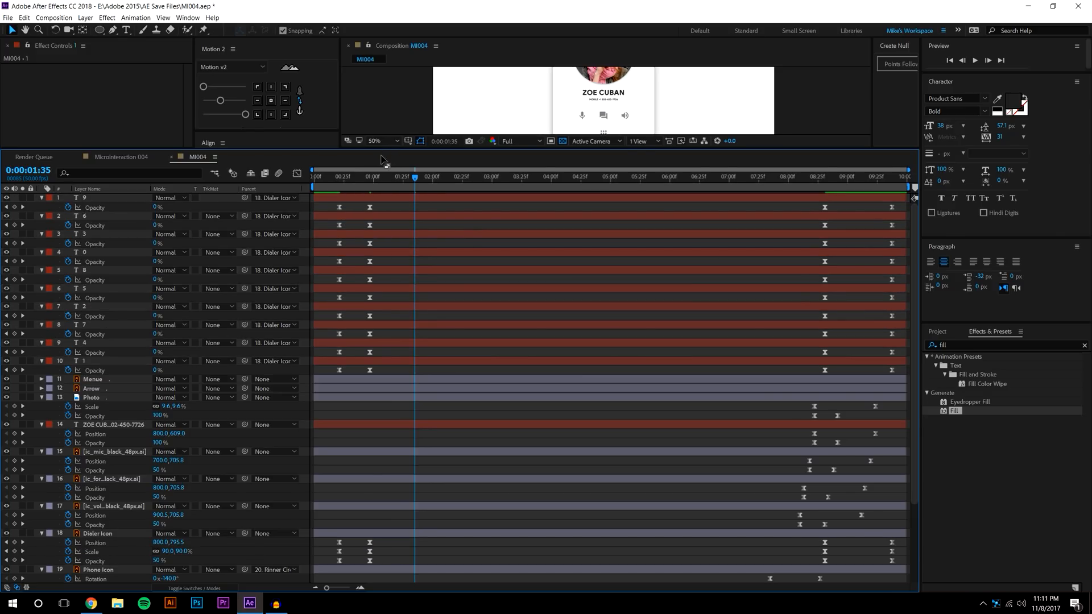
Select all ten digit layers and preview the shortened fade from 0:18
left_click(92, 361)
left_click(100, 189)
left_click(100, 198, "shift")
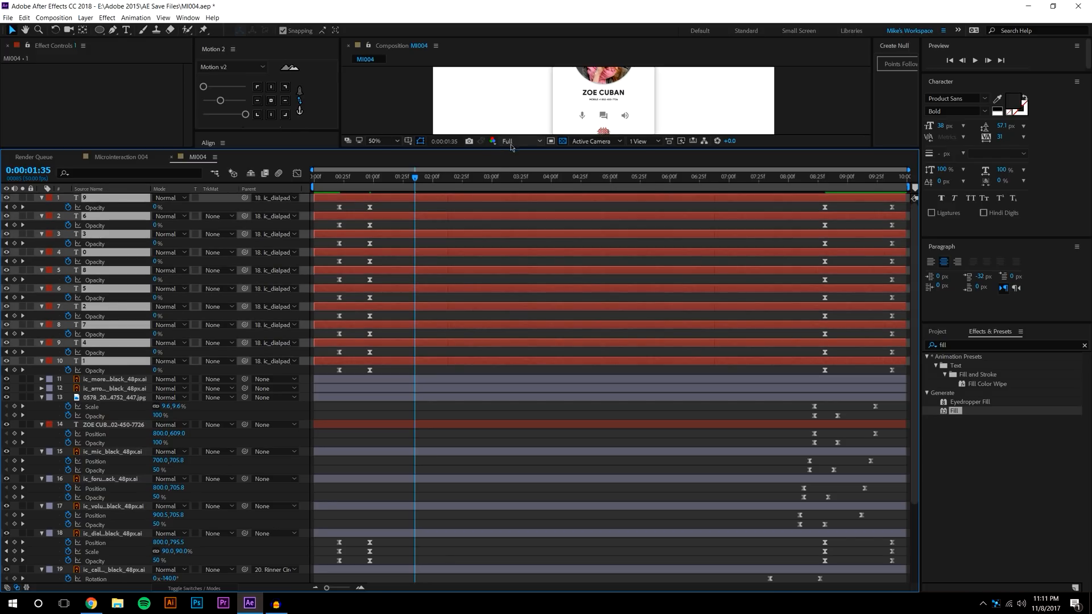
left_click_drag(509, 149, 509, 241)
left_click(470, 296)
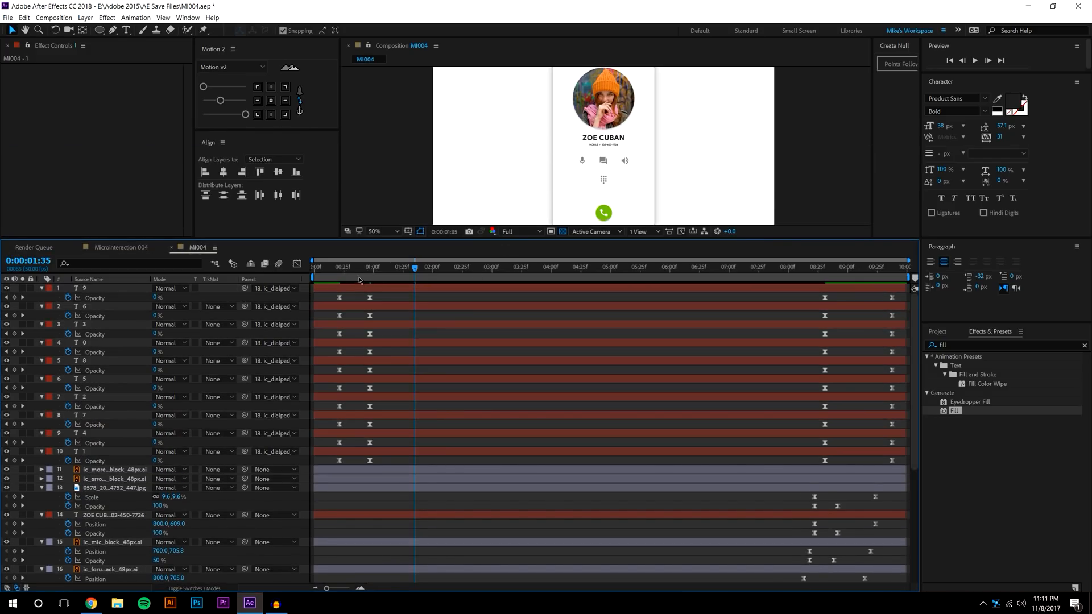
left_click(335, 267)
left_click(972, 60)
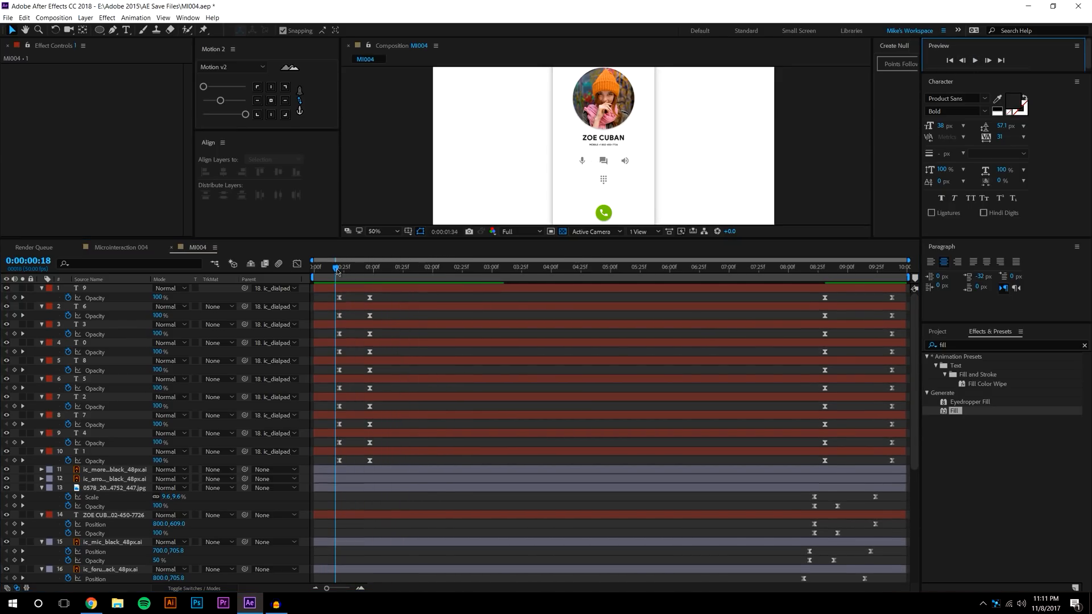
Shift the Dialer Icon's transition keyframes slightly later and scrub through the transition
left_click_drag(331, 294, 393, 463)
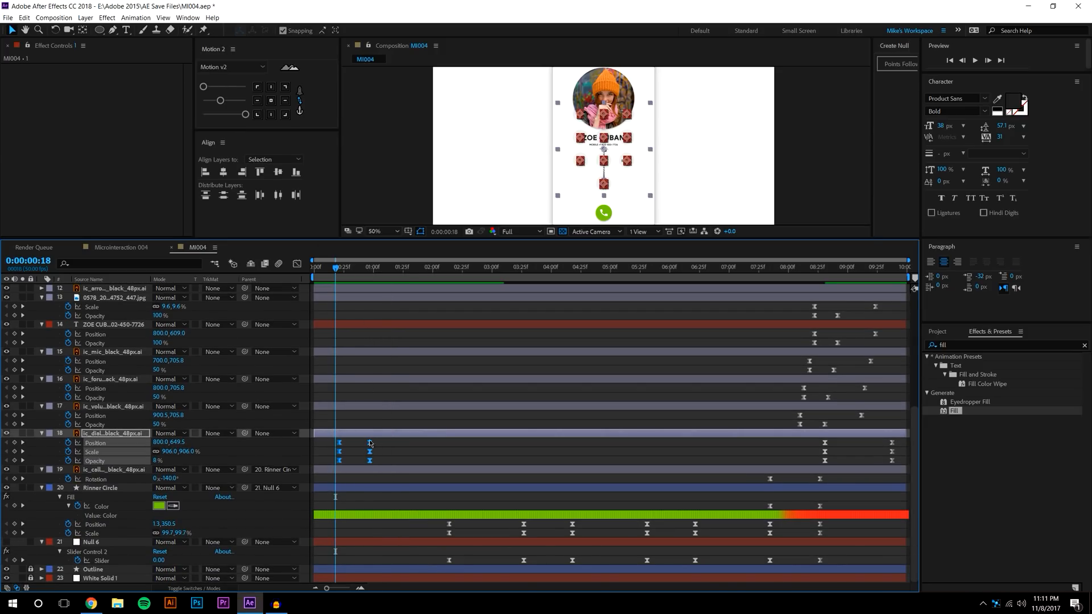
left_click_drag(374, 464, 374, 463)
key("u")
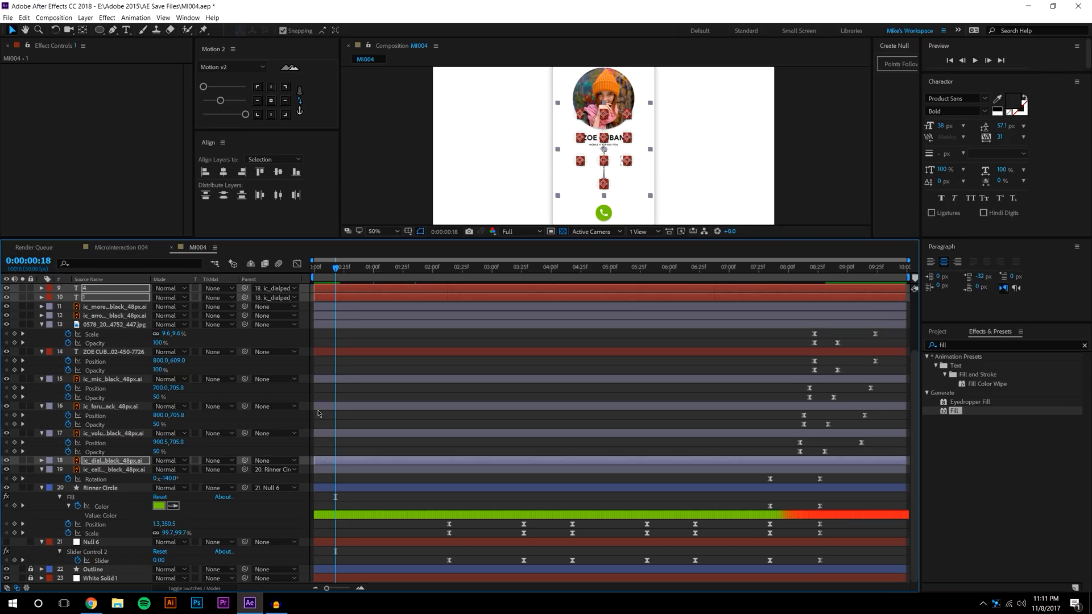
left_click_drag(506, 244, 506, 275)
left_click(600, 211)
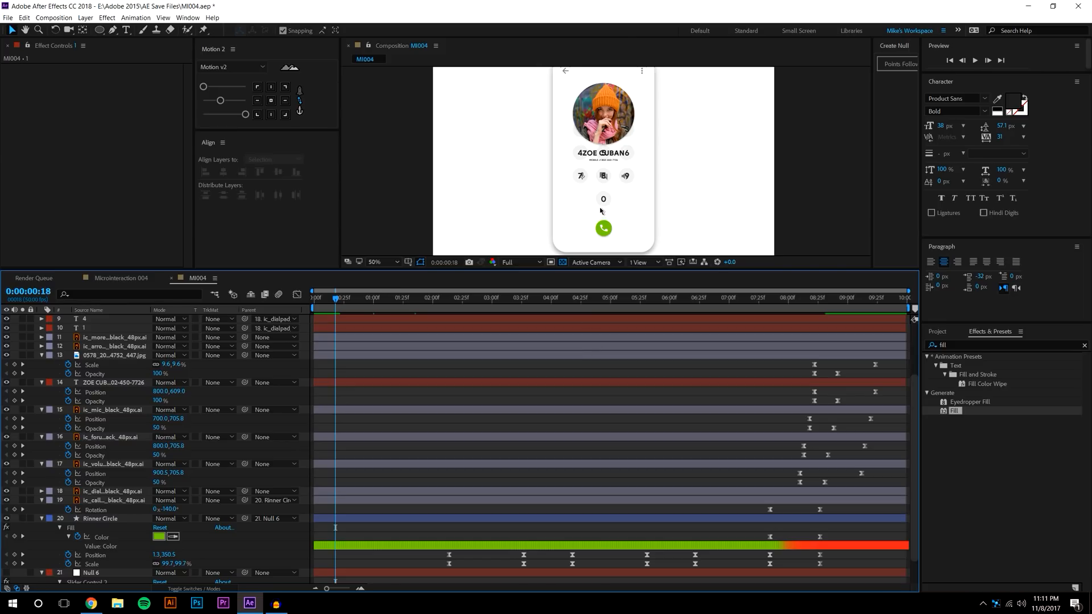
left_click_drag(334, 298, 402, 307)
scroll(844, 528, "down", 2)
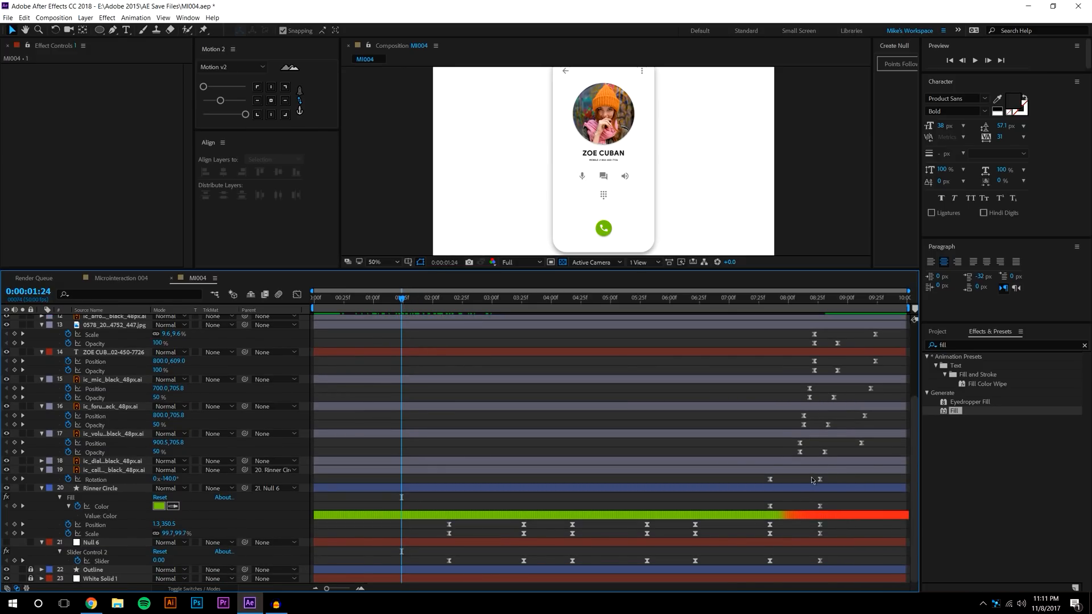
Clone the call button's red end-state keyframes to 01:24 with Motion 2
left_click_drag(812, 475, 830, 588)
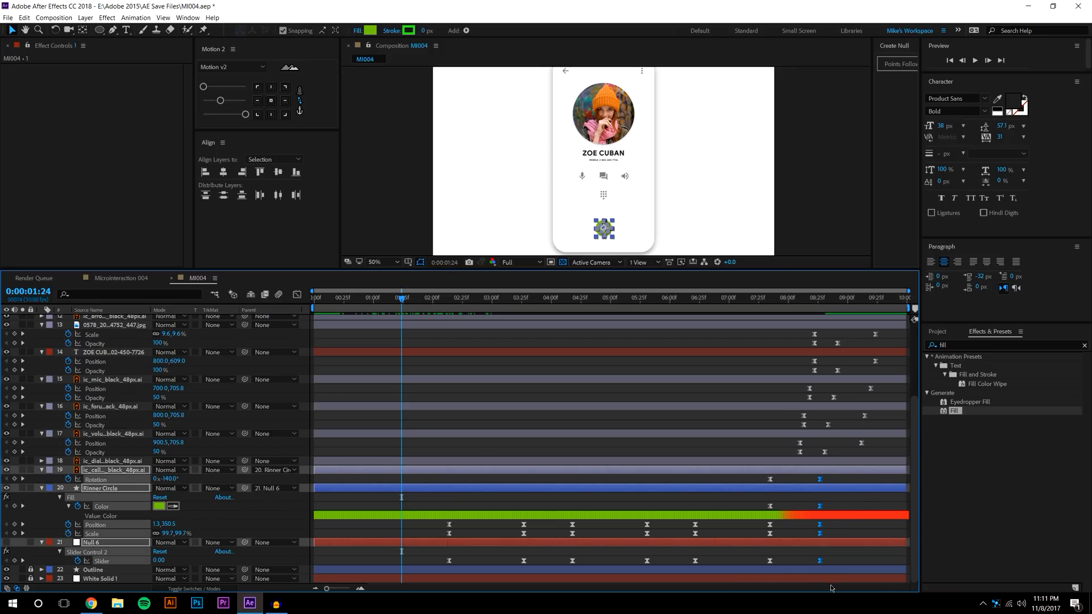
left_click(226, 106)
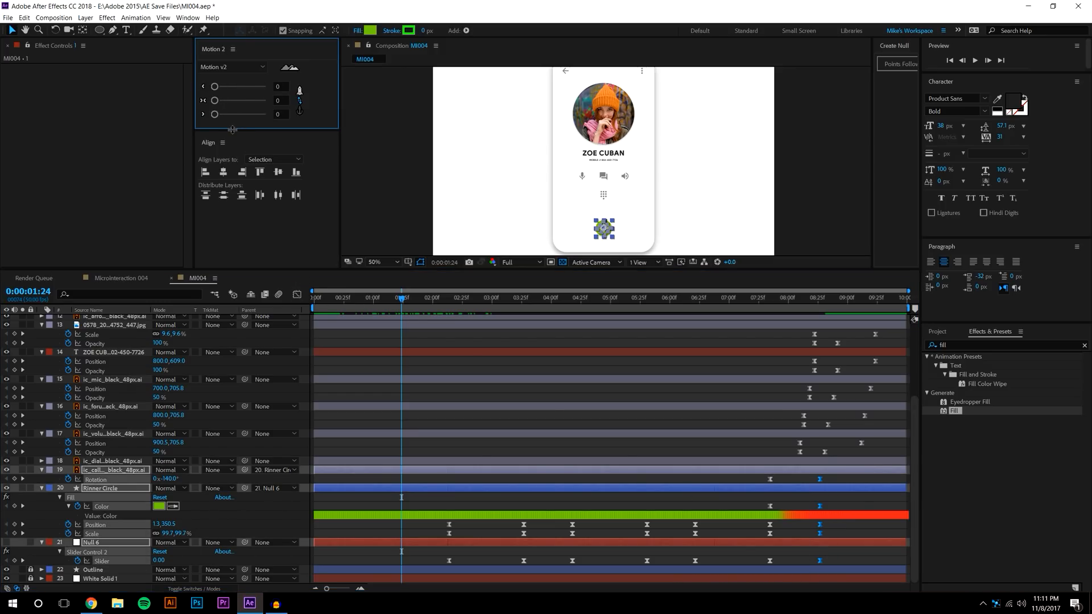
left_click_drag(232, 130, 232, 195)
left_click(214, 145)
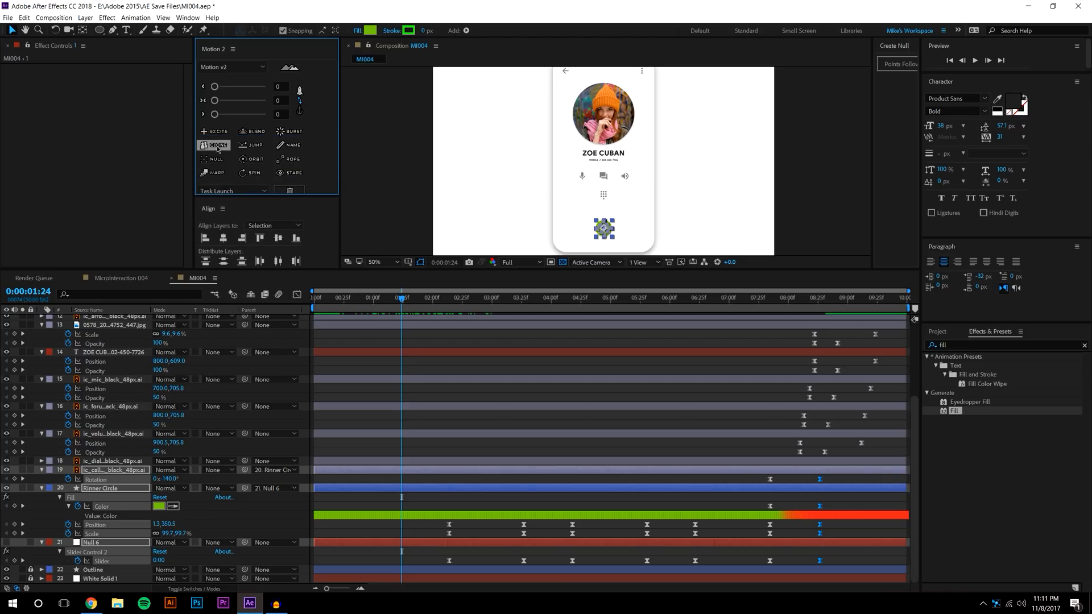
left_click(421, 504)
Clone the 7:25 Rotation and Color keyframes to 2:14
key("Home")
key("h")
key("k")
key("k")
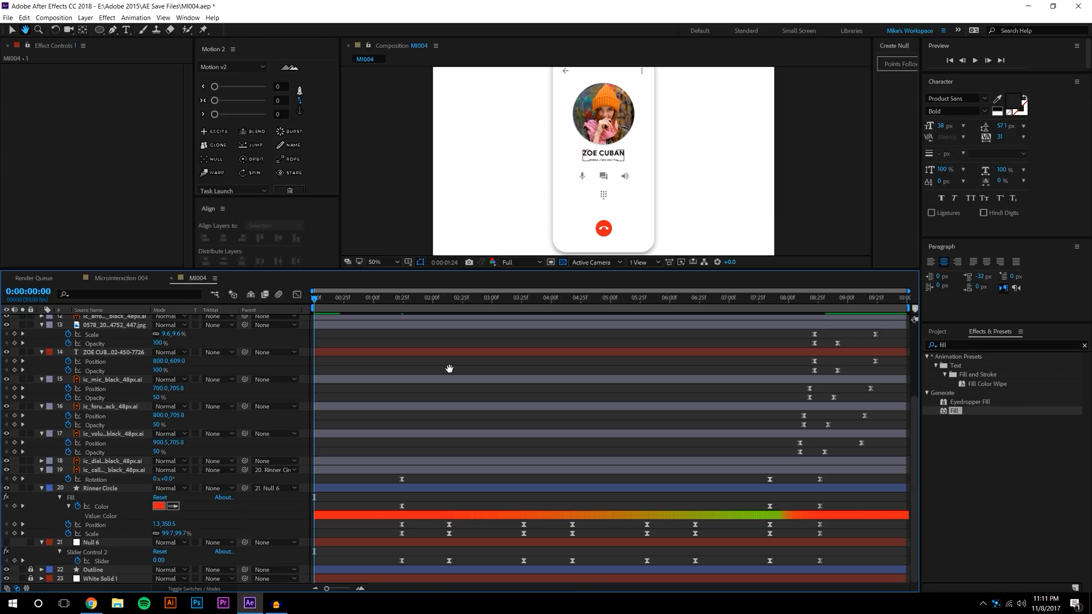
key("v")
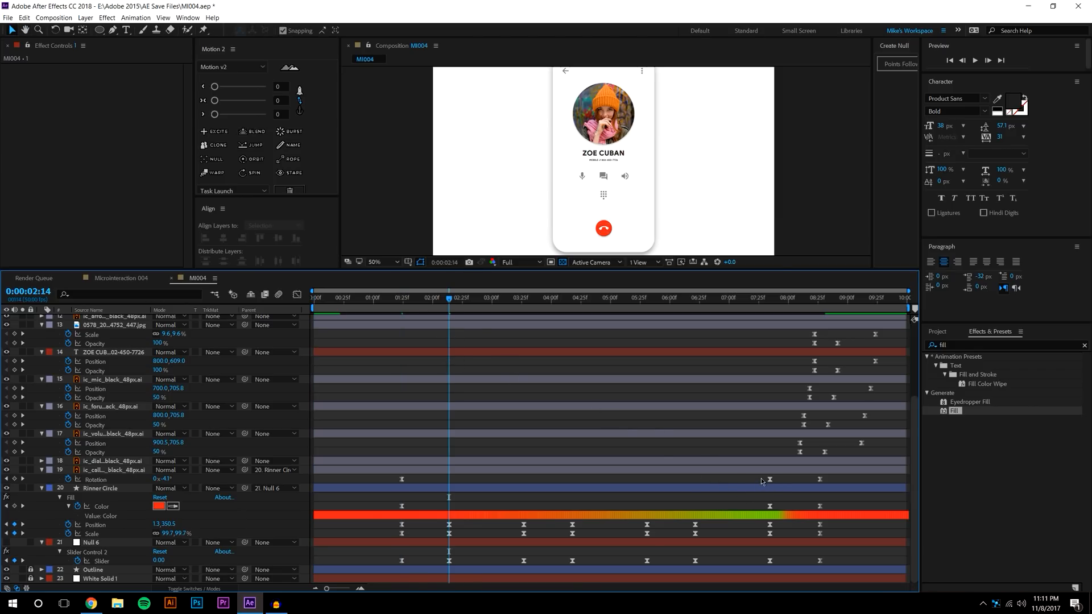
left_click_drag(761, 482, 784, 515)
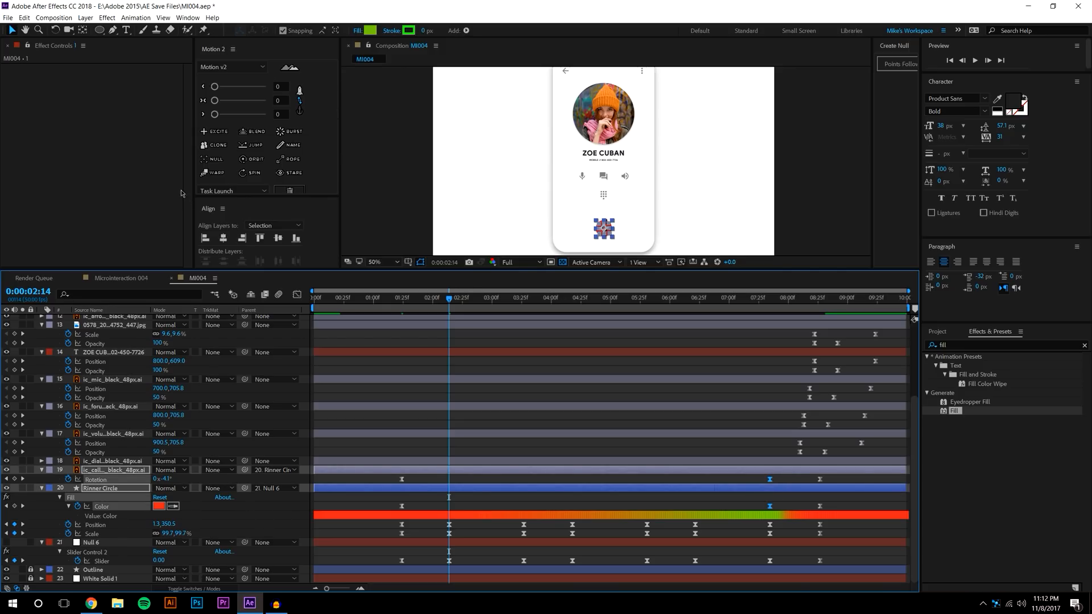
left_click(221, 142)
left_click(614, 212)
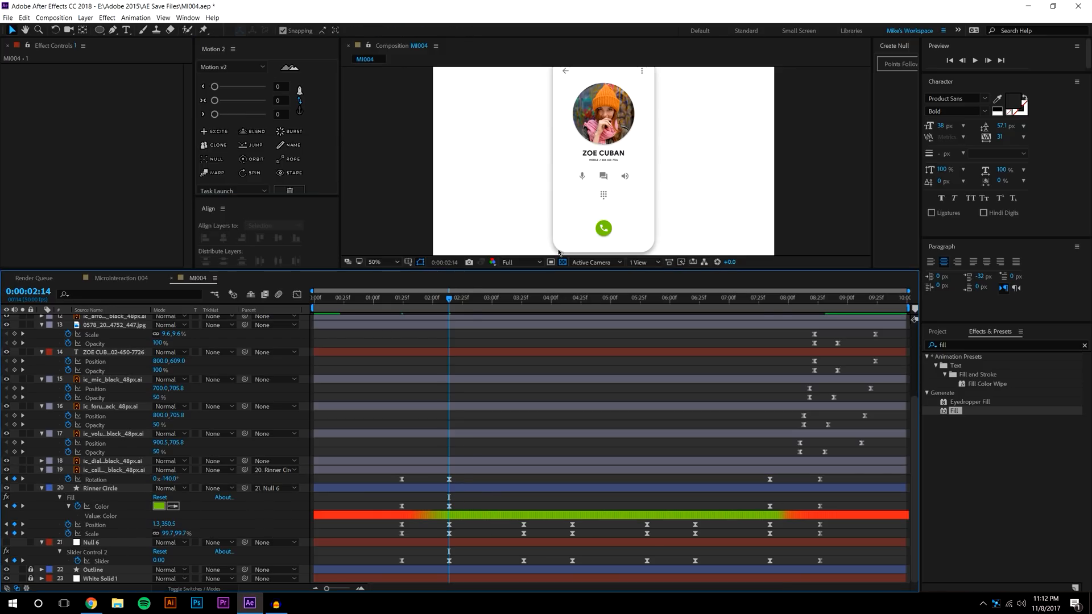
Check the red-to-green transition and delete the Position, Scale and Slider keyframes near 1:20
scroll(614, 212, "up", 2)
left_click_drag(614, 213, 625, 93)
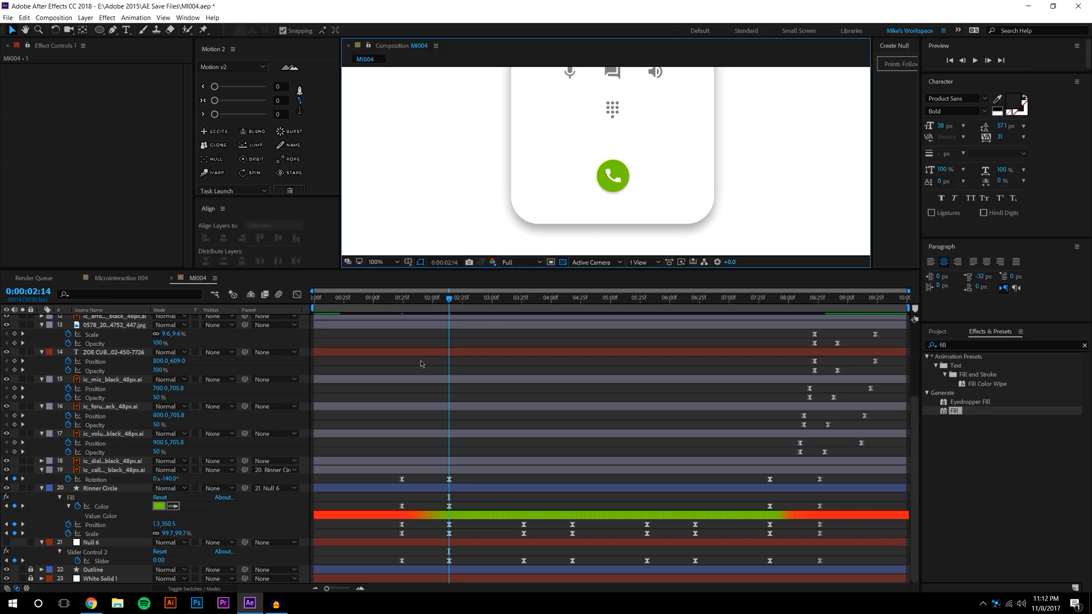
left_click_drag(396, 300, 471, 297)
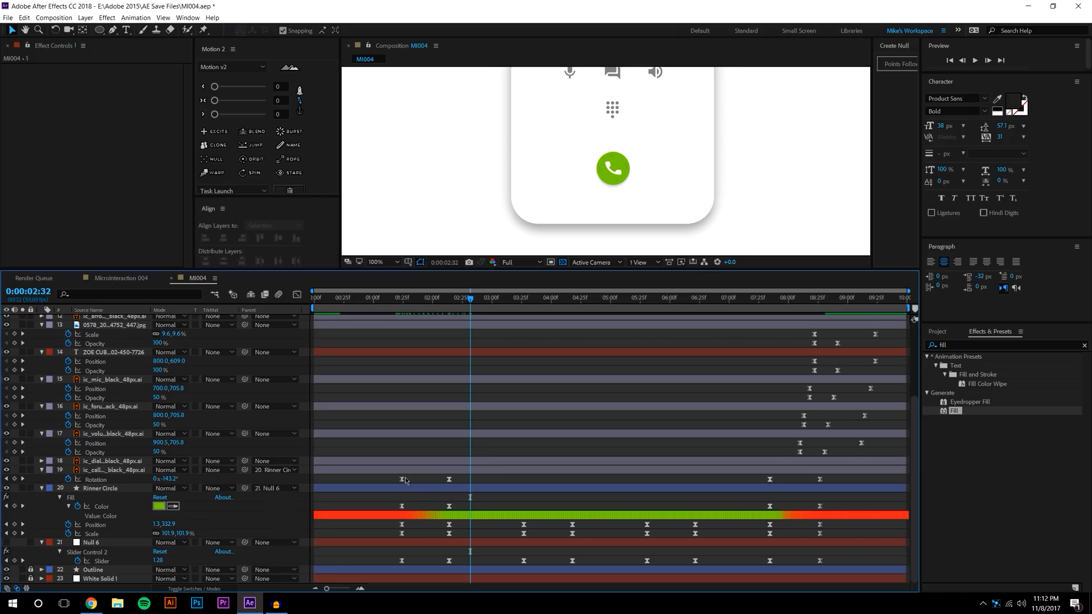
left_click_drag(403, 304, 461, 295)
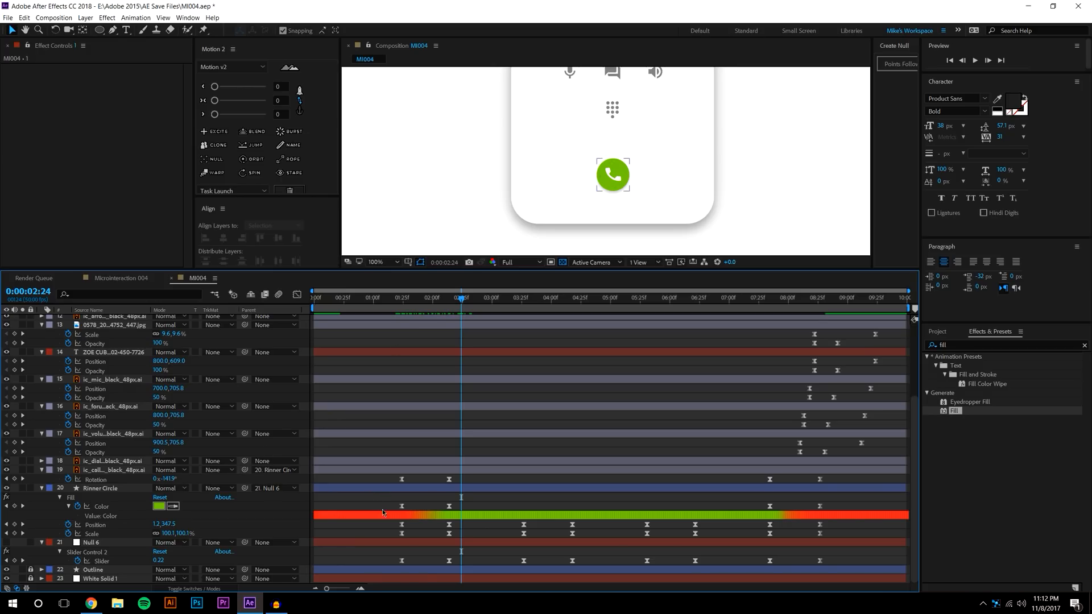
left_click_drag(397, 527, 408, 566)
key("Delete")
Shift the Rotation and Color keyframes later and preview from 2:10
left_click_drag(398, 475, 495, 506)
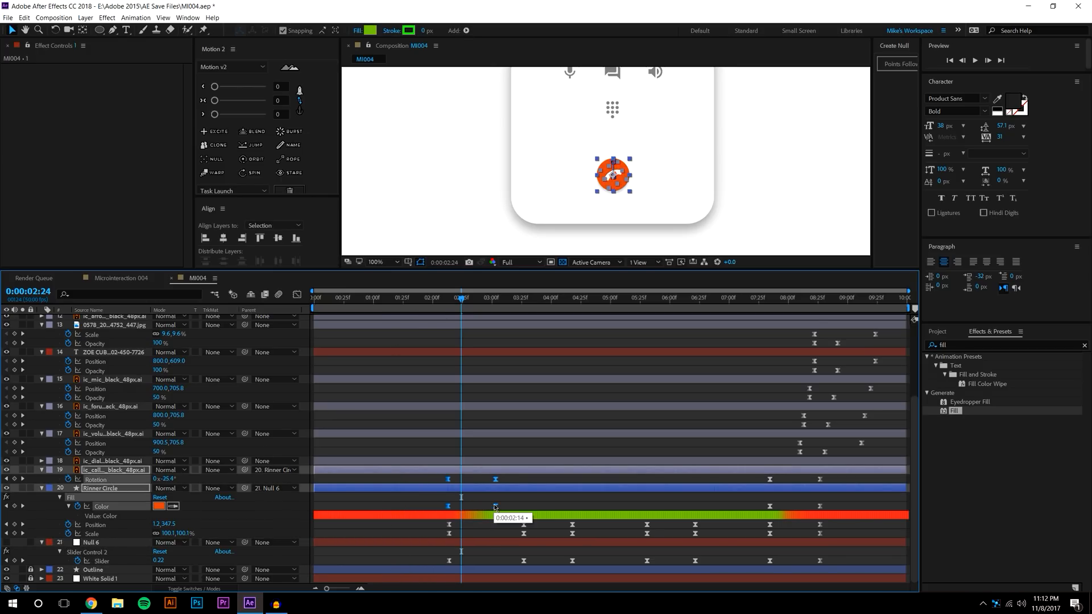
key("F2")
left_click(444, 296)
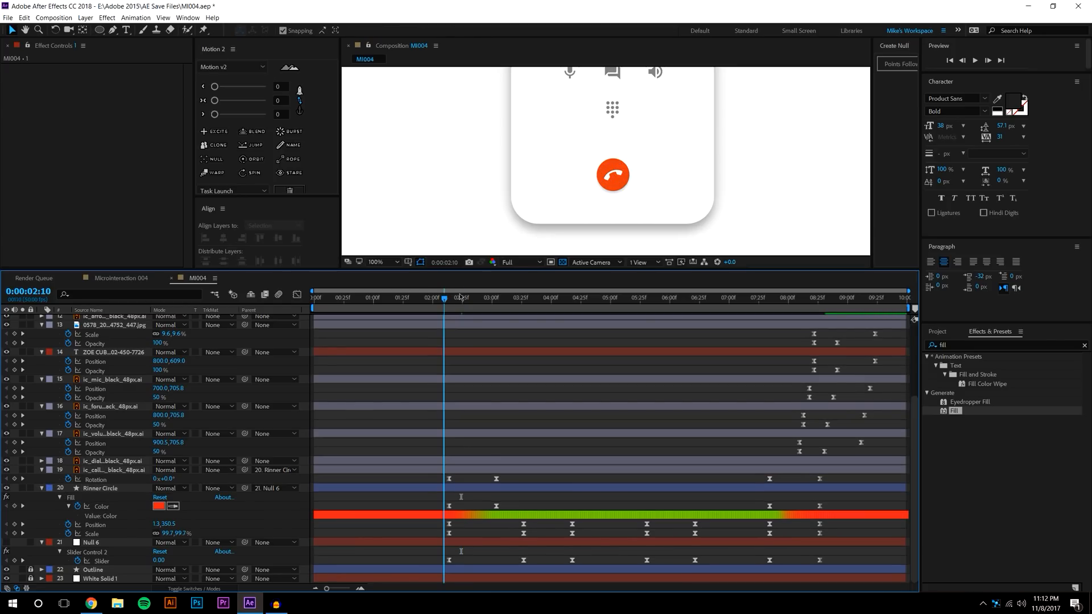
left_click(975, 60)
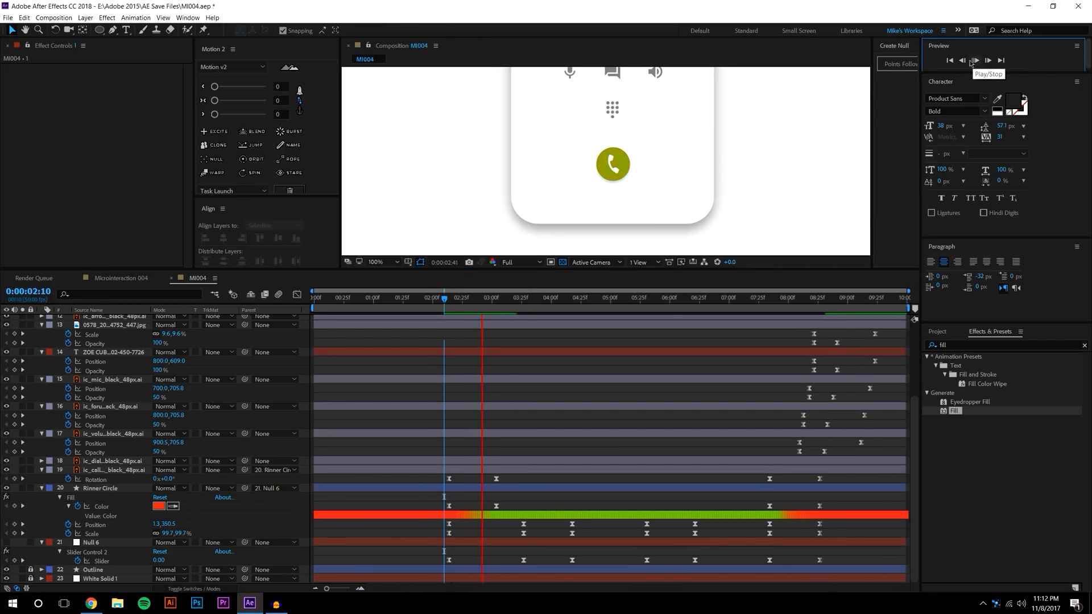
key("space")
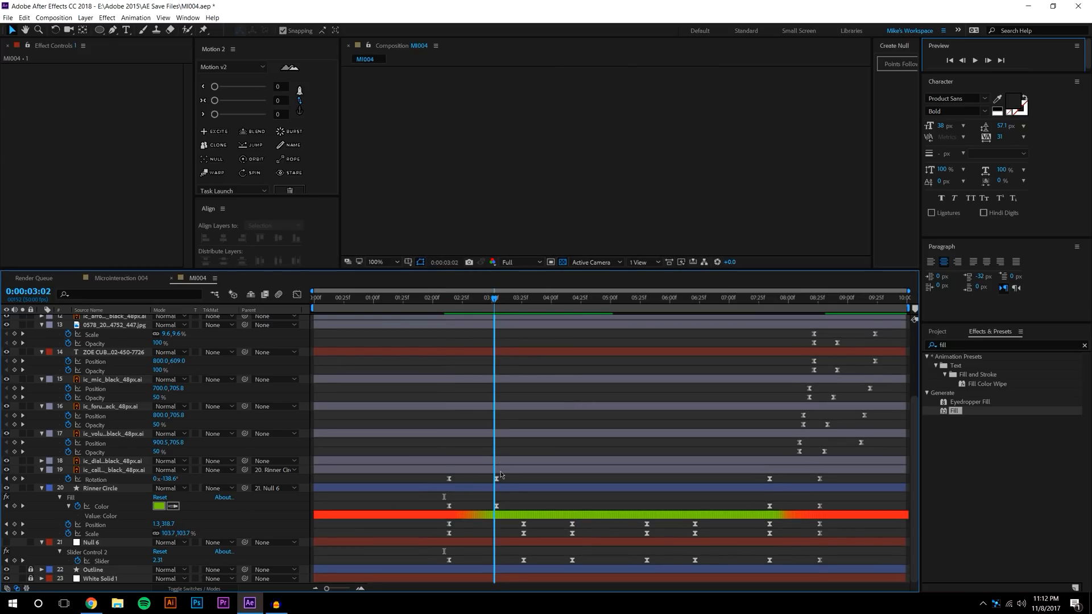
Move the 3:02 Rotation and Color keyframes earlier to about 2:34 and preview
left_click_drag(500, 510, 472, 479)
key("F2")
left_click(439, 298)
left_click(974, 60)
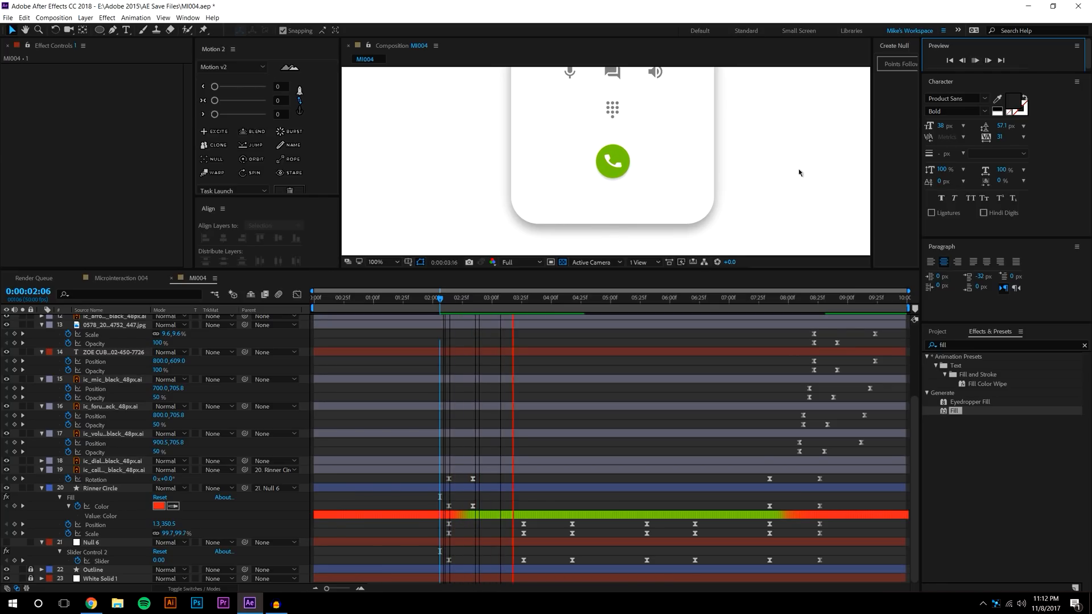
left_click_drag(451, 299, 342, 298)
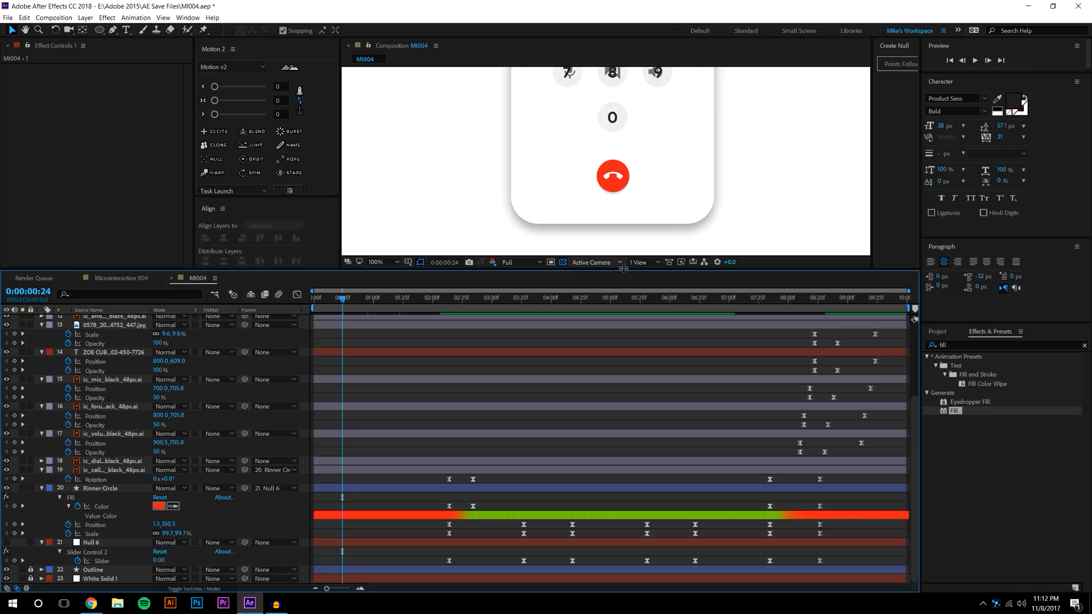
Keyframe the profile photo's Scale at 1:13 and set it to 0% at 0:23
left_click_drag(623, 268, 615, 370)
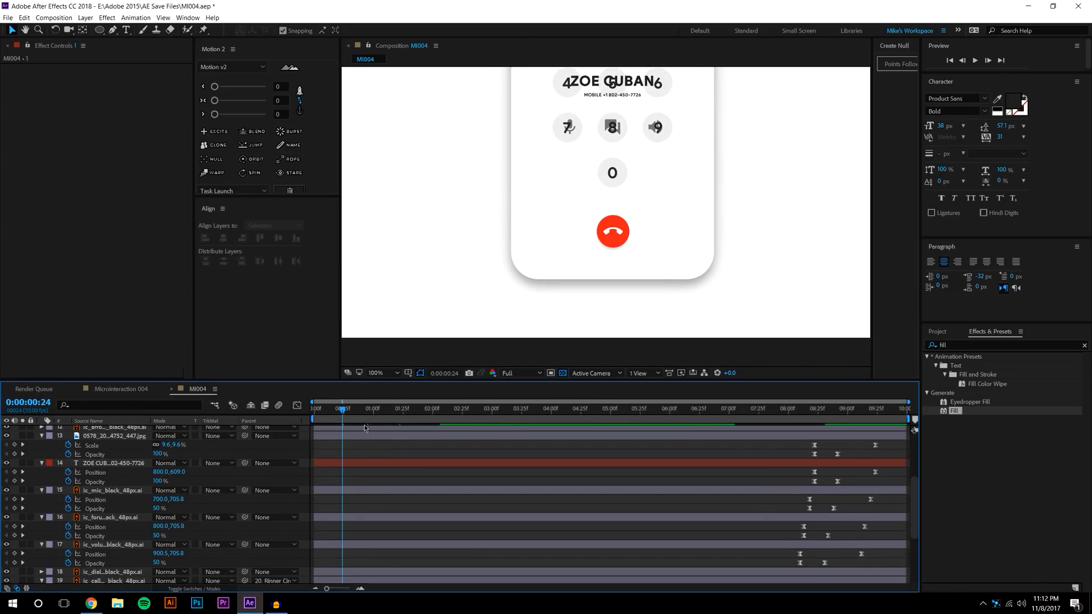
left_click_drag(348, 412, 389, 412)
left_click_drag(649, 190, 635, 323)
left_click(595, 165)
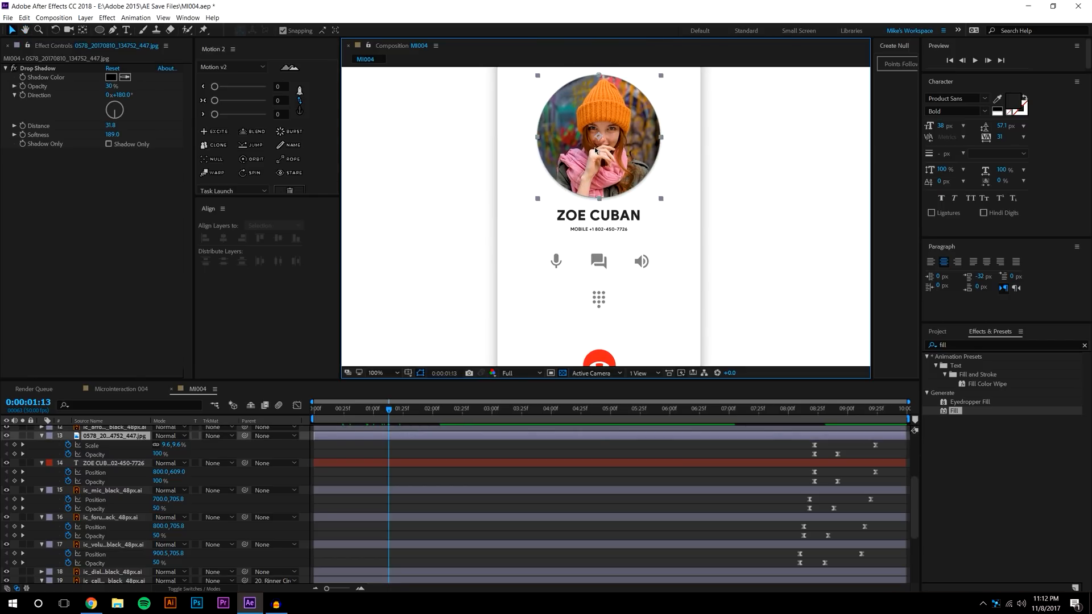
key("alt+shift+s")
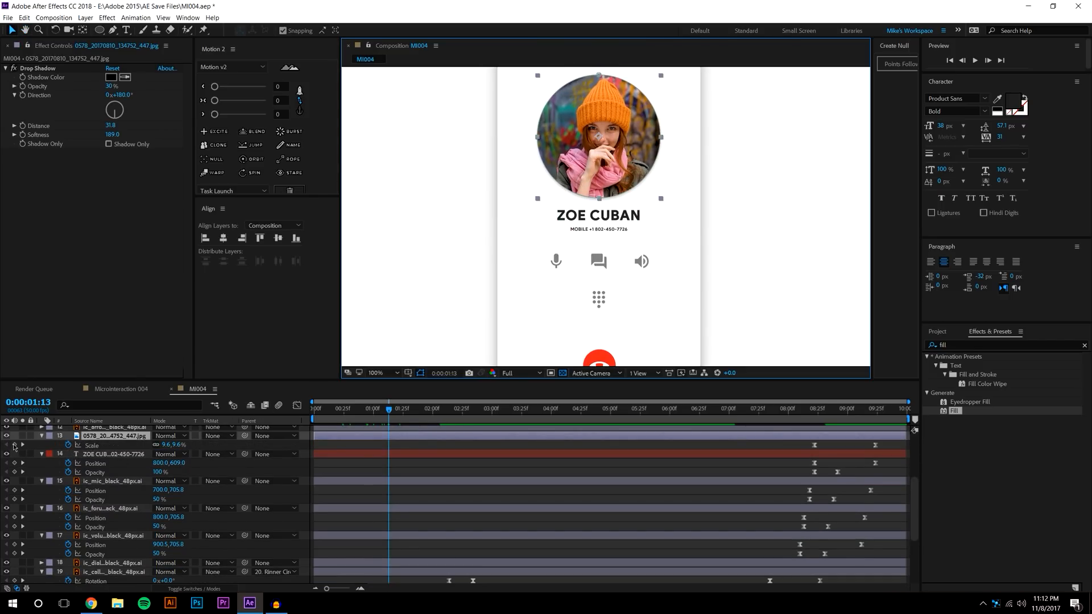
left_click_drag(392, 413, 341, 410)
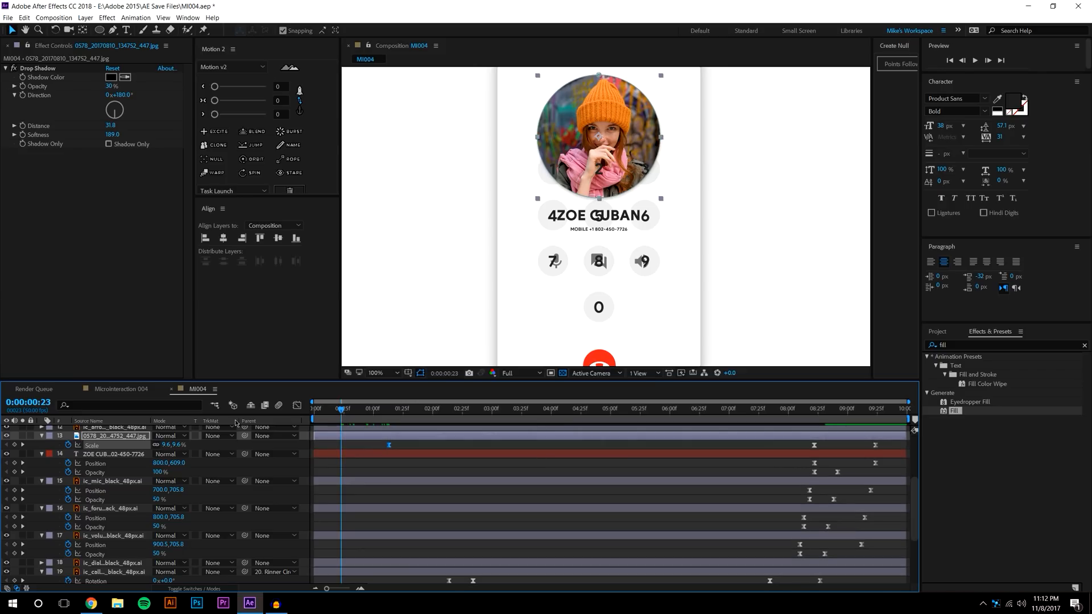
left_click(181, 448)
type("0")
key("Return")
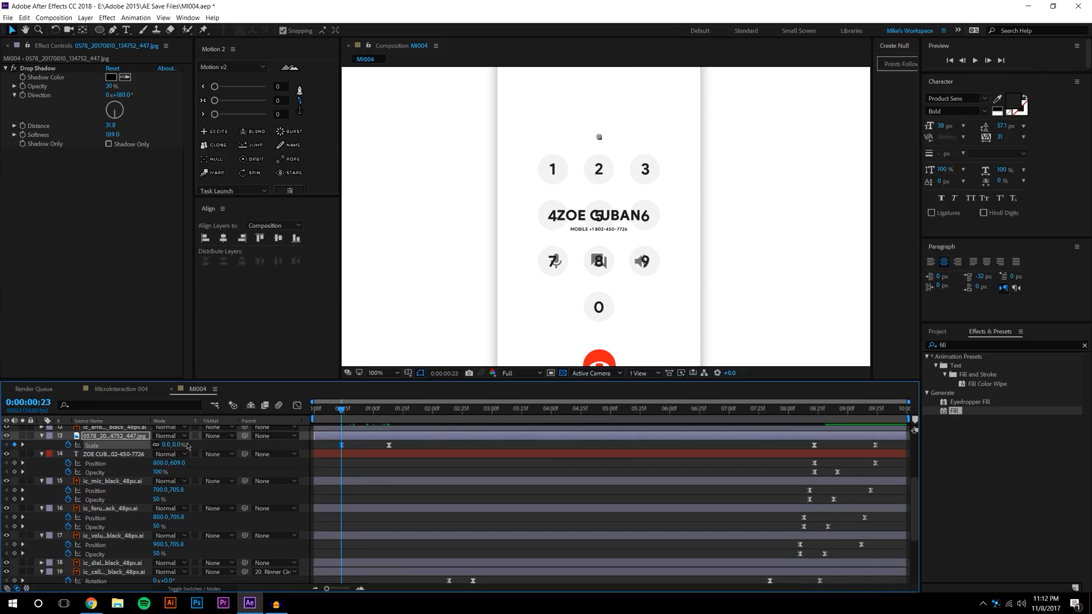
Ease the photo's Scale keyframes at strength 100 and preview the shrink
left_click(215, 101)
left_click_drag(215, 114, 265, 114)
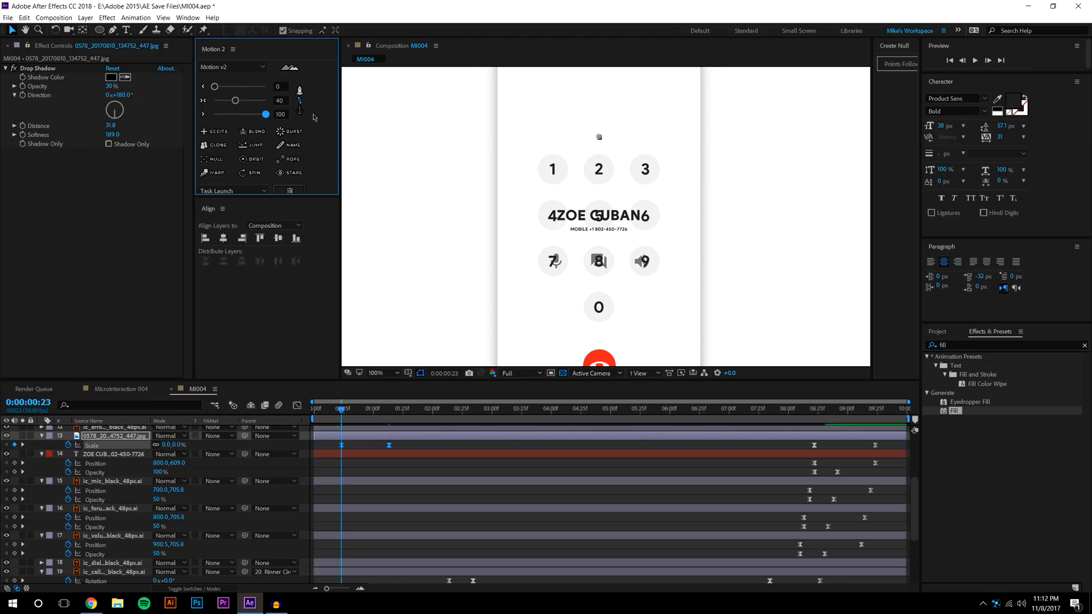
left_click(428, 451)
key("space")
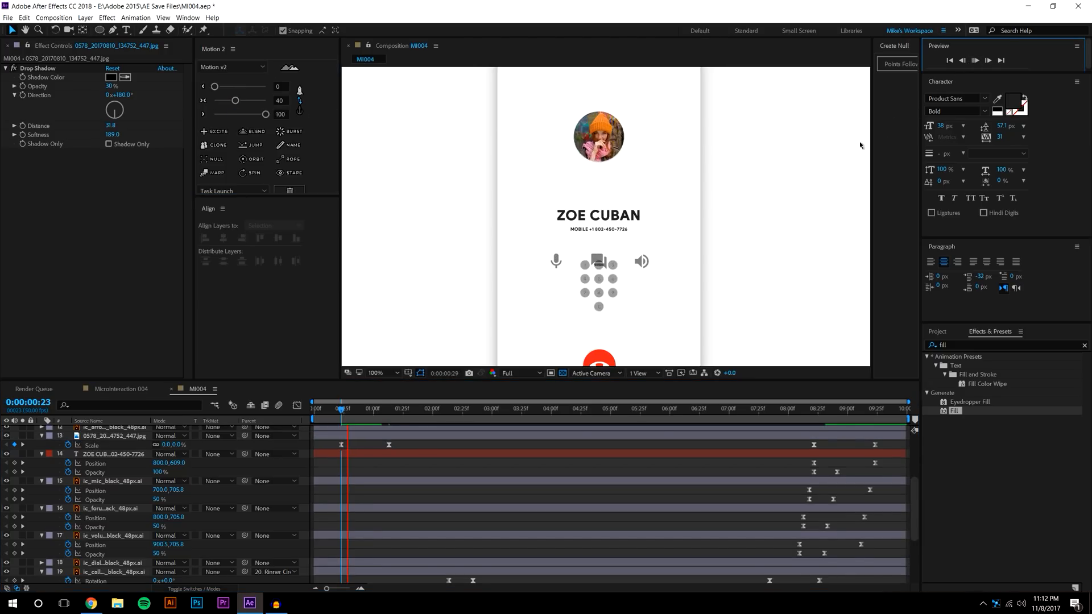
left_click_drag(341, 410, 371, 285)
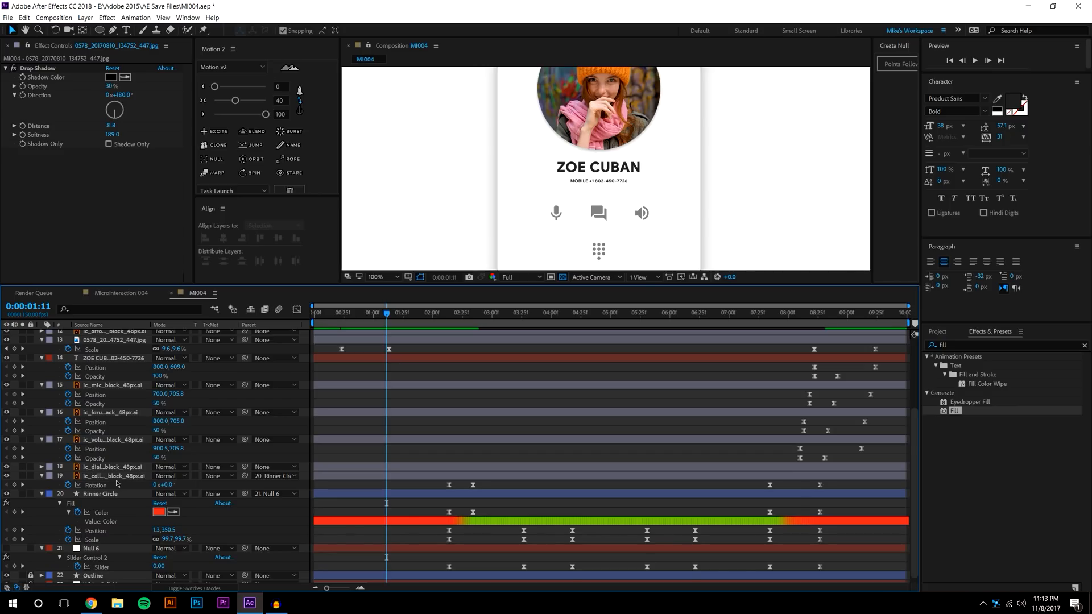
Reveal the Dialer Icon keyframes and move the Photo's second Scale keyframe to 1:00
left_click(89, 324)
left_click(99, 467)
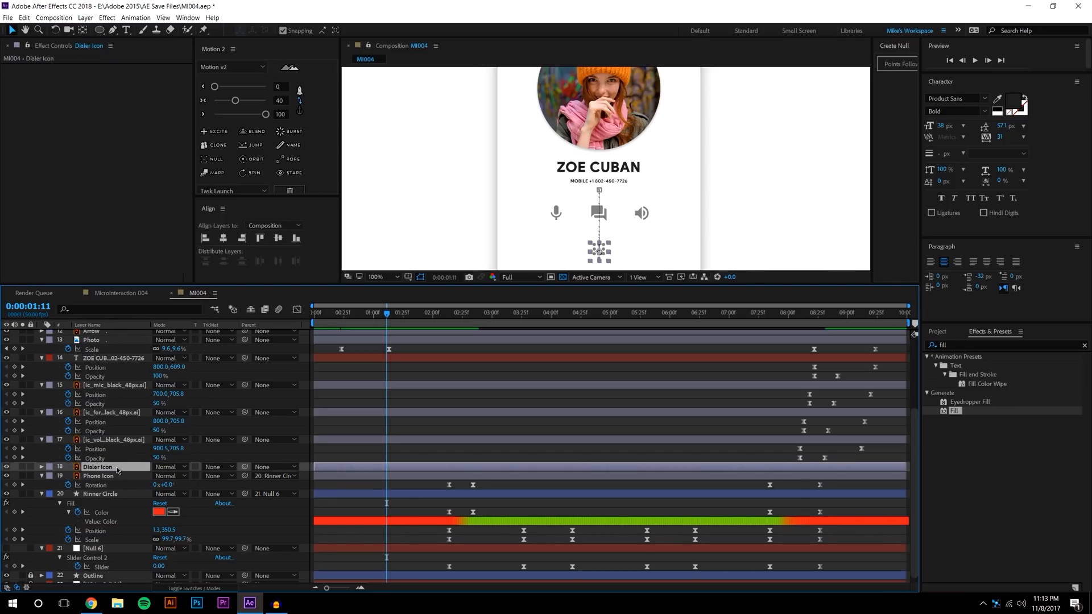
key("u")
key("j")
key("j")
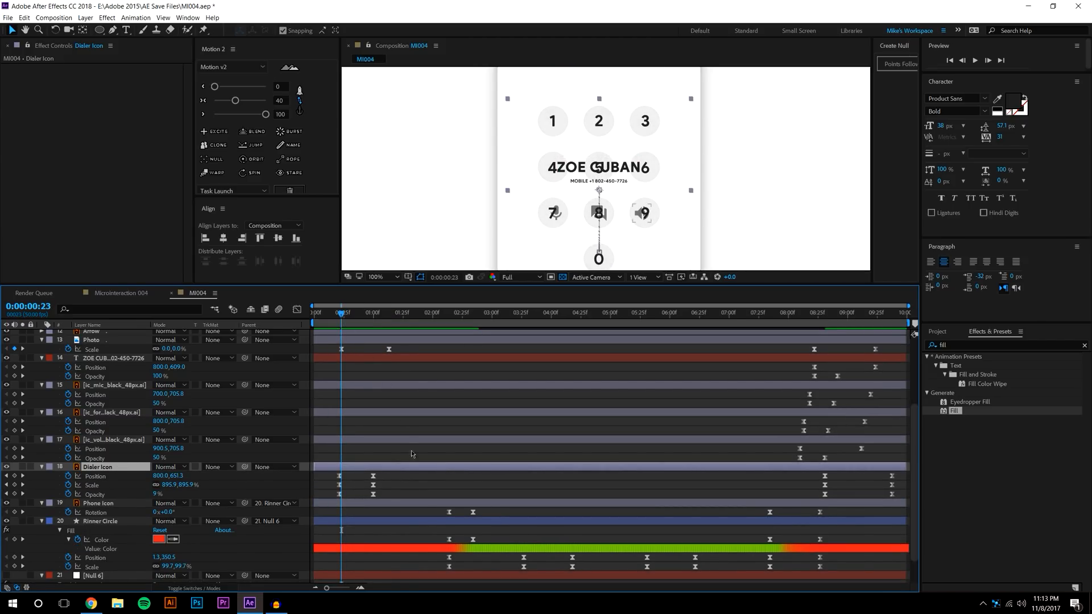
key("j")
key("=")
key("=")
key("=")
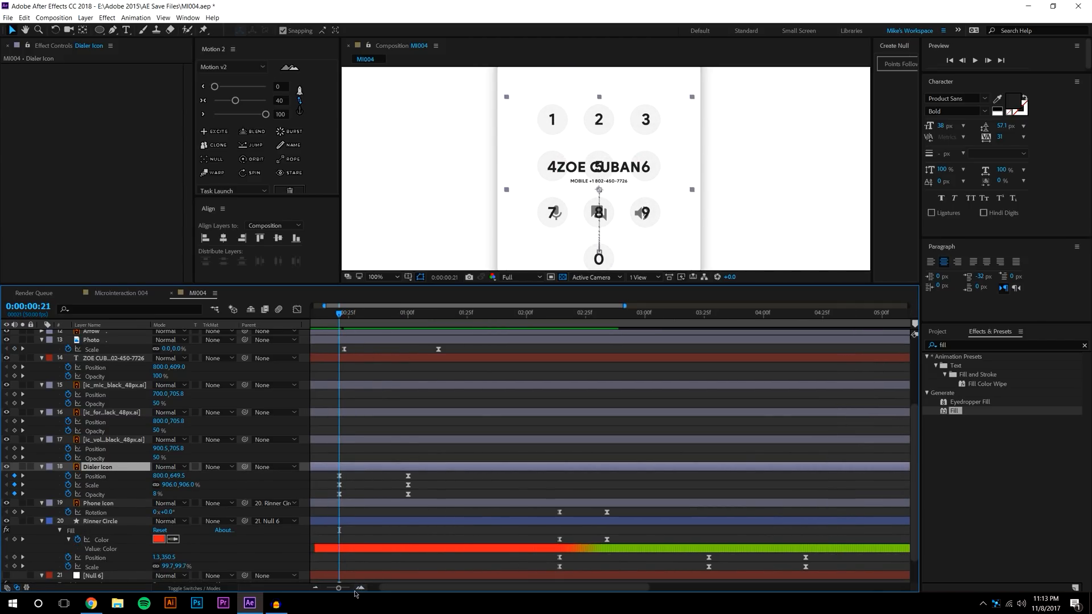
left_click(340, 348)
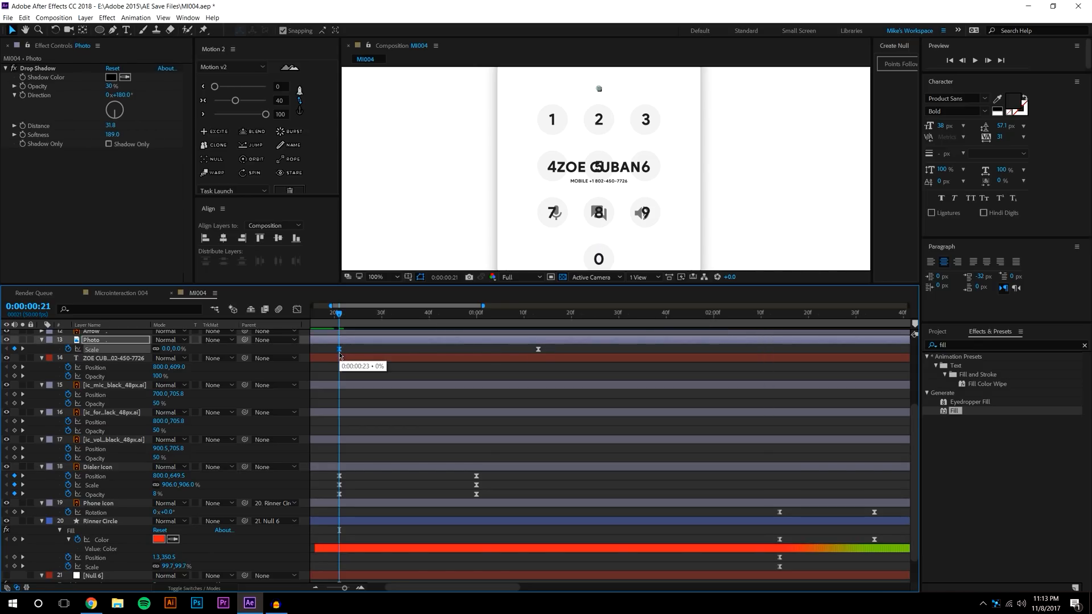
left_click(475, 313)
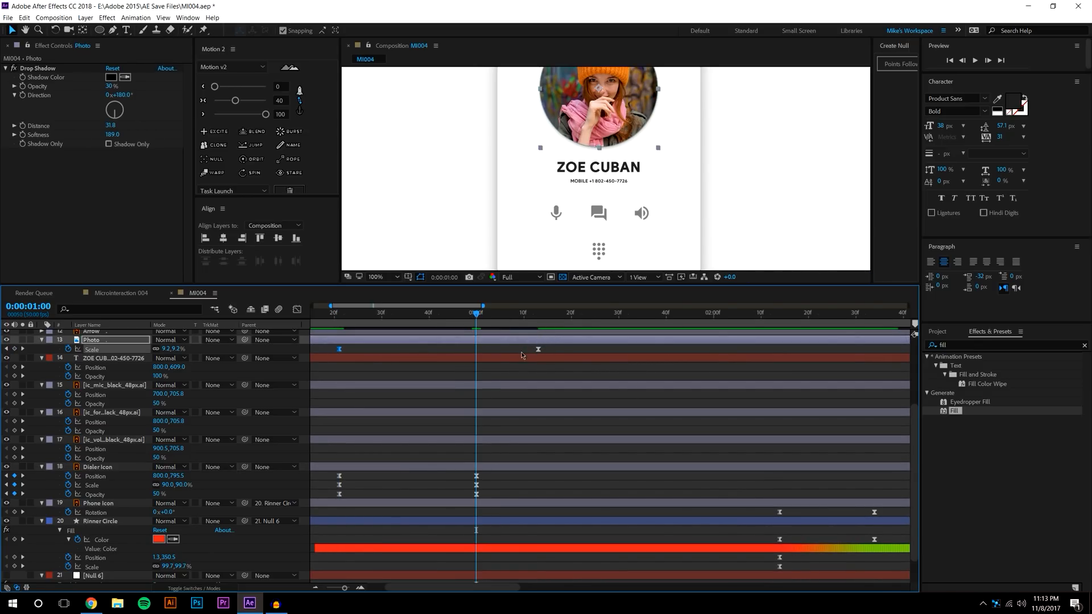
left_click_drag(538, 349, 478, 360)
left_click(491, 377)
left_click_drag(369, 316, 339, 316)
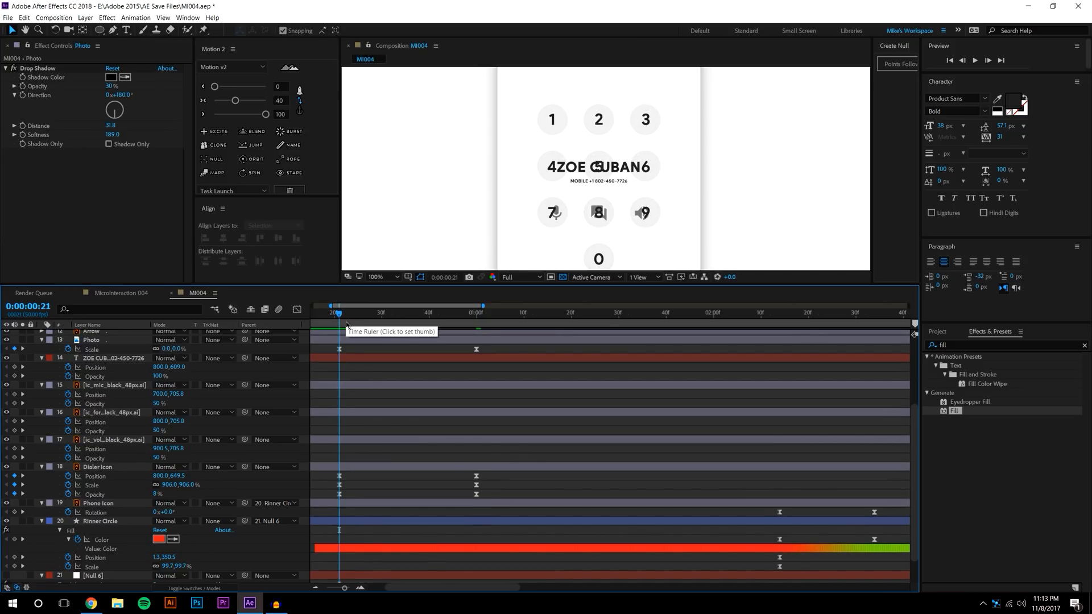
Add Position and Opacity keyframes to the contact-name text at 0:21, lower it slightly, and ease them
left_click(116, 359)
left_click_drag(14, 367, 15, 374)
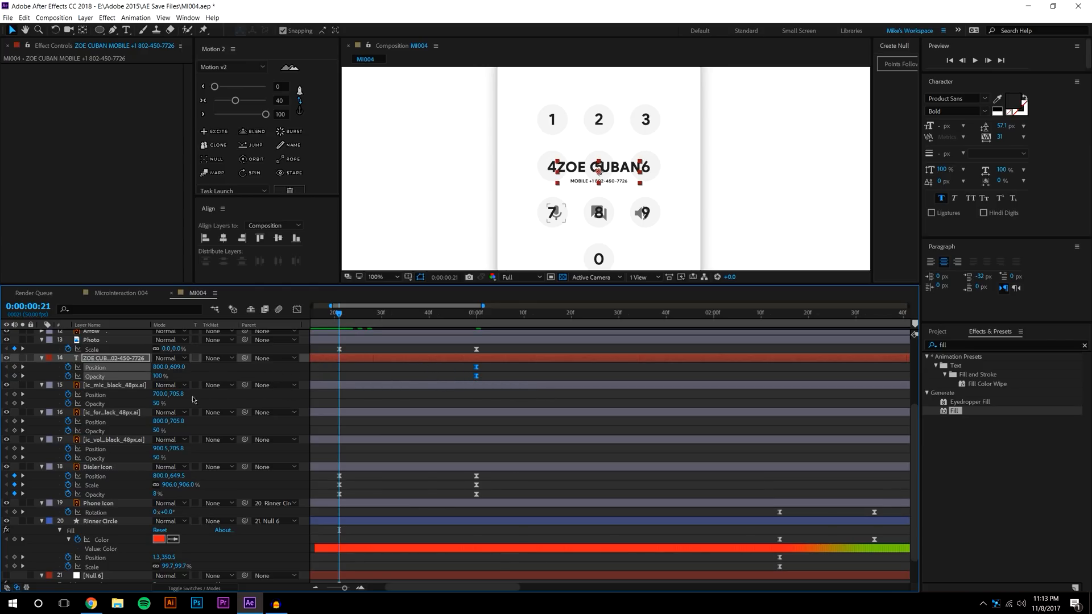
left_click_drag(183, 368, 188, 367)
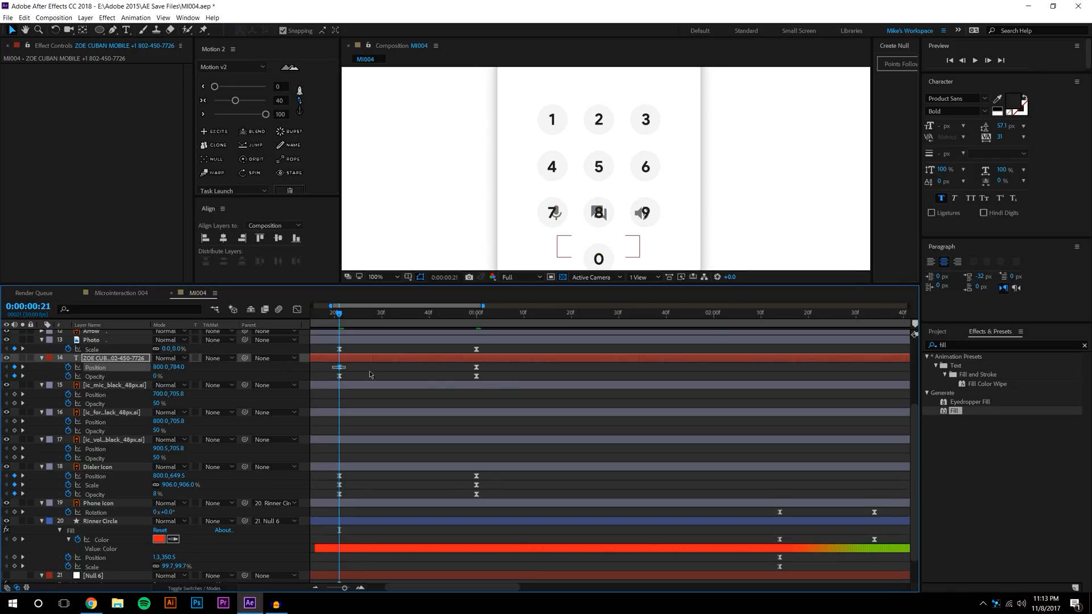
left_click_drag(370, 374, 503, 380)
left_click(234, 101)
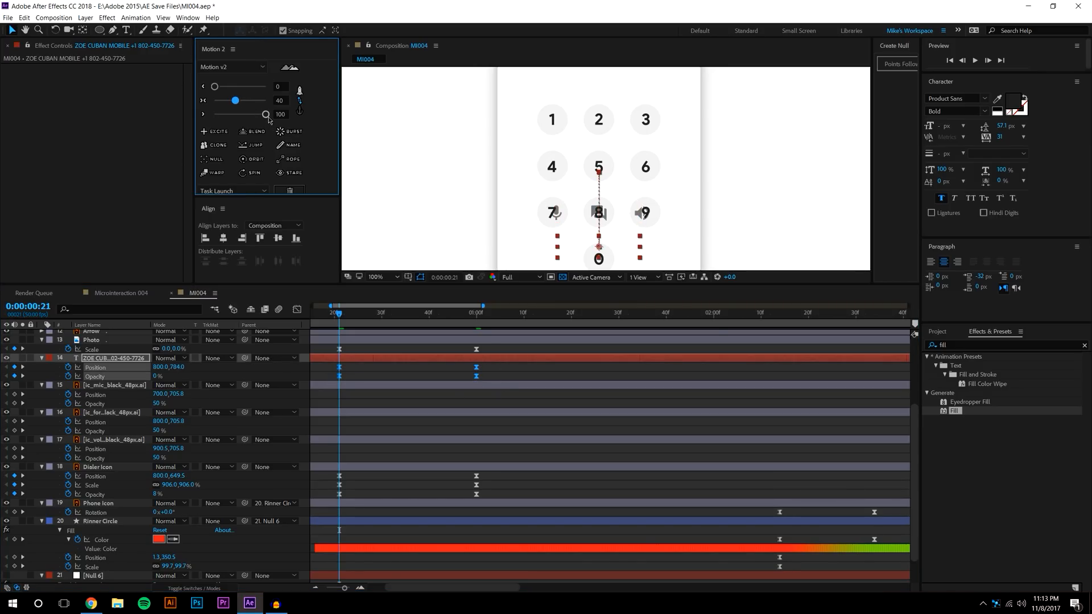
left_click(505, 370)
Change the easing of the photo and contact text keyframes with Motion 2
left_click_drag(454, 380, 329, 380)
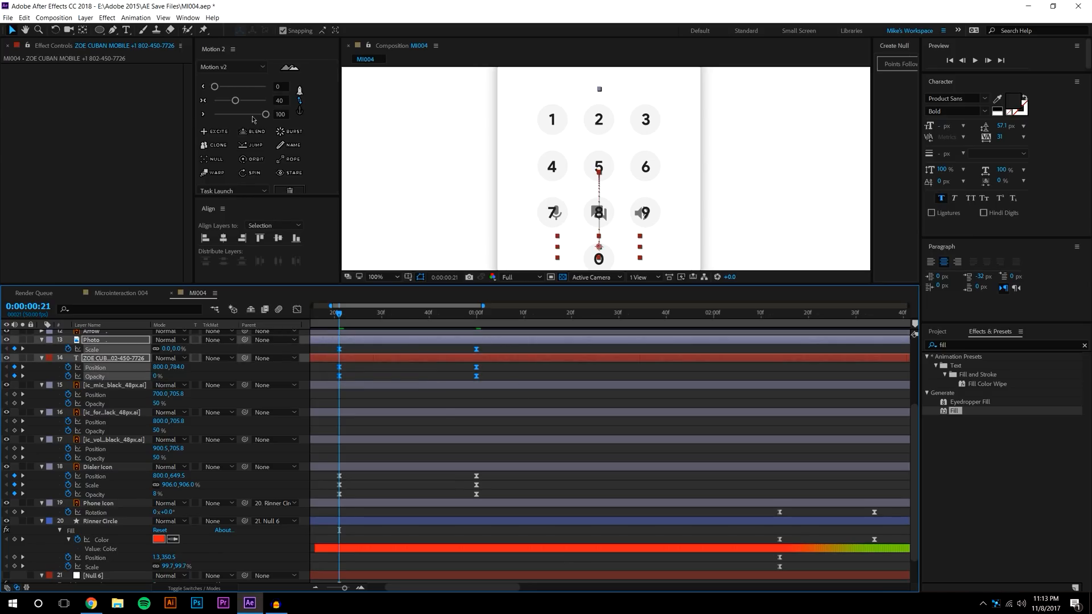
left_click_drag(234, 103, 216, 102)
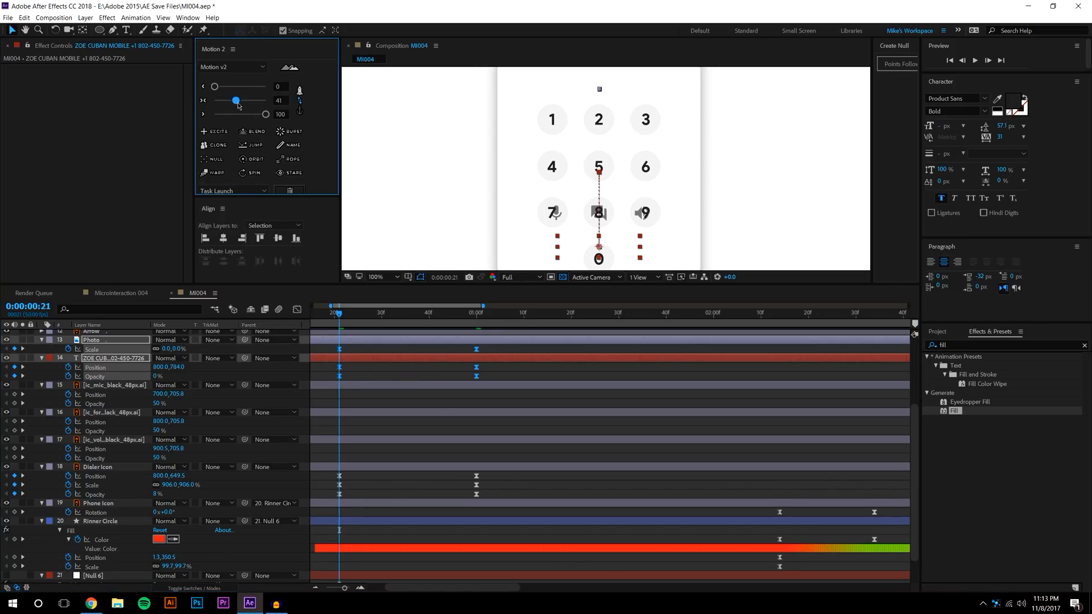
left_click(522, 479)
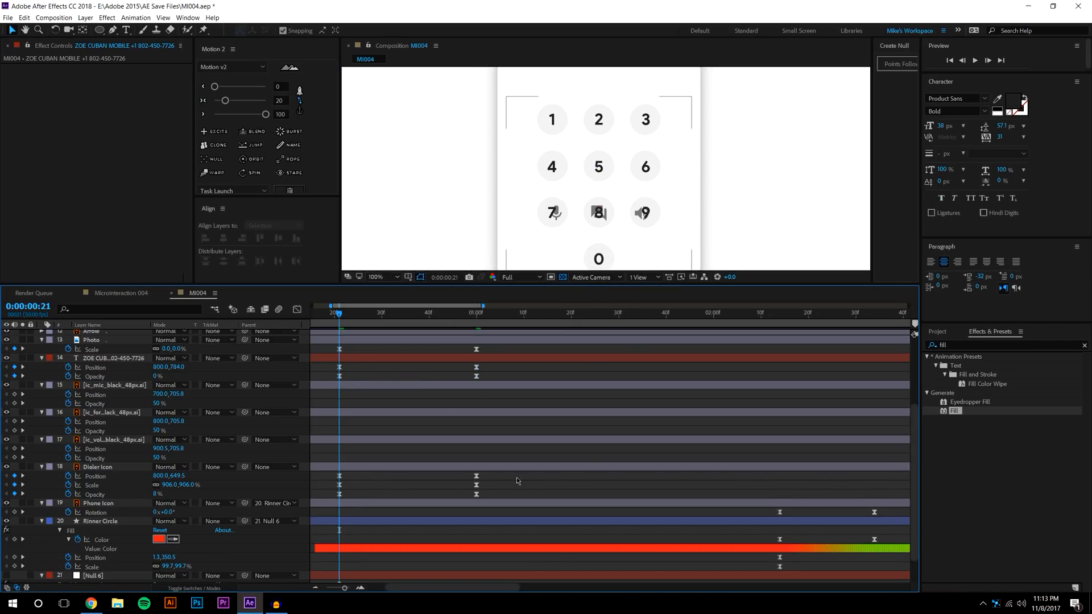
left_click(298, 111)
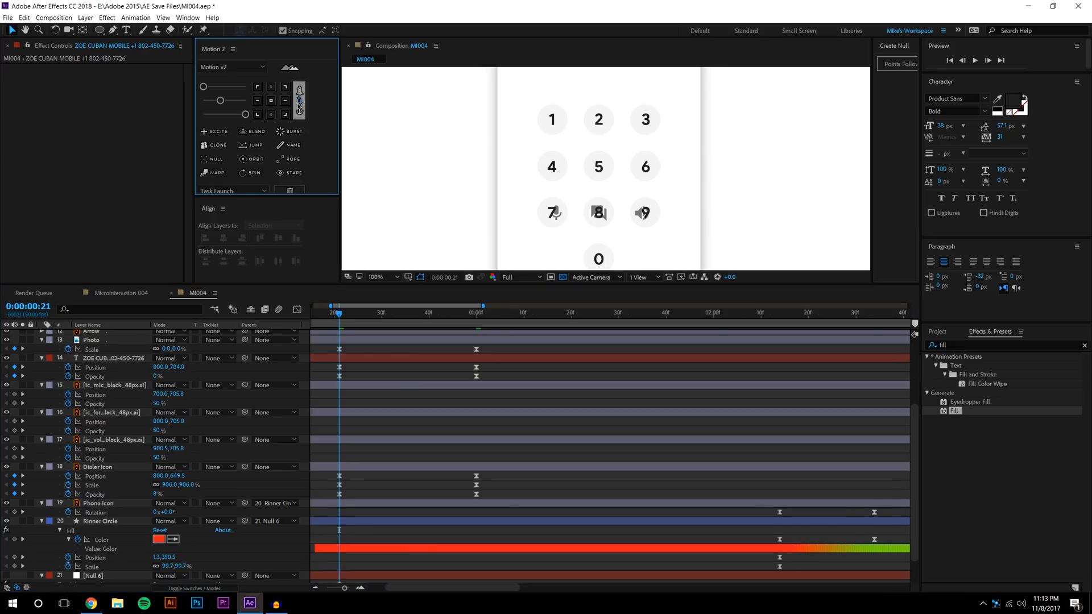
mouse_move(257, 107)
Adjust the easing on the keyframes of layers 13 to 18 and preview
left_click(397, 342)
left_click_drag(329, 348, 502, 521)
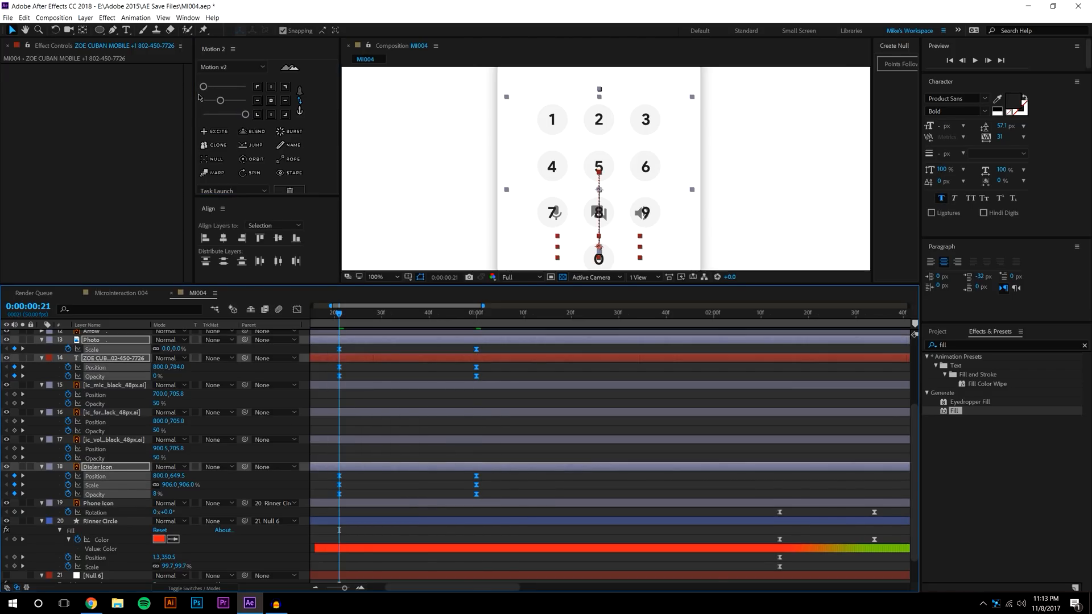
left_click(239, 112)
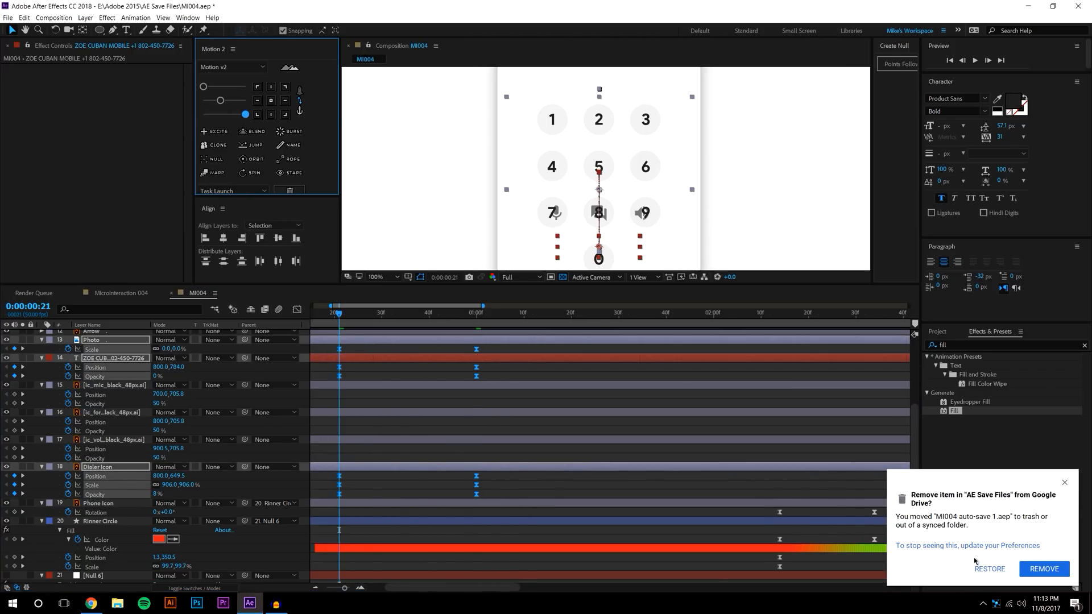
left_click(990, 573)
left_click(448, 401)
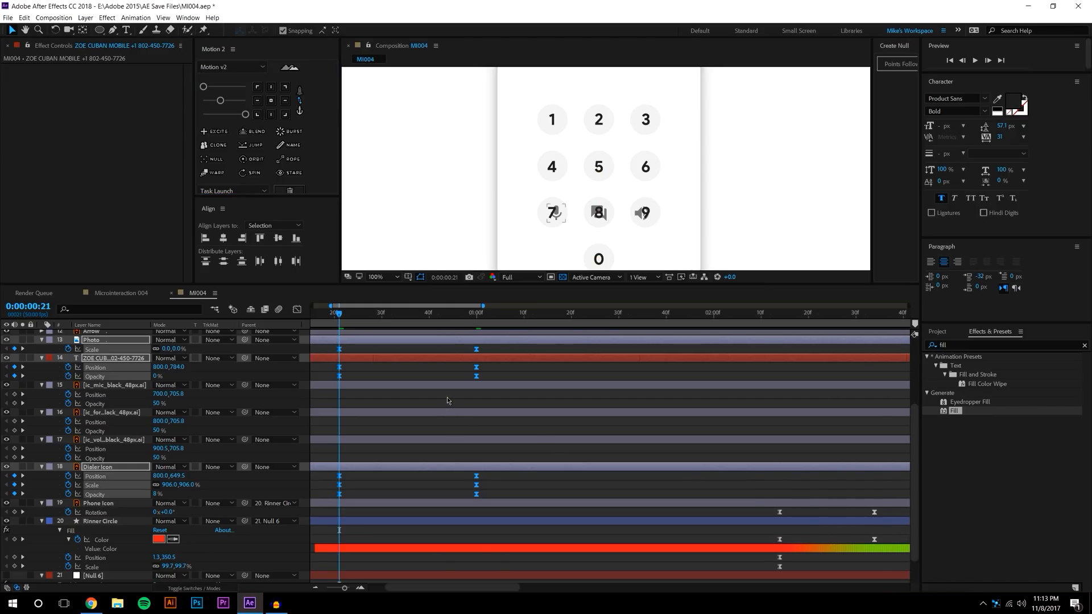
left_click(971, 62)
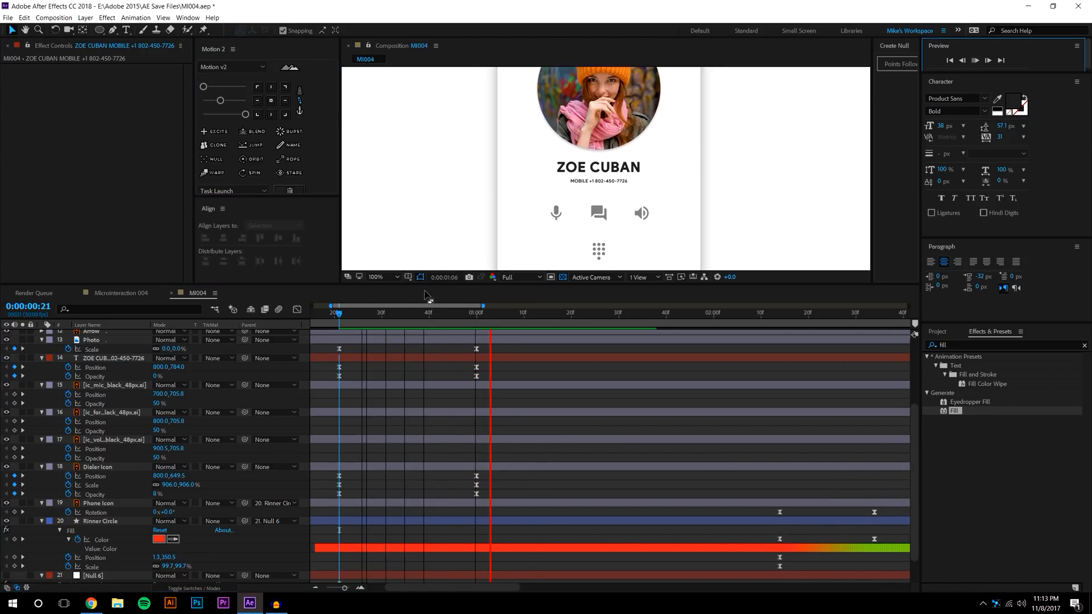
Move the name text's opacity keyframe later, to about frame 36
left_click(356, 310)
left_click_drag(356, 310, 387, 309)
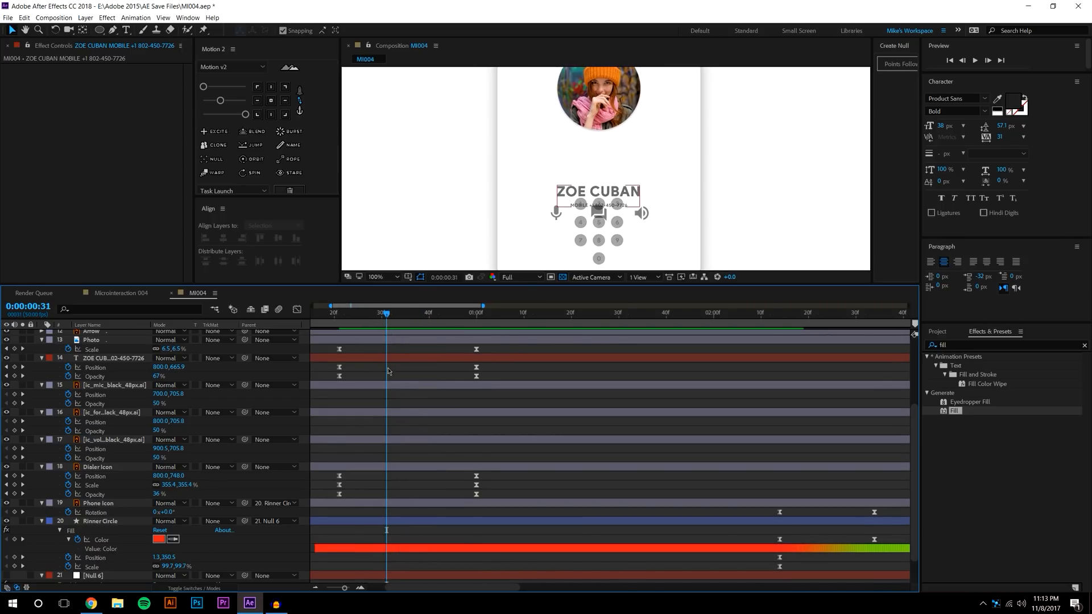
left_click_drag(340, 377, 410, 376)
left_click(377, 377)
left_click(436, 376)
left_click_drag(340, 312, 311, 313)
Preview, pull the opacity keyframe slightly earlier to about 0:34, and recheck the fade
left_click(974, 60)
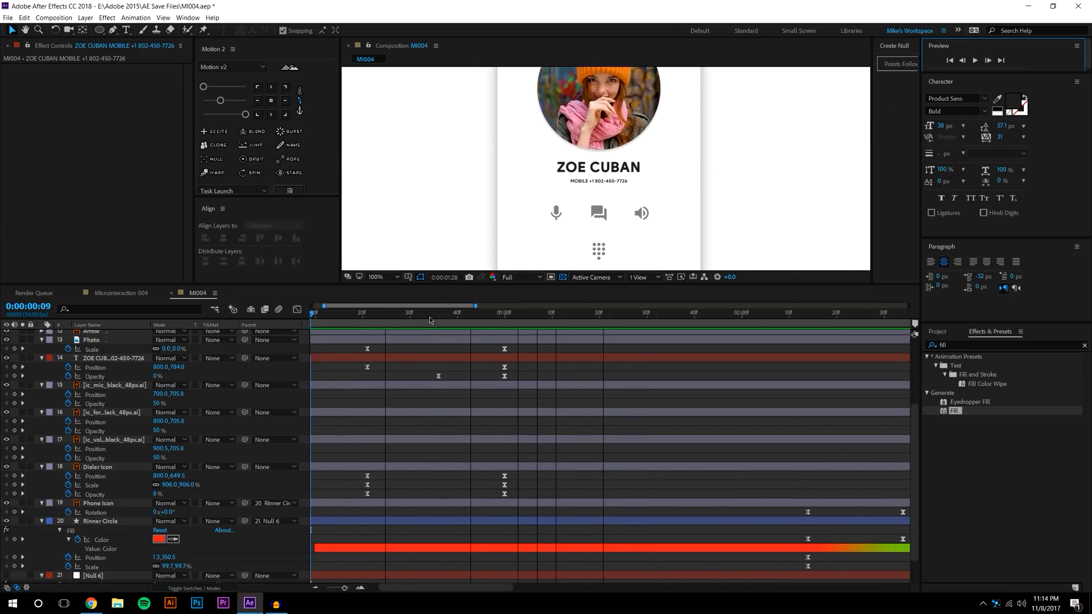
left_click(430, 321)
left_click_drag(439, 376, 415, 376)
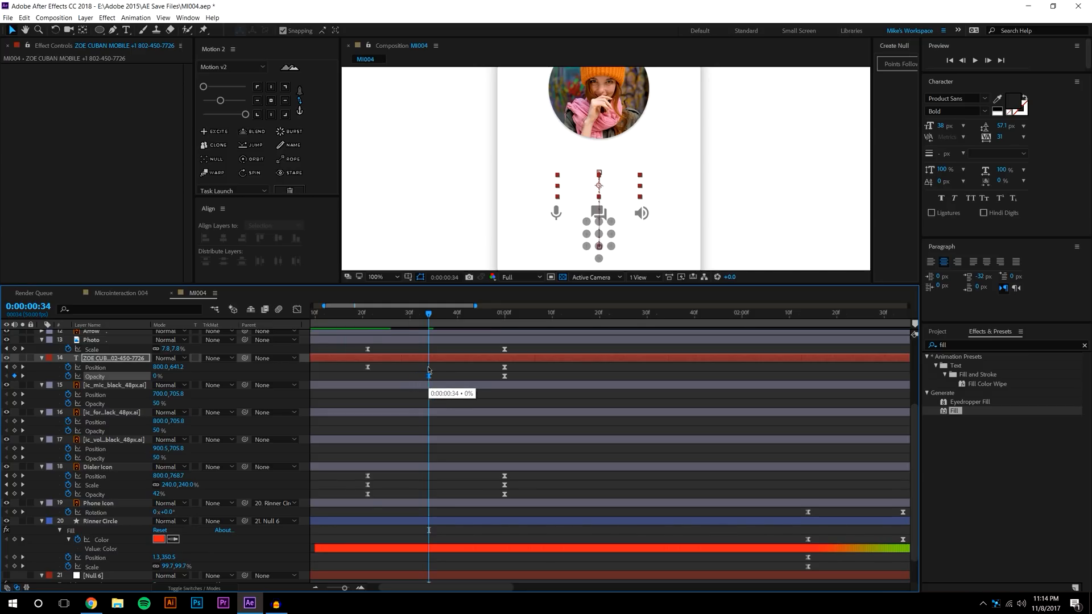
left_click(362, 314)
left_click(975, 60)
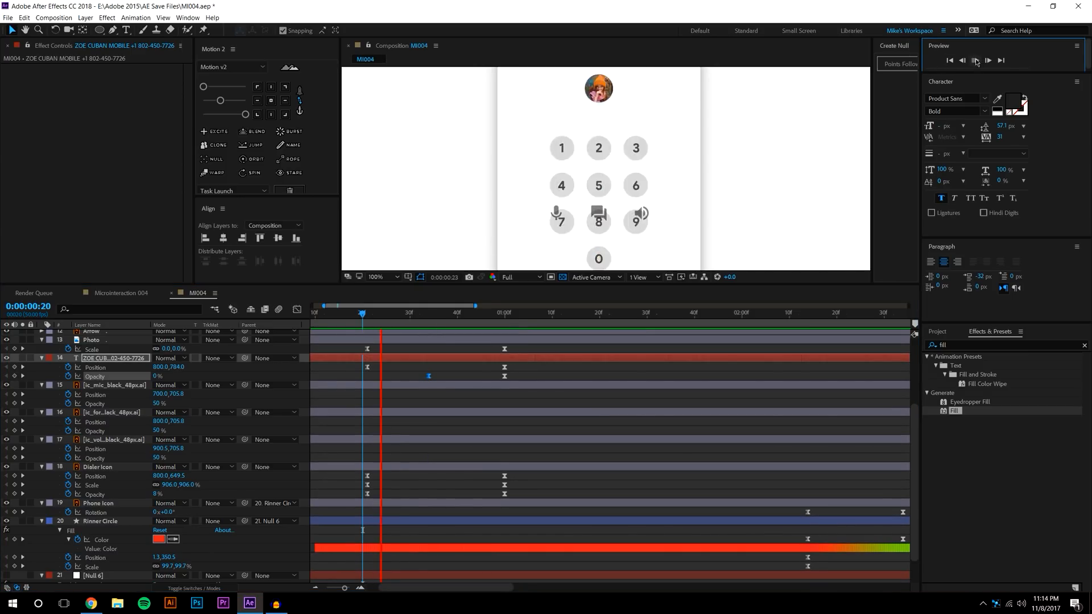
left_click(391, 312)
left_click_drag(391, 312, 553, 243)
Add Scale keyframes to the mic, message and volume icon layers, starting at 0%
left_click(555, 212)
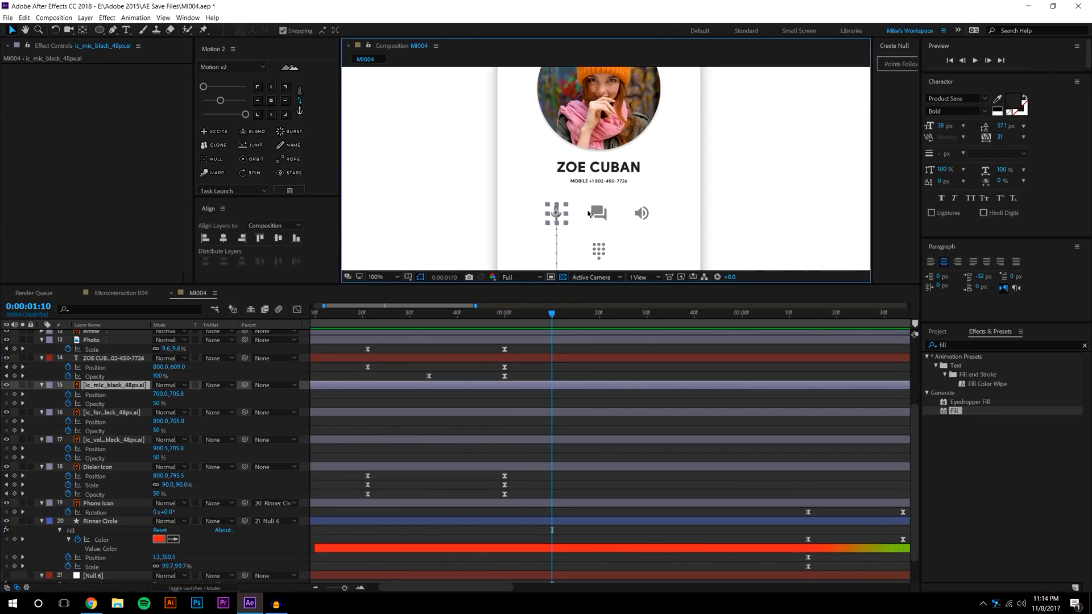
left_click(635, 214, "shift")
key("s")
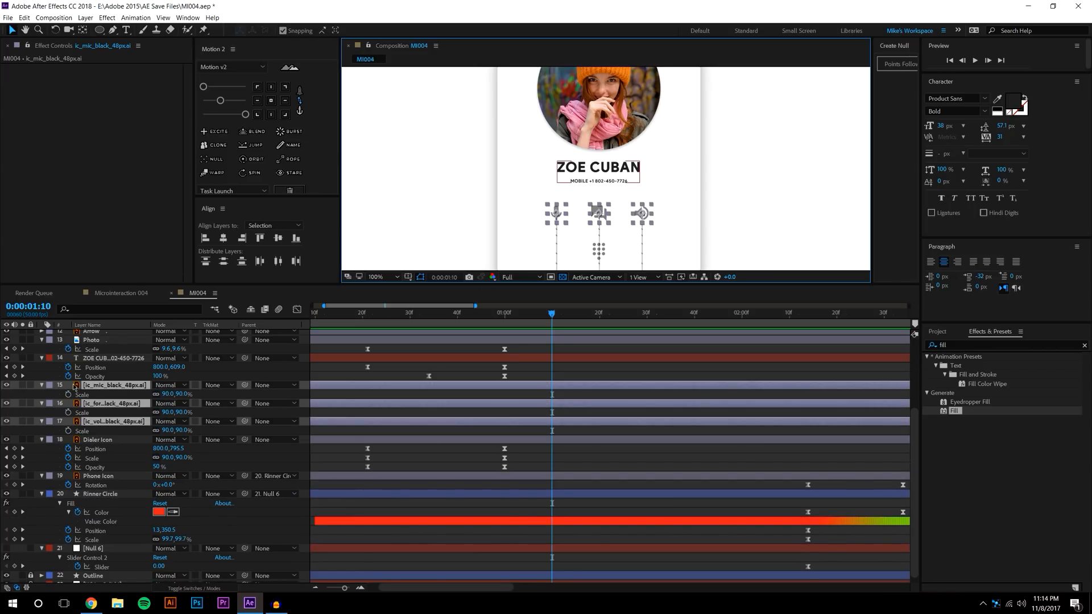
left_click(68, 394)
left_click_drag(553, 396, 621, 396)
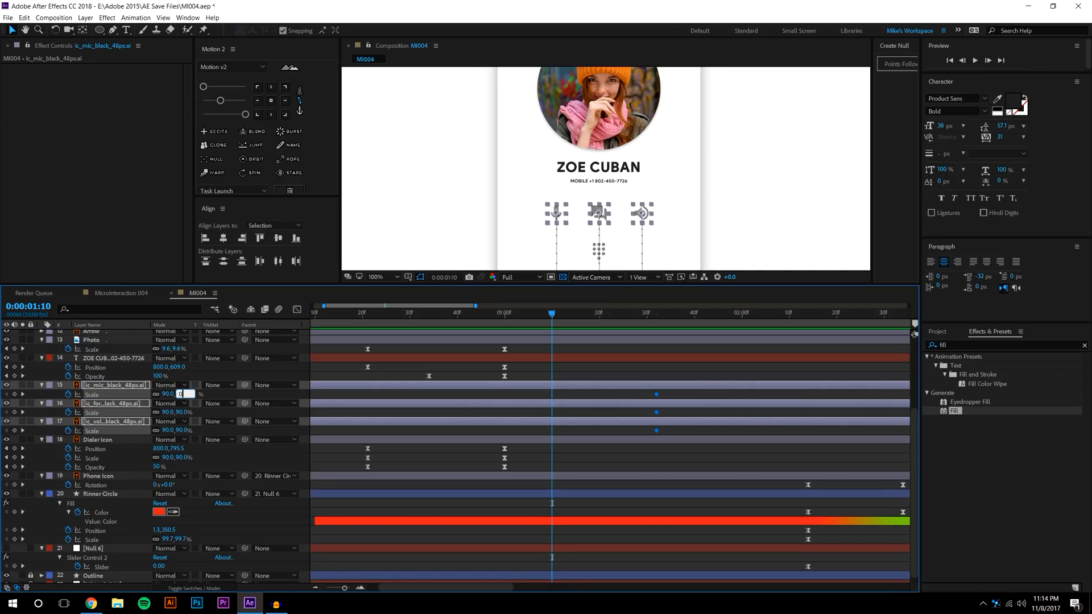
type("0")
key("Return")
left_click(620, 475)
Stagger the icons' Scale keyframes one after another and ease all of them with Motion 2
left_click_drag(545, 411, 684, 439)
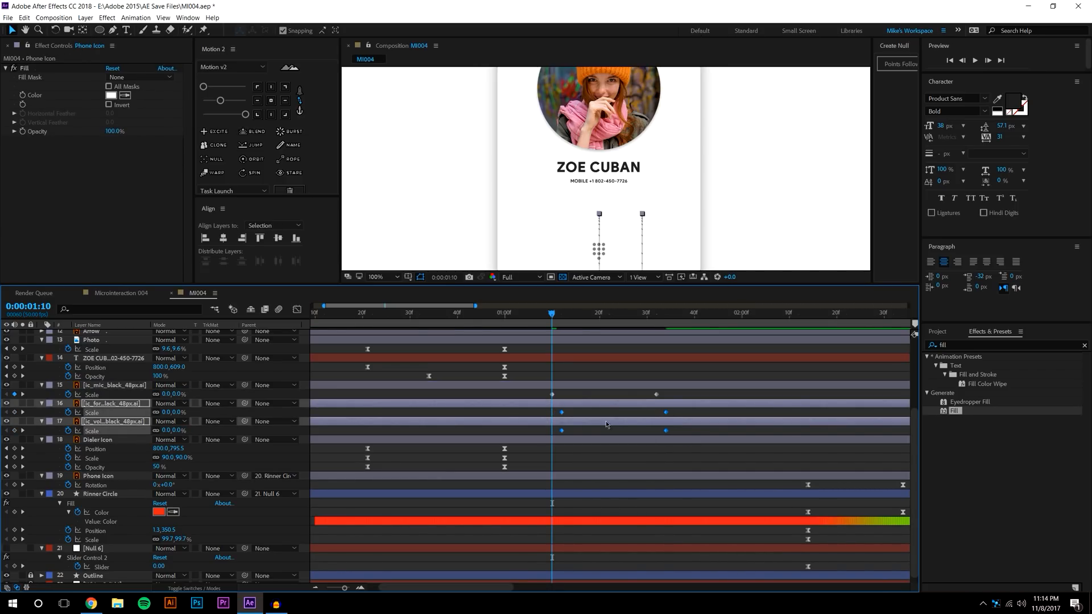
left_click_drag(545, 433, 665, 436)
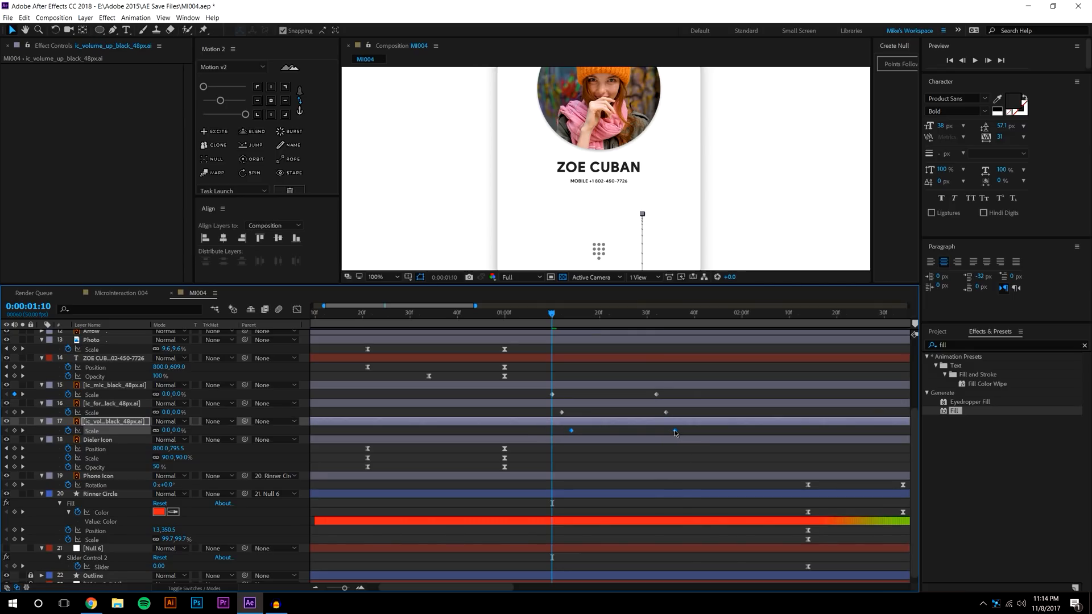
left_click_drag(537, 395, 693, 436)
left_click(220, 100)
left_click(578, 452)
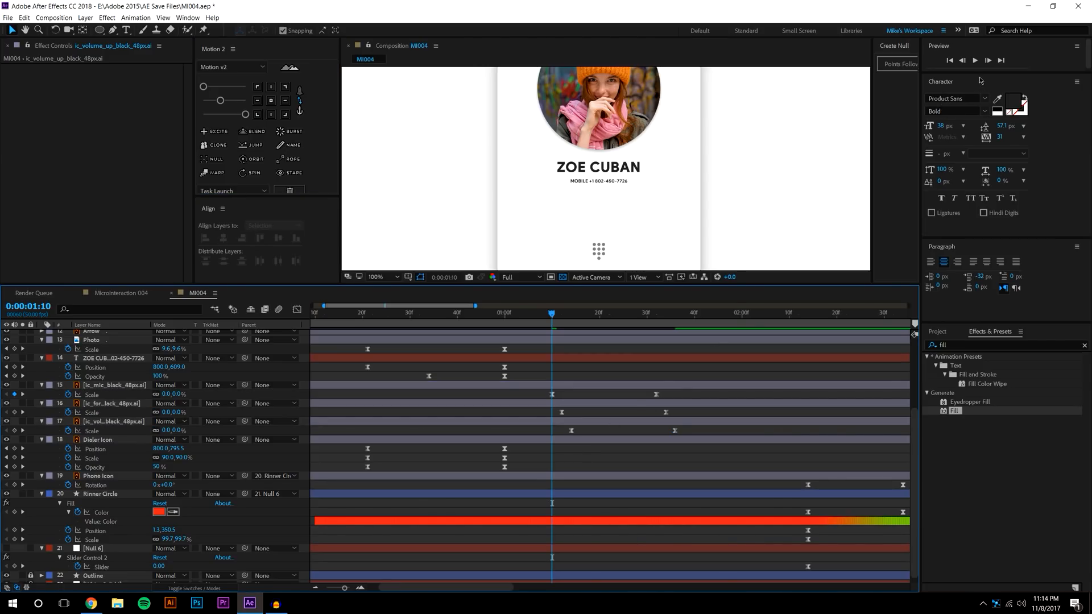
Move the six icon Scale keyframes earlier so the pop-in starts as the contact info appears
left_click(974, 60)
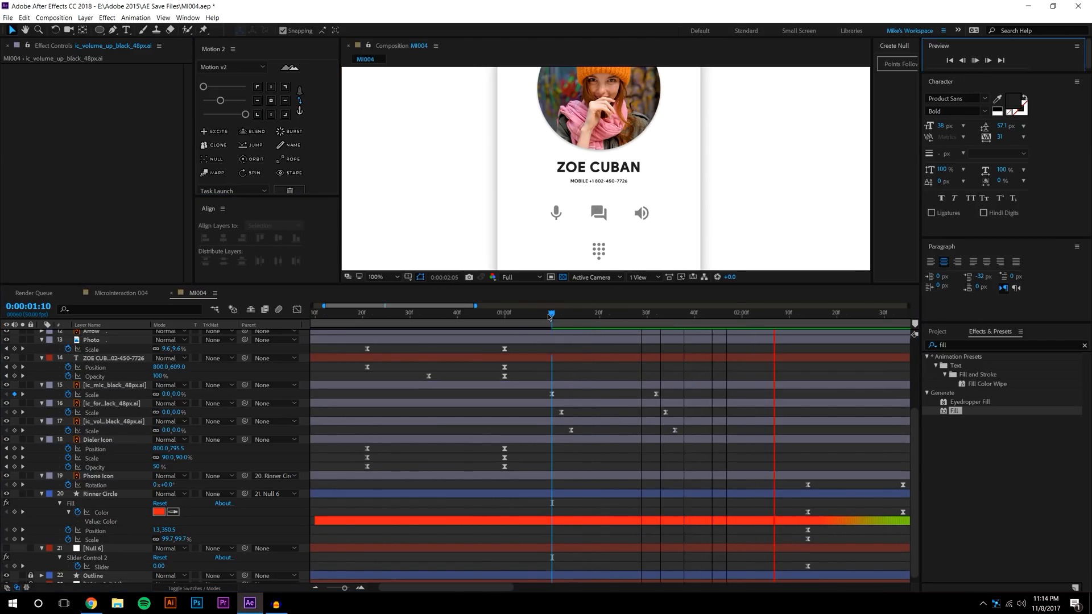
left_click(513, 321)
left_click_drag(513, 320, 447, 320)
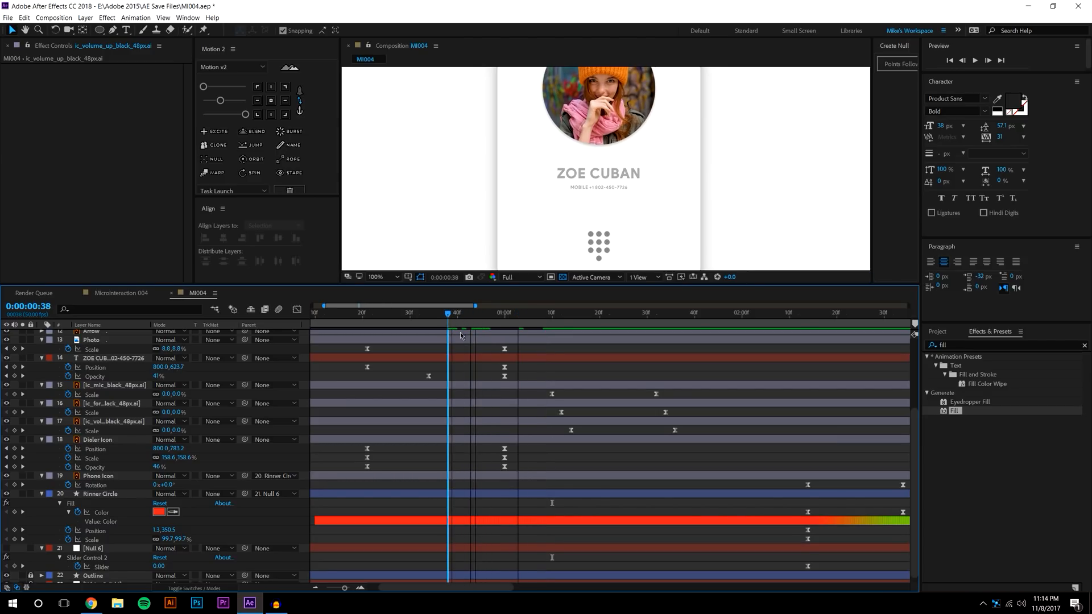
left_click_drag(547, 392, 708, 451)
left_click_drag(551, 396, 448, 396)
key("F2")
left_click_drag(367, 320, 443, 305)
key("space")
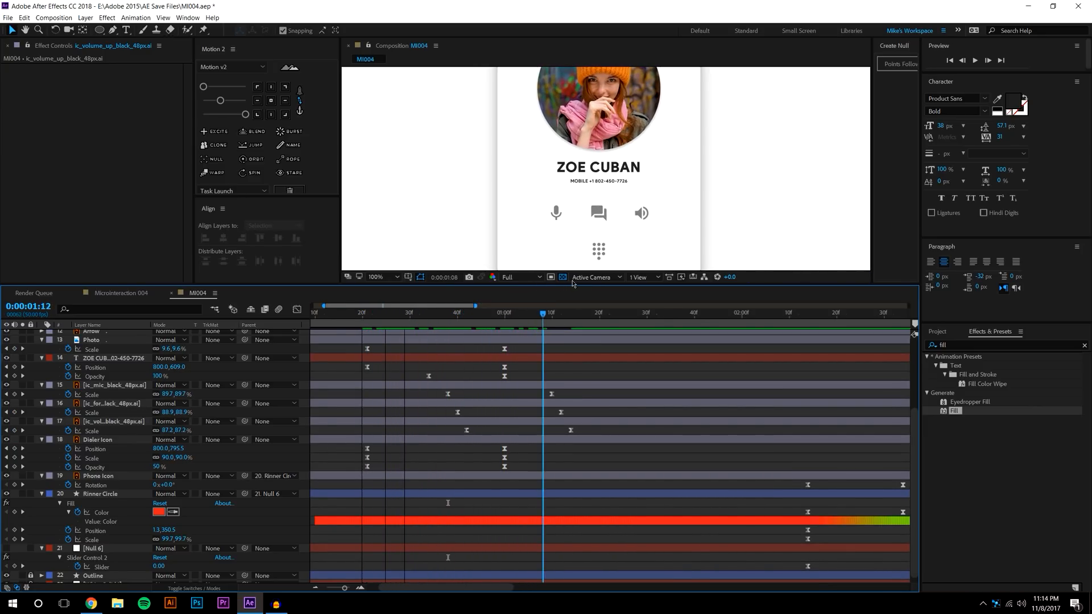
Preview the whole animation at Fit magnification, then expand the timeline and select every layer
left_click_drag(591, 285, 591, 362)
left_click(396, 355)
left_click(396, 378)
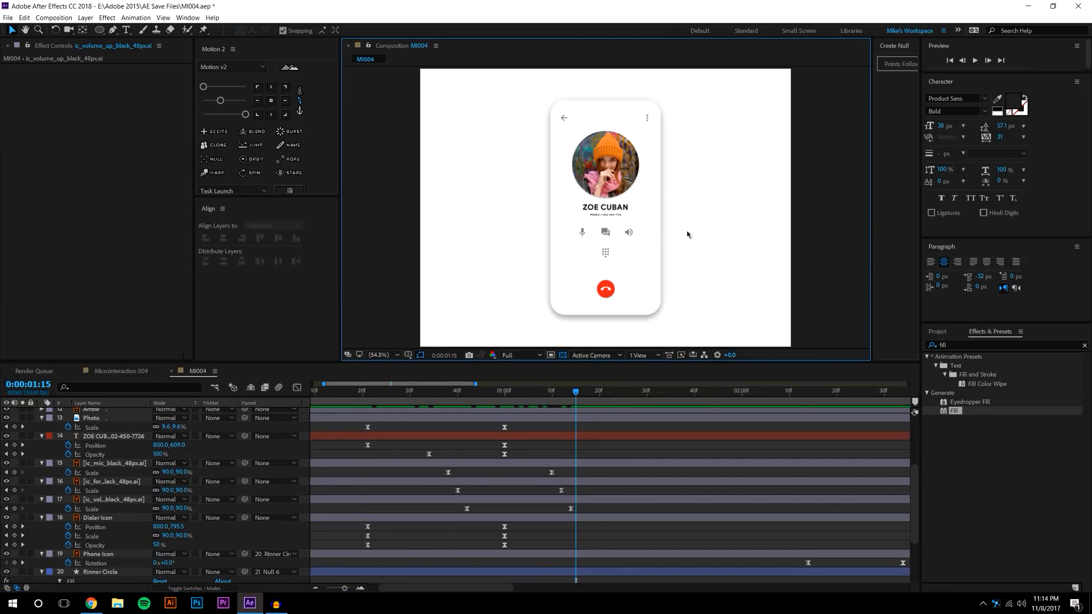
key("Home")
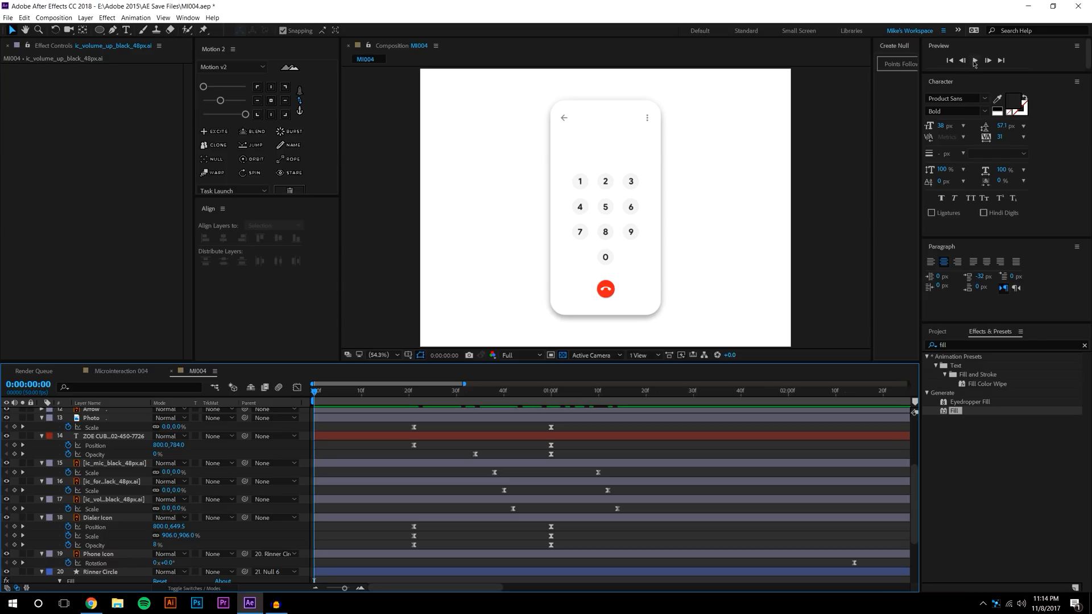
left_click(973, 62)
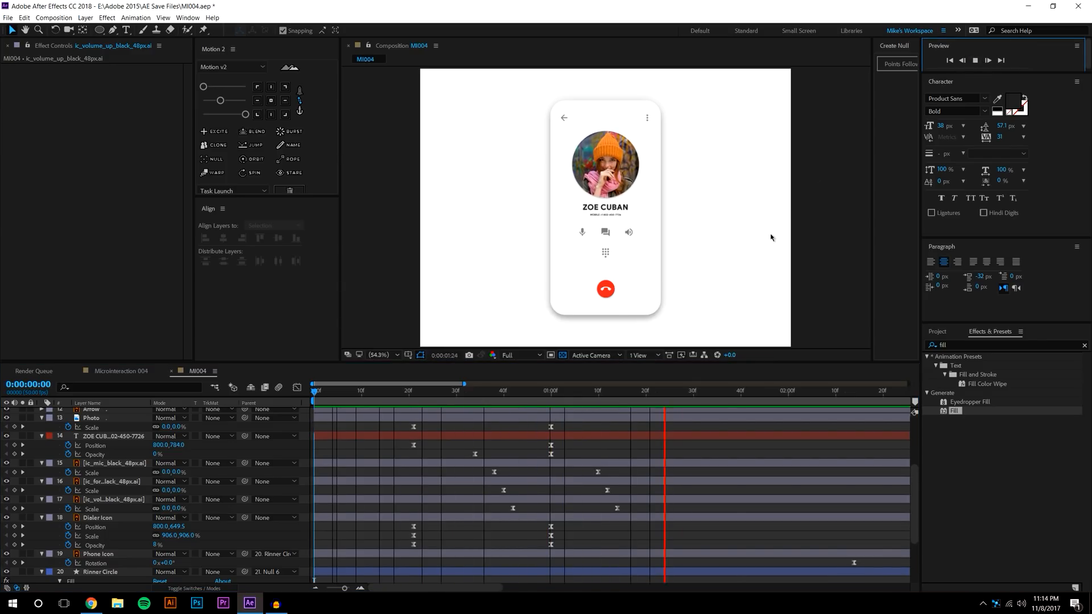
left_click(549, 391)
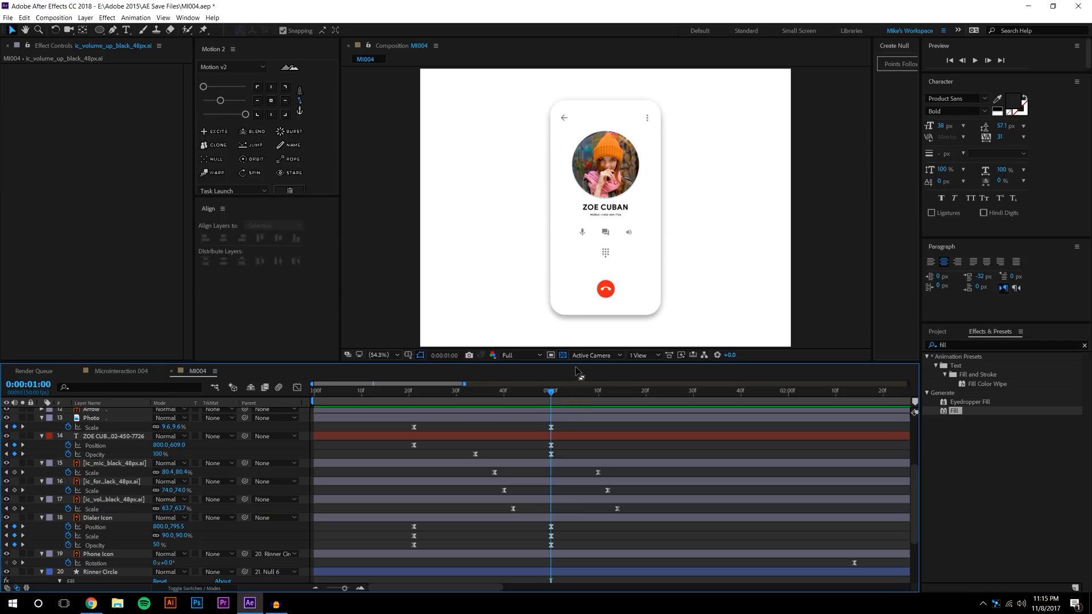
left_click_drag(576, 363, 557, 69)
left_click_drag(187, 533, 66, 92)
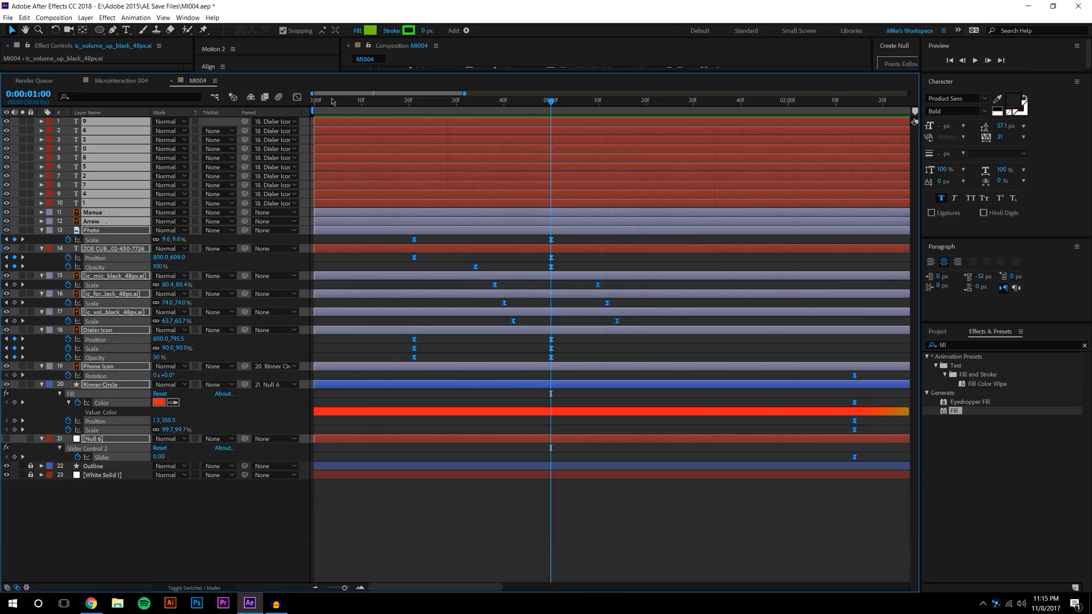
Stretch the digit and icon layers' keyframes later to about 1:16, then restore the composition preview
key("u")
left_click(630, 535)
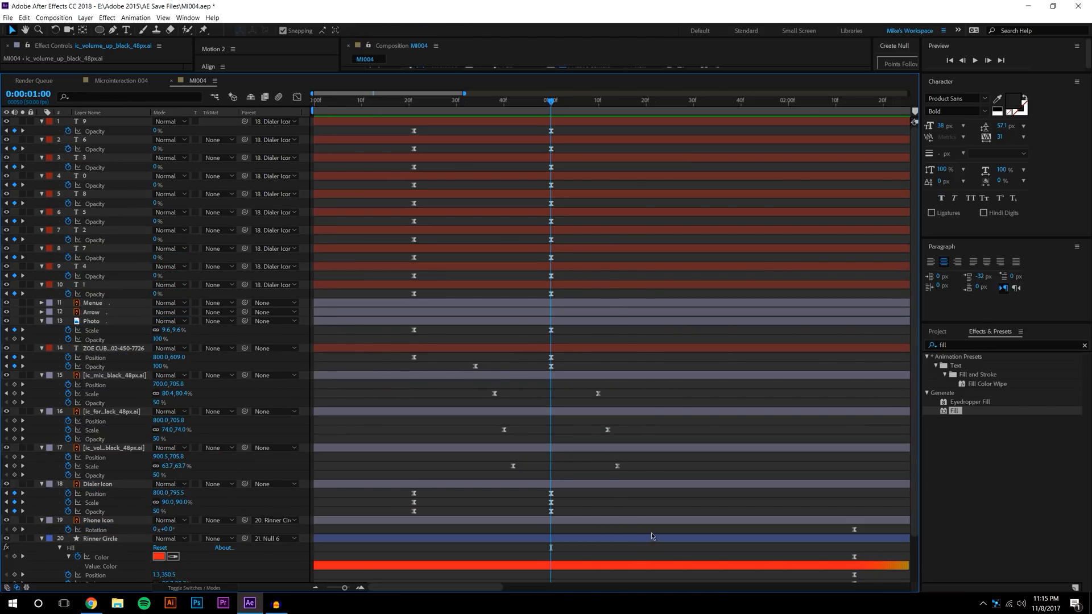
left_click_drag(650, 532, 336, 62)
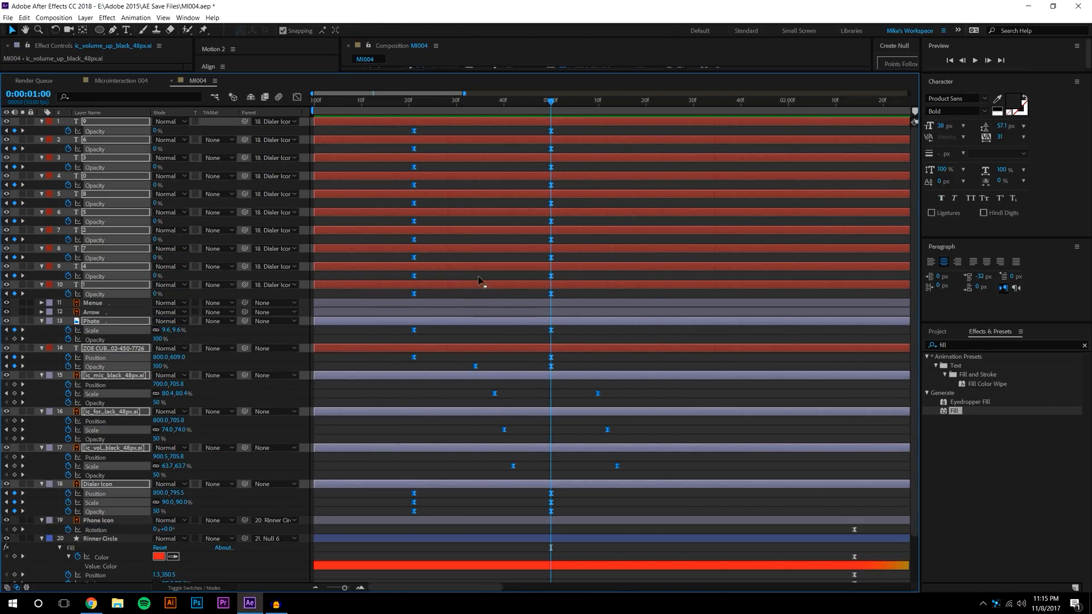
left_click_drag(646, 471, 726, 470)
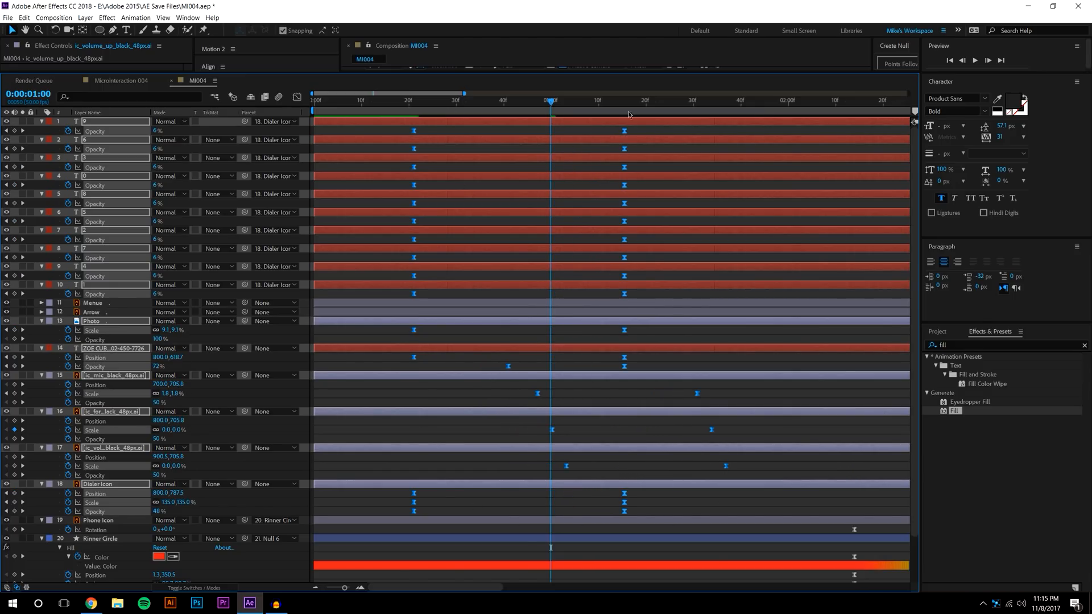
left_click_drag(633, 72, 631, 339)
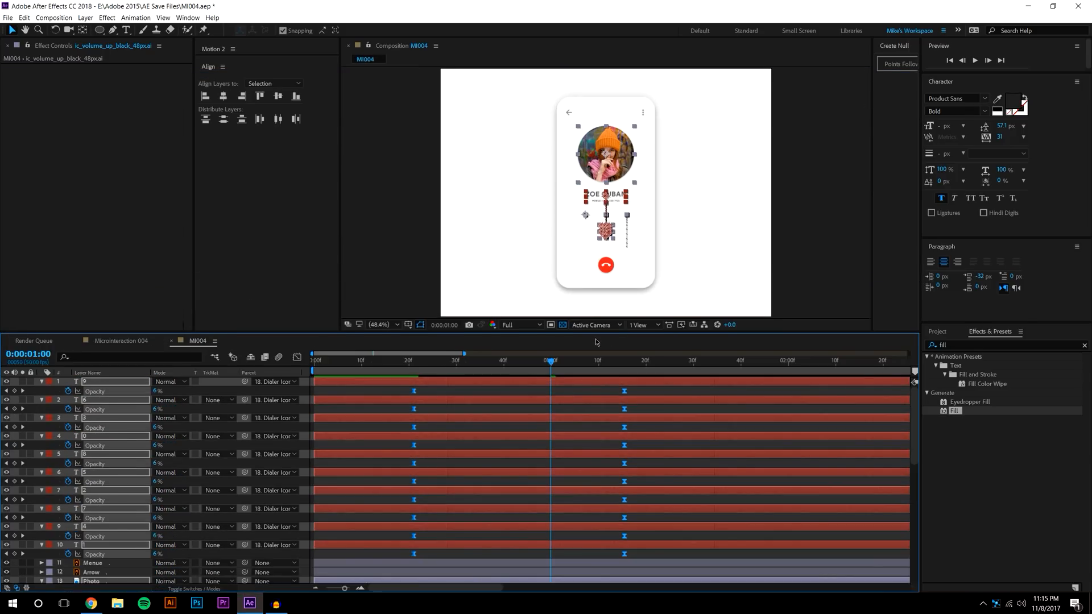
Move the contact name text's Opacity fade keyframe from 40f back to frame 34
left_click(975, 60)
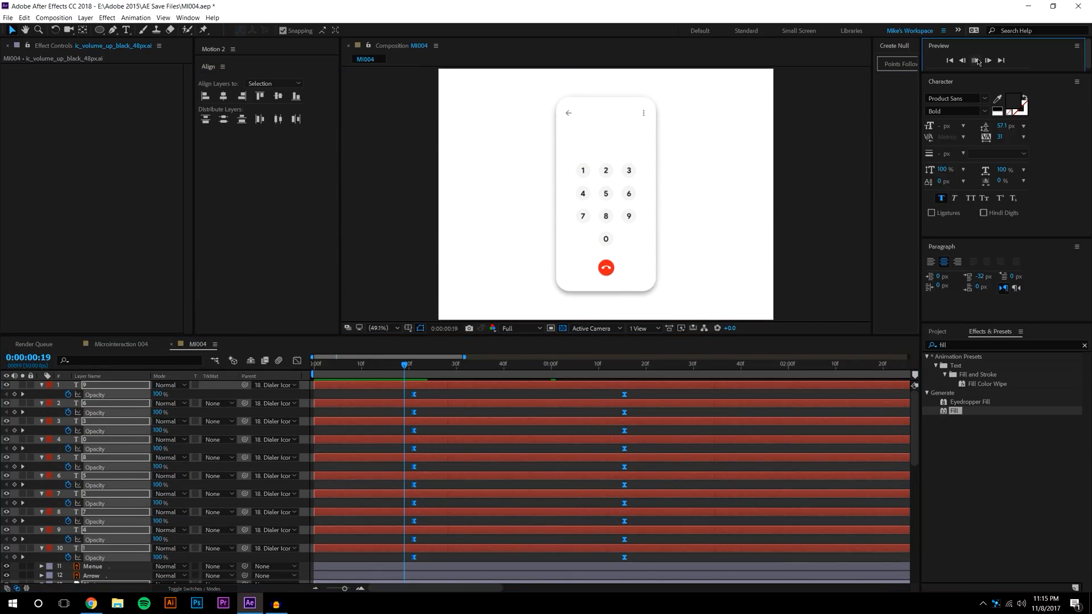
left_click(414, 371)
left_click_drag(414, 371, 506, 342)
left_click(536, 413)
scroll(543, 418, "down", 4)
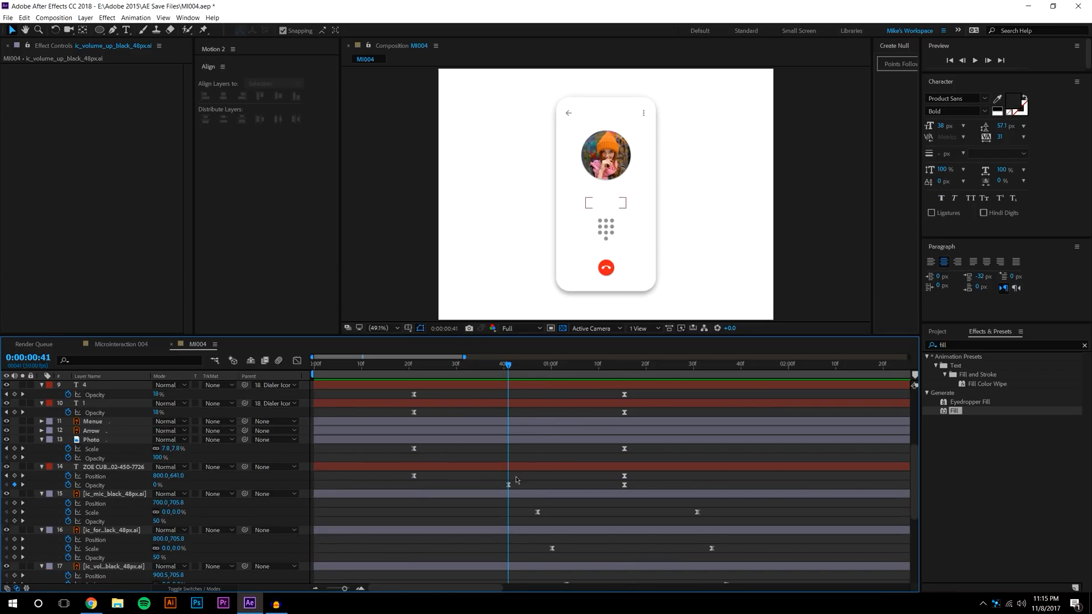
left_click_drag(508, 486, 484, 486)
left_click_drag(414, 363, 694, 306)
Enlarge the timeline panel and zoom it out to show the full 10-second duration
key("k")
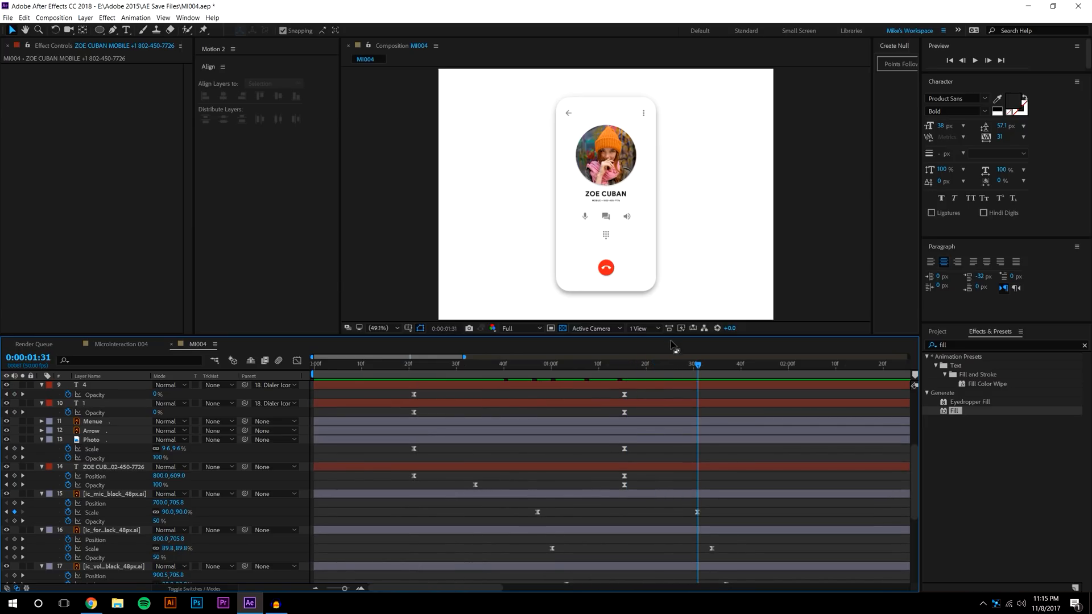
left_click_drag(490, 334, 489, 159)
left_click(316, 588)
left_click(316, 588)
scroll(355, 284, "up", 5)
left_click_drag(355, 197, 425, 192)
scroll(478, 322, "down", 2)
scroll(478, 322, "down", 5)
Marquee-select the later keyframes and shift them earlier in time as a trial
mouse_move(434, 563)
left_mouse_down()
mouse_move(449, 211)
mouse_move(982, 158)
left_mouse_up()
scroll(449, 512, "down", 3)
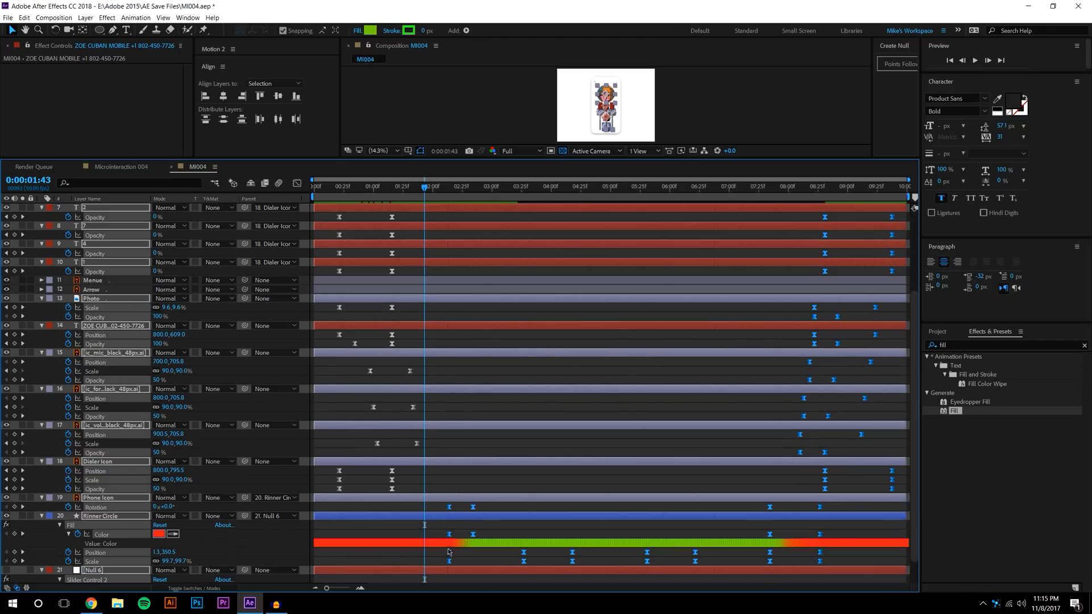
left_click_drag(448, 510, 392, 526)
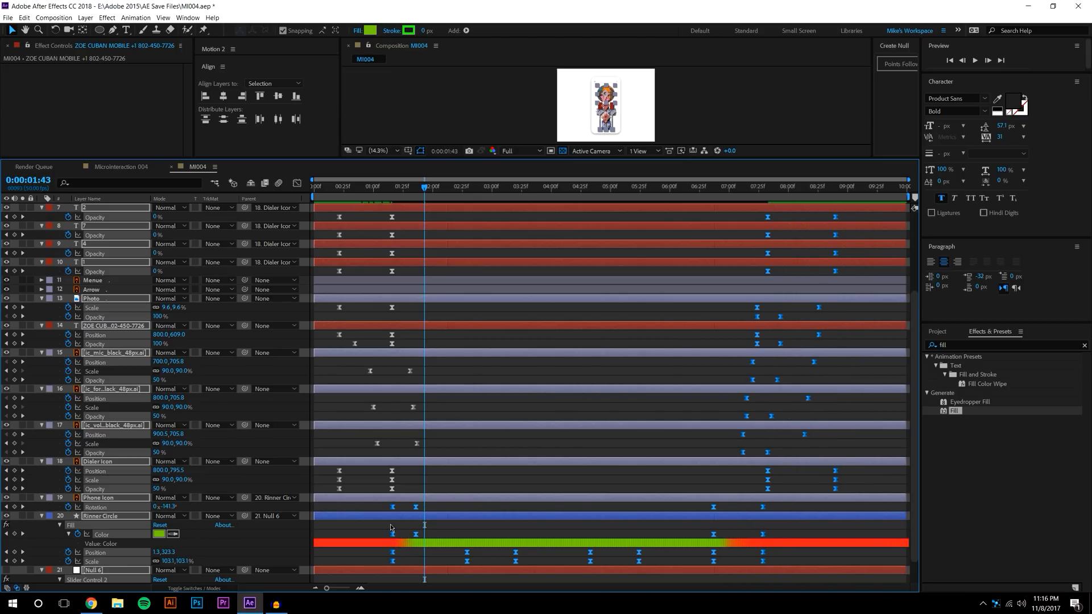
left_click(501, 235)
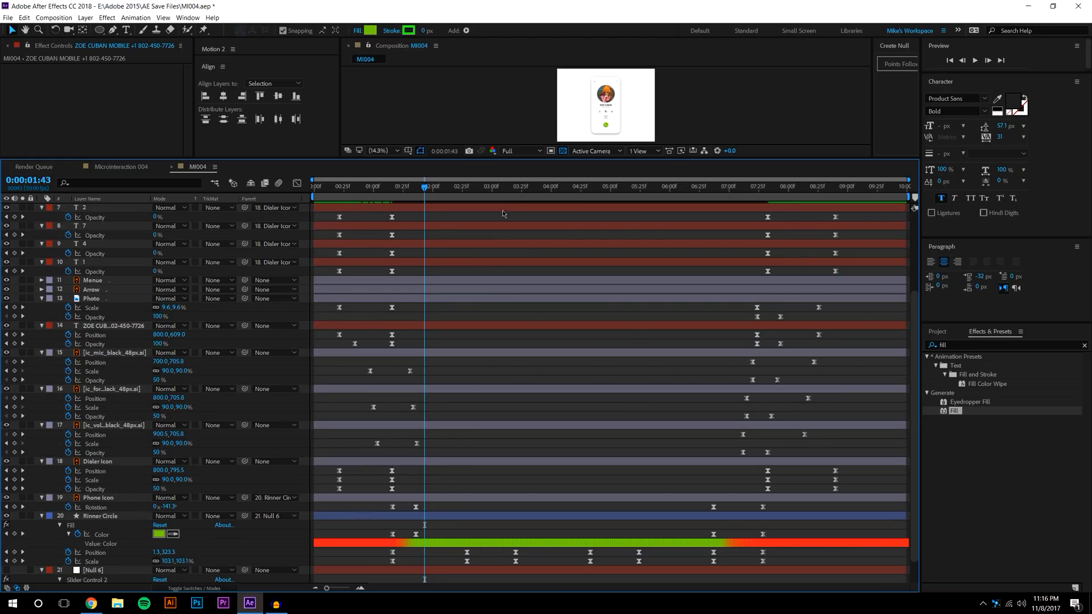
Enlarge the composition preview, play the animation from the start, and undo the keyframe shift
key("Home")
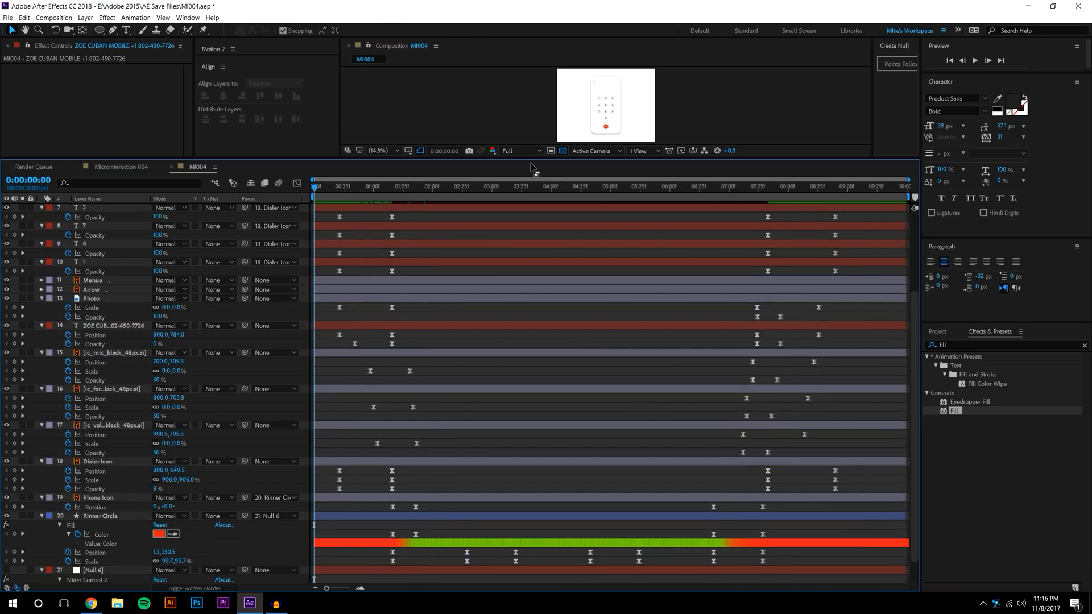
left_click_drag(534, 163, 568, 350)
left_click(976, 61)
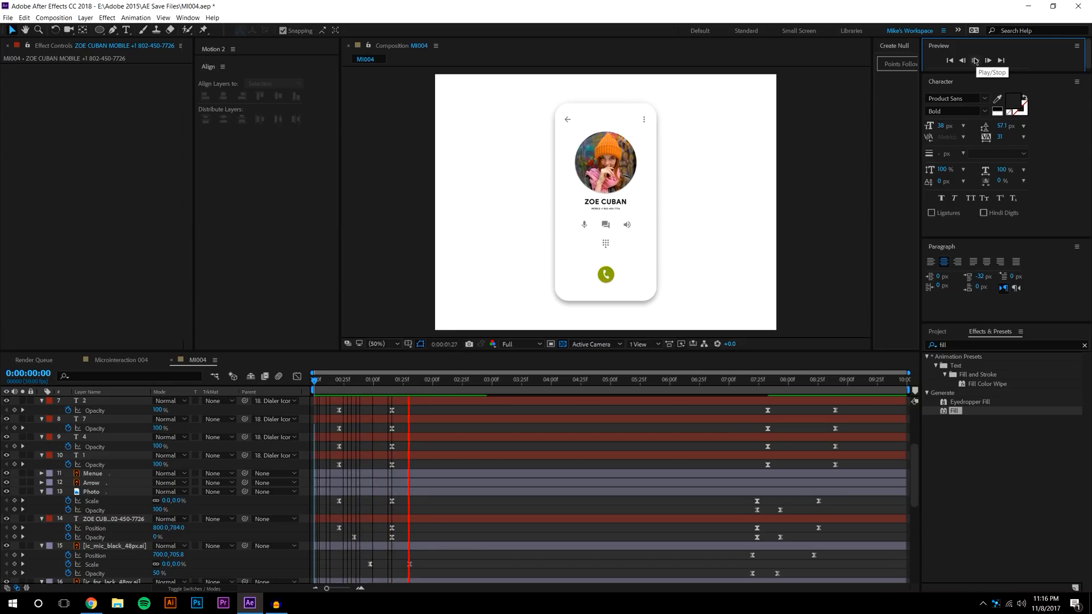
left_click(473, 381)
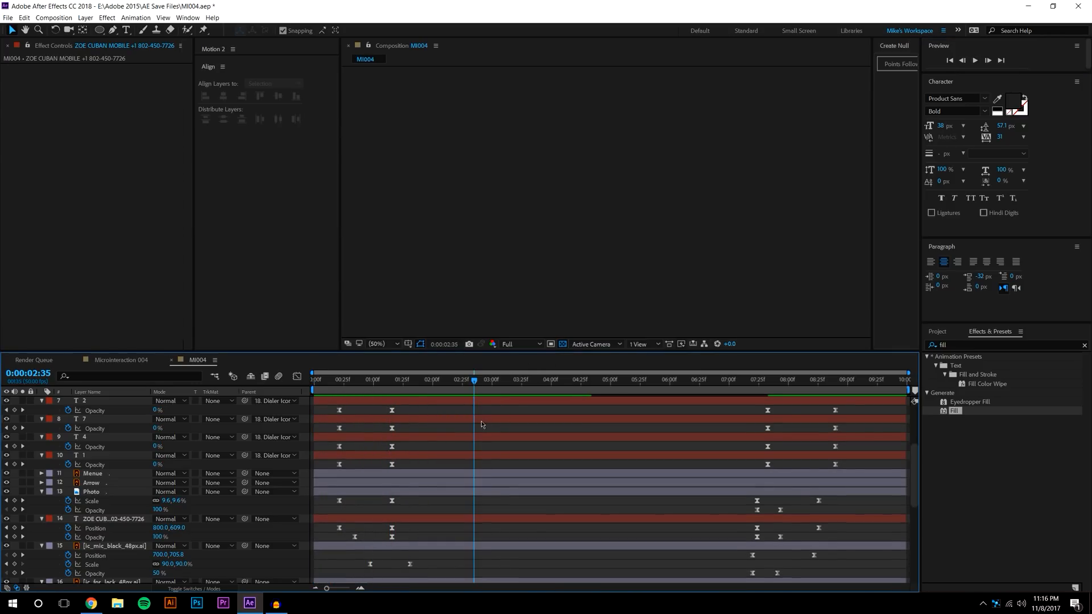
scroll(482, 425, "down", 6)
key("ctrl+z")
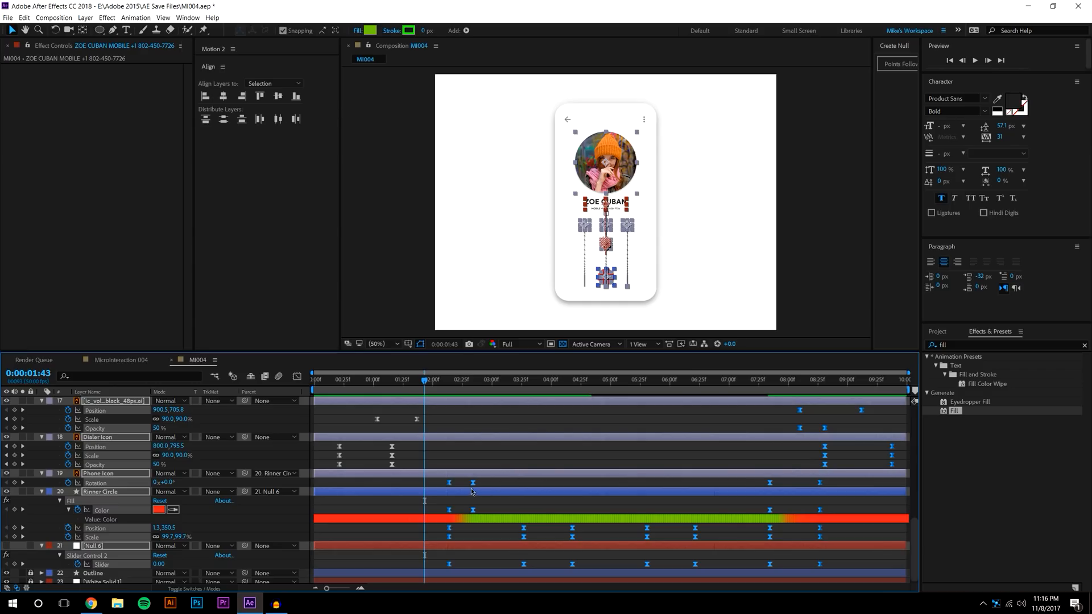
Shift the call button's green-to-red keyframes earlier and preview the new timing from the start
left_click_drag(450, 487, 340, 493)
left_click(349, 429)
left_click_drag(341, 380, 313, 380)
left_click(975, 61)
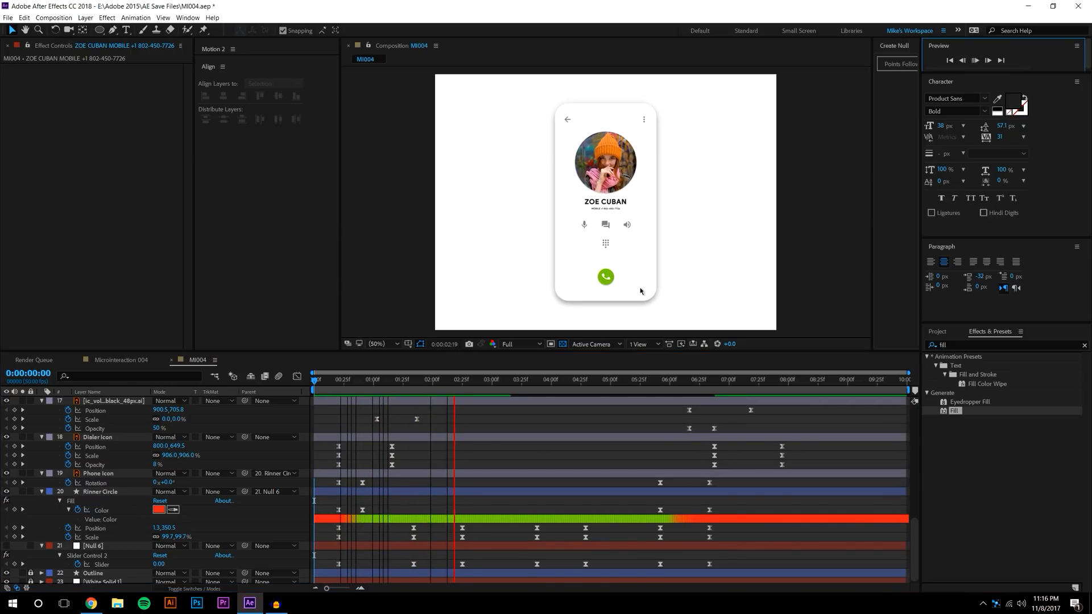
left_click_drag(318, 379, 790, 336)
key("space")
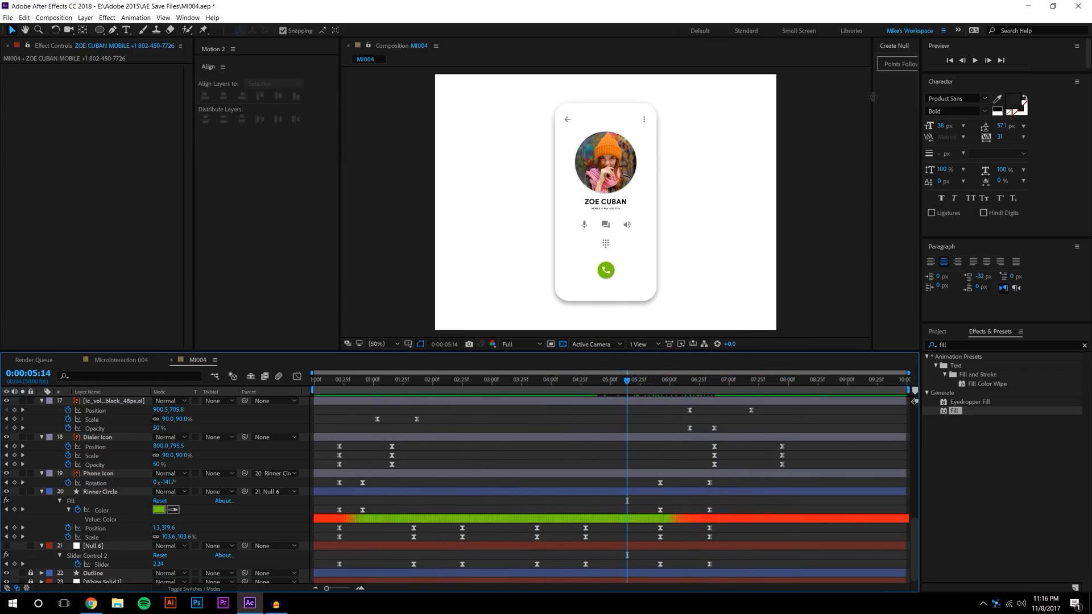
Preview again from 5:14, then select the closing icon keyframes near the dial pad
left_click(977, 60)
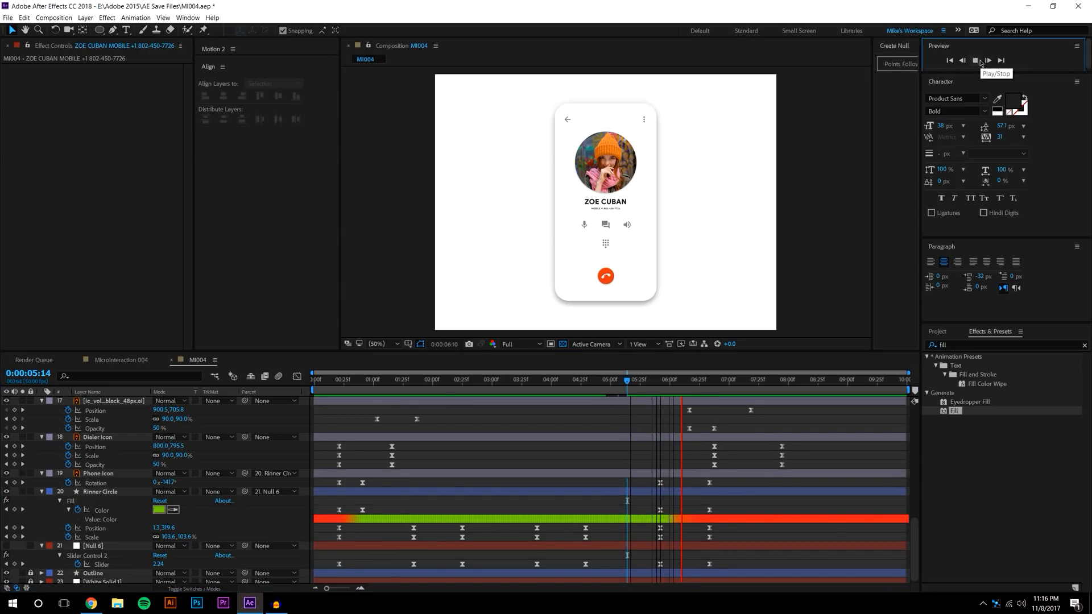
left_click(663, 380)
left_click_drag(680, 380, 833, 363)
scroll(783, 510, "up", 10)
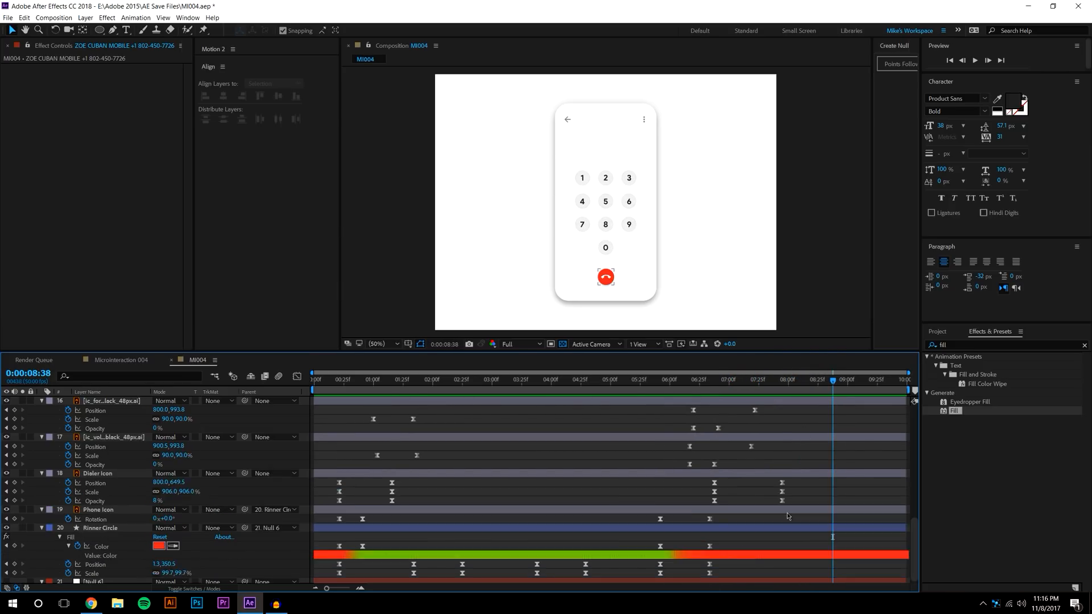
left_click_drag(826, 411, 676, 472)
Try nudging the icon keyframes slightly earlier, preview from about 6:00, then undo the nudge
left_click_drag(783, 468, 772, 468)
left_click(670, 389)
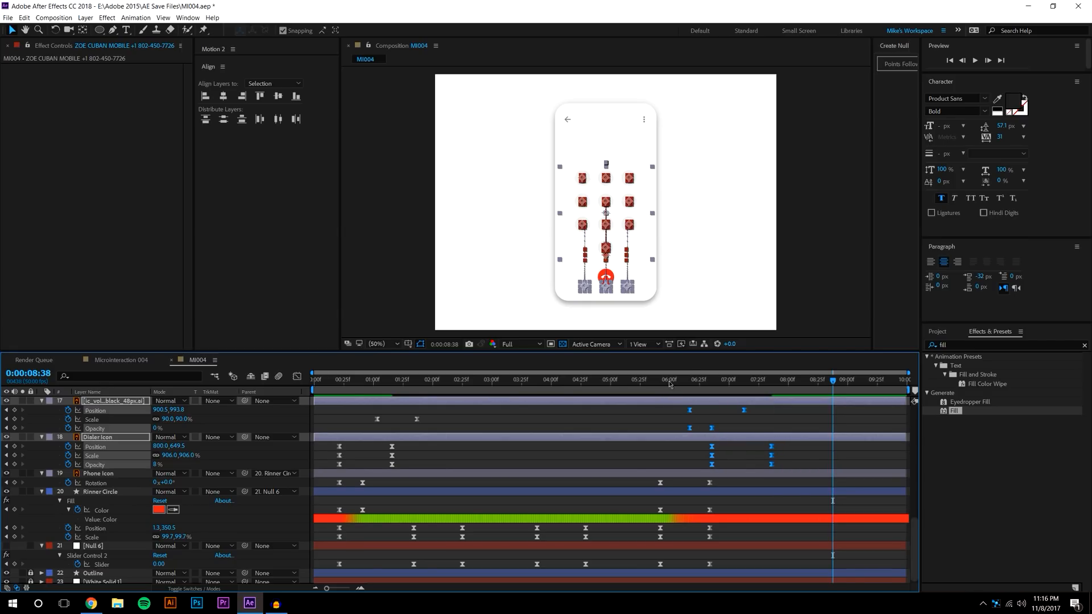
left_click(974, 61)
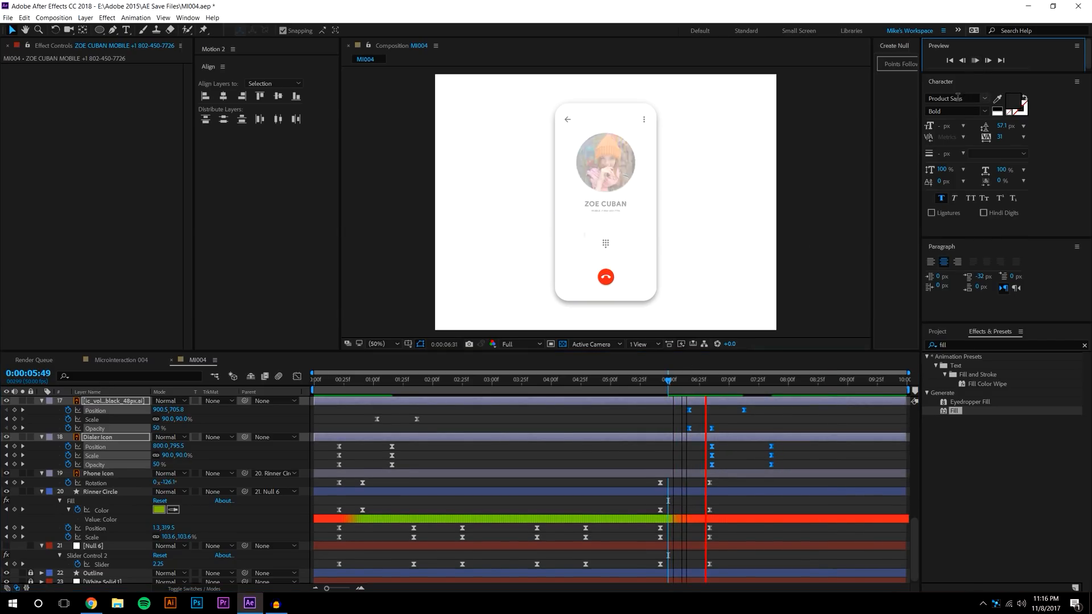
left_click(795, 466)
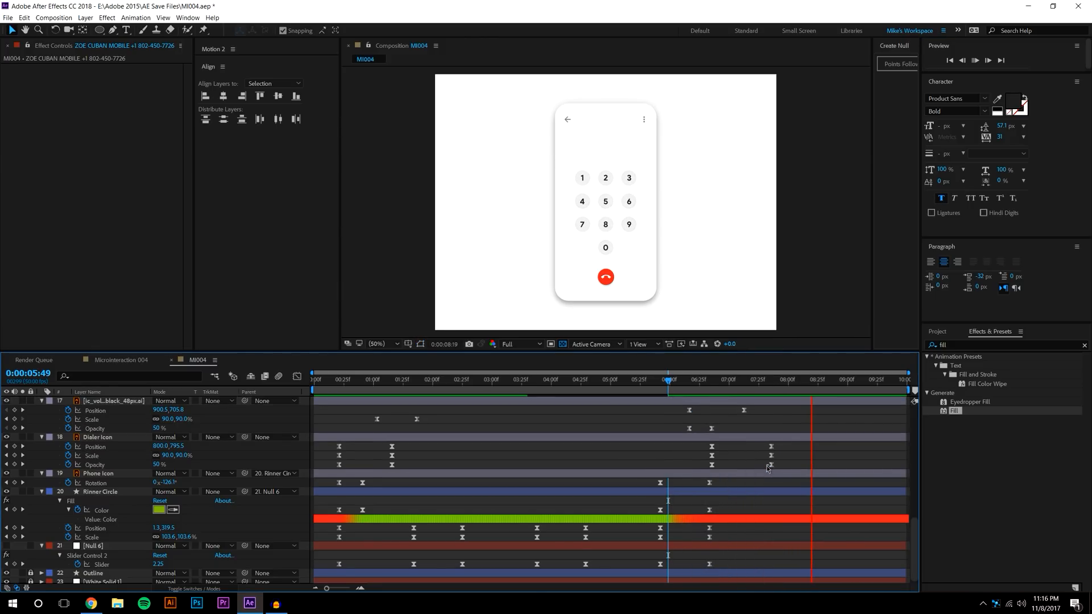
left_click(714, 383)
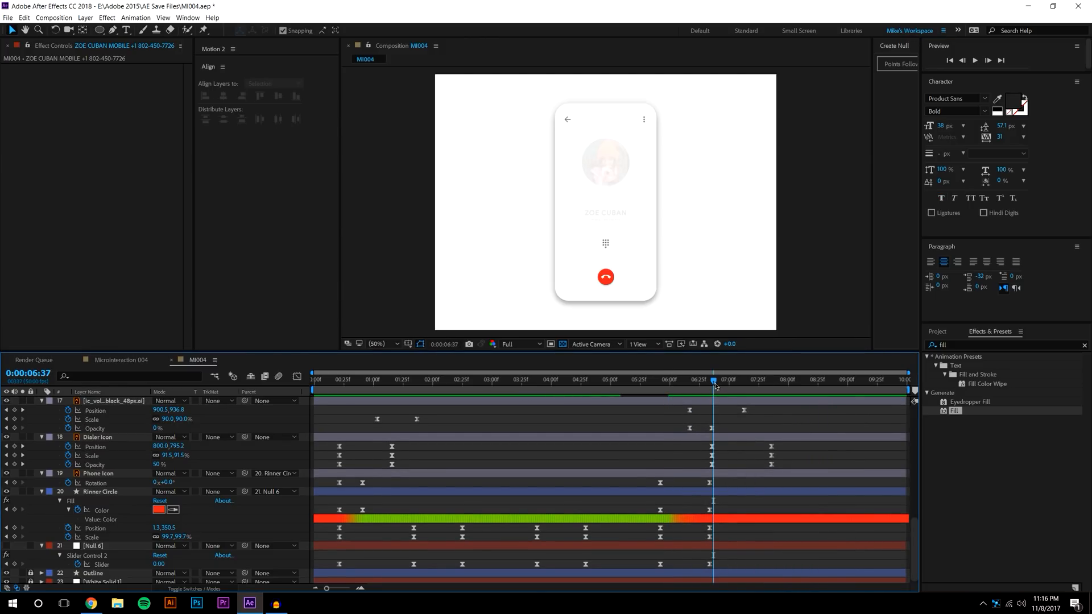
key("ctrl+z")
Compress the selected ending keyframes into a shorter span and preview from 6:08 and 5:27
left_click_drag(777, 465, 760, 466)
left_click(678, 383)
left_click(974, 60)
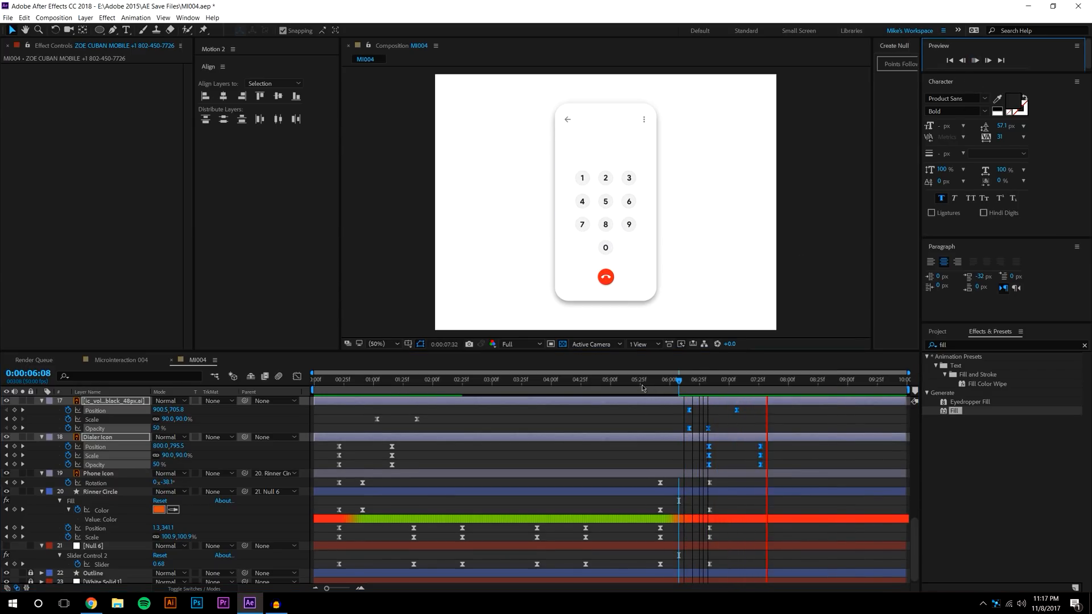
left_click(642, 380)
left_click(974, 60)
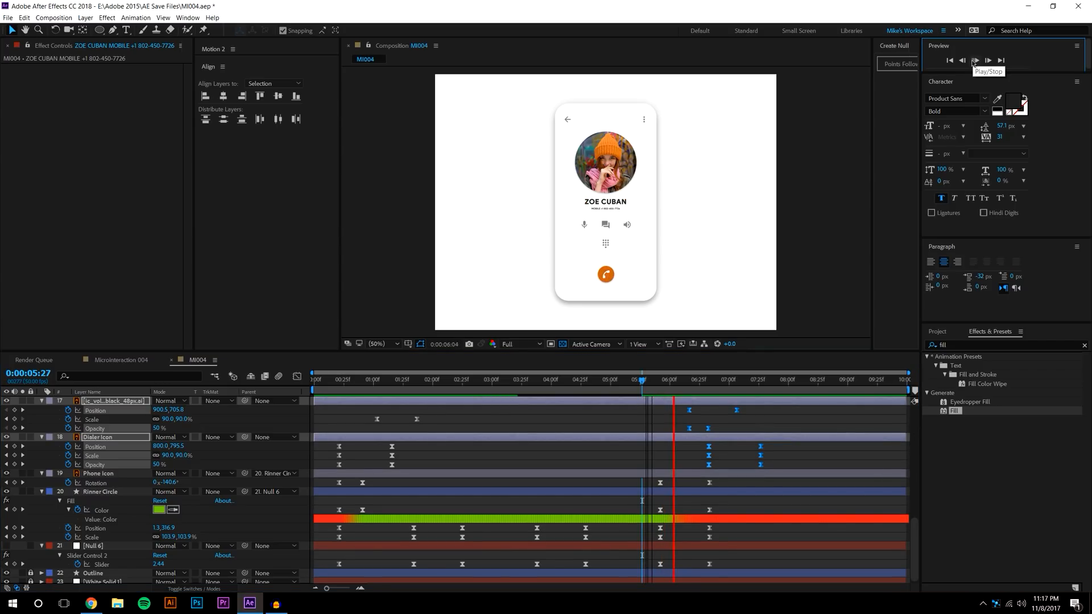
left_click(656, 380)
left_click(680, 419)
left_click_drag(763, 379, 817, 372)
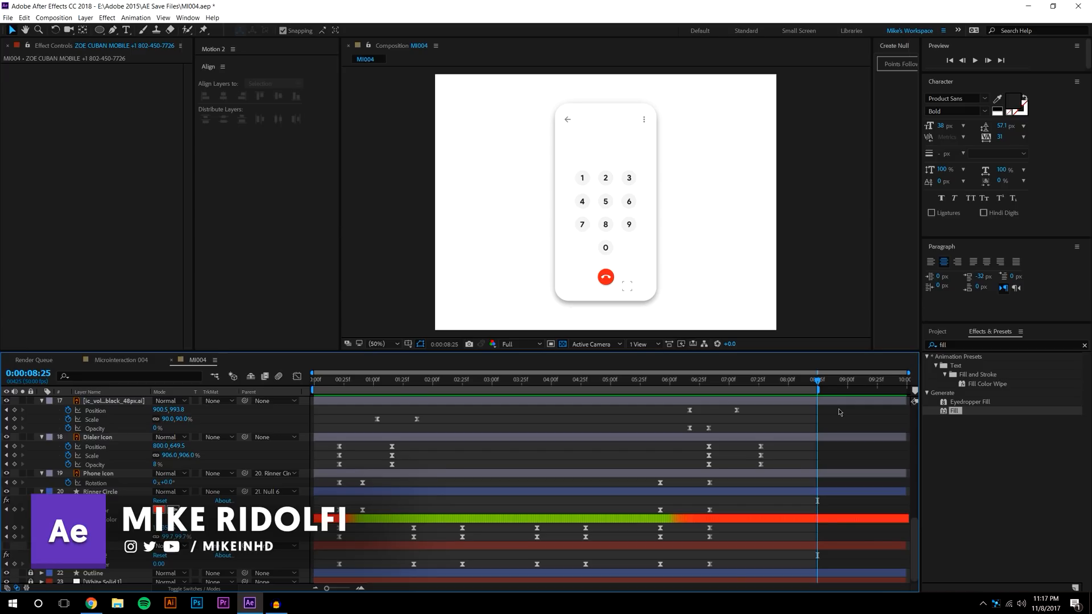
Set viewer magnification to Fit up to 100% and enlarge the composition area above the timeline
left_click(377, 344)
left_click(392, 365)
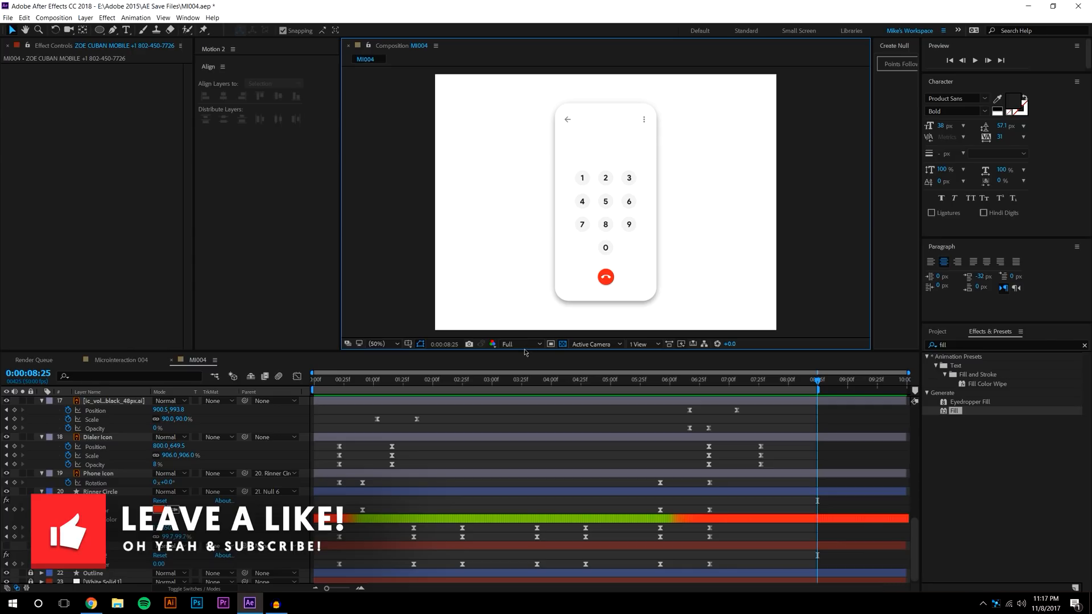
left_click_drag(521, 356, 521, 384)
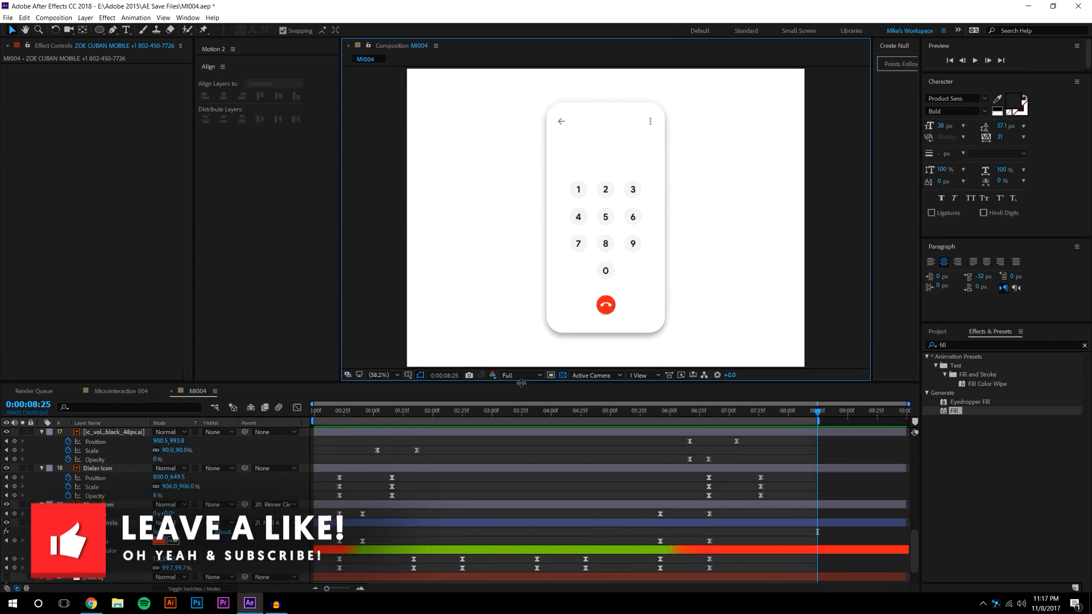